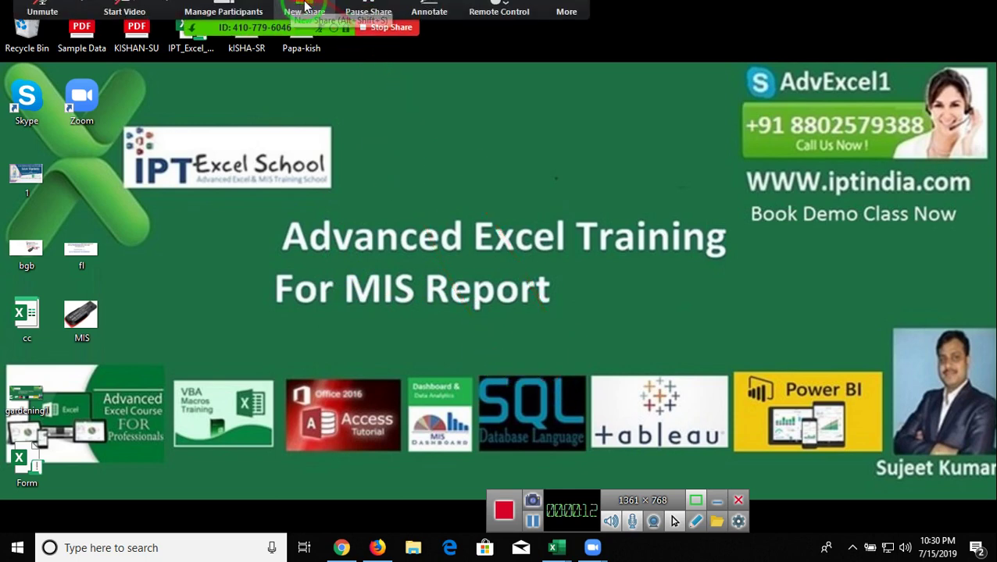
Open the Zoom participants list and close it again.
click(234, 9)
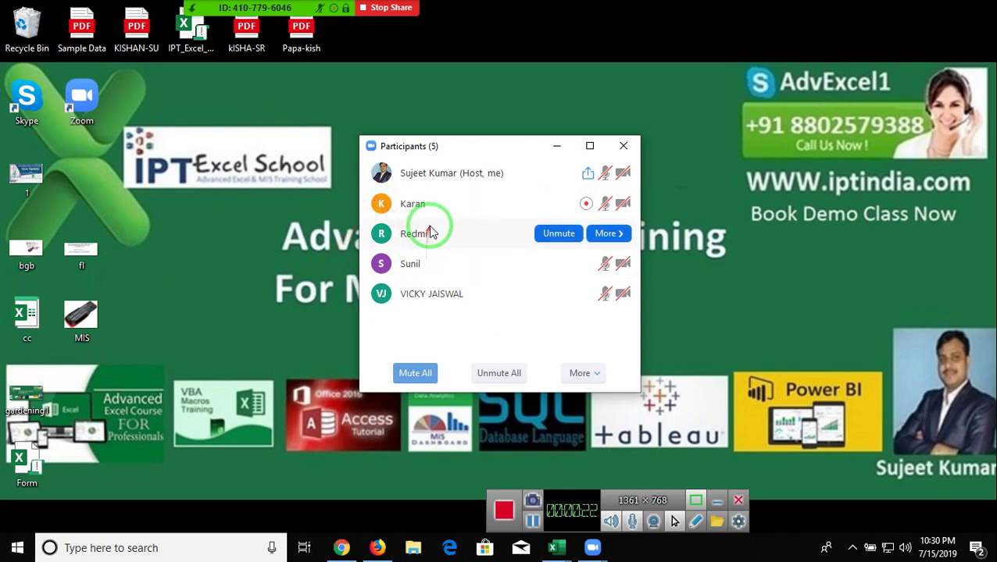
click(625, 145)
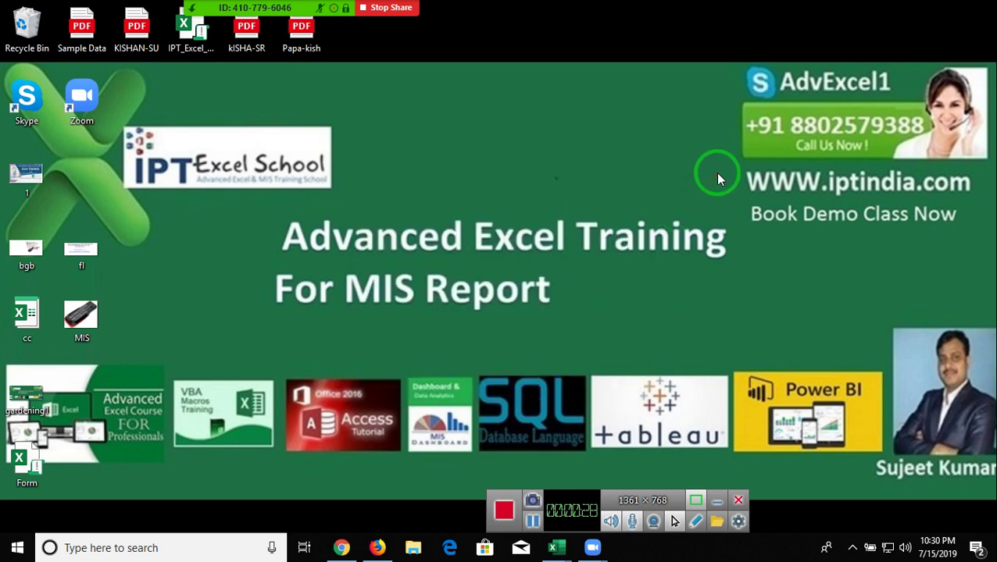
drag(734, 167, 971, 239)
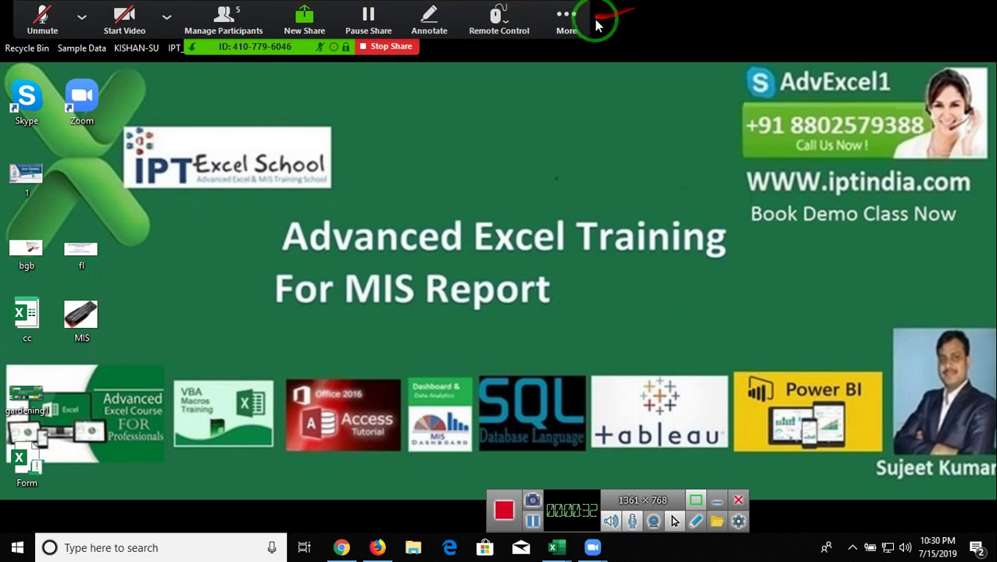
Start recording the Zoom meeting and unmute the host's microphone.
click(567, 15)
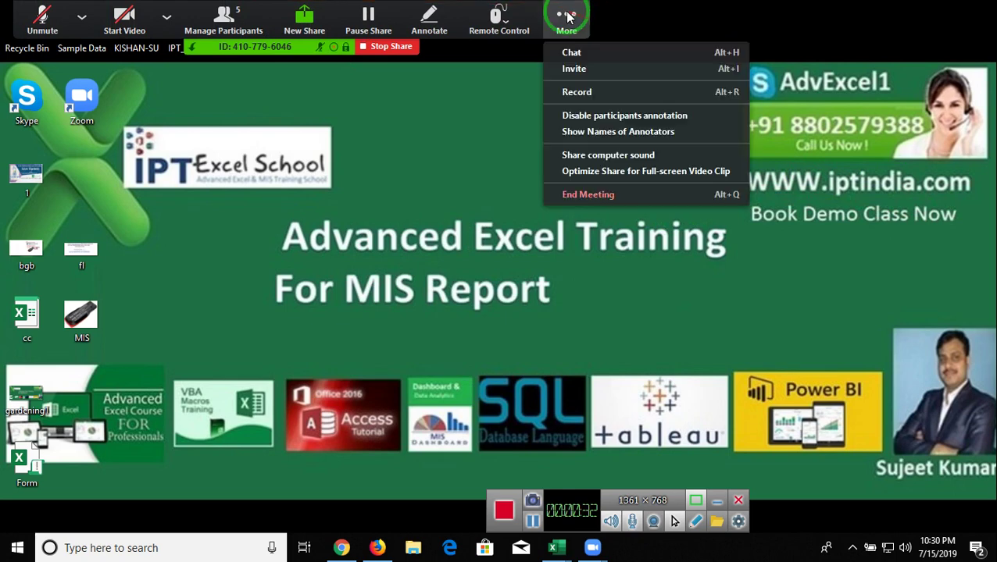
click(582, 95)
click(167, 16)
click(42, 16)
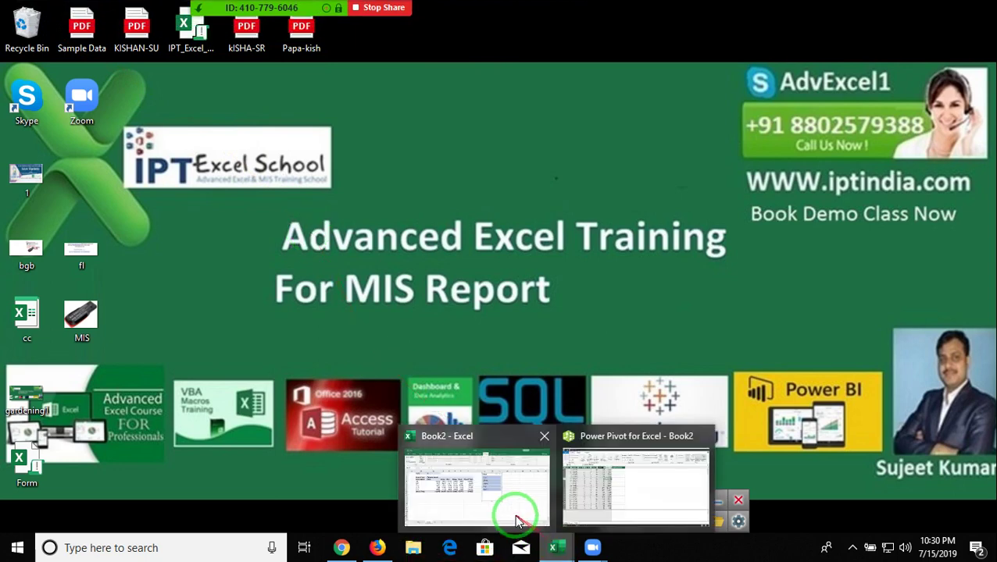
Switch from Excel's Book2 to Gmail in the browser and scroll to the top.
mouse_move(555, 549)
click(515, 519)
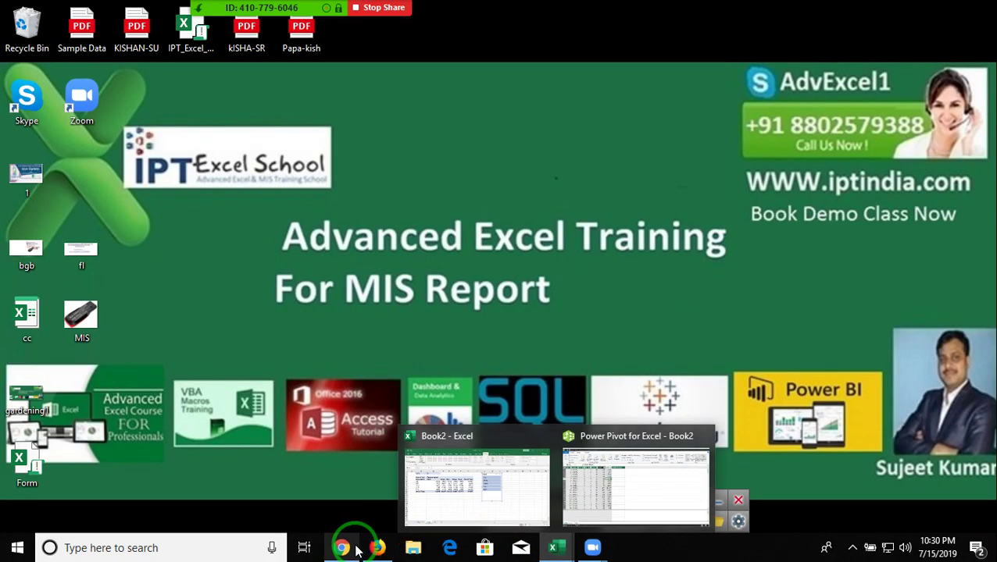
click(343, 546)
scroll(231, 258, up, 4)
scroll(235, 260, up, 2)
scroll(232, 261, up, 2)
scroll(232, 260, up, 2)
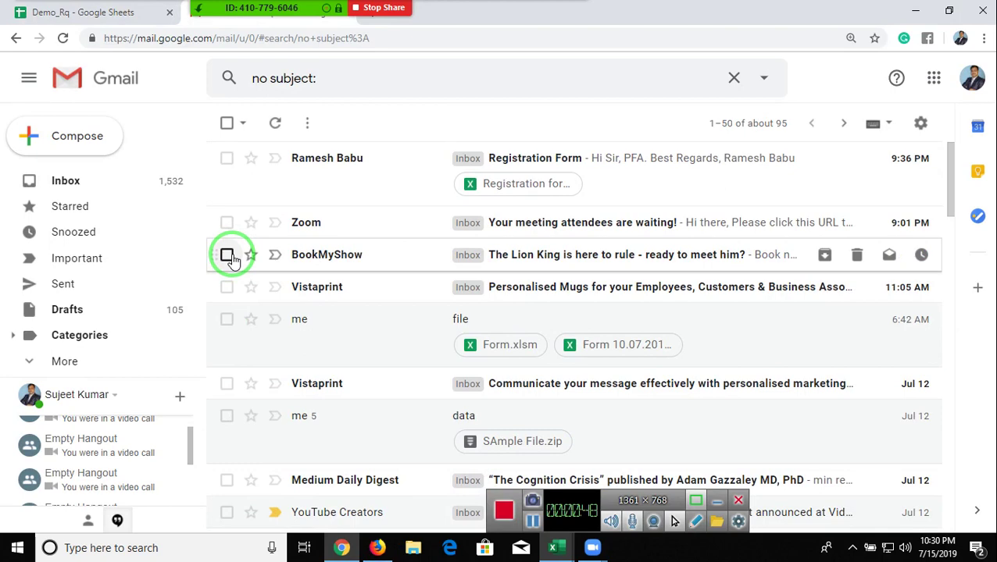
Download Working Sheet.xlsx from the Working Data email, then return to Book2.
click(63, 182)
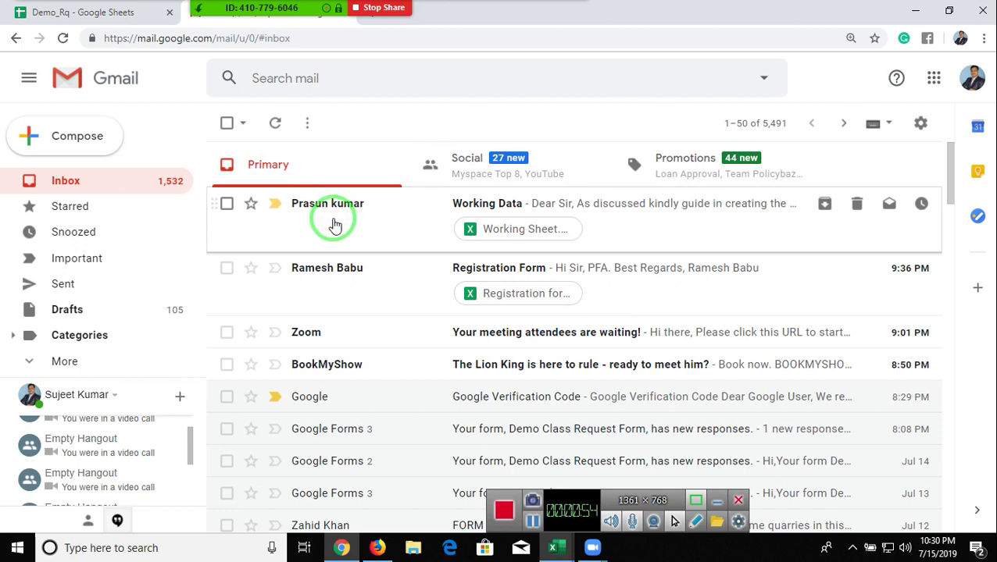
click(335, 225)
click(305, 484)
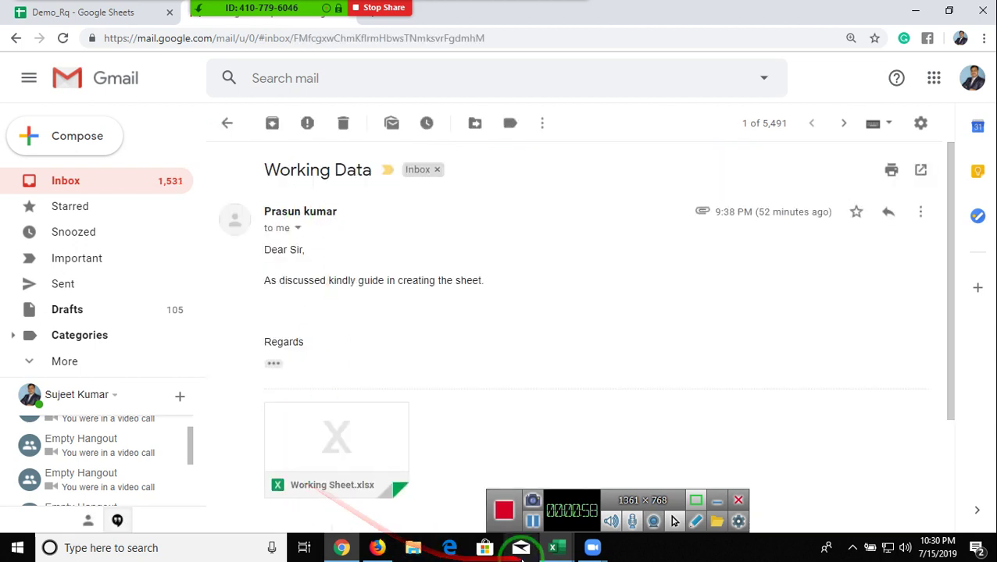
click(556, 546)
click(535, 519)
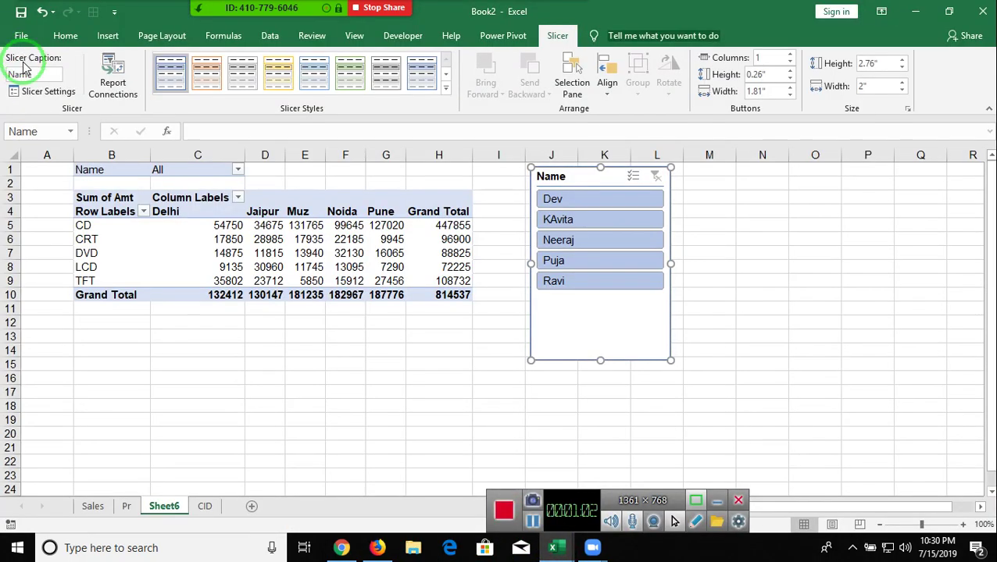
Open the TRIAL Balance 2019 workbook from Excel's recent files list.
click(248, 509)
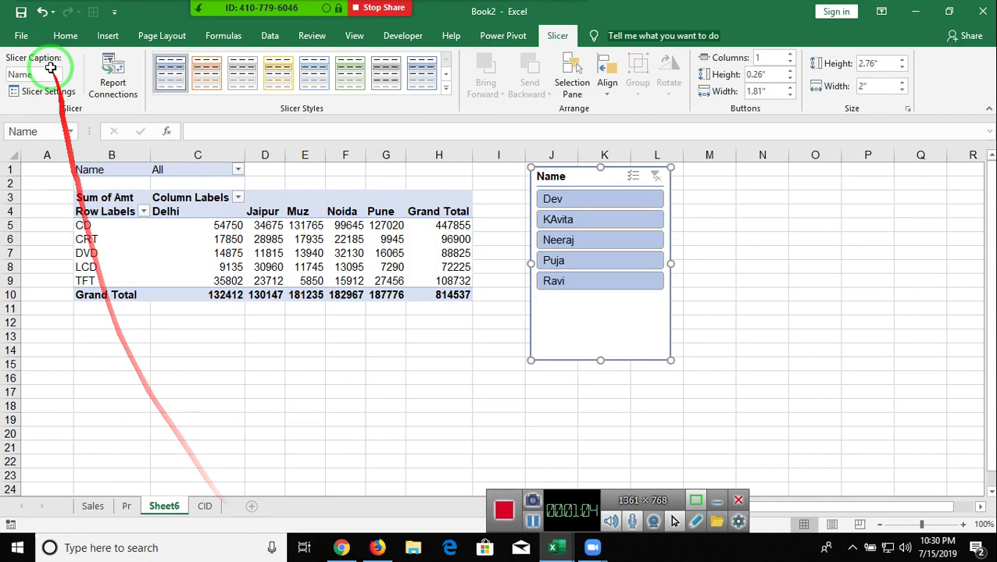
click(23, 35)
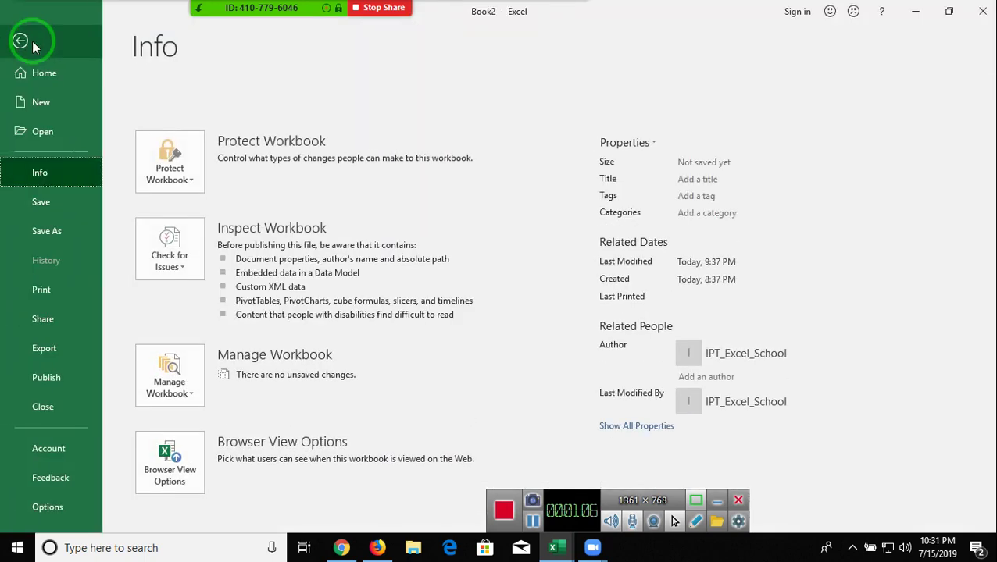
click(56, 134)
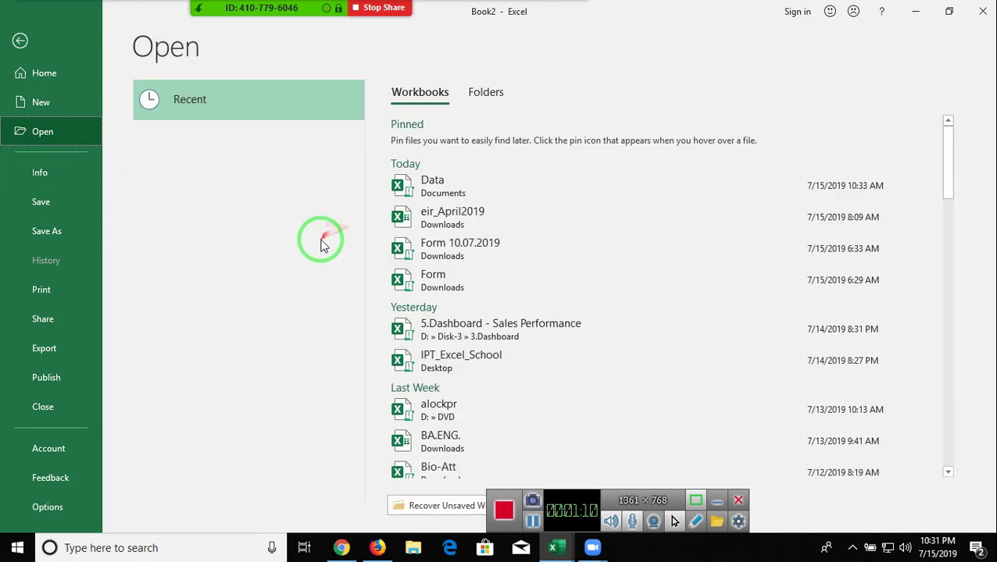
scroll(592, 305, down, 1)
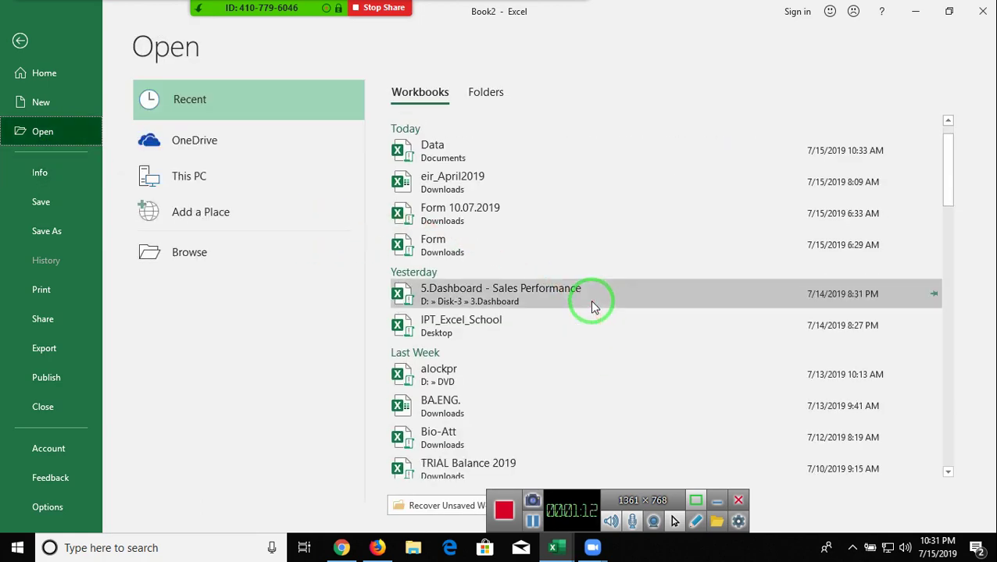
scroll(598, 317, down, 2)
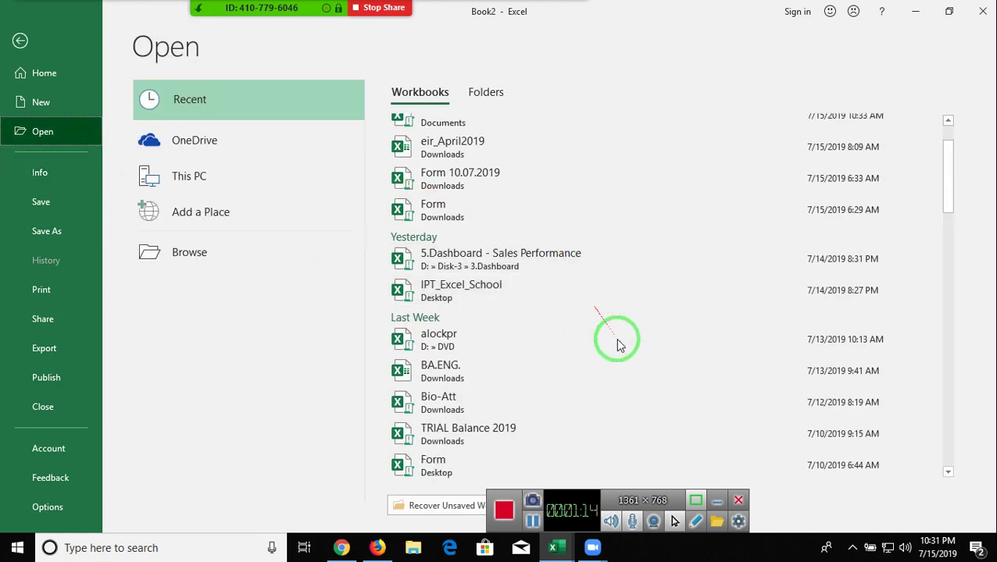
scroll(621, 366, down, 1)
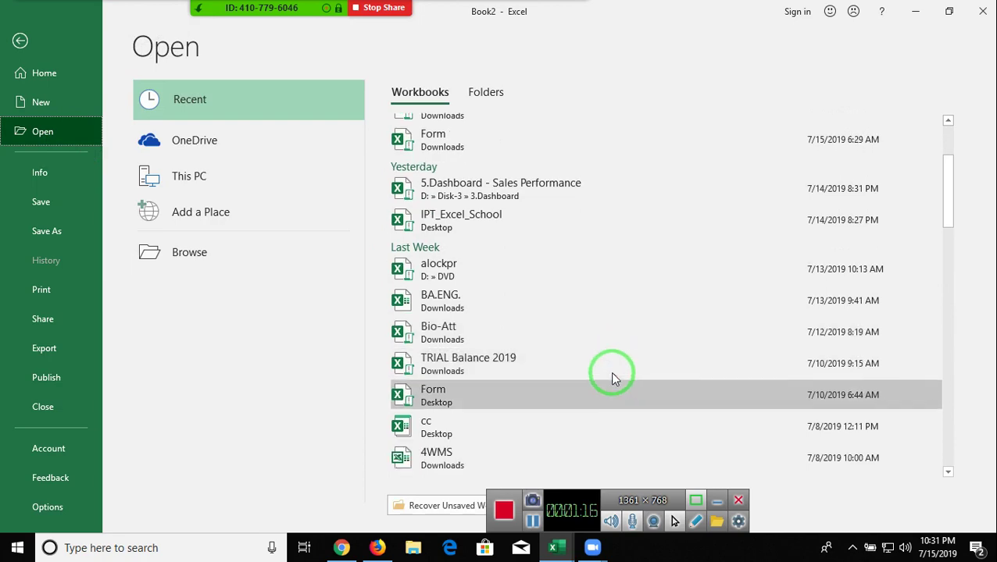
click(602, 363)
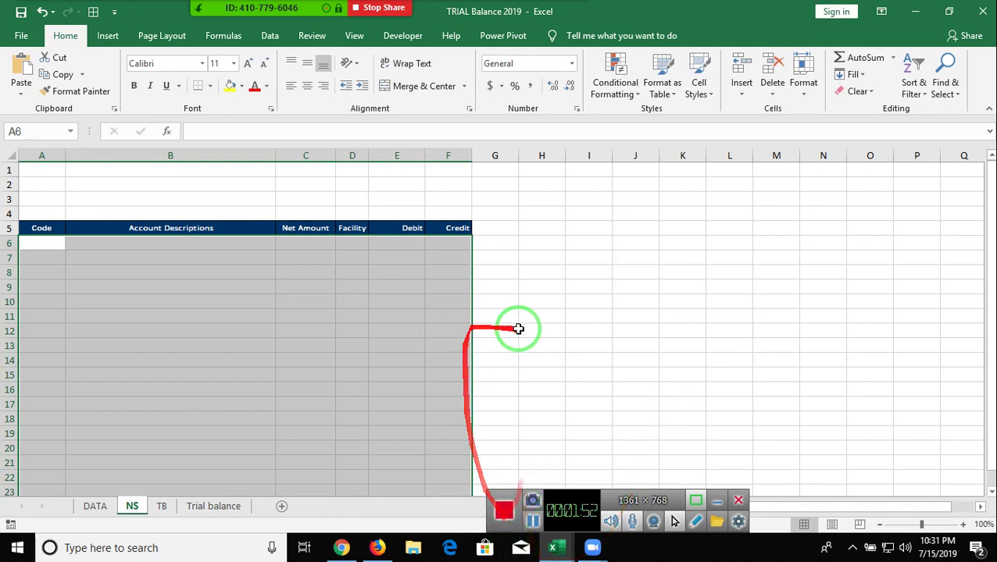
Review the DATA sheet table from the Code header to Facility and down to its last row.
click(94, 506)
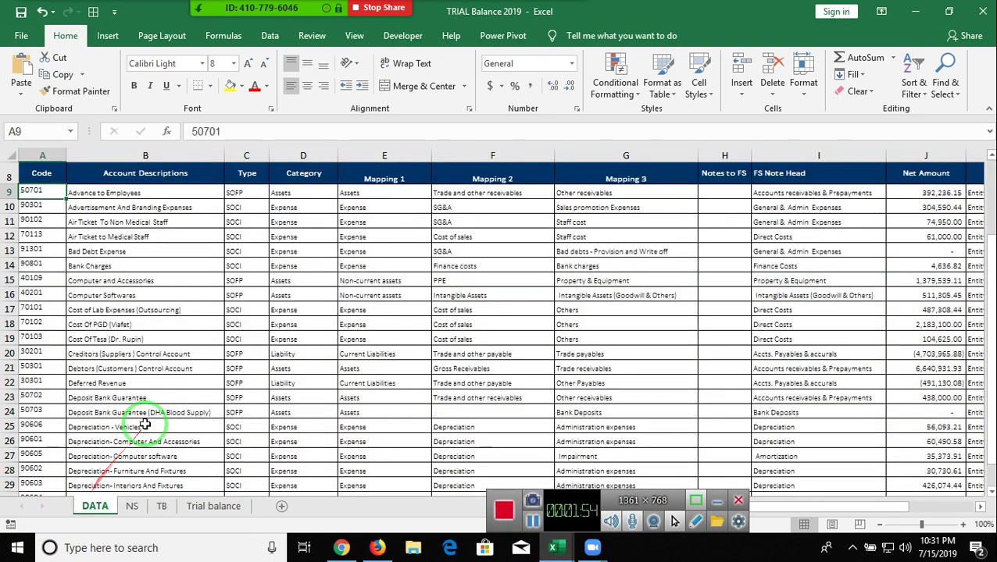
click(181, 232)
key(Up)
key(Up)
key(Up)
key(Up)
key(Left)
key(ctrl+Right)
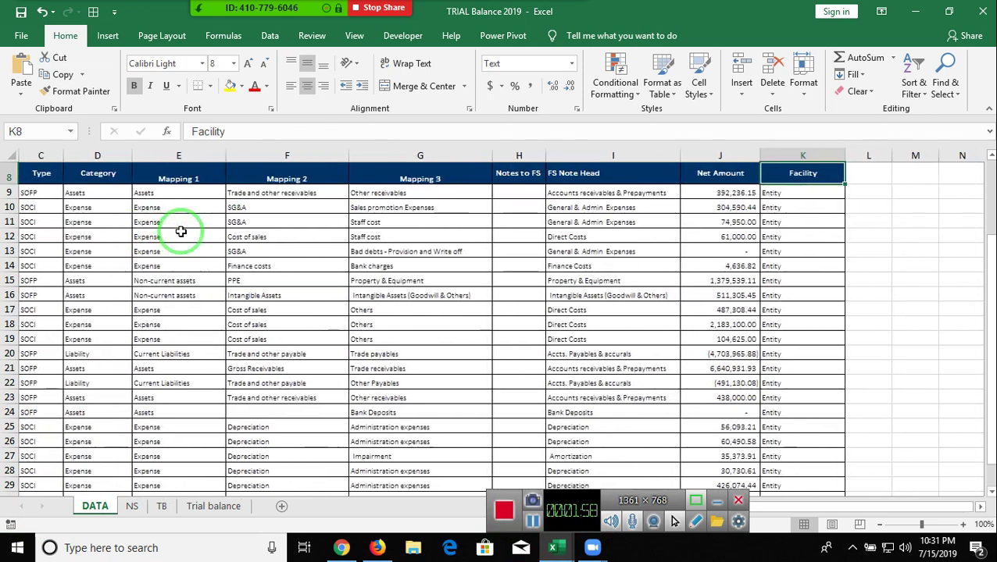
key(Left)
key(Down)
key(Left)
key(ctrl+Left)
key(ctrl+Left)
key(Up)
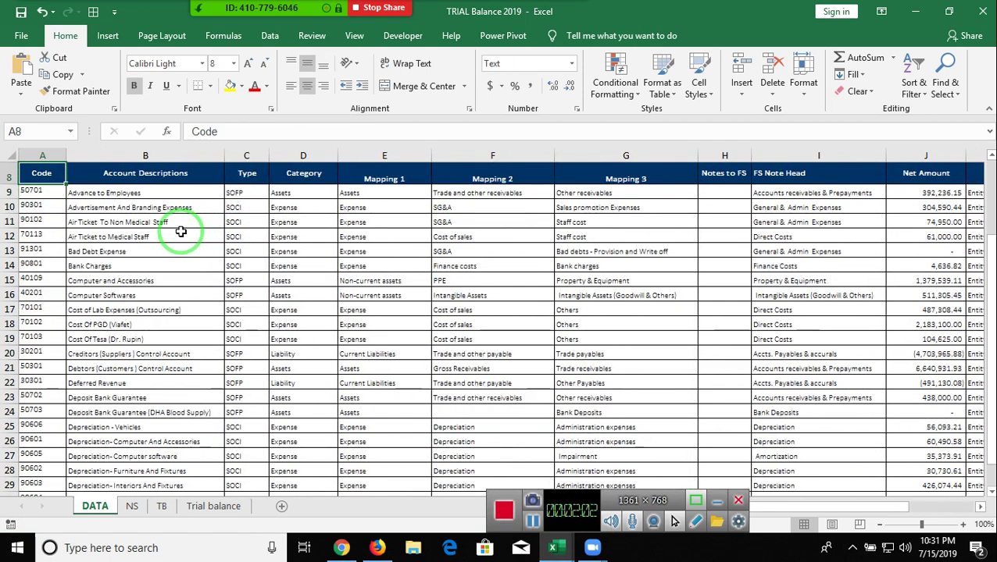
key(ctrl+Down)
key(ctrl+Up)
Check the account code and description in A5:B5 on the Trial balance sheet.
click(213, 506)
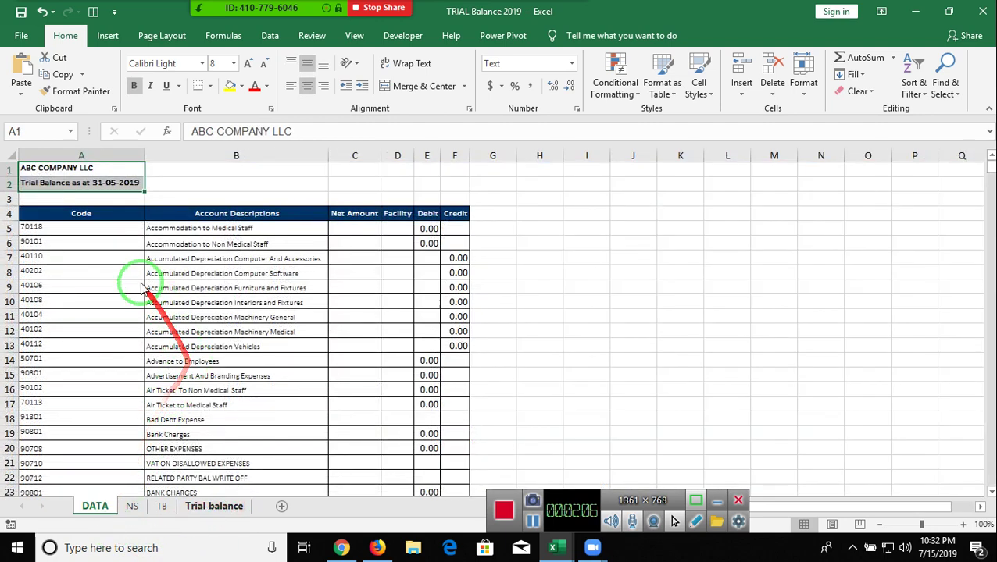
click(84, 225)
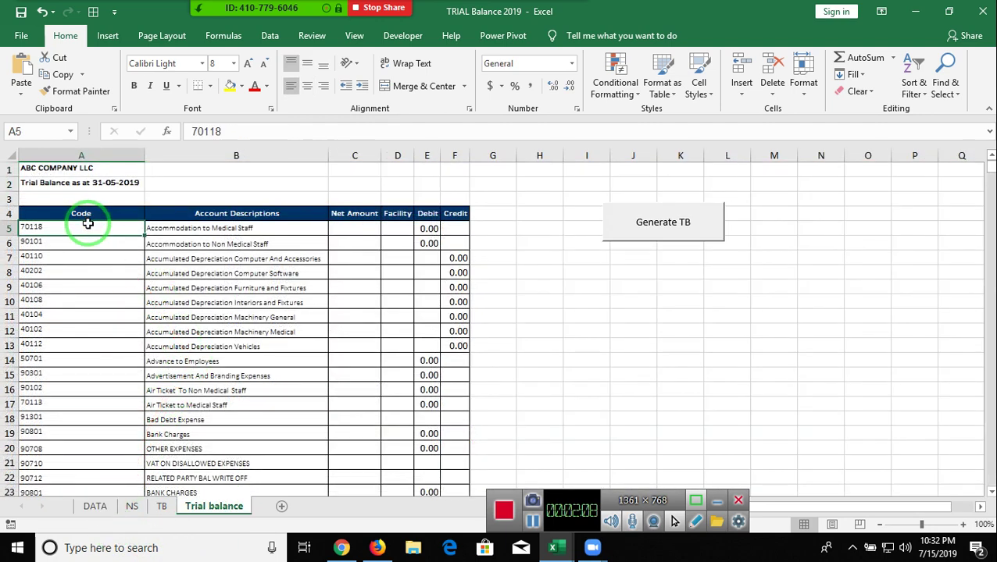
key(Right)
key(Right)
key(Right)
key(Right)
key(Right)
key(Left)
key(Left)
key(Left)
key(Left)
Back on DATA, scan the header row from Account Descriptions to Facility.
click(89, 507)
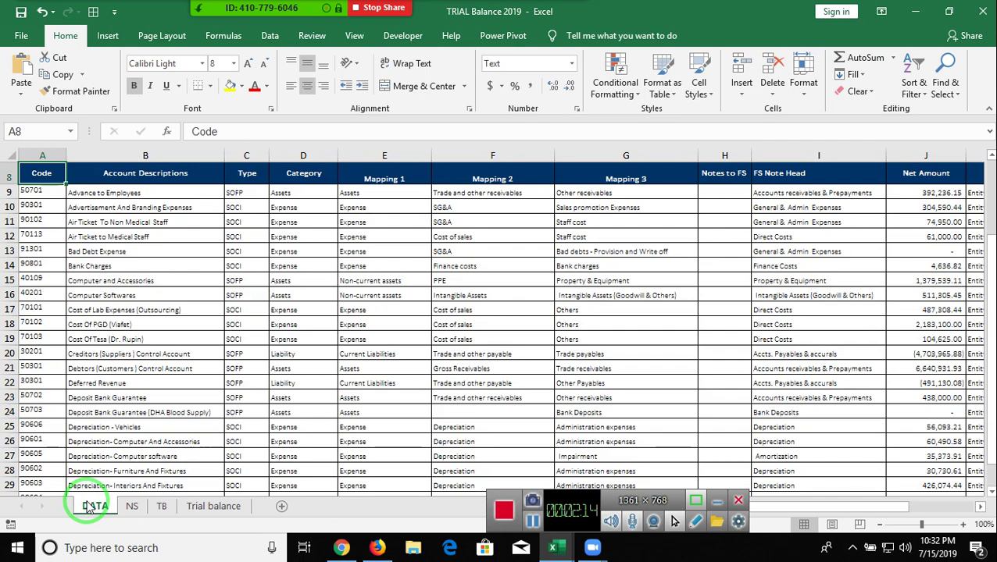
key(Right)
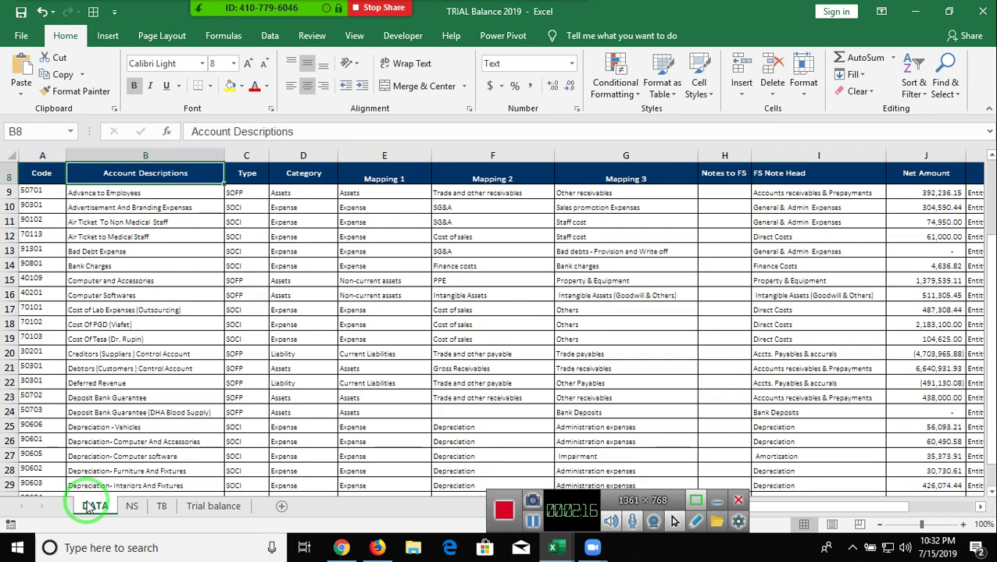
key(Right)
key(Right)
key(Right)
key(Right)
key(Right)
key(Right)
key(Right)
key(Right)
key(Right)
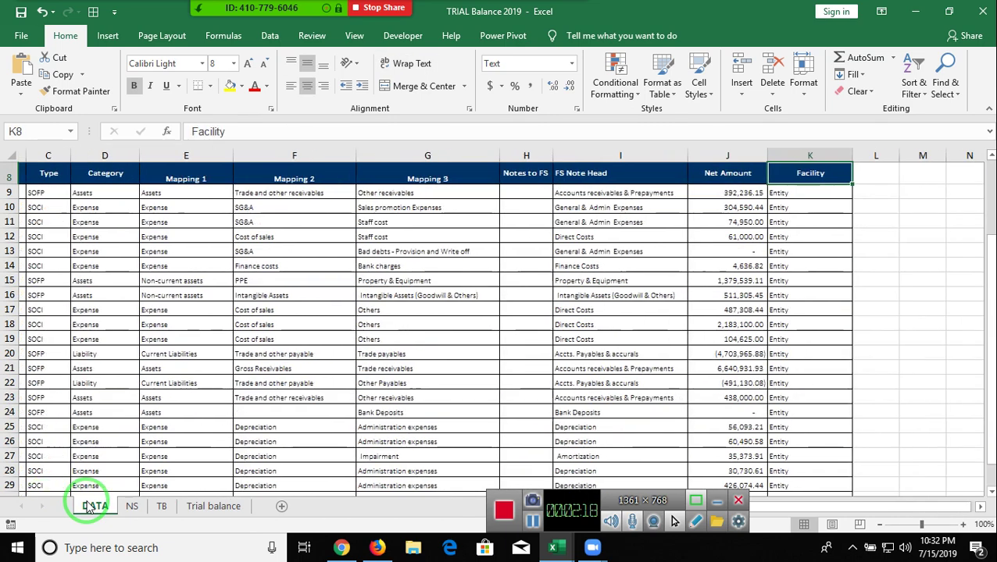
key(Left)
key(Right)
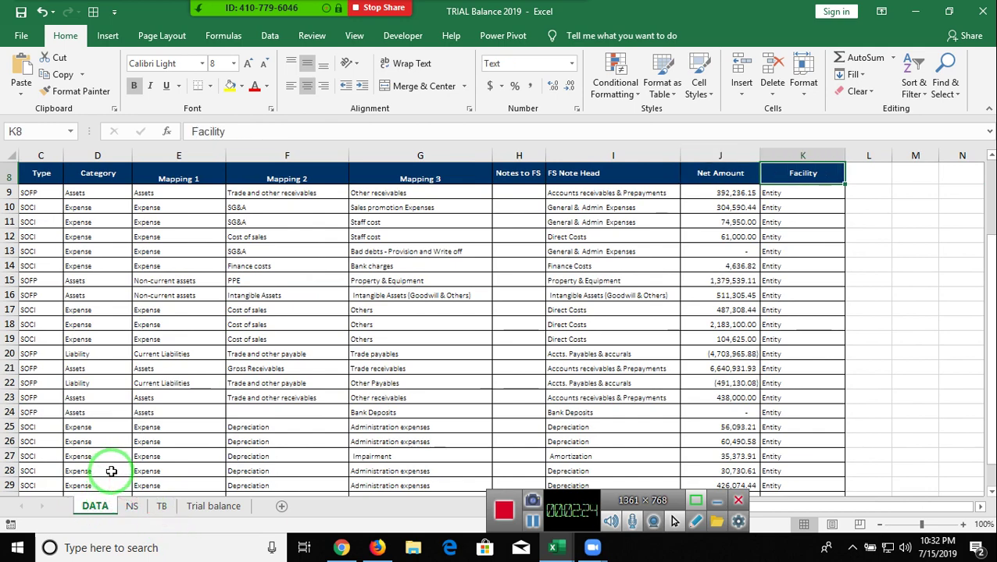
key(Home)
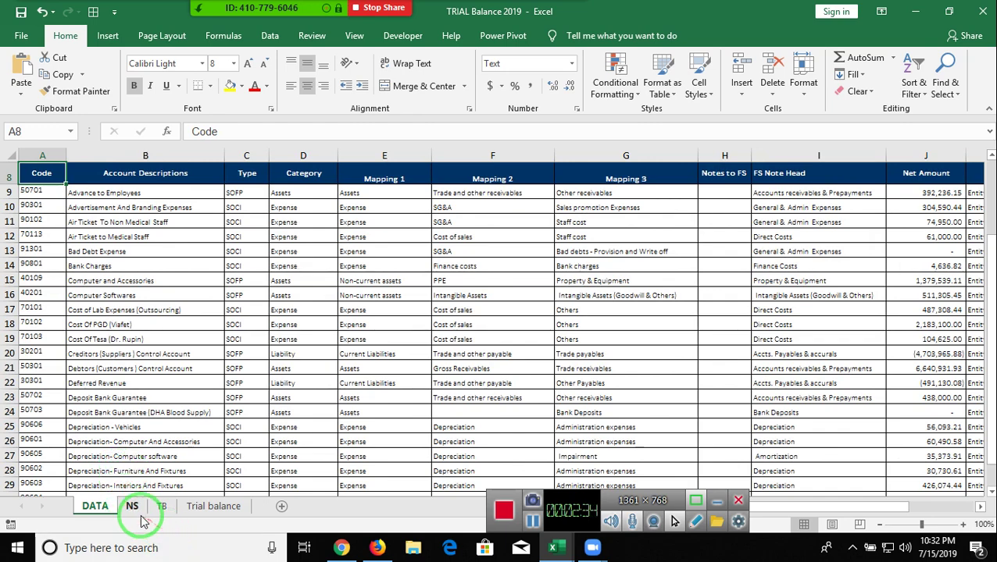
Select and copy the account codes A9:A31 on the DATA sheet.
click(134, 508)
click(173, 391)
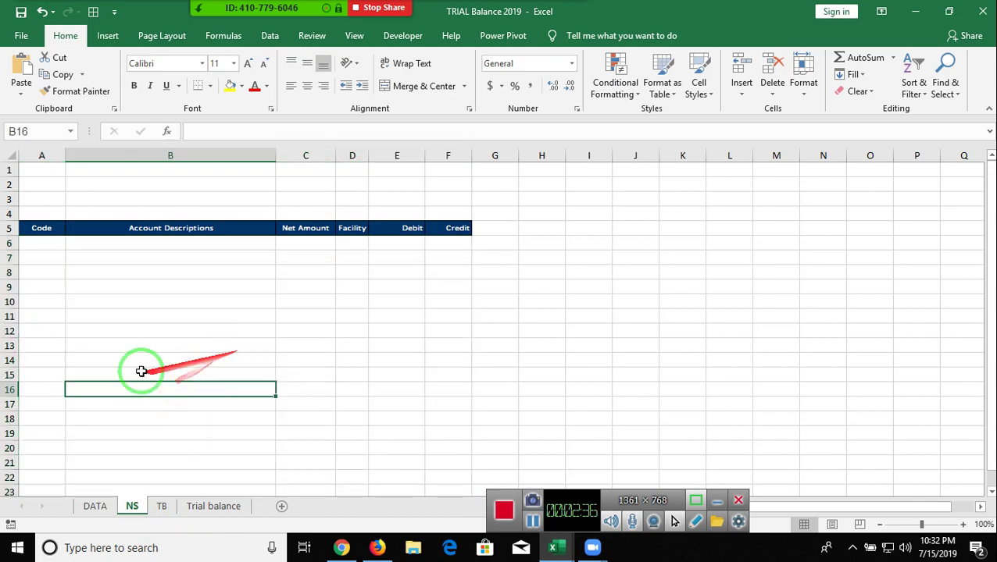
click(106, 507)
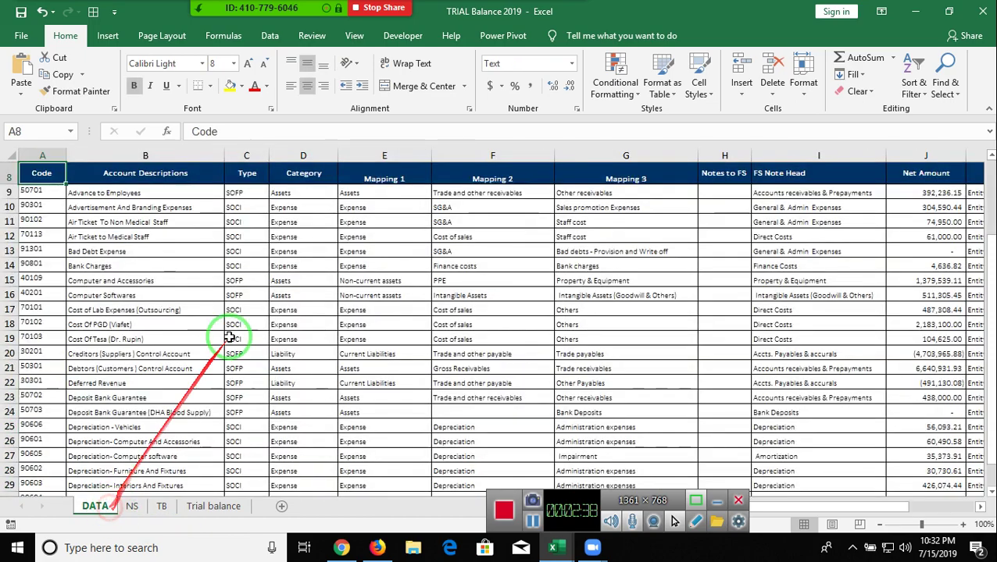
key(Down)
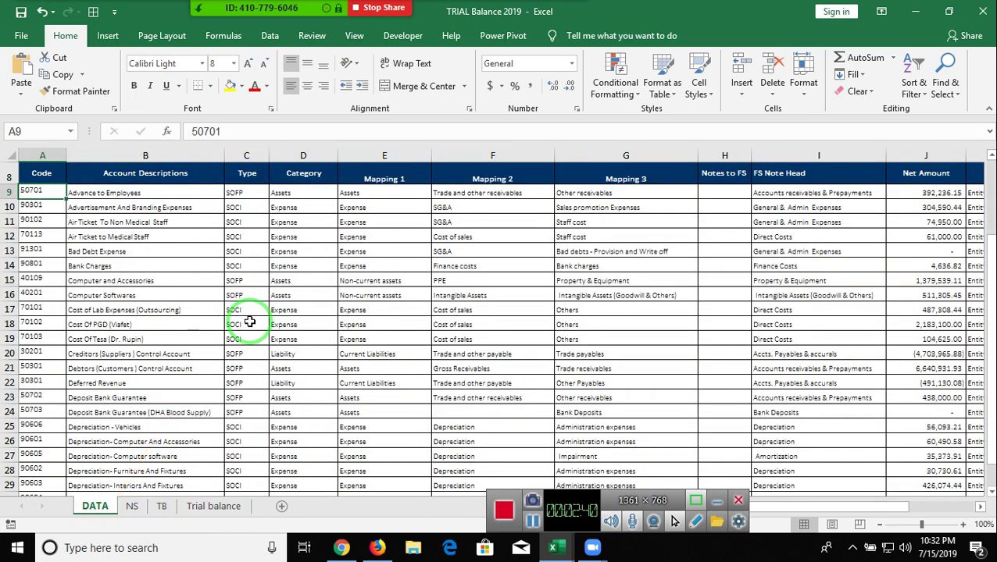
scroll(249, 321, down, 1)
scroll(246, 324, up, 1)
key(Up)
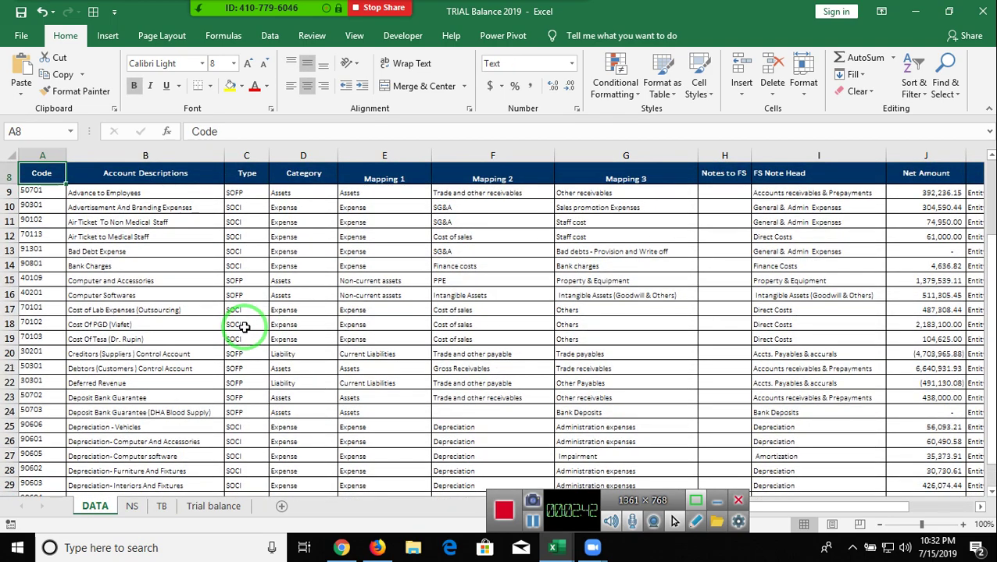
key(Down)
scroll(244, 326, down, 1)
scroll(241, 329, up, 1)
key(Up)
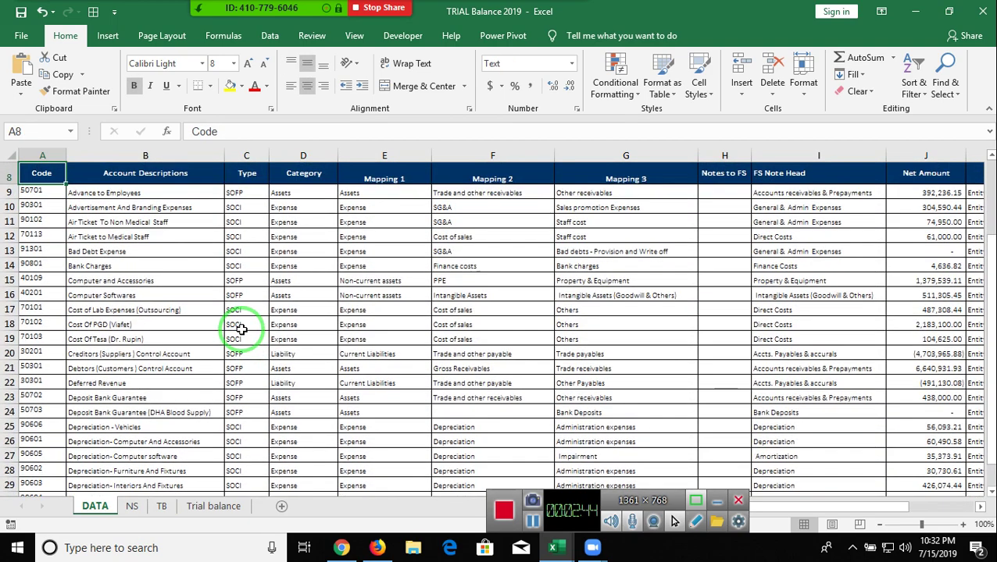
key(Up)
key(Down)
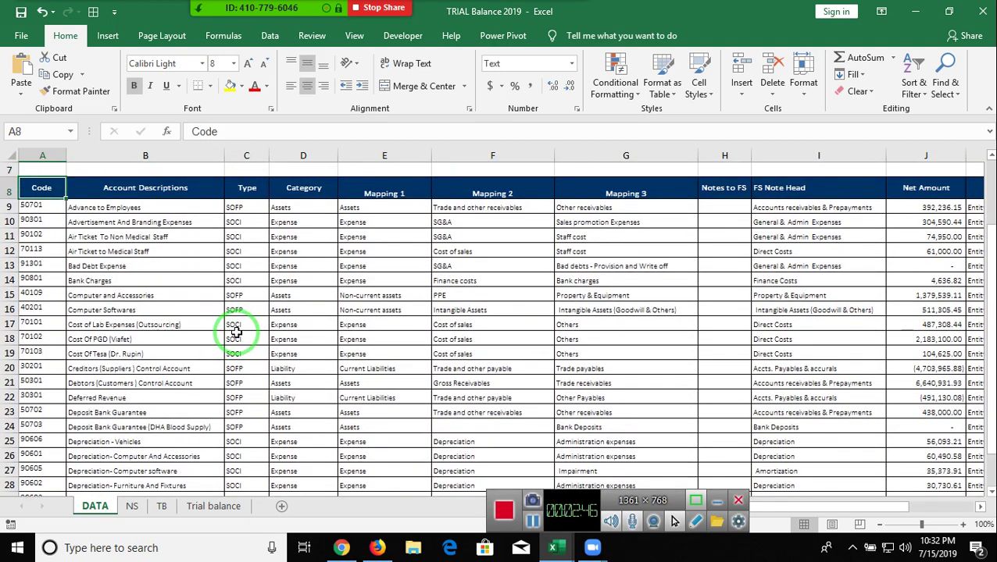
key(Down)
scroll(236, 332, down, 1)
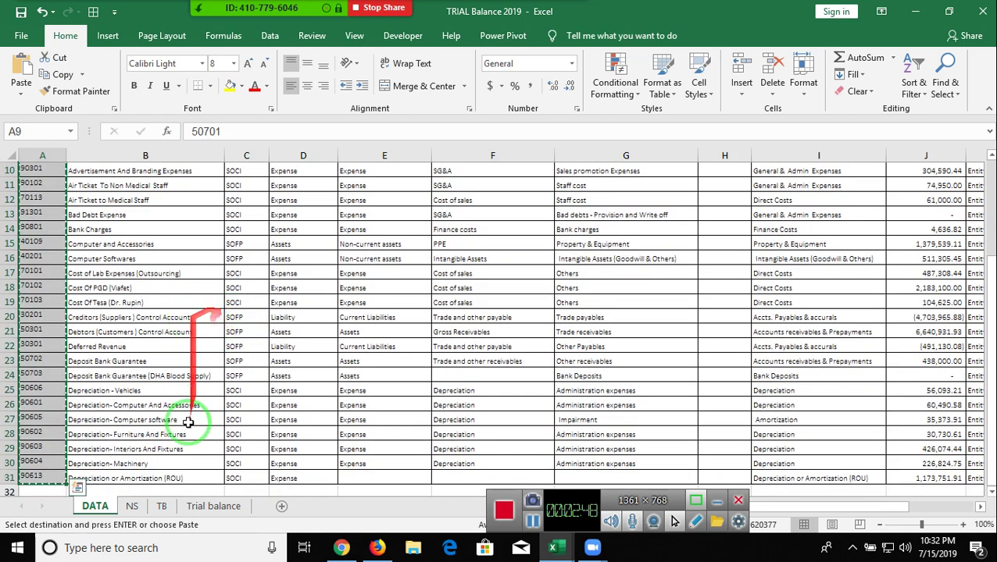
Paste the account codes into NS cell A6 as links to DATA.
click(131, 507)
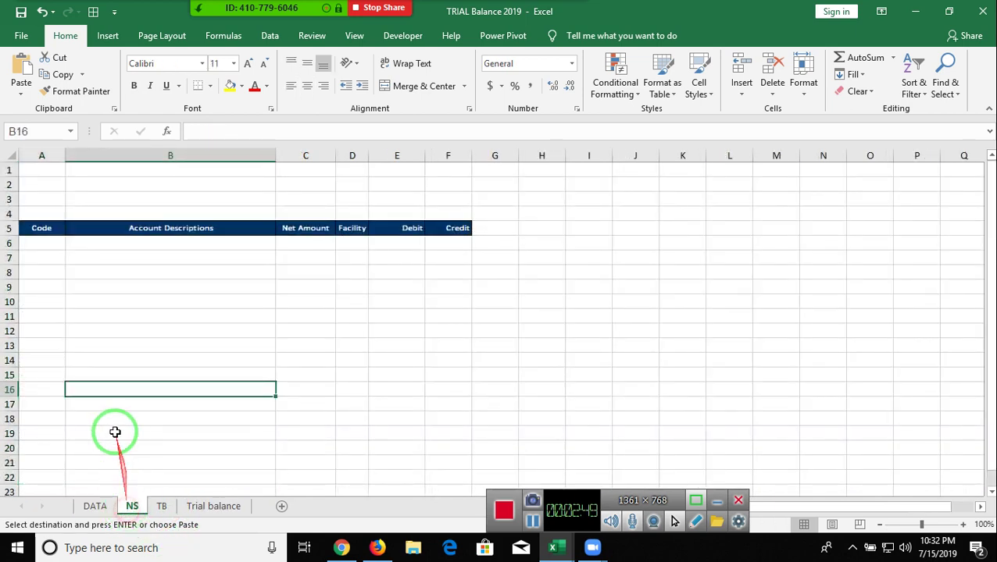
click(33, 247)
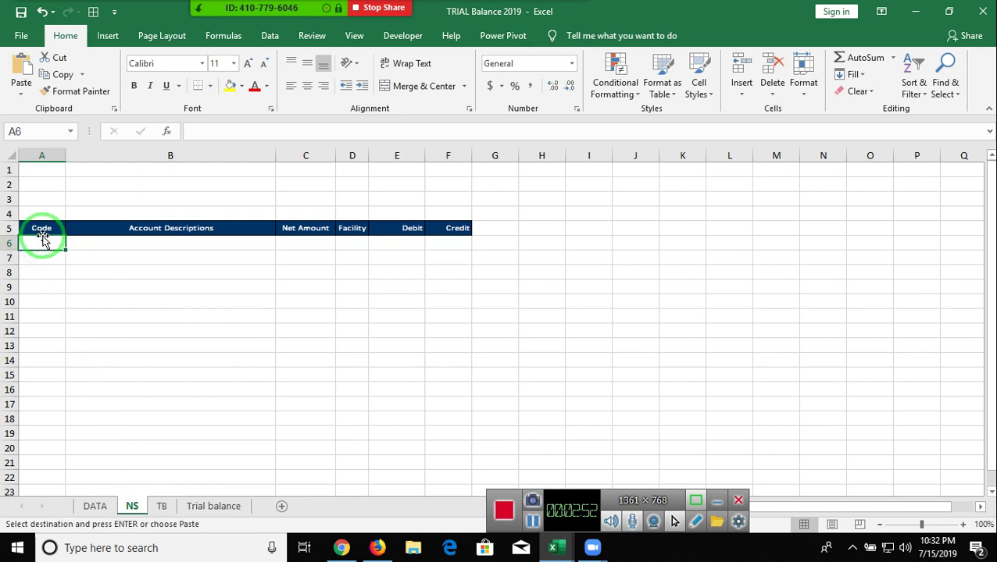
right_click(44, 241)
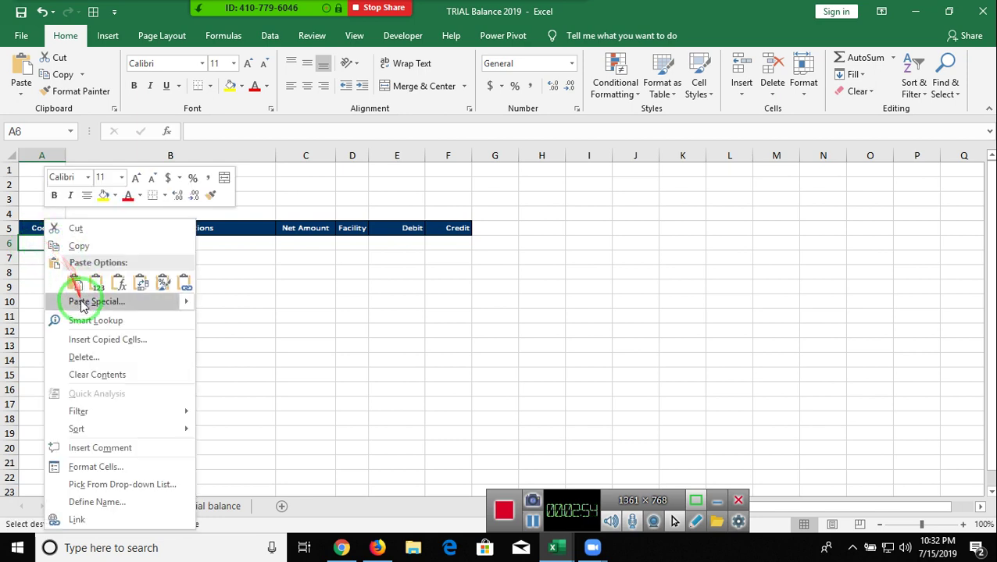
click(84, 302)
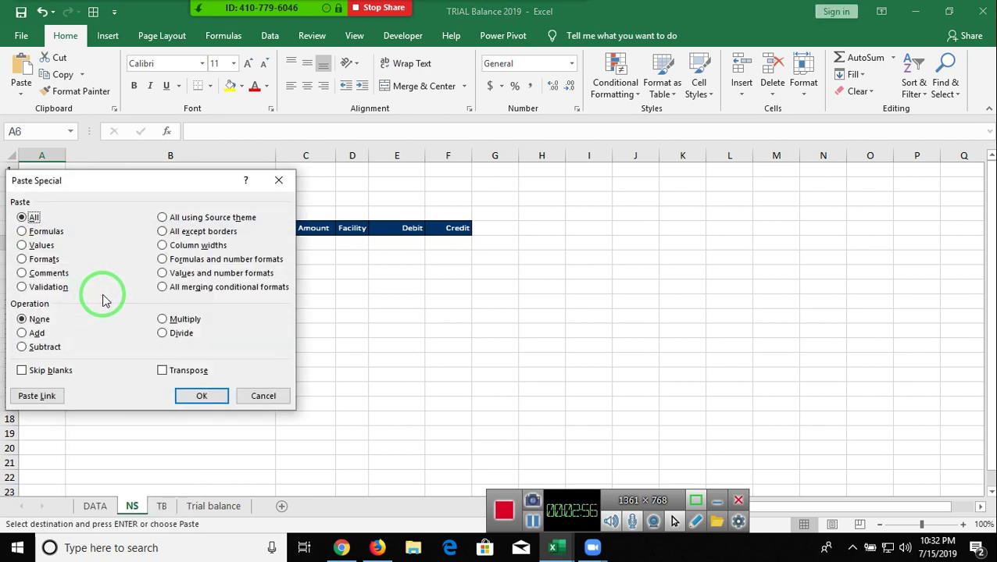
click(59, 397)
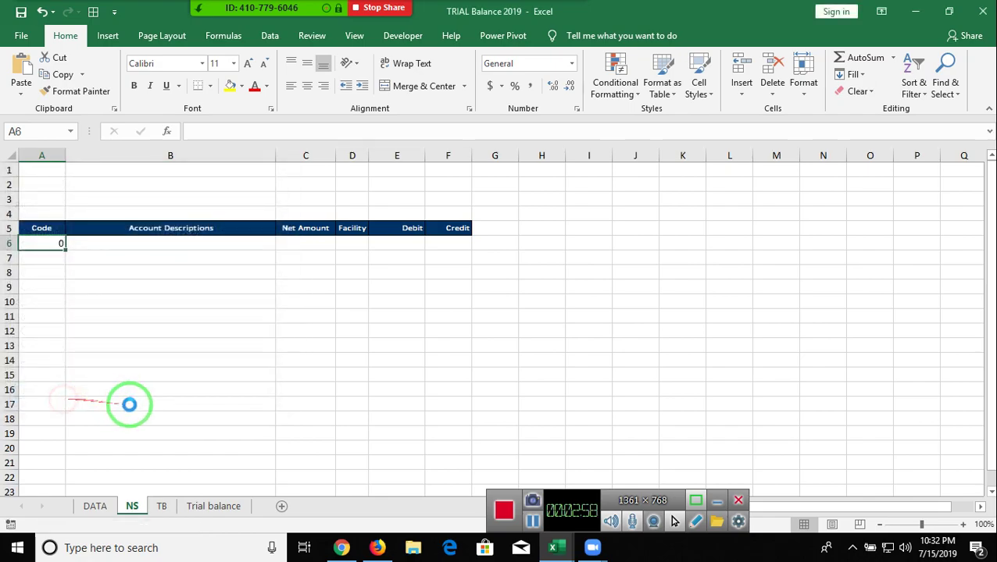
Copy the account descriptions B9:B31 and paste them as links into NS cell B6.
click(83, 508)
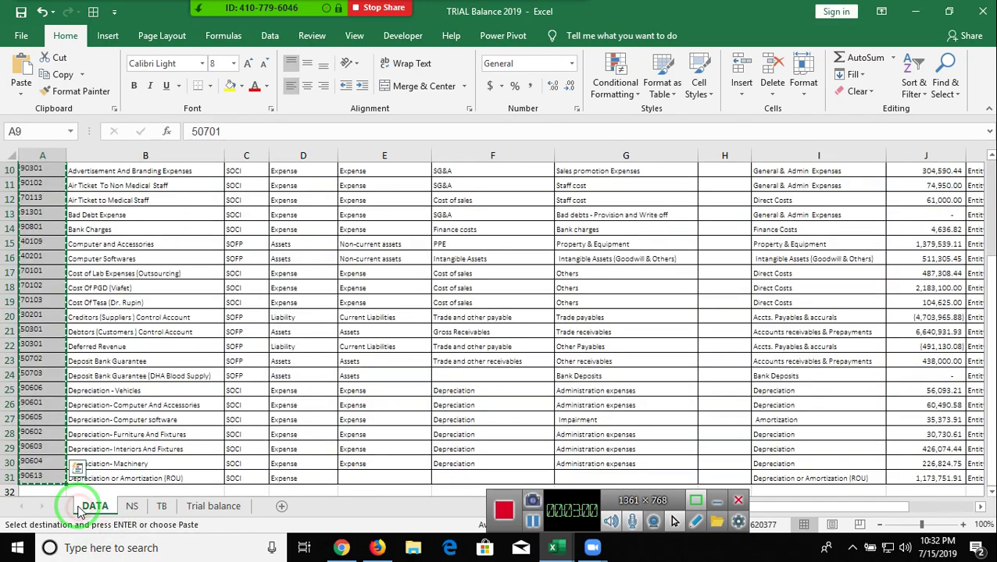
key(Right)
key(ctrl+shift+Down)
key(ctrl+c)
click(132, 508)
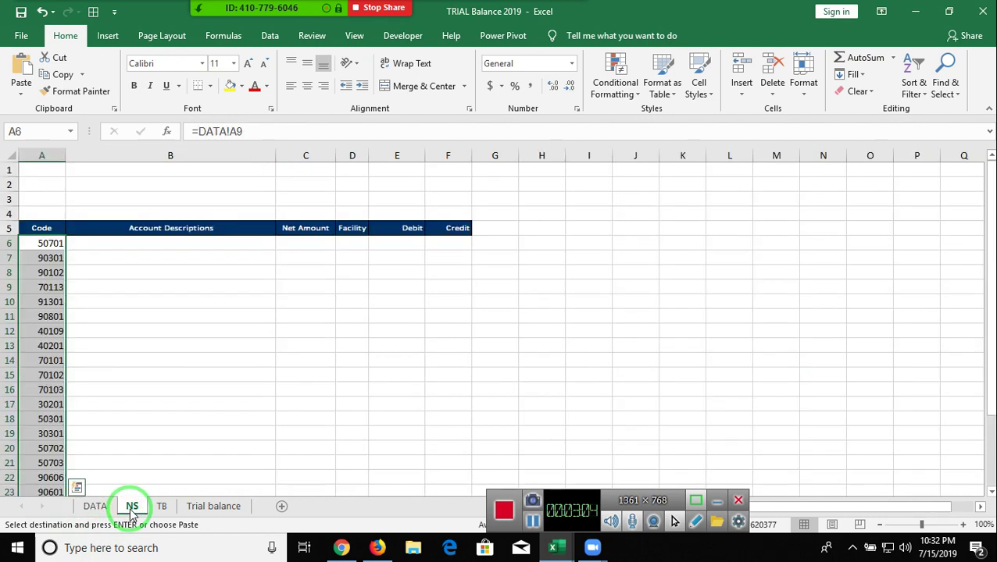
key(Right)
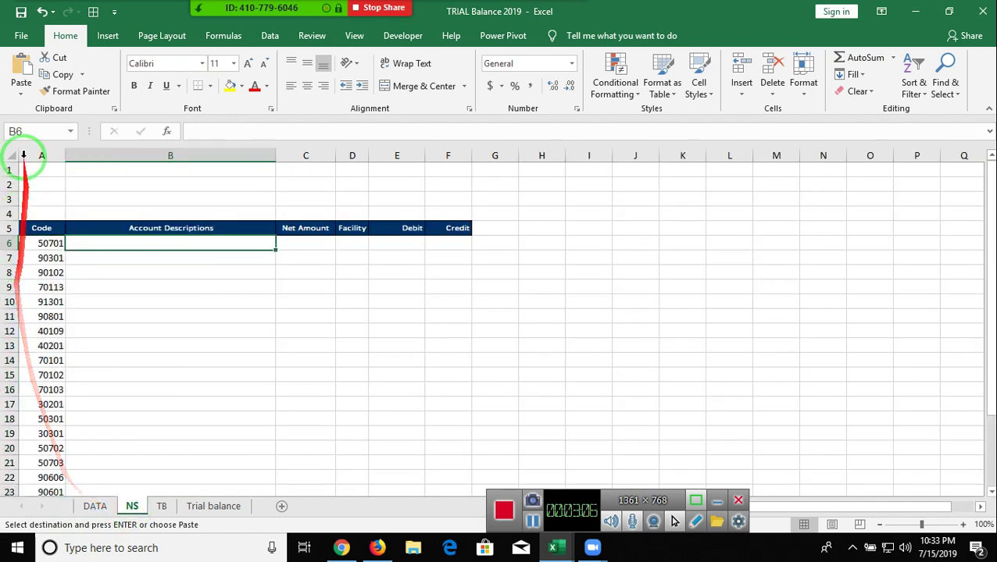
click(22, 97)
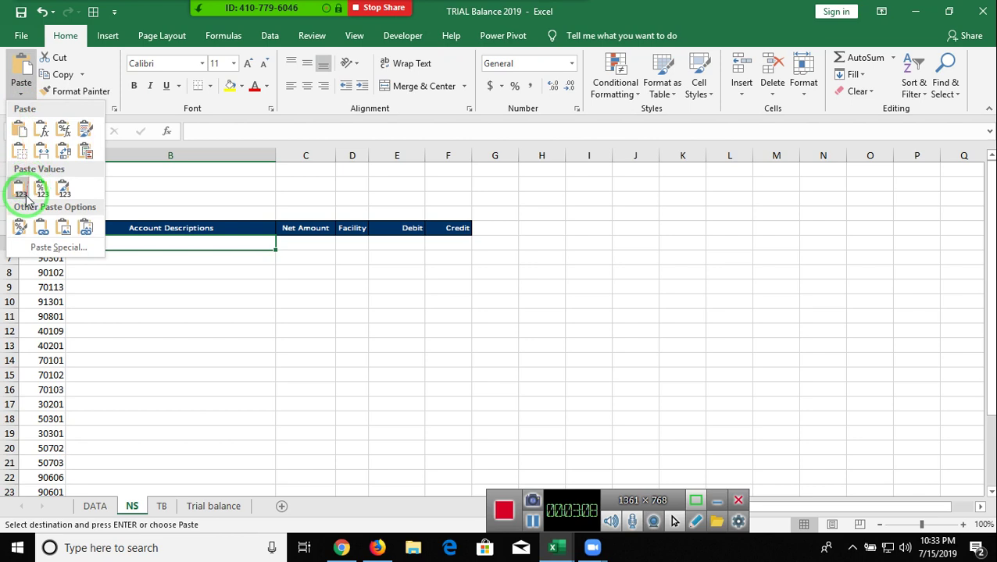
click(24, 194)
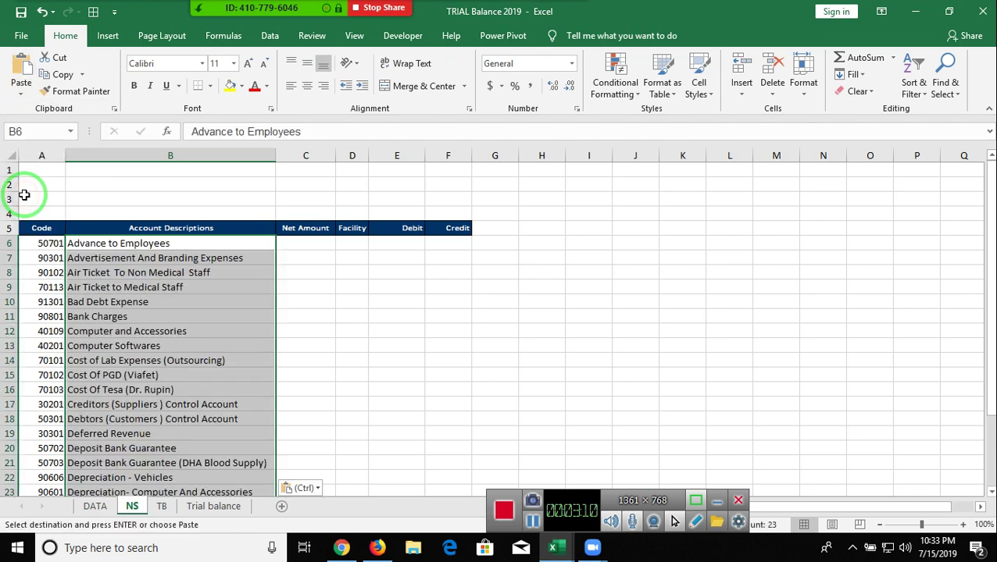
right_click(98, 248)
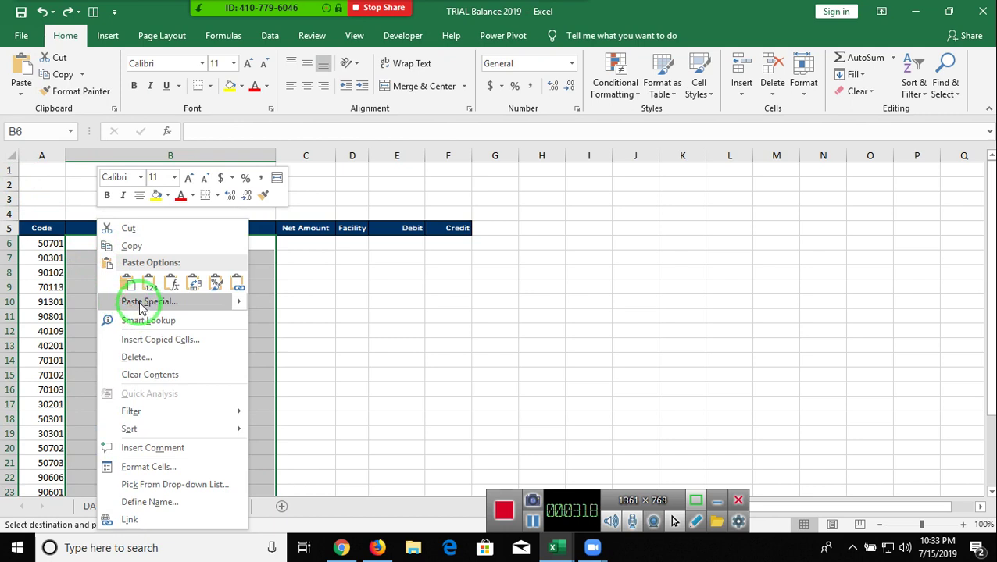
key(ctrl+alt+v)
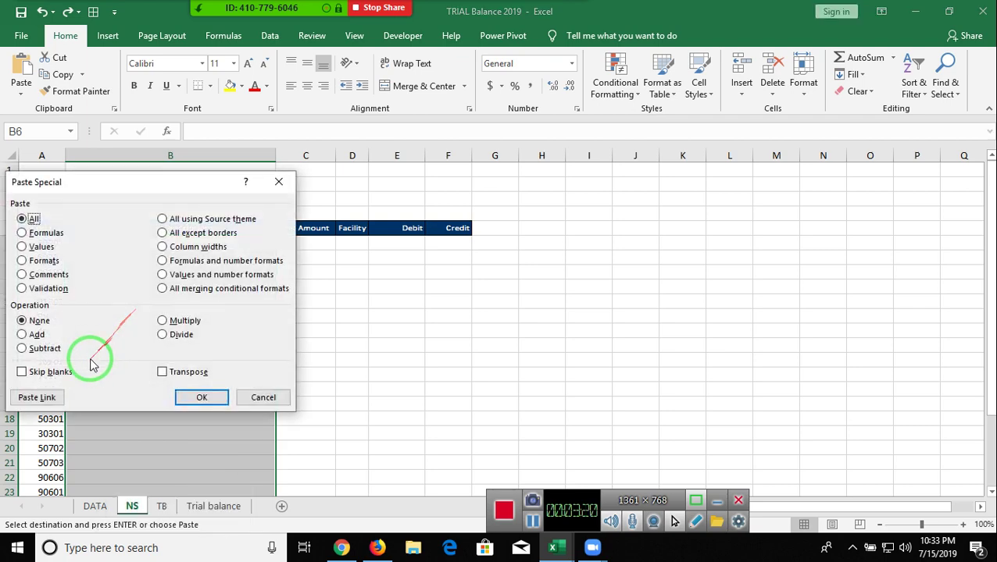
click(45, 396)
Copy Net Amount and Facility J9:K31 from DATA and paste as links into NS C6.
click(92, 508)
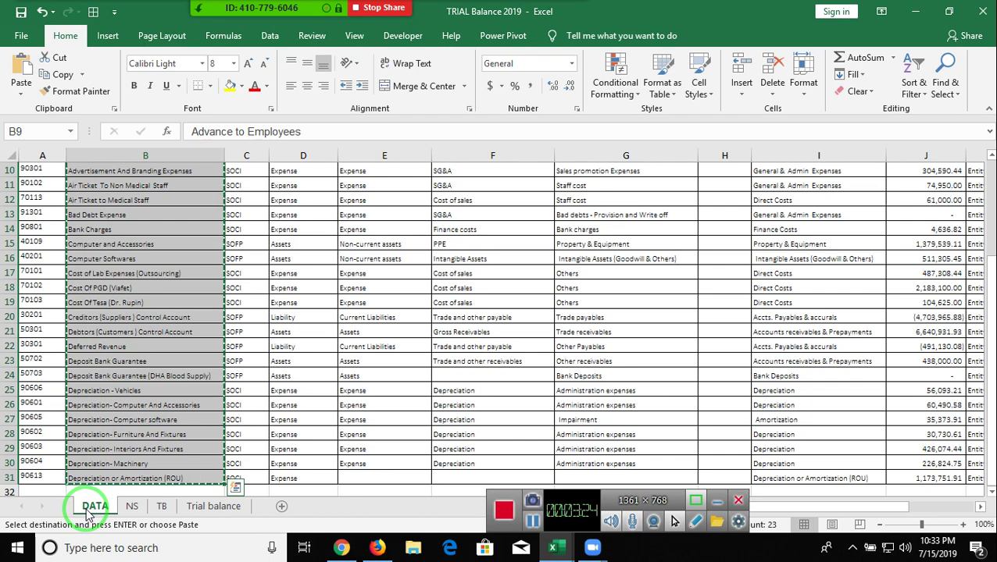
key(Up)
key(Escape)
key(Right)
key(Right)
key(Right)
key(Right)
key(Right)
key(Right)
key(Right)
key(Right)
key(Right)
key(Left)
key(Down)
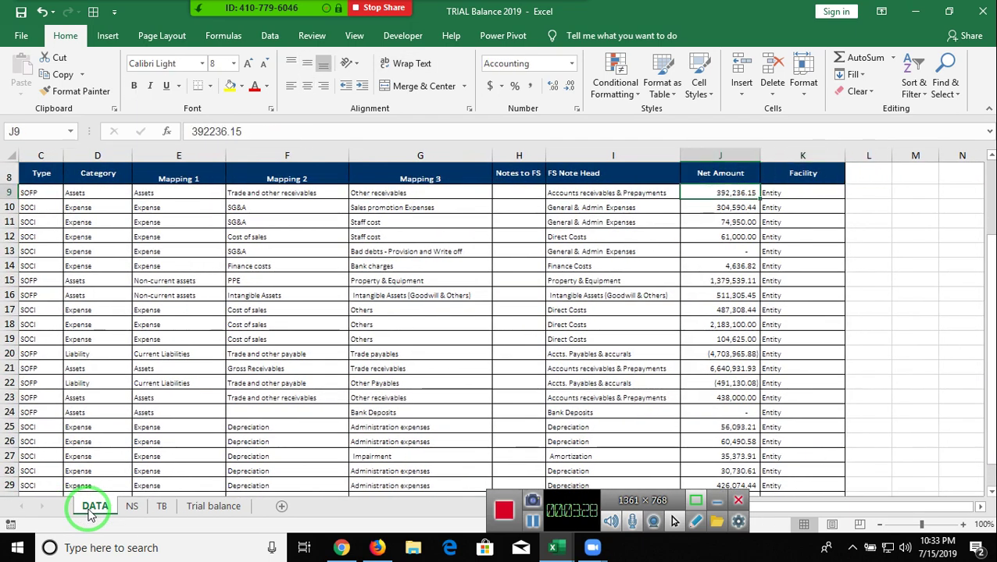
key(shift+Right)
key(ctrl+shift+Down)
key(ctrl+c)
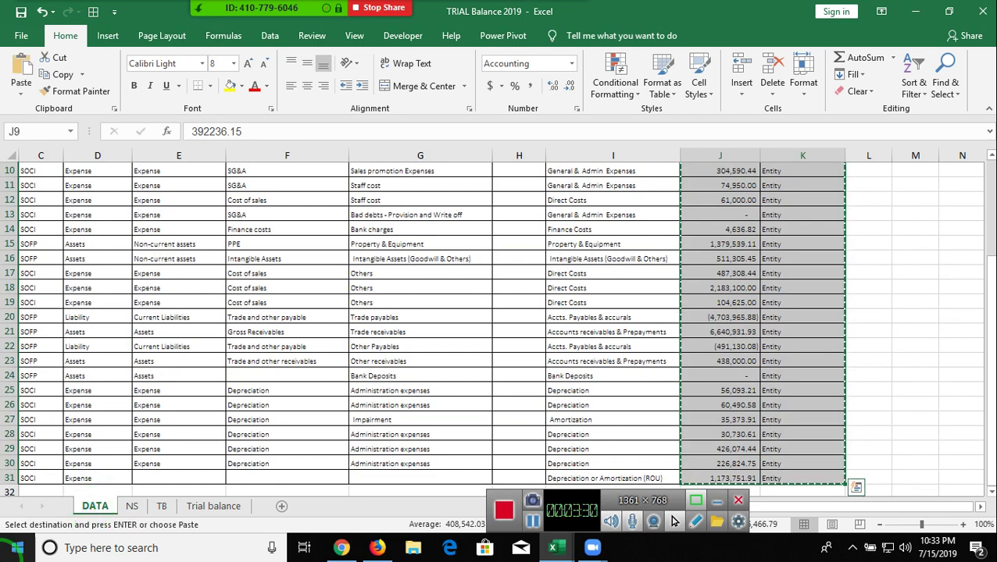
click(133, 506)
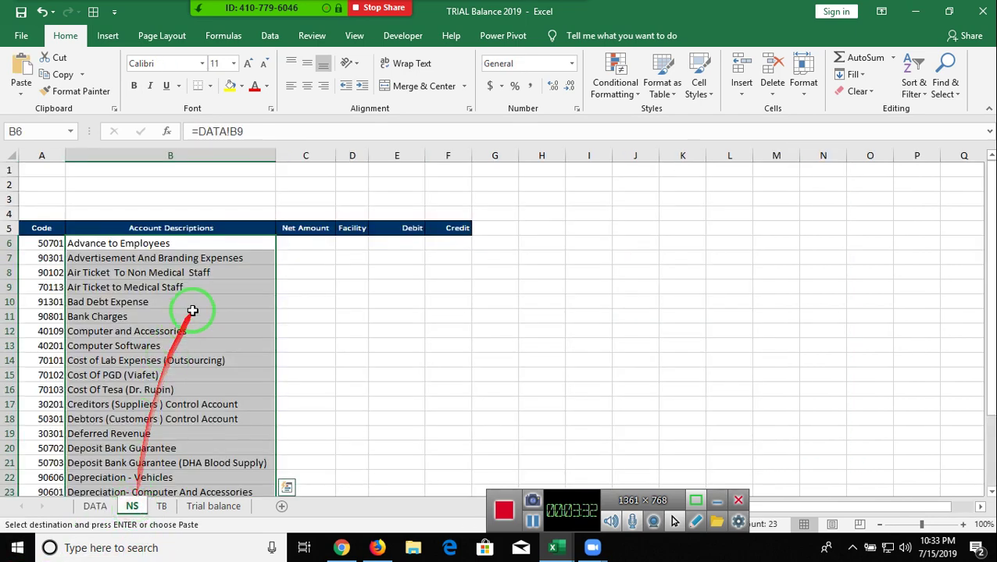
click(314, 243)
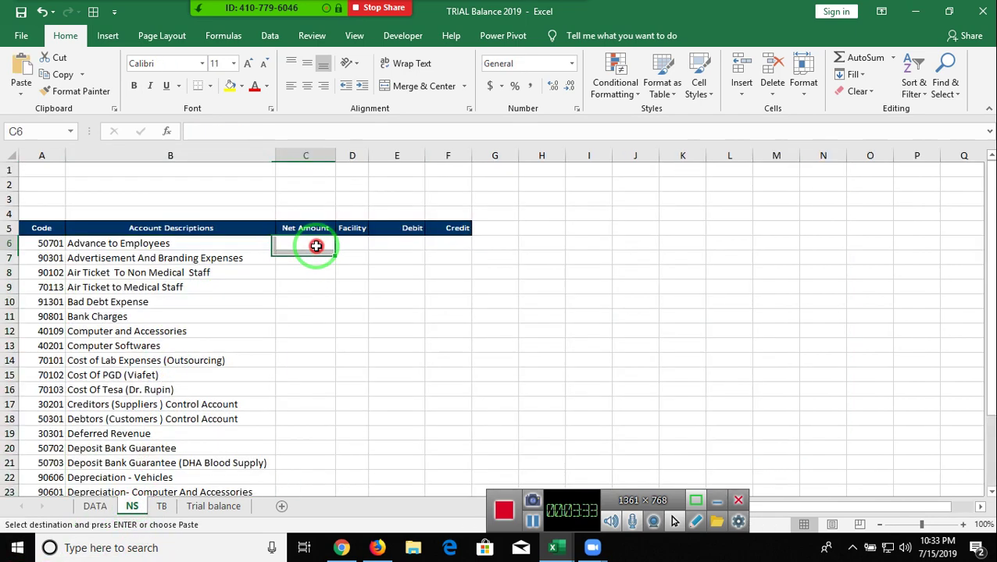
click(21, 93)
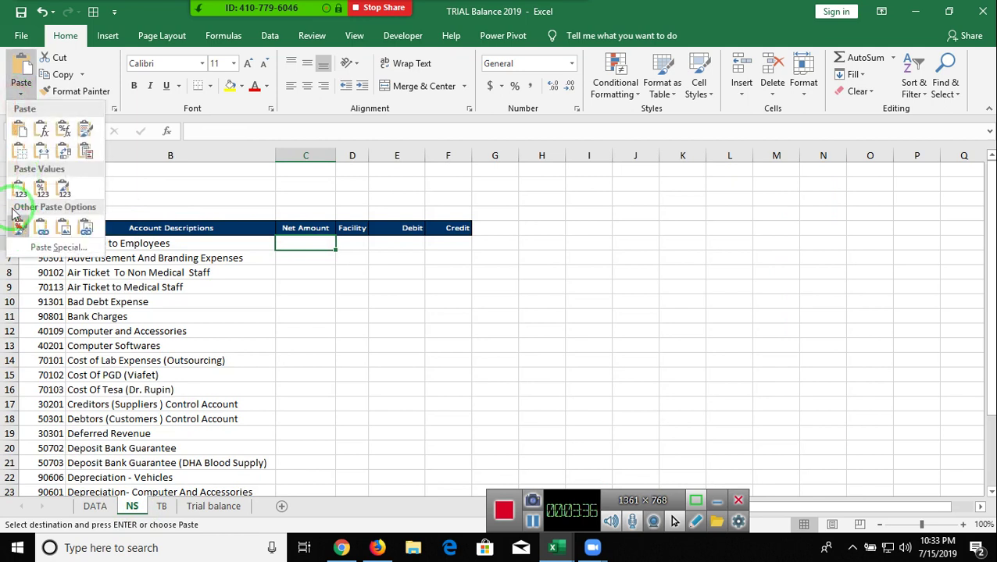
click(40, 226)
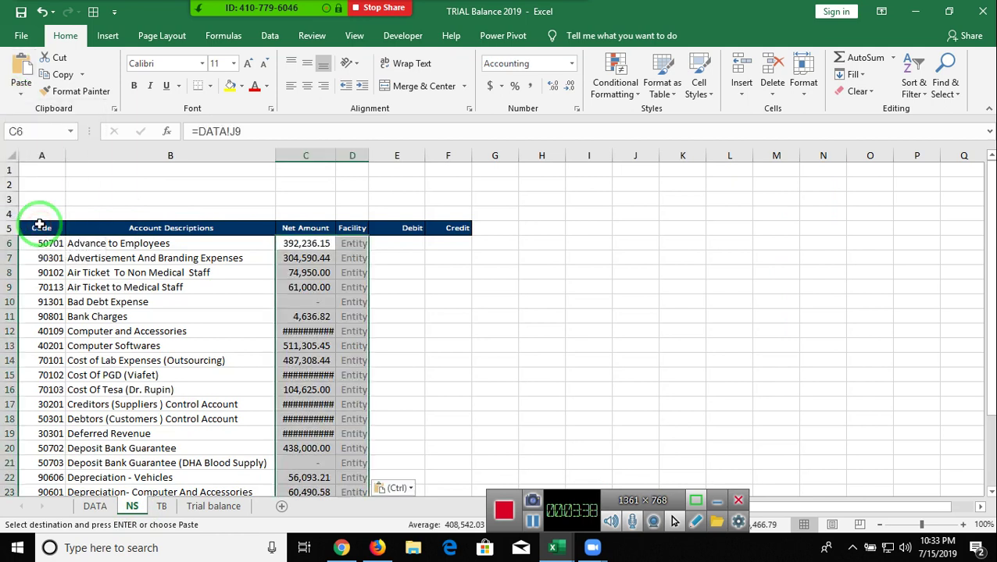
Widen column C and verify the creditors amount formula =DATA!J20 in C17.
key(Right)
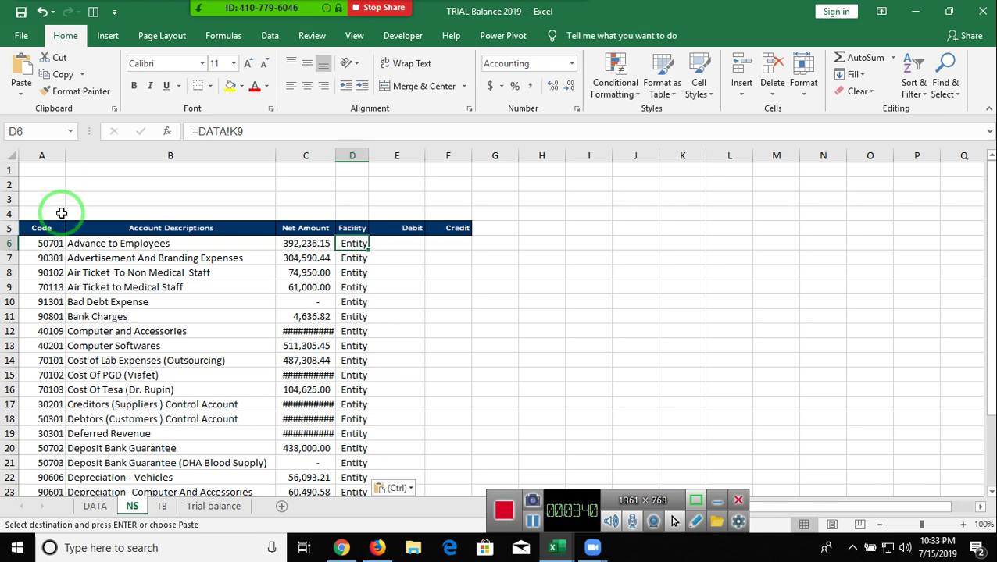
double_click(334, 155)
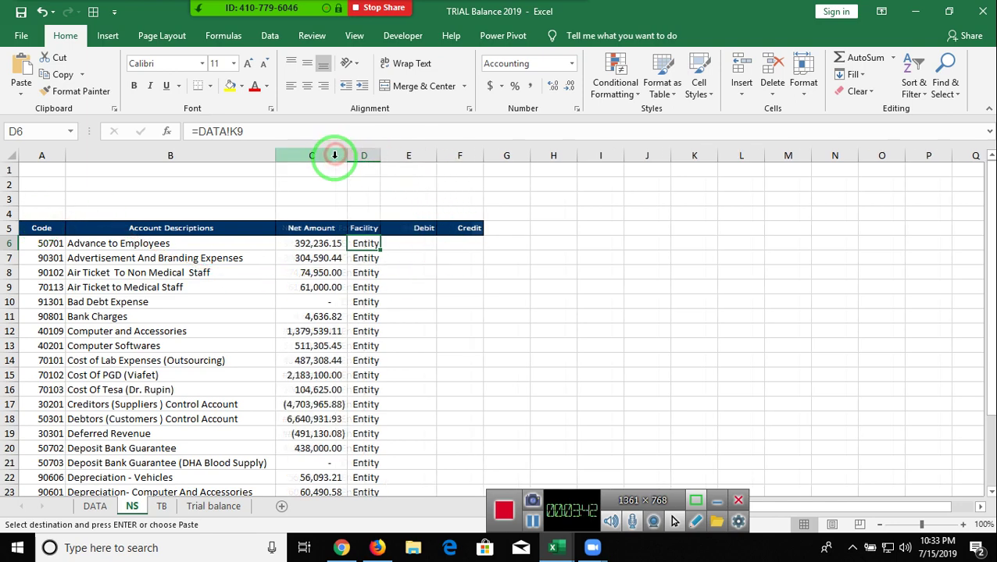
key(Left)
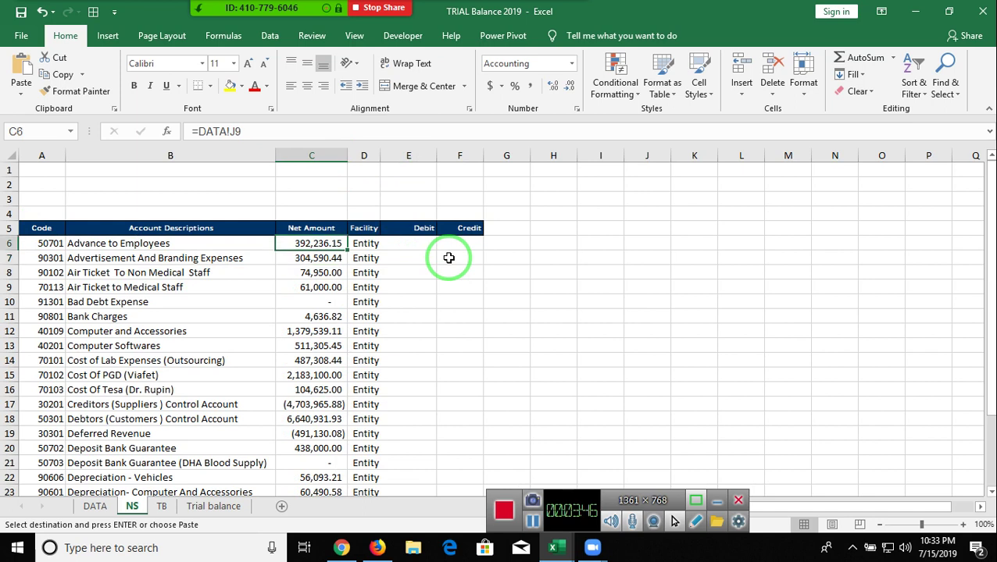
key(Right)
key(Right)
key(Down)
key(Down)
key(Down)
key(Down)
key(Down)
key(Down)
key(Down)
key(Left)
key(Up)
key(Left)
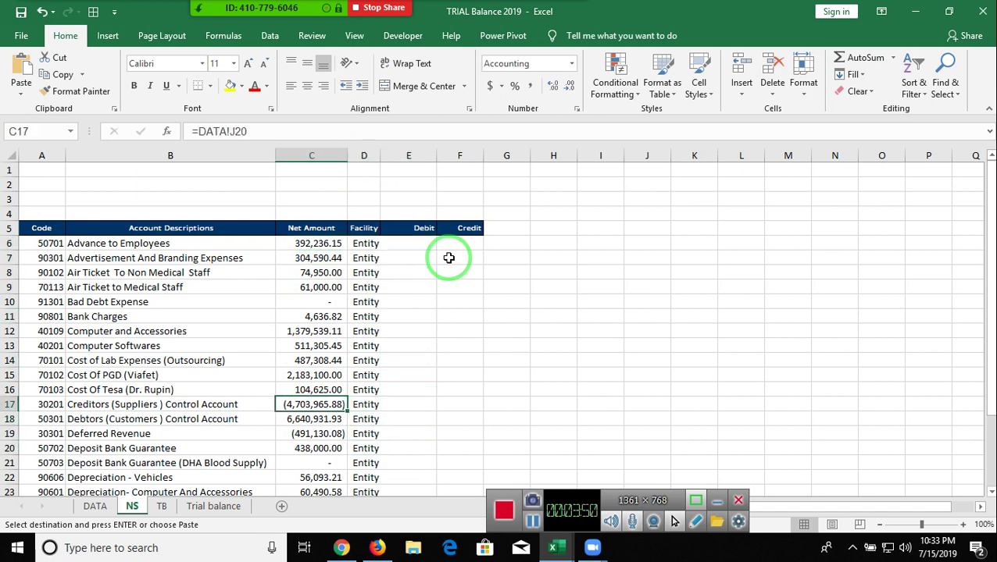
key(Right)
key(Right)
key(Right)
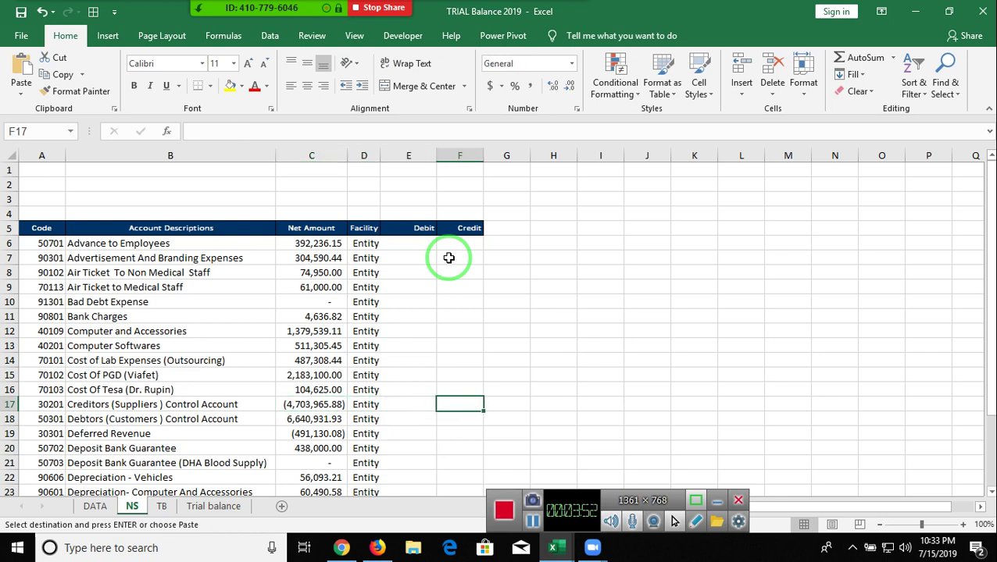
key(Up)
key(Left)
key(Left)
key(Left)
key(Down)
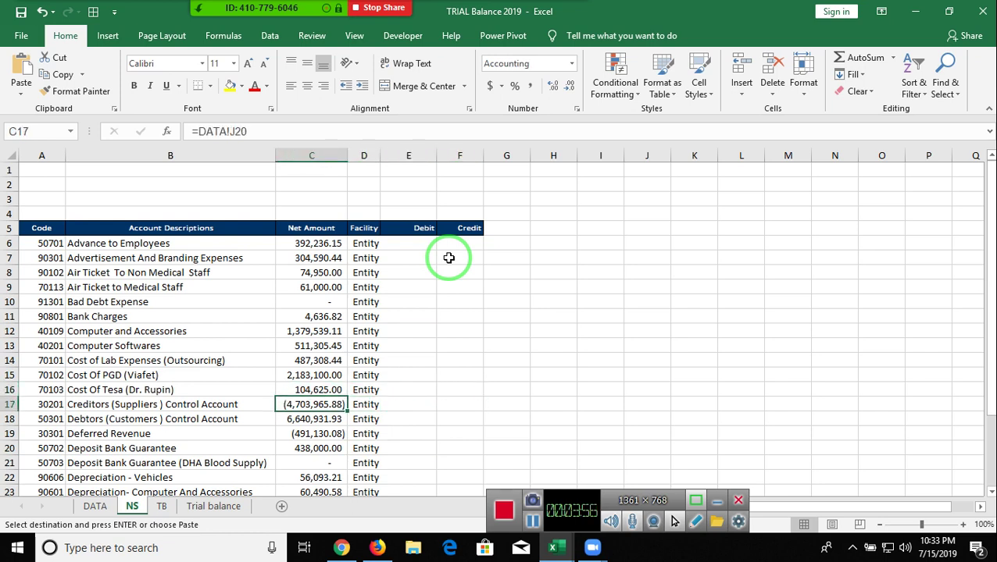
key(ctrl+Up)
key(Right)
key(Down)
key(Right)
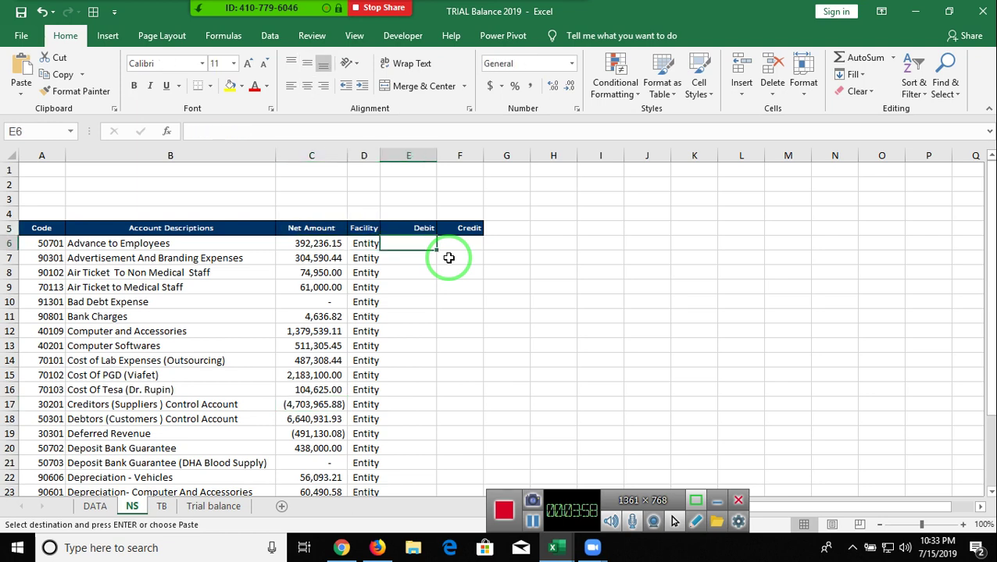
Enter =IF(C6>0,C6,"") in E6 and fill it down the Debit column.
text(if)
key(Tab)
key(Left)
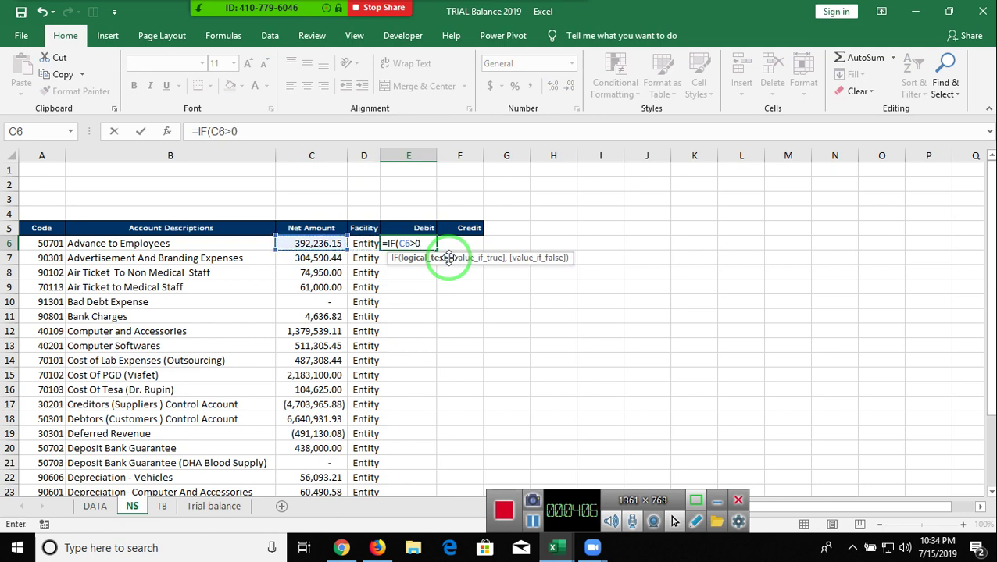
text(,)
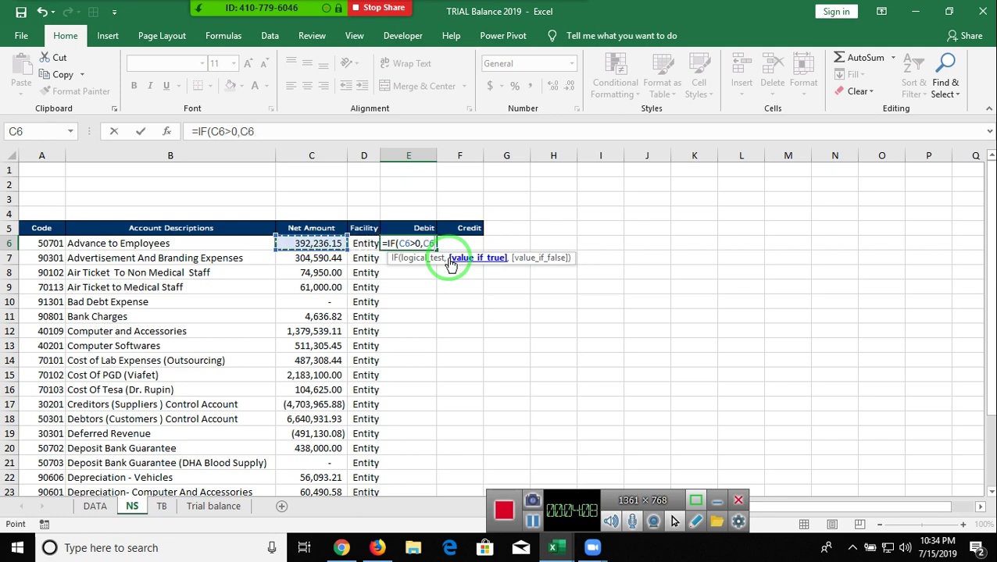
key(Return)
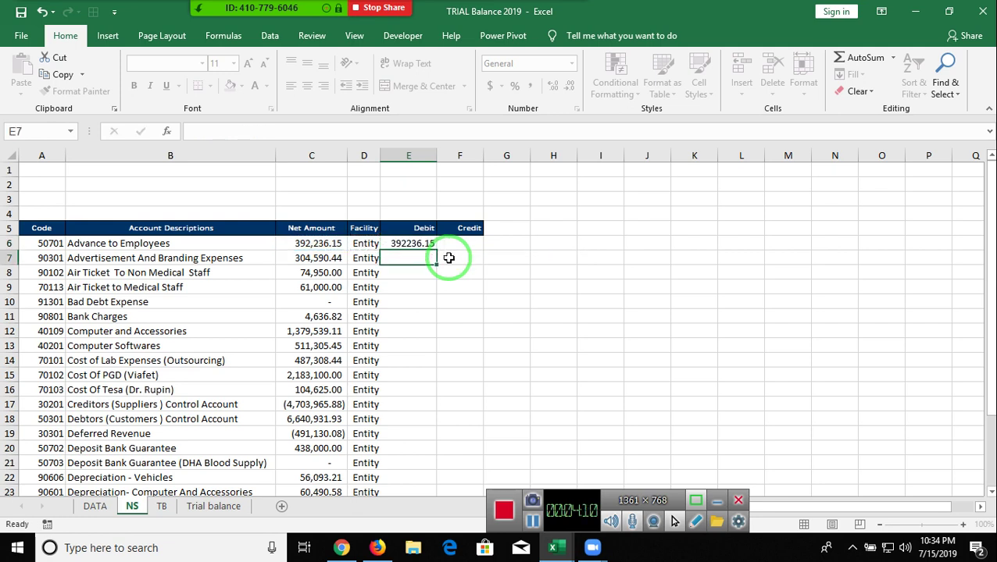
key(Up)
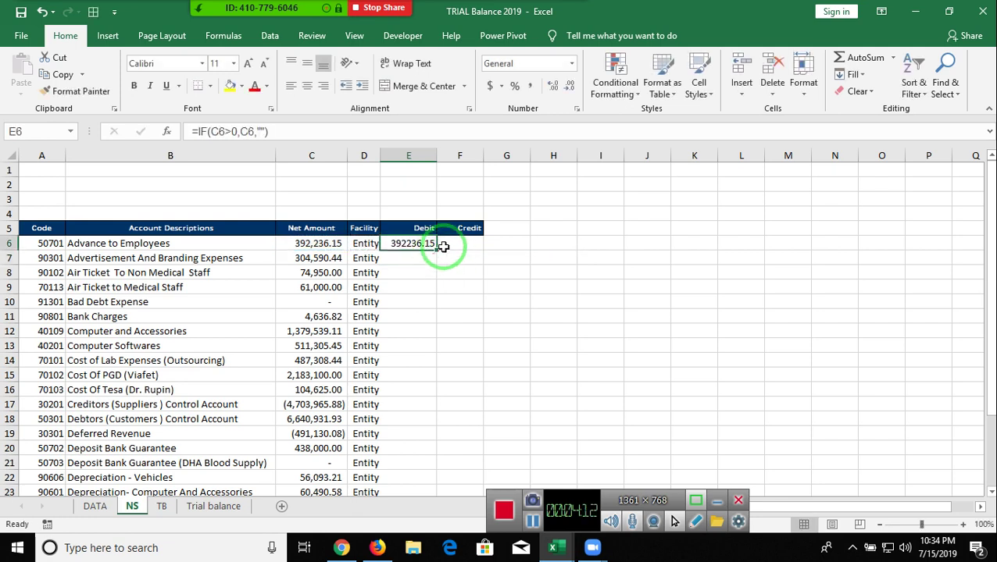
double_click(438, 251)
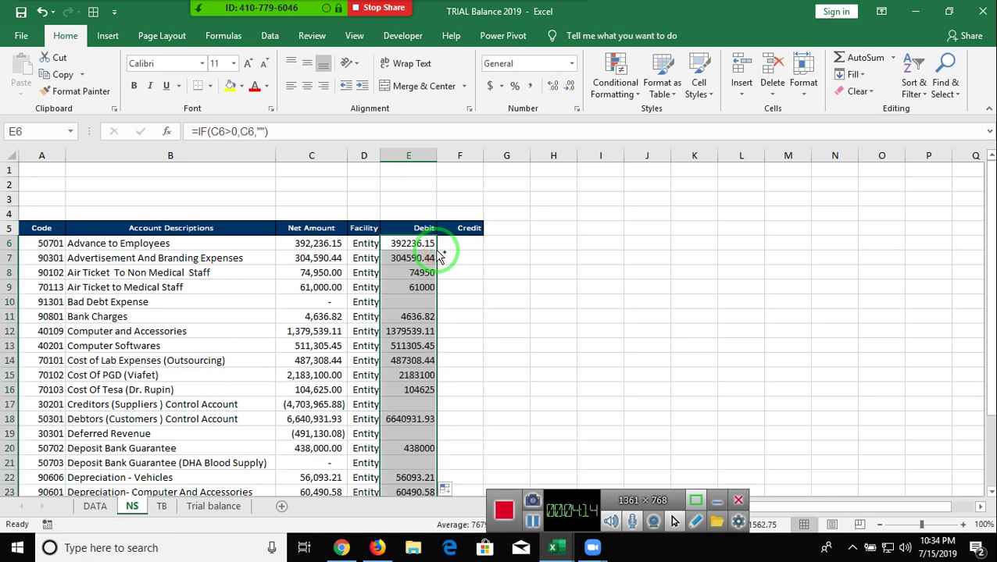
key(ctrl+Down)
key(ctrl+Up)
key(Down)
key(Right)
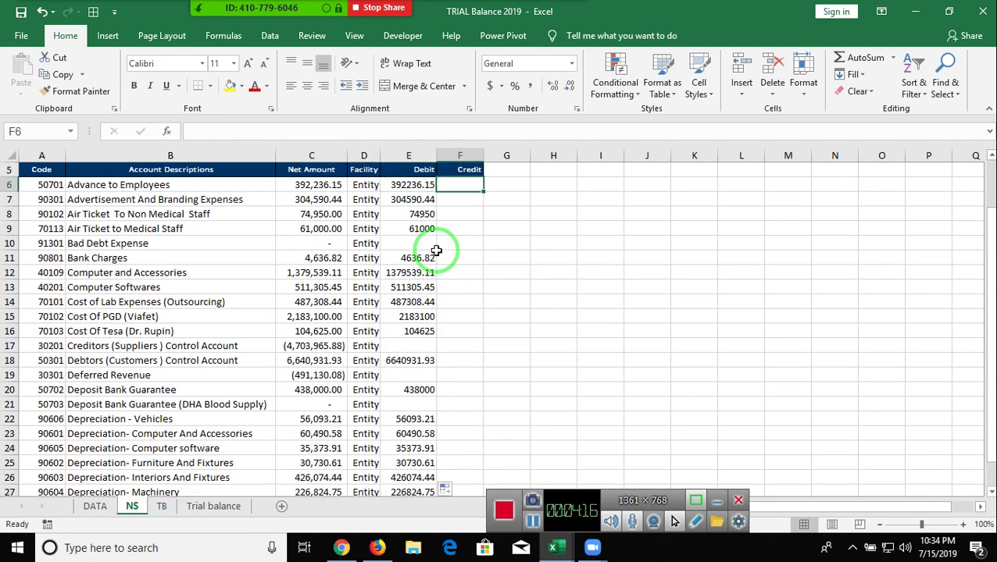
Enter the Credit formula using IF(C6<0, ABS(C6), …) in cell F6.
text(=if)
key(Down)
key(Up)
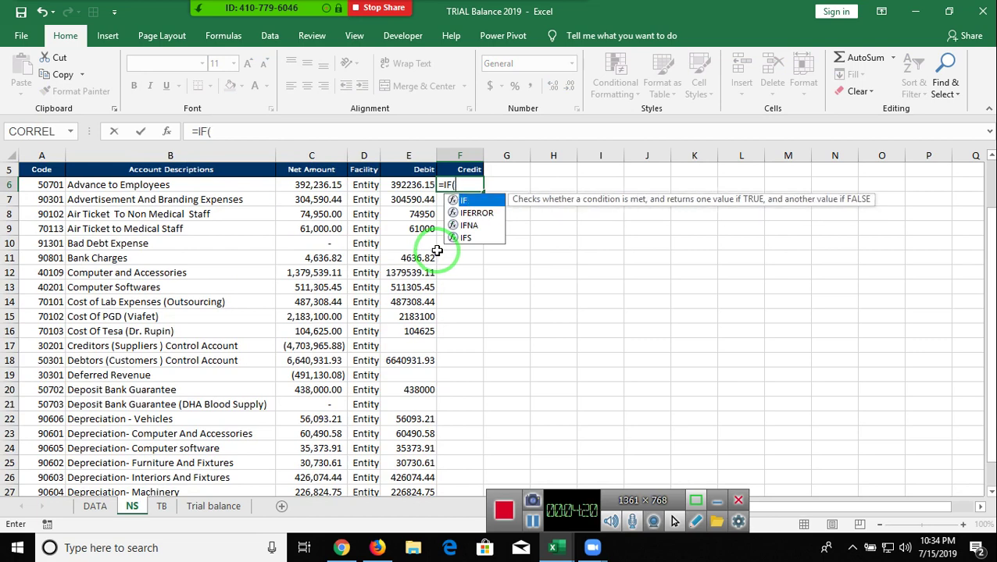
key(Left)
key(Left)
key(Left)
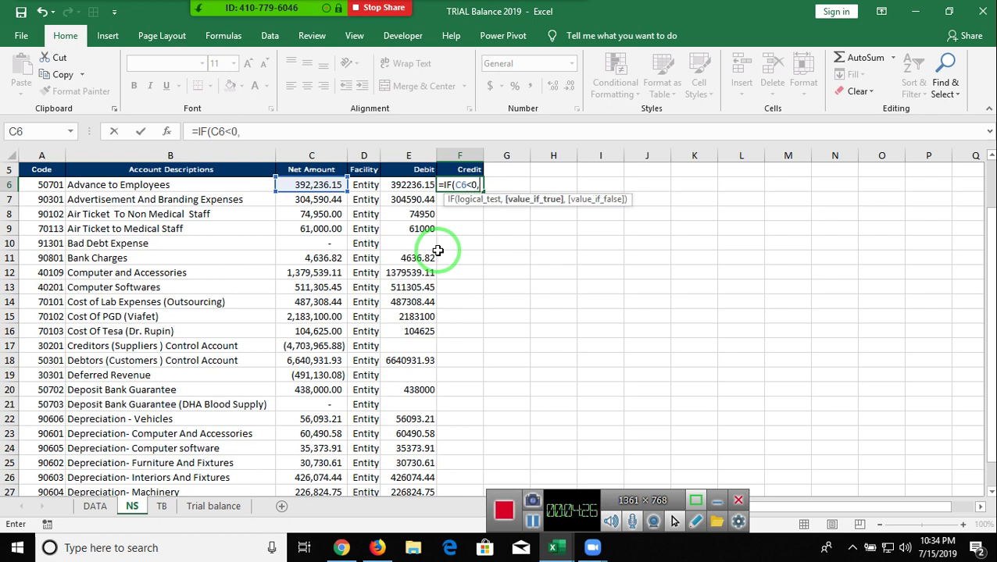
text(ab)
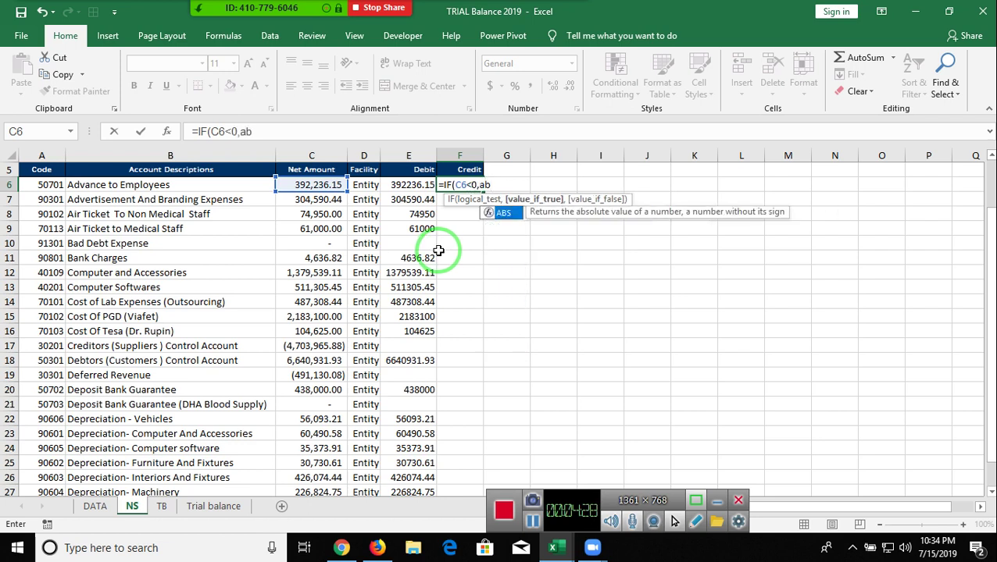
key(Tab)
key(Left)
key(Left)
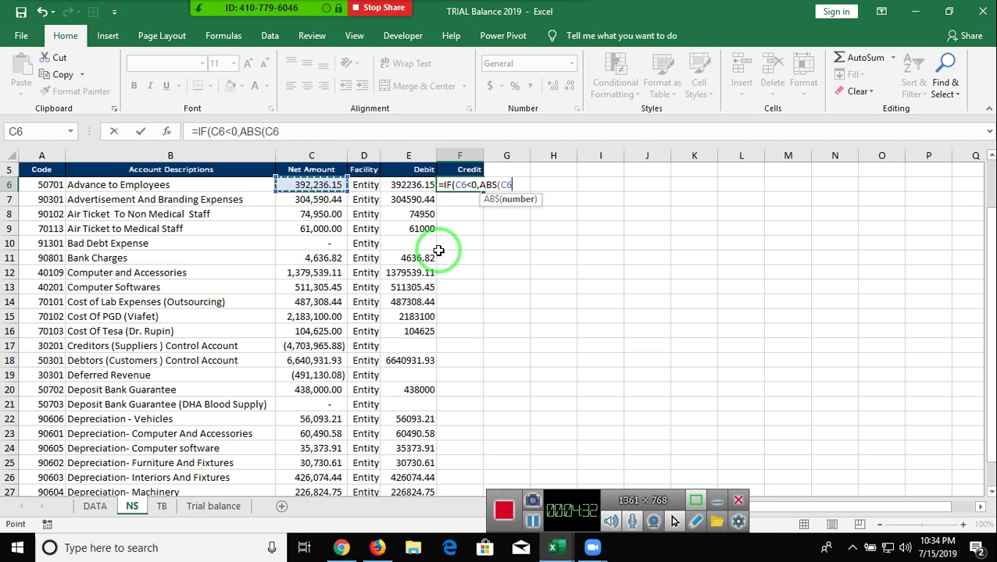
text(),0)
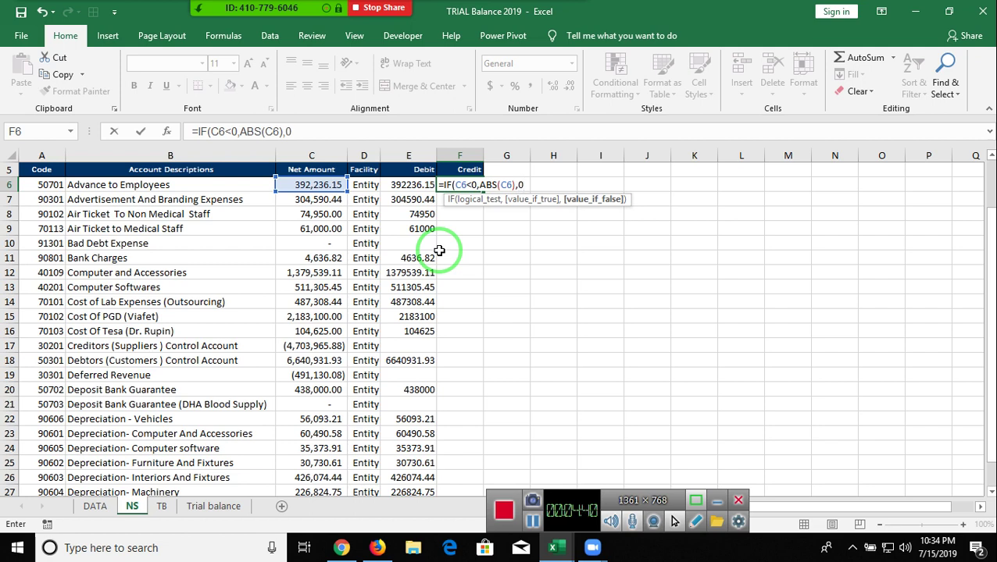
text())
key(Return)
key(Up)
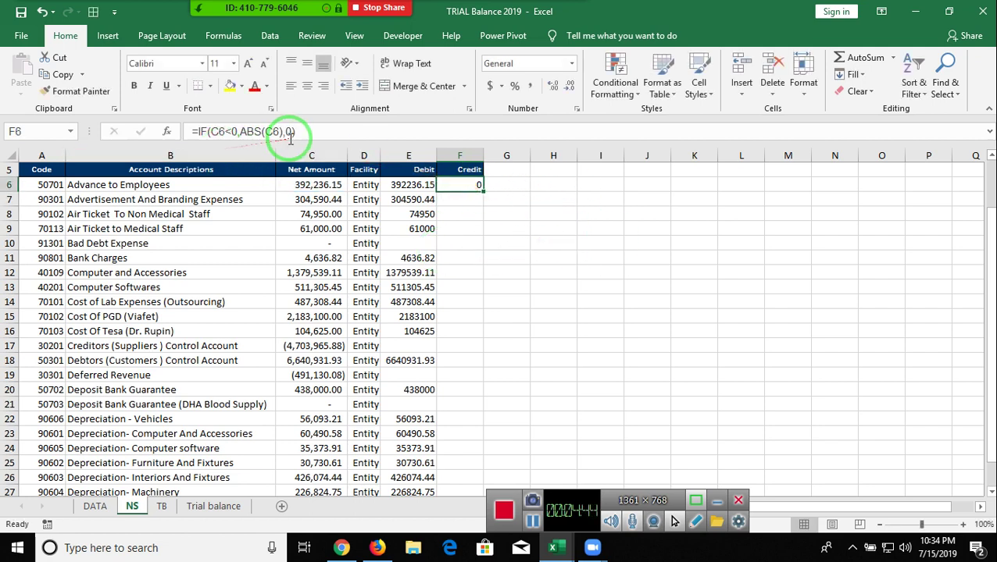
Correct F6's false result to "" and fill the formula down column F.
click(288, 134)
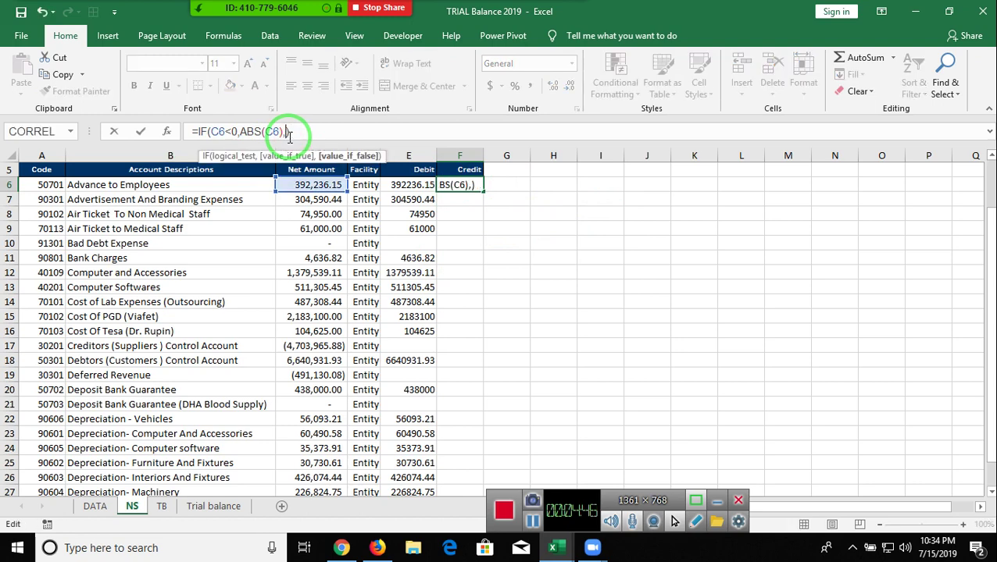
text("")
key(Return)
key(Up)
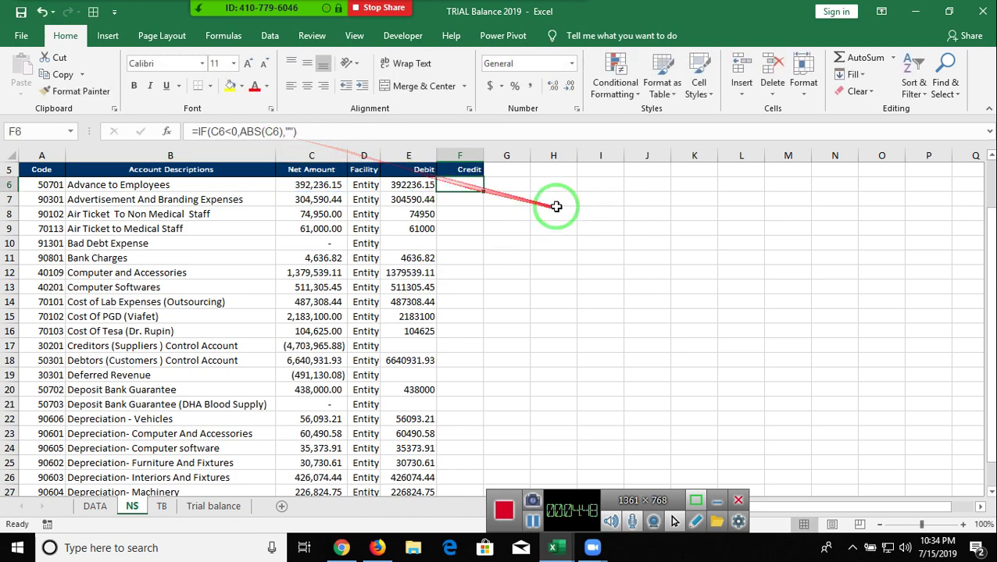
double_click(484, 192)
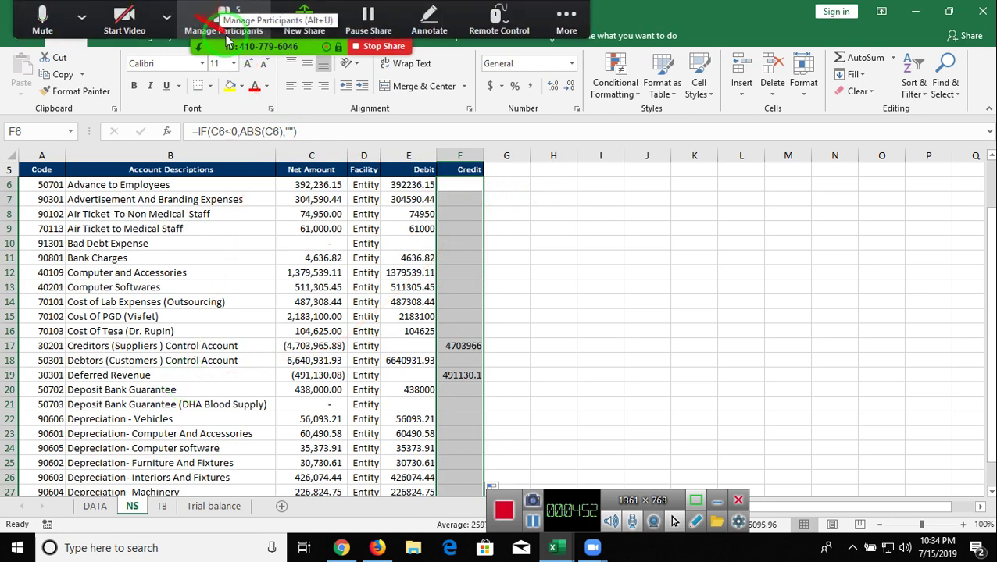
In Zoom, unmute all participants, then mute everyone except the host.
click(222, 17)
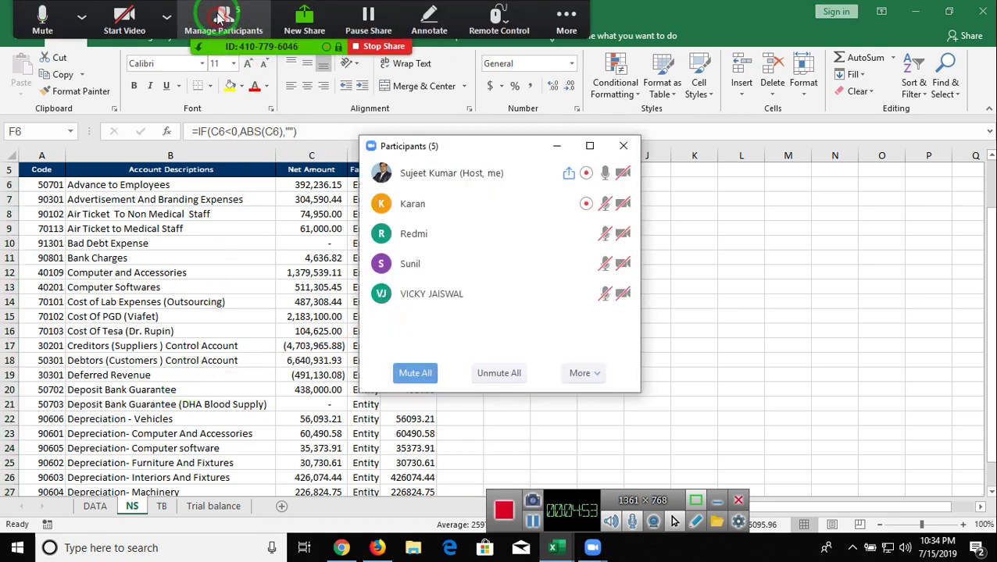
click(401, 361)
click(498, 374)
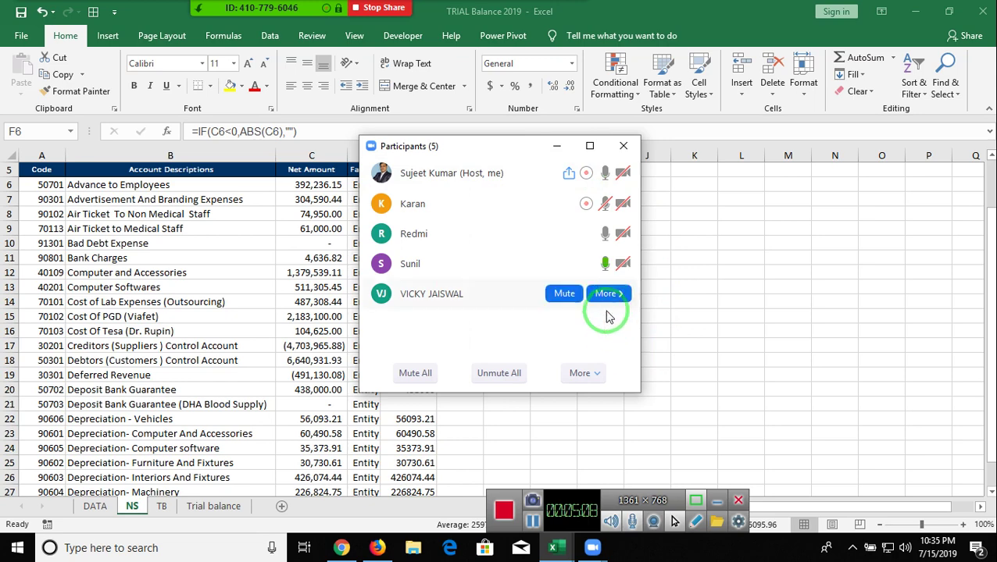
mouse_move(469, 264)
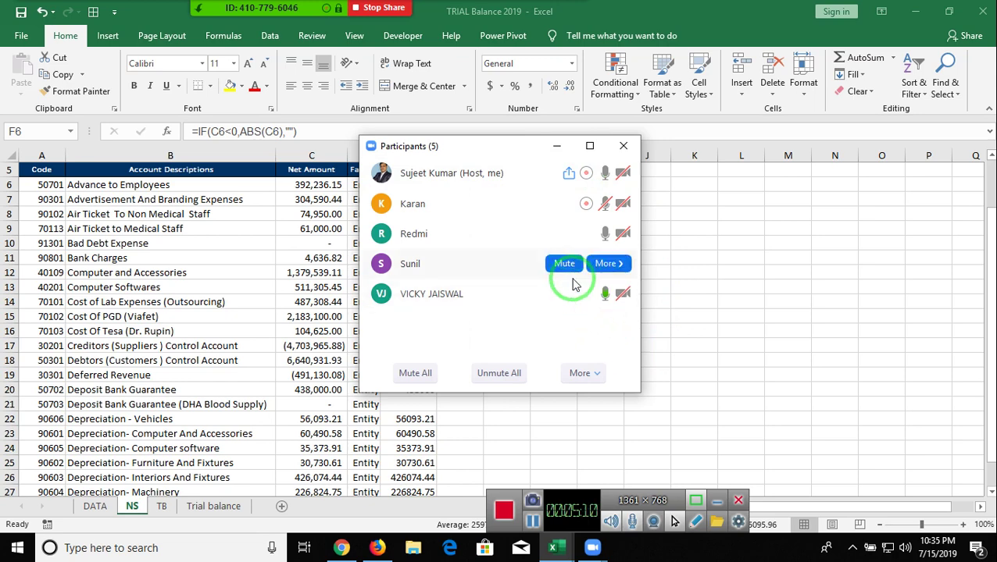
click(429, 374)
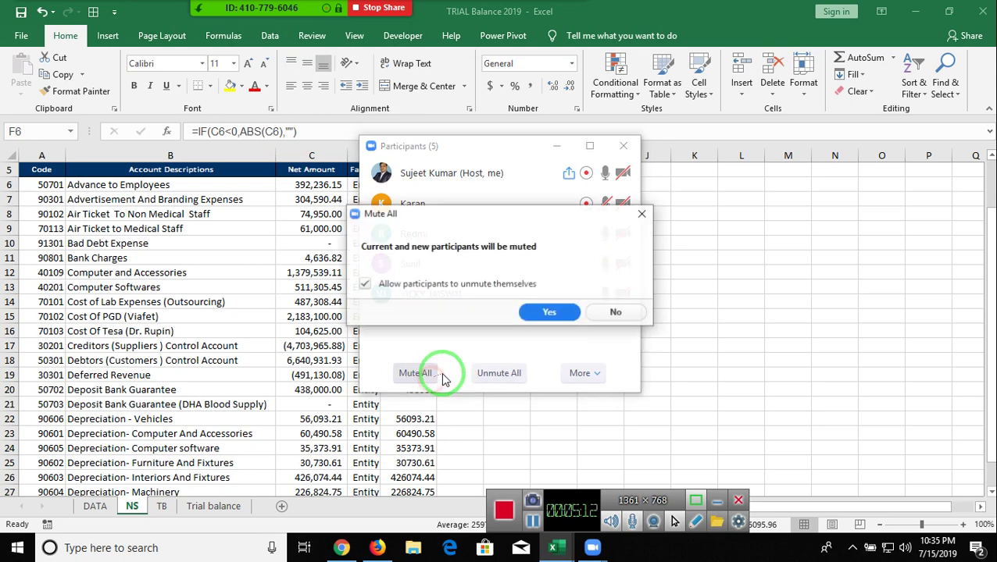
click(551, 313)
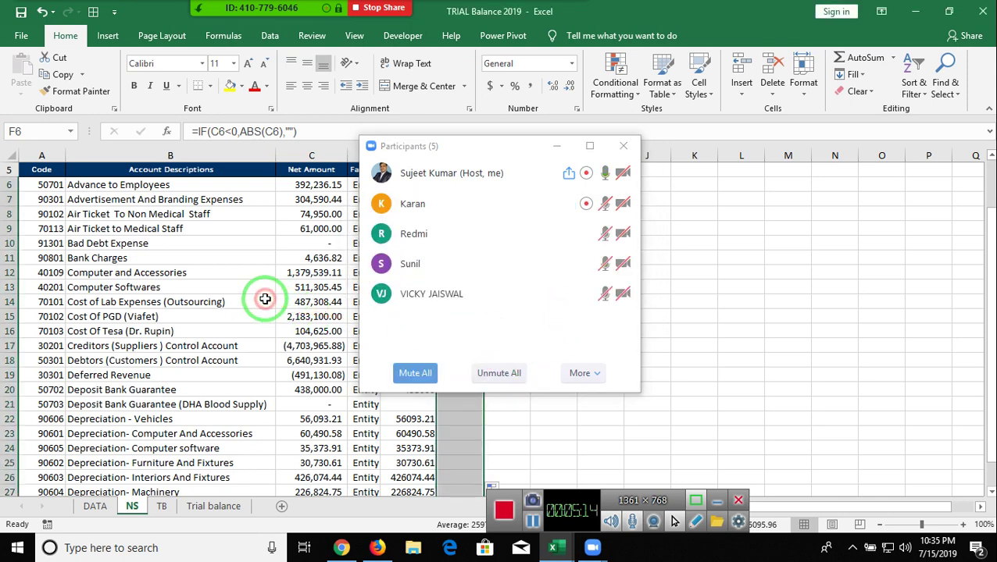
Close the participants list, select the Credit column and save the trial balance workbook.
click(624, 146)
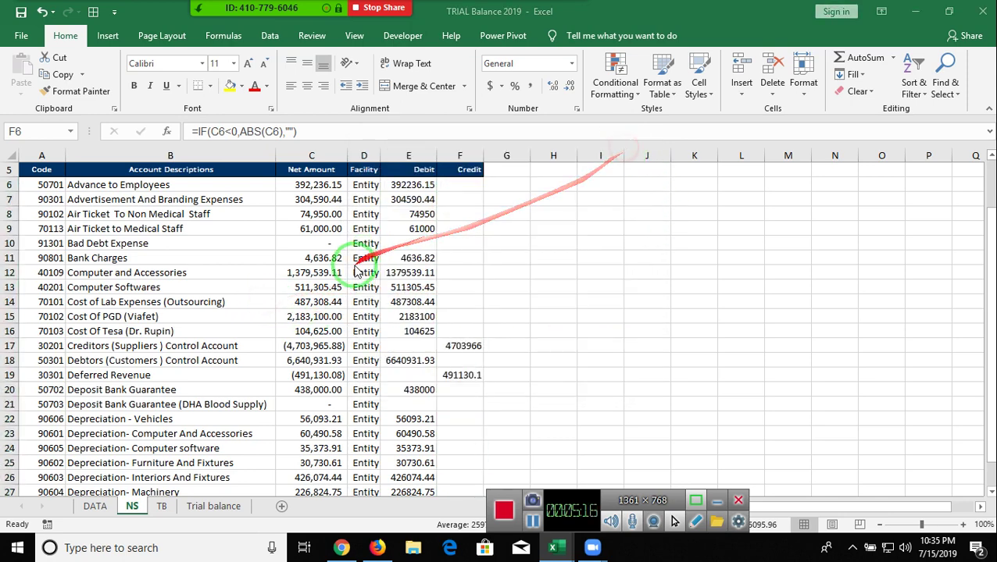
key(ctrl+shift+Down)
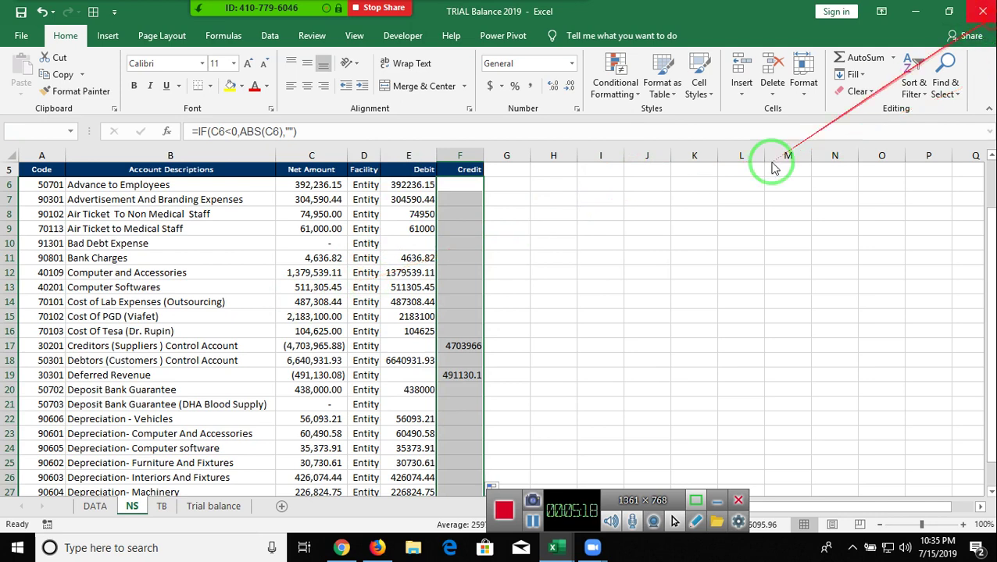
click(445, 290)
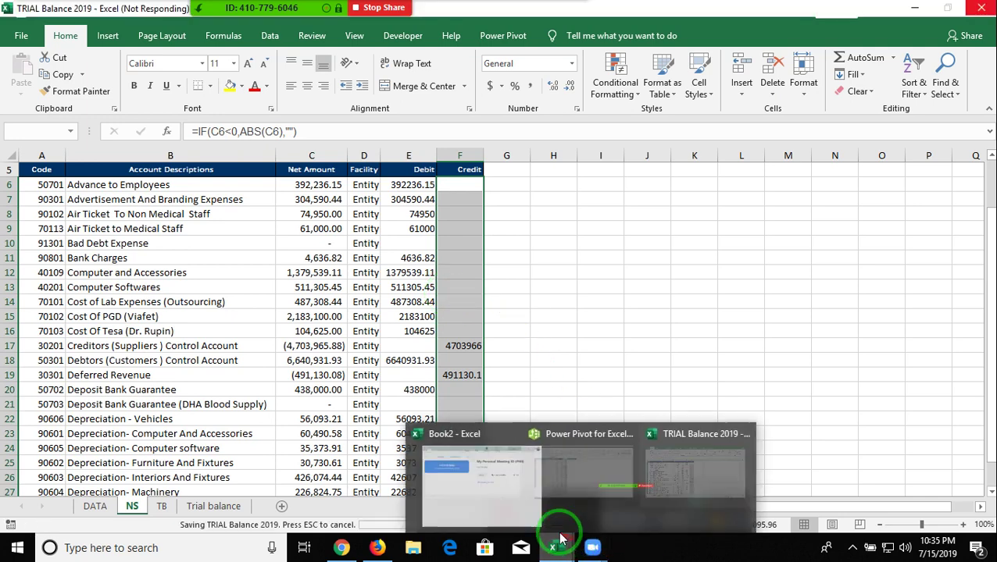
Switch to the Power Pivot window, then to the Book2 workbook.
click(578, 502)
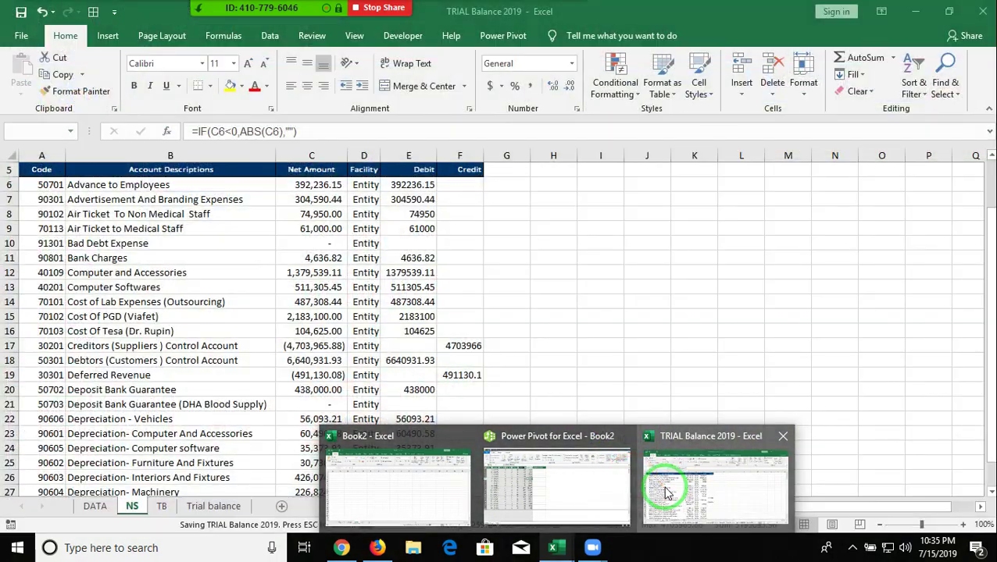
click(666, 493)
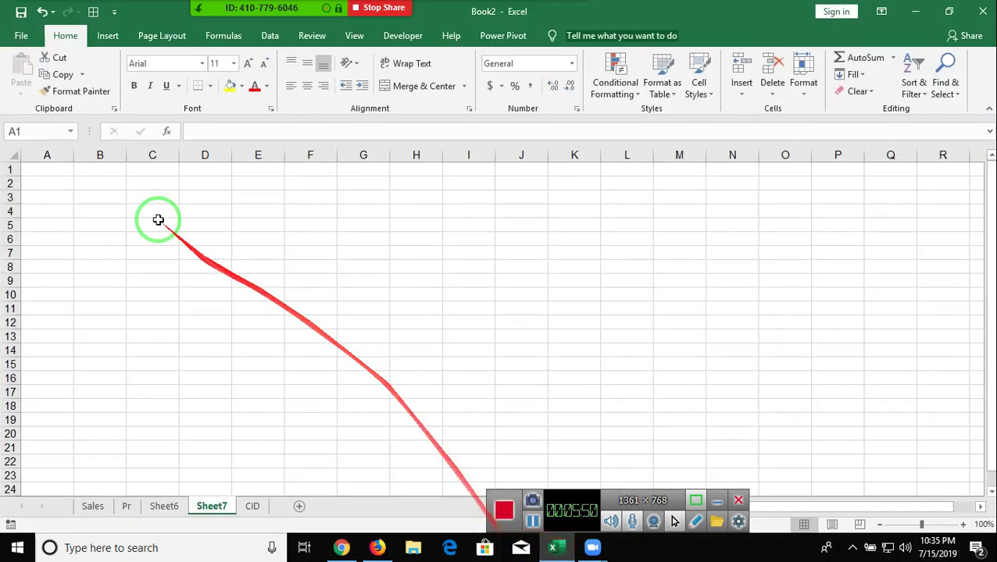
Bring Book2 into focus, select cell A1 and show the Data tab.
click(110, 182)
click(64, 167)
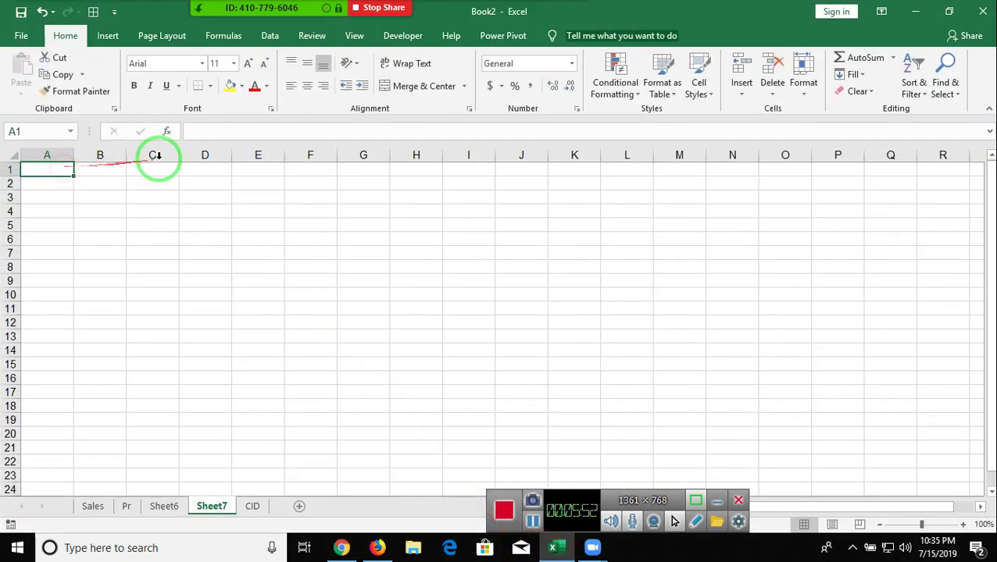
click(278, 37)
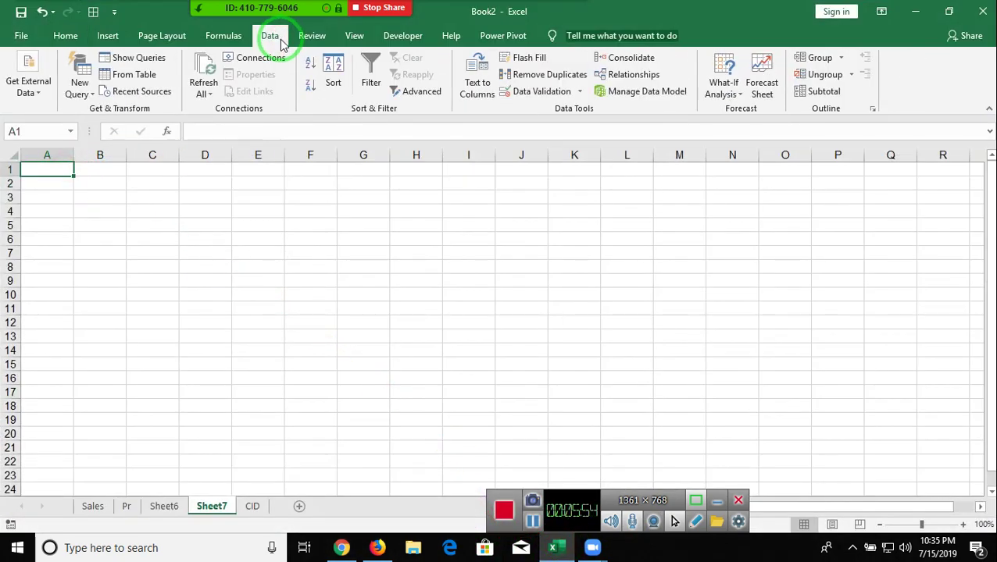
Go to File > Open and scroll the Recent workbooks list down toward 4WMS.
click(25, 37)
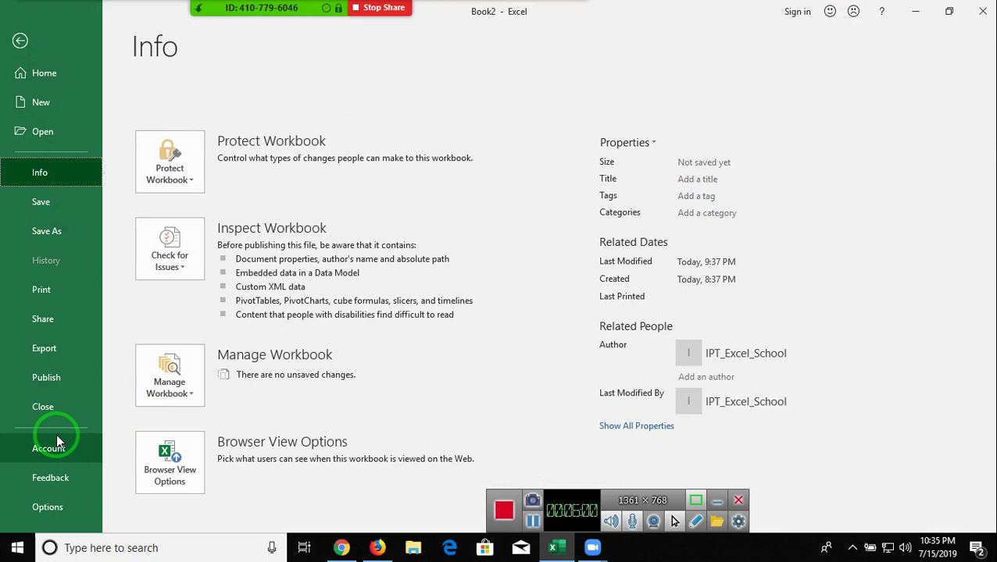
click(45, 133)
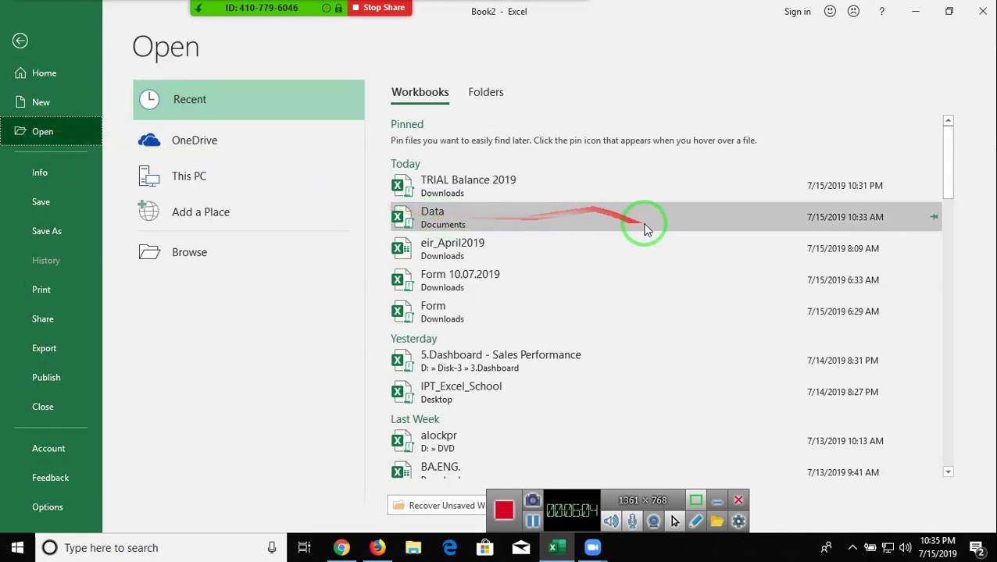
scroll(645, 254, down, 1)
scroll(646, 255, down, 1)
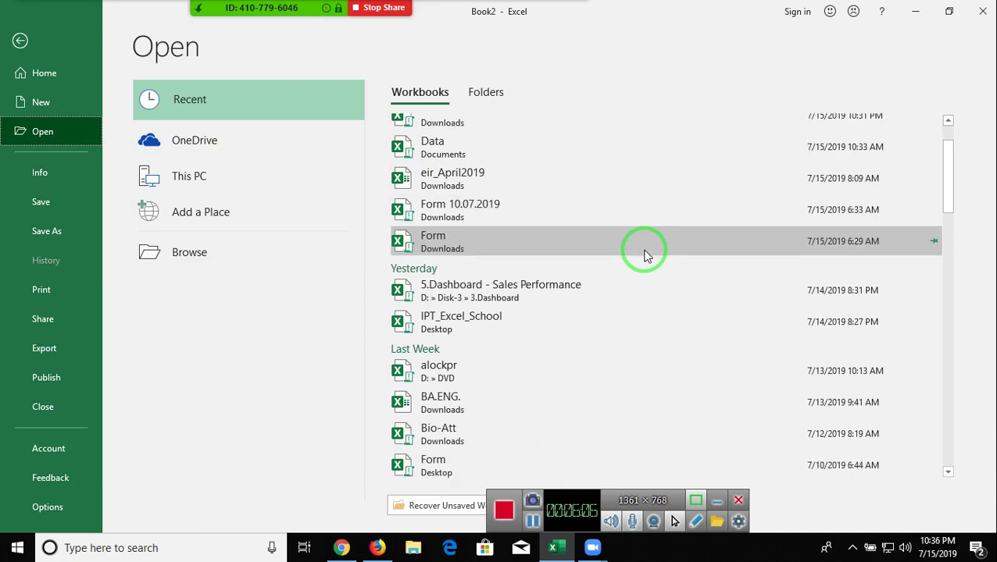
scroll(645, 255, down, 3)
scroll(645, 255, down, 1)
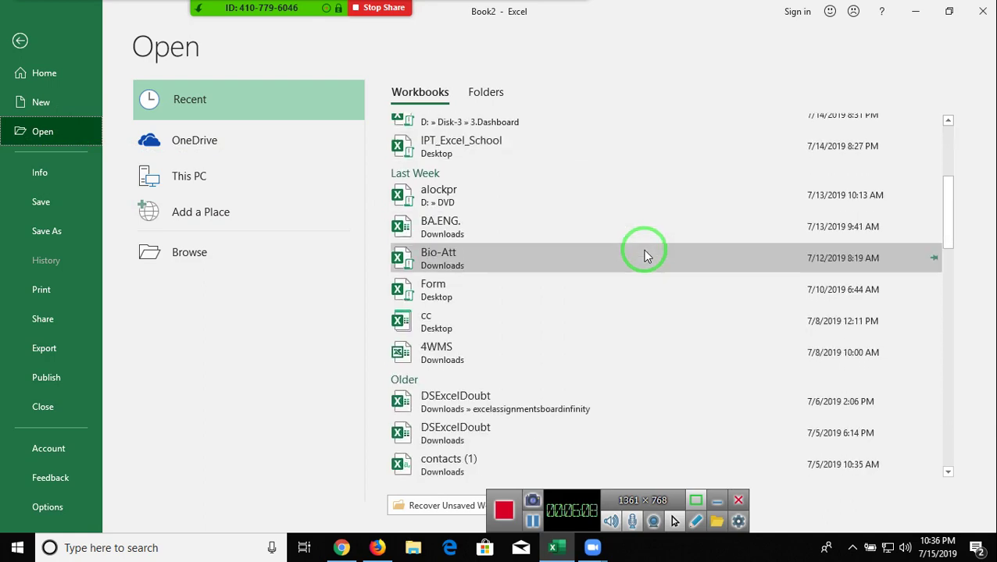
Return to the worksheets and scroll through the raw 4WMS report sheet.
key(Escape)
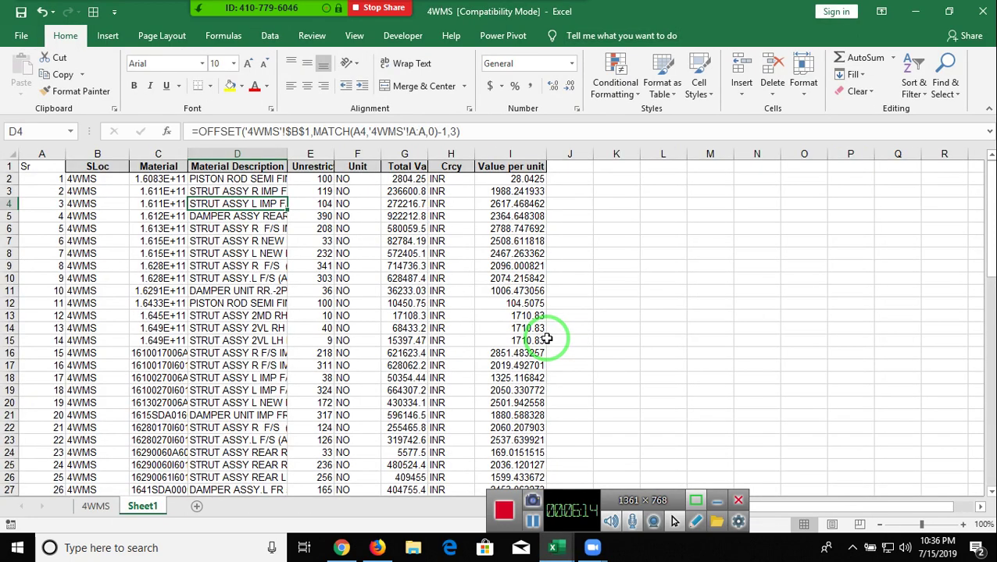
click(99, 506)
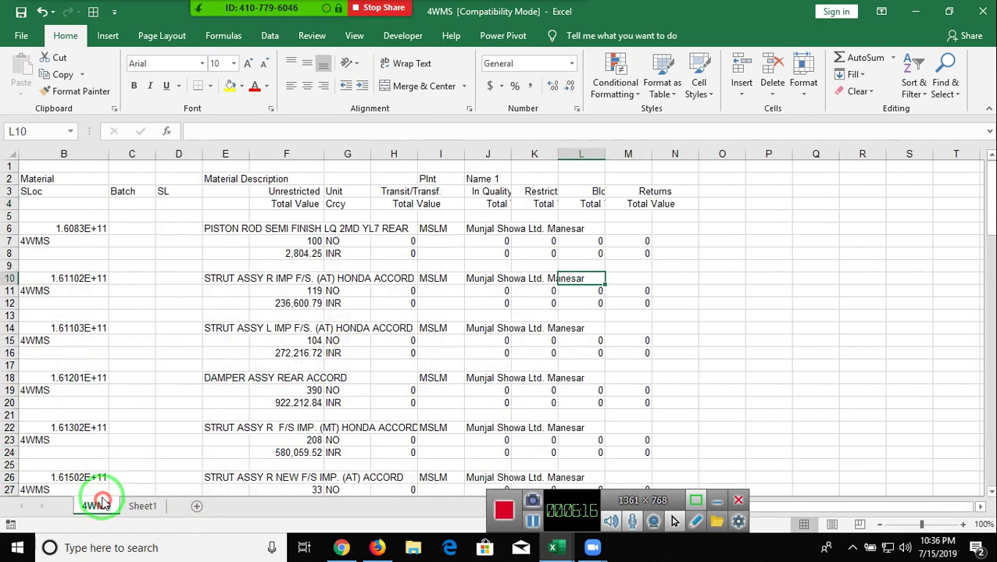
scroll(245, 340, down, 5)
scroll(245, 341, down, 4)
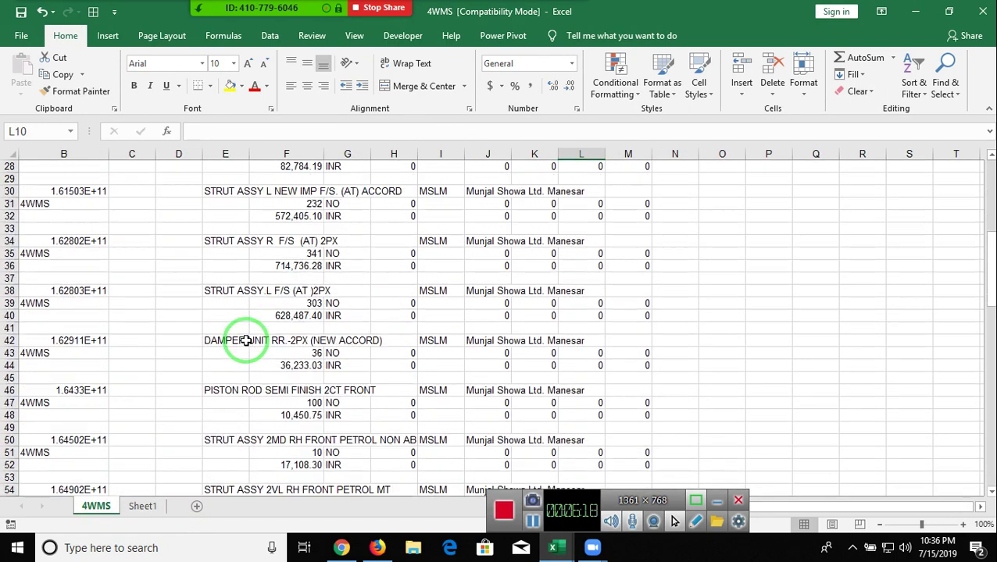
scroll(244, 341, down, 4)
scroll(244, 339, down, 8)
scroll(244, 338, down, 6)
scroll(243, 336, down, 4)
scroll(243, 336, down, 6)
scroll(243, 335, up, 10)
scroll(243, 336, up, 15)
scroll(242, 337, up, 10)
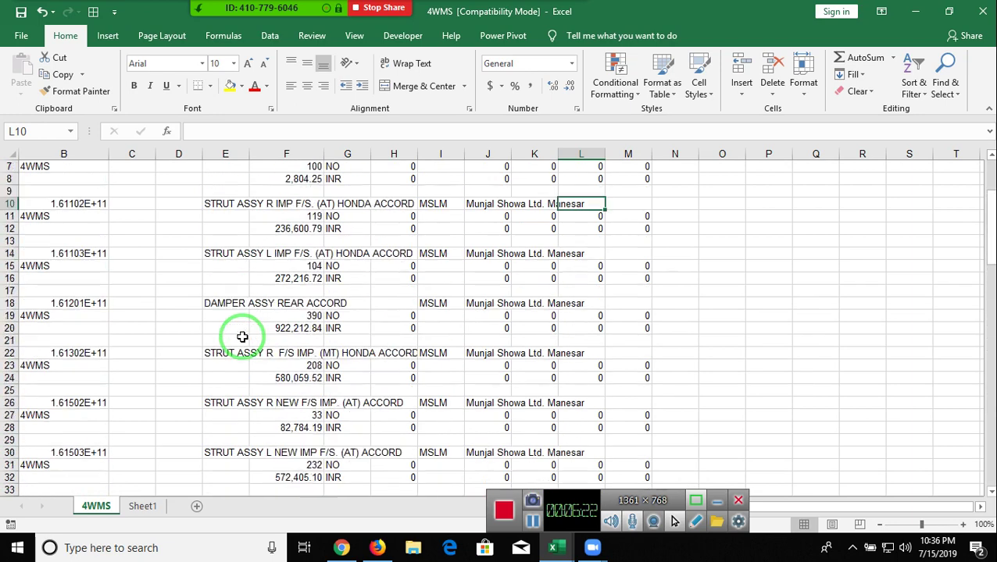
scroll(242, 336, up, 2)
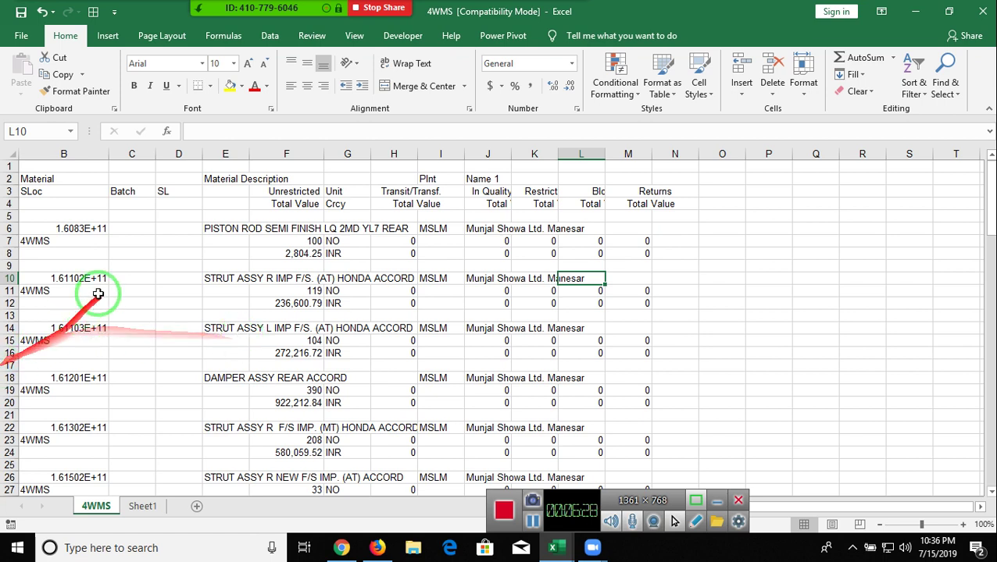
Check cells C10 and I10 (plant MSLM), mark near H11, then return to Sheet1.
click(129, 275)
click(434, 278)
drag(427, 285, 394, 289)
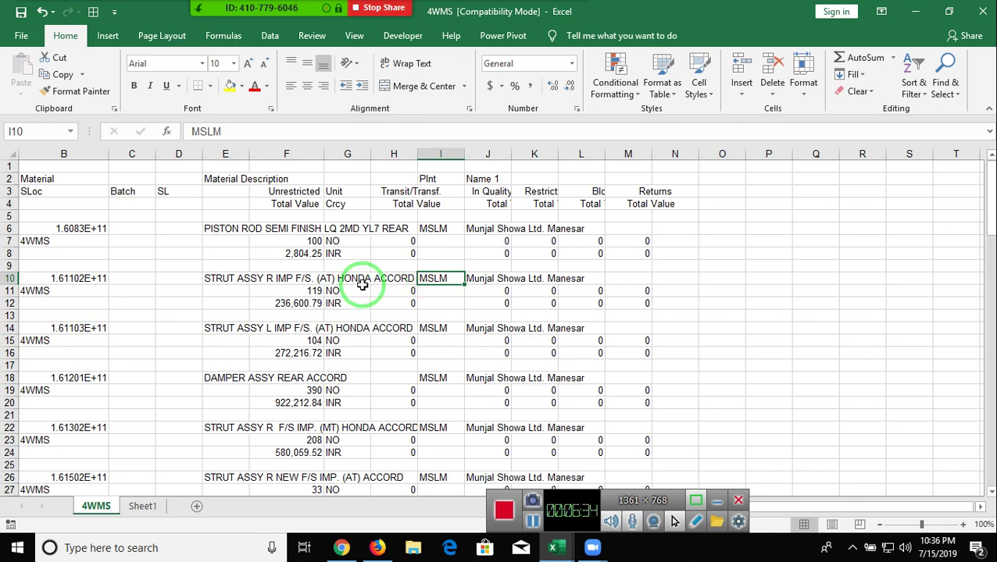
click(142, 507)
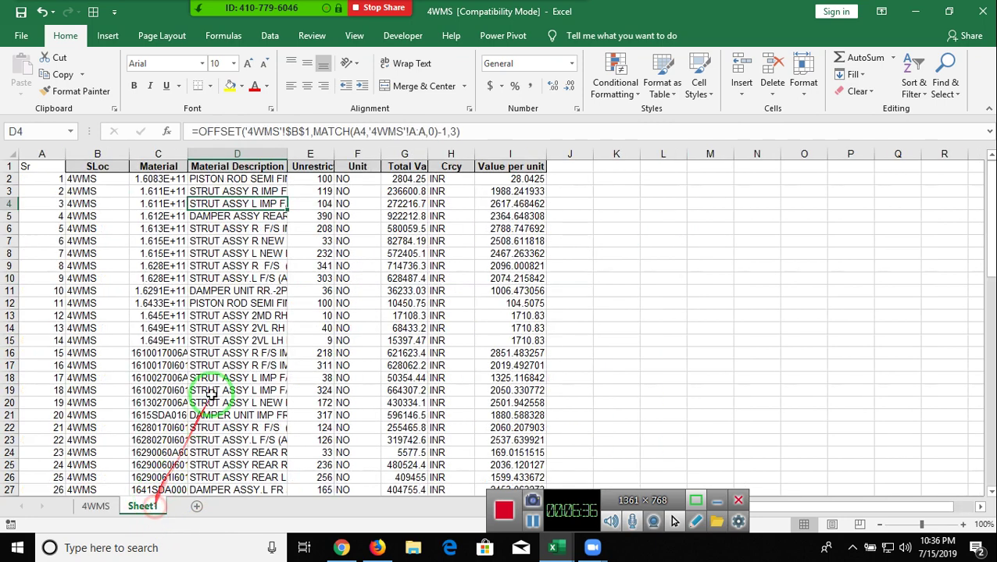
key(Up)
key(Up)
key(Up)
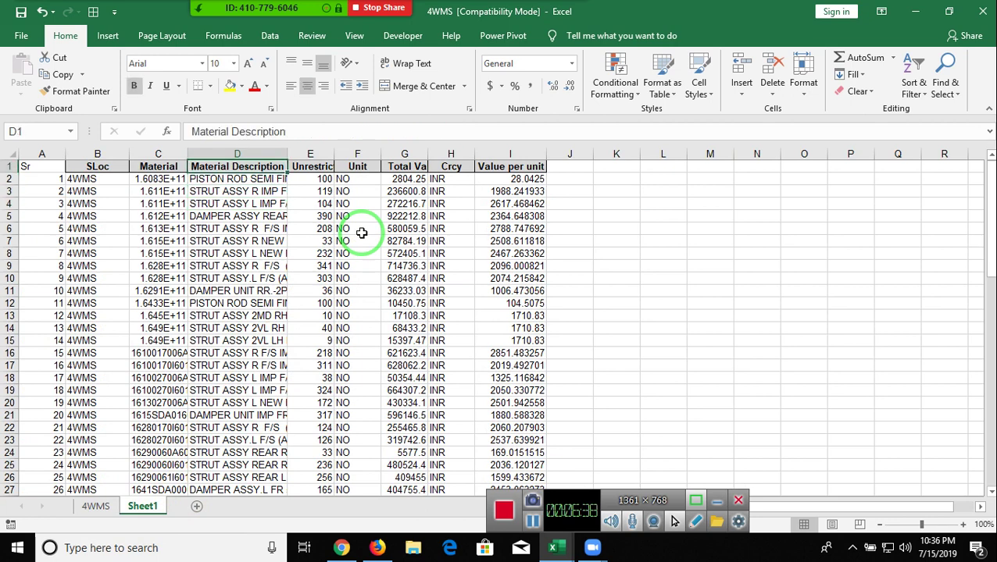
key(Left)
key(Left)
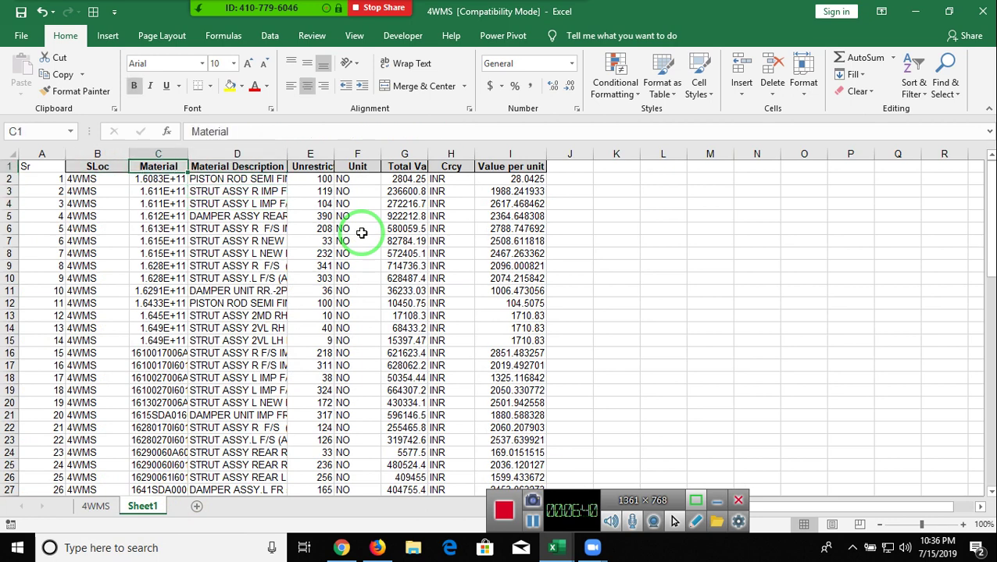
key(Right)
key(Right)
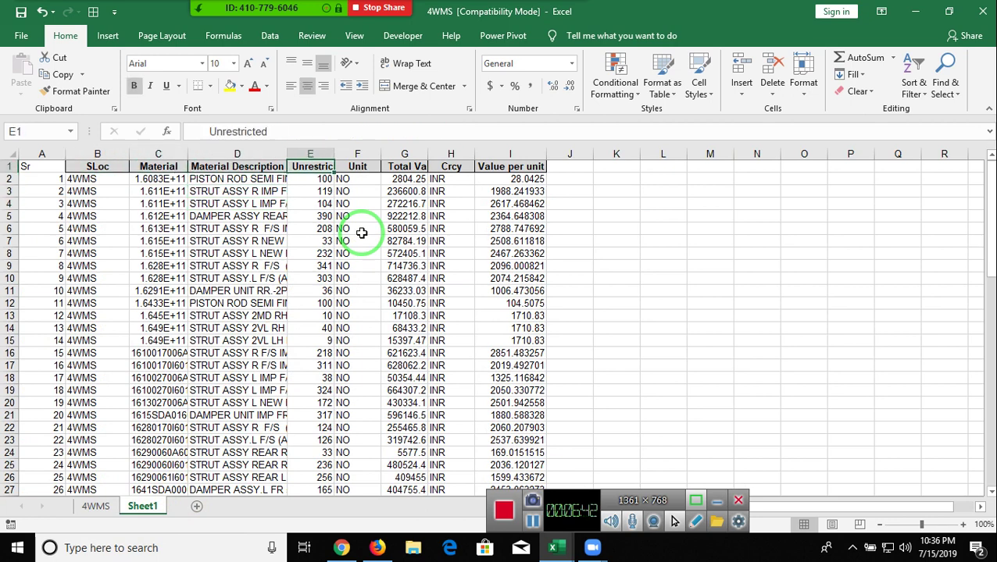
key(Right)
key(Right)
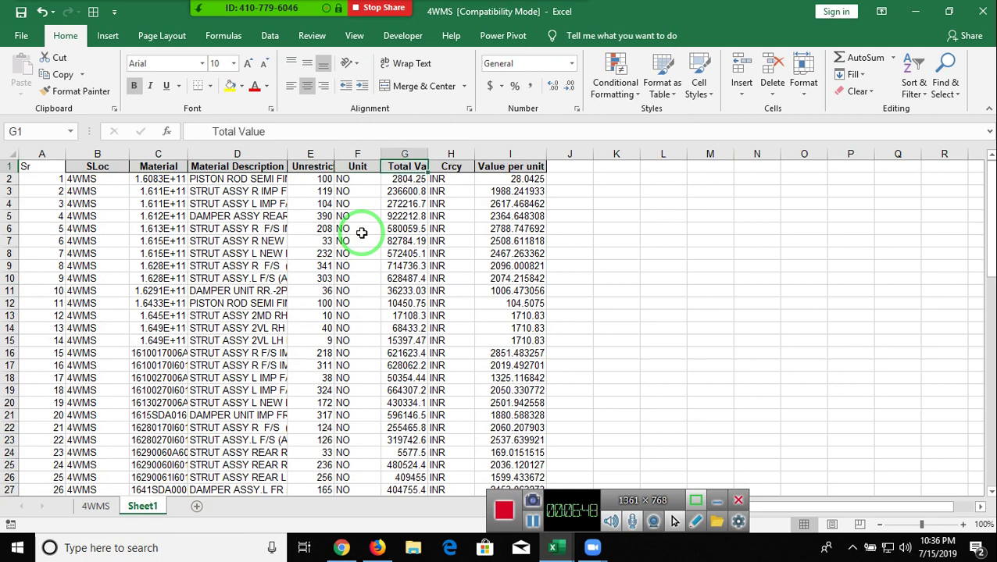
key(Right)
key(Down)
key(Left)
key(Left)
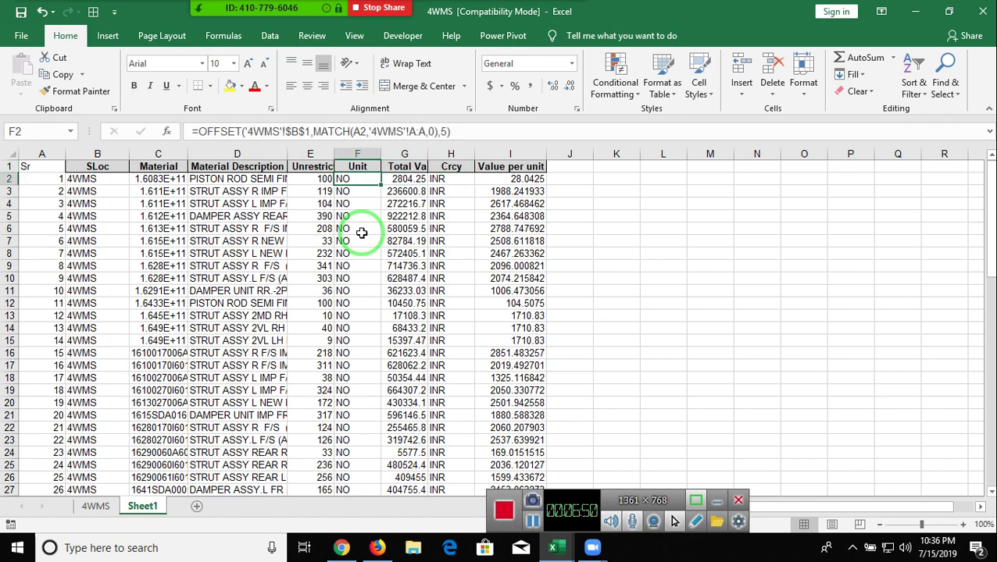
key(Left)
key(Right)
key(Right)
key(Up)
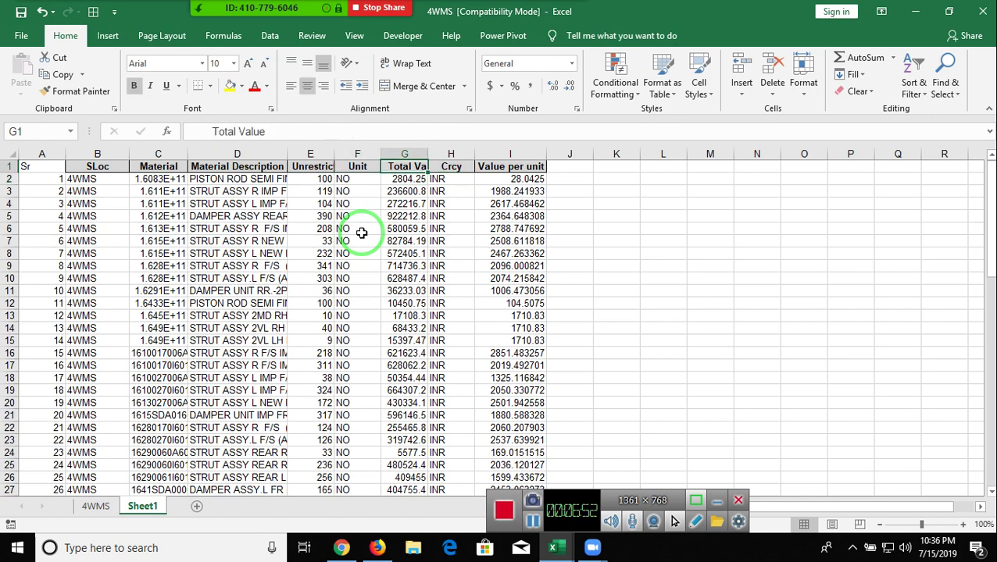
key(Right)
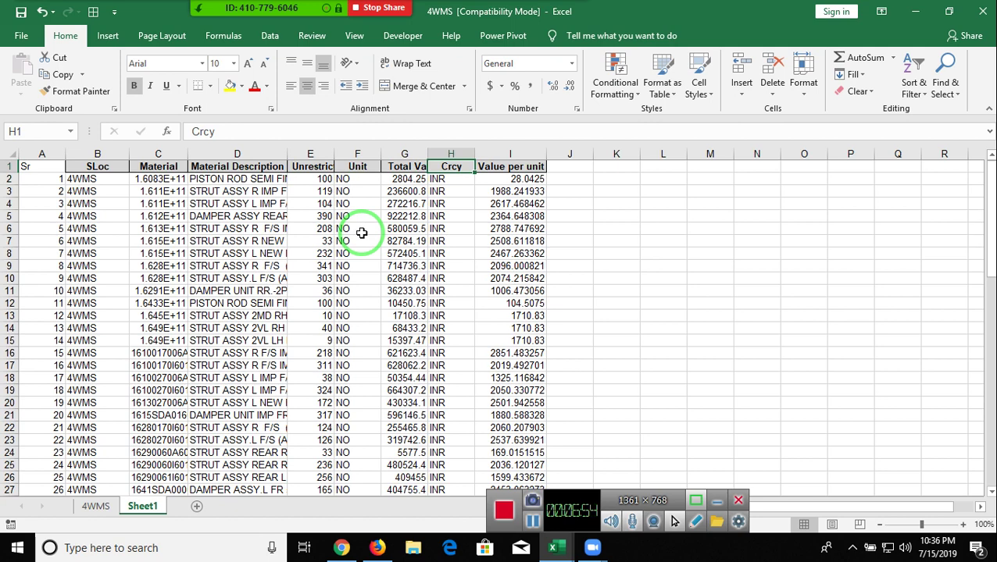
key(Right)
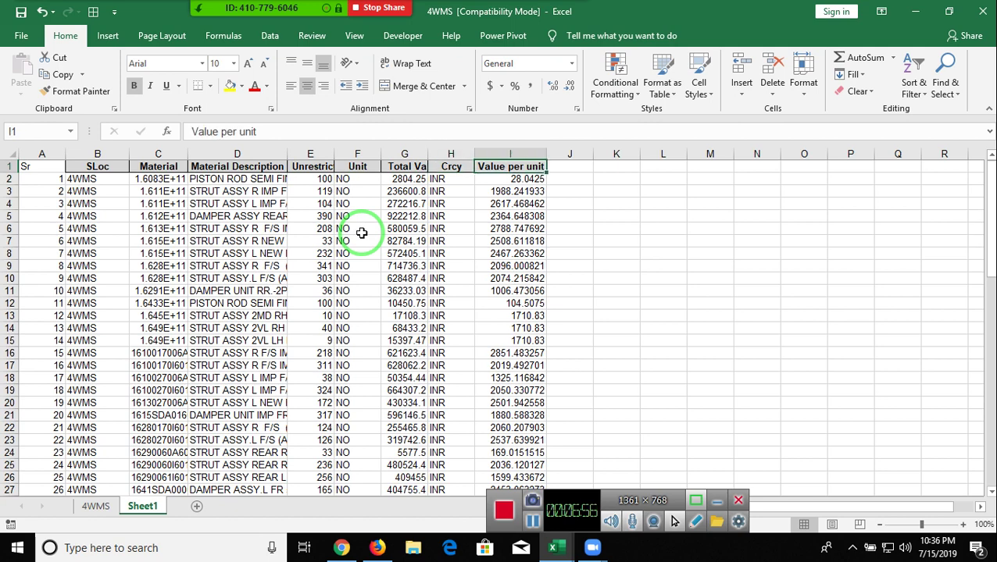
drag(106, 506, 117, 179)
click(95, 191)
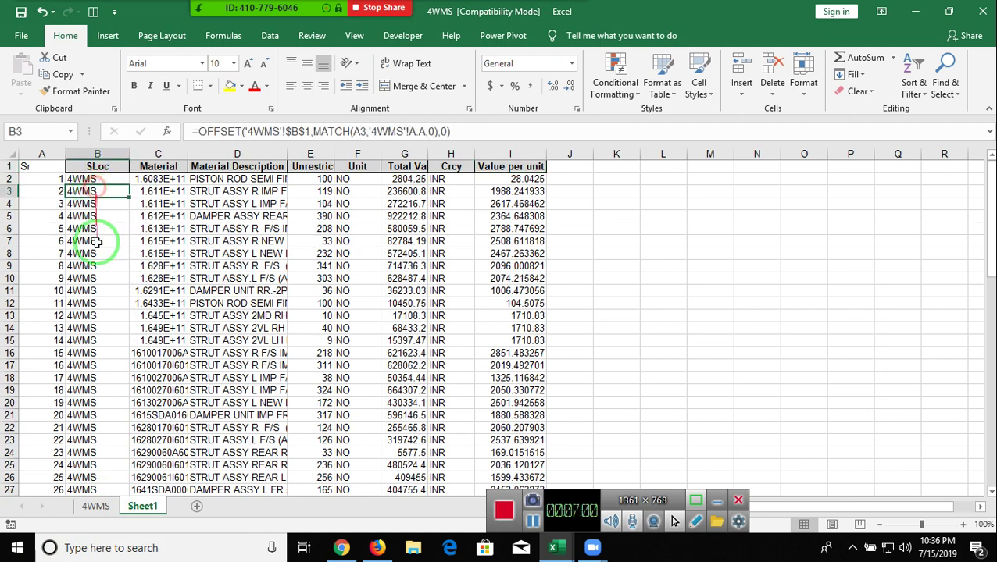
Compare 4WMS cells B6 and B7 with Sheet1's Material formula in C2.
click(95, 507)
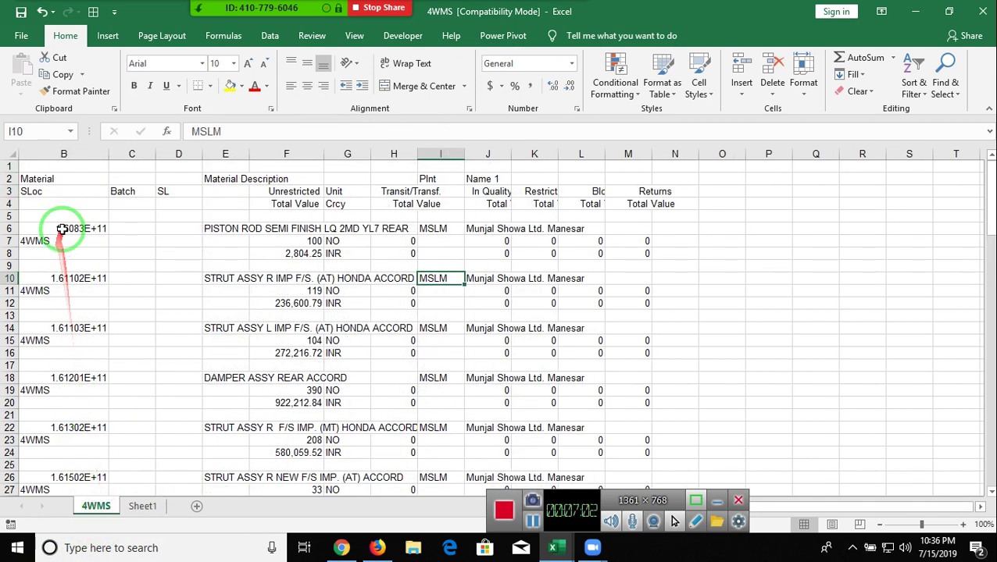
click(71, 230)
click(58, 244)
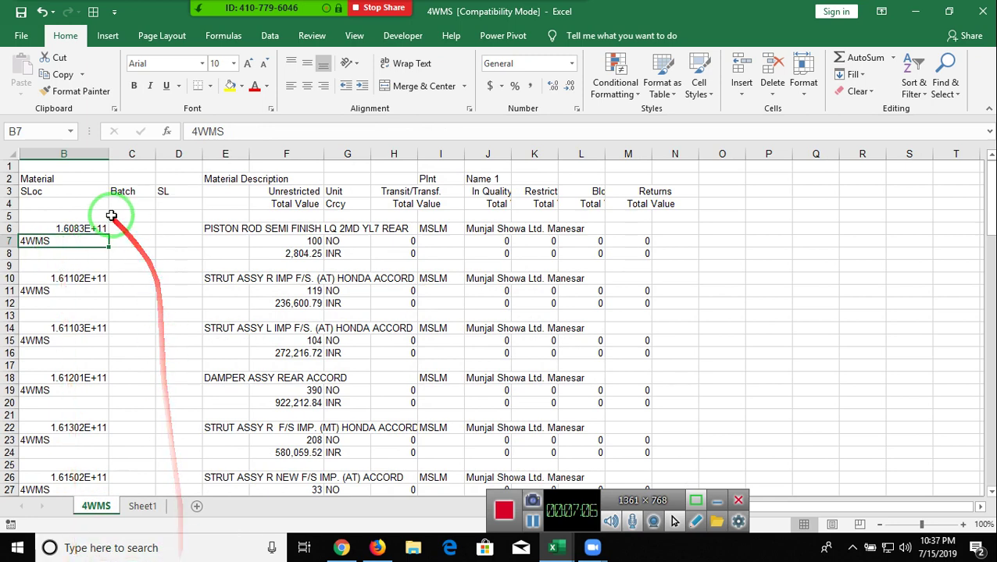
click(81, 228)
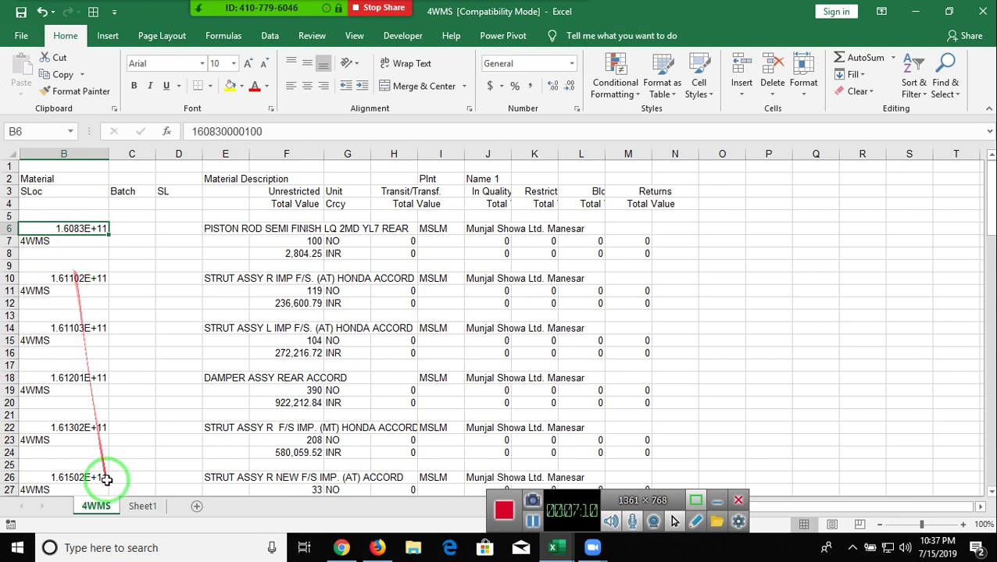
click(142, 506)
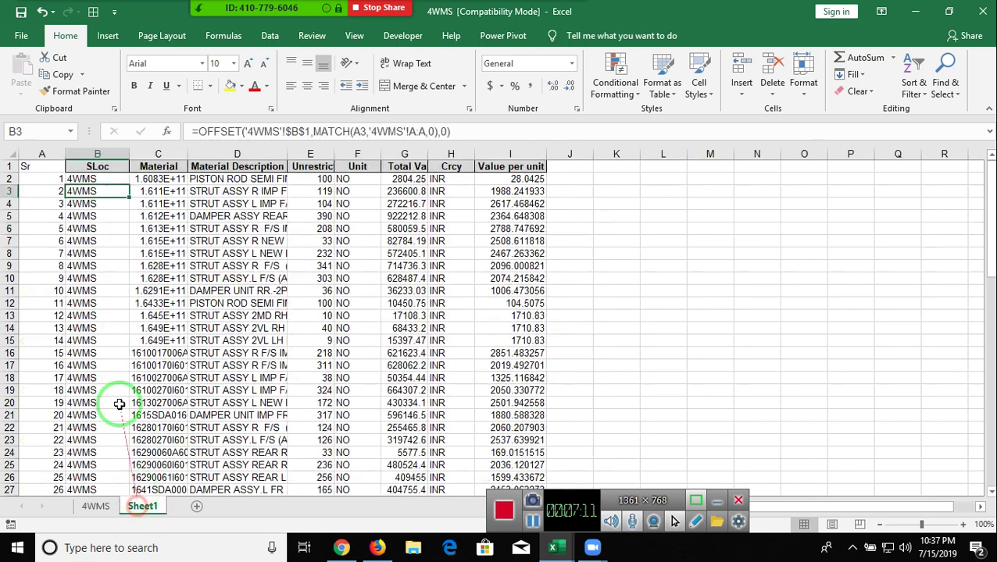
click(148, 179)
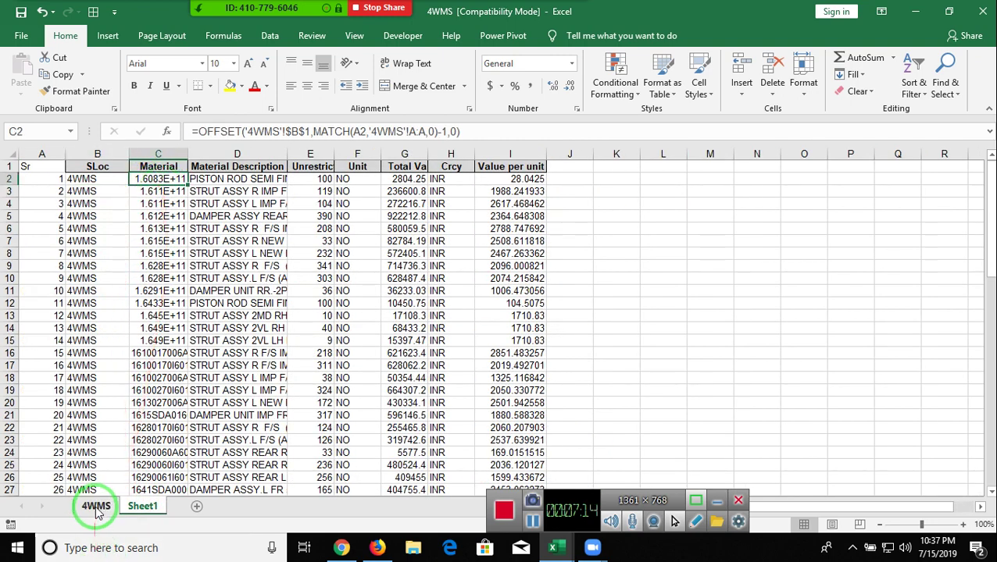
Check 4WMS description E6 and quantity 100 in F7 against Sheet1's Unrestricted formula in E2.
click(95, 507)
click(227, 236)
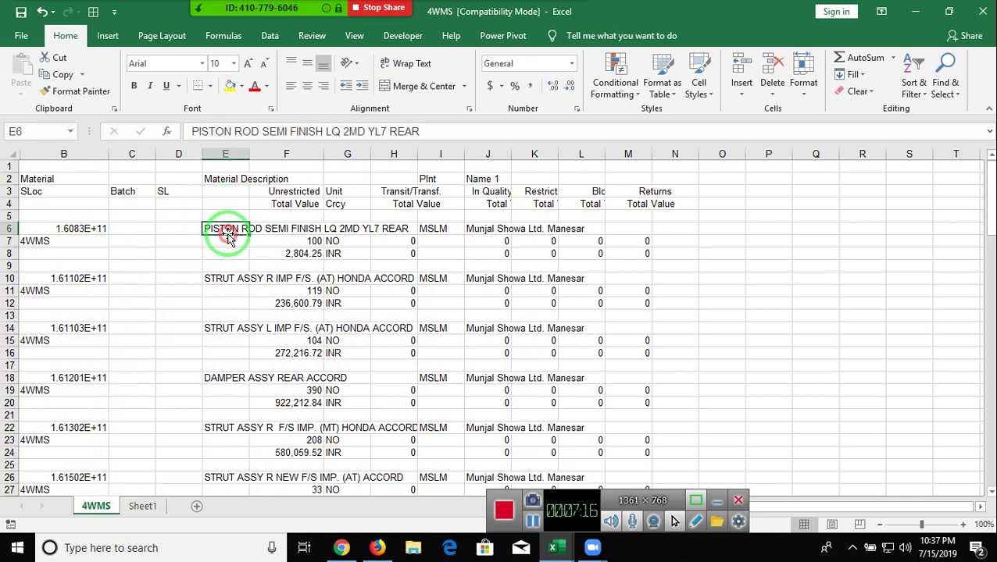
click(141, 506)
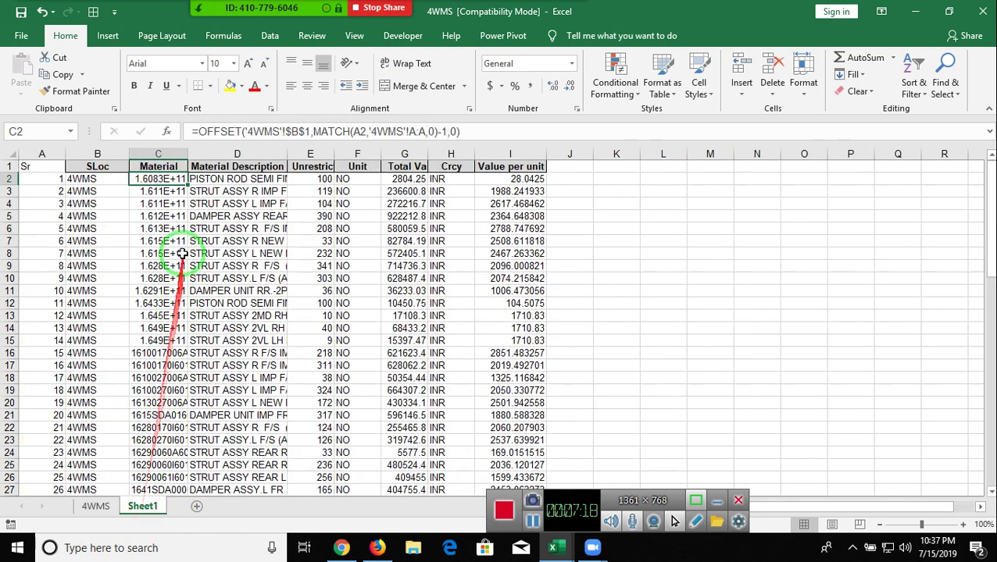
click(95, 506)
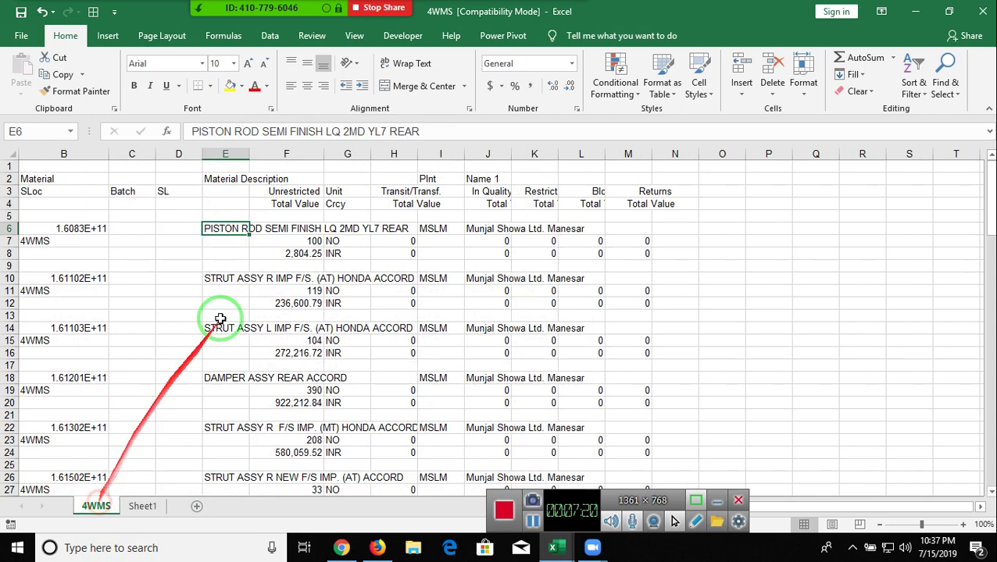
click(309, 241)
click(143, 507)
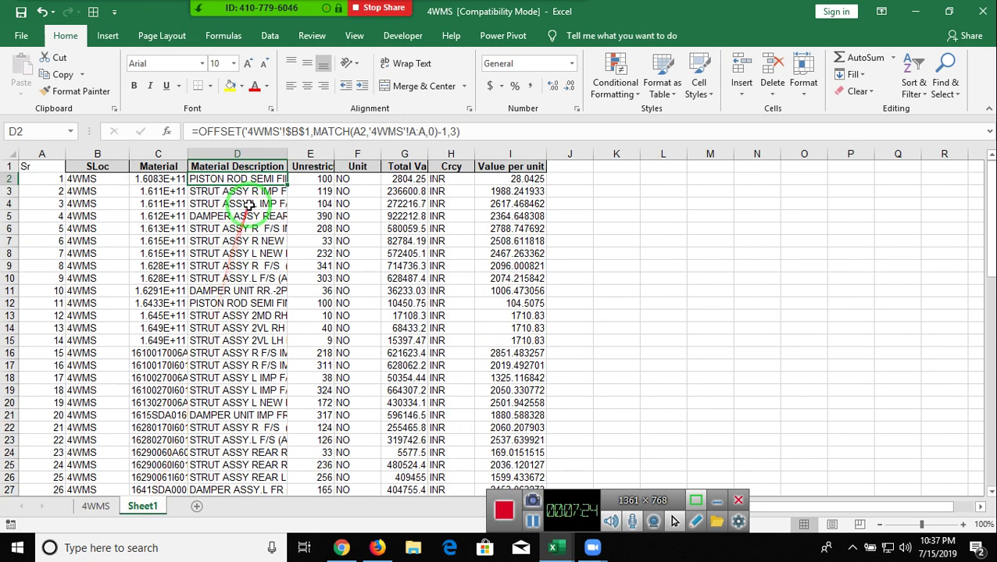
click(303, 179)
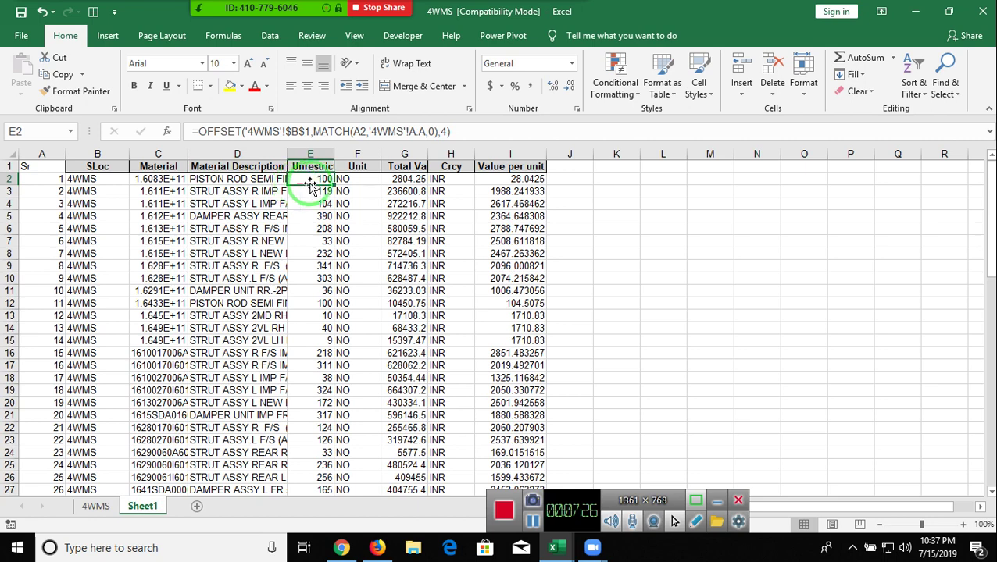
Paste the Unit OFFSET formula down Sheet1's Unit column.
click(353, 168)
drag(356, 179, 352, 191)
key(ctrl+v)
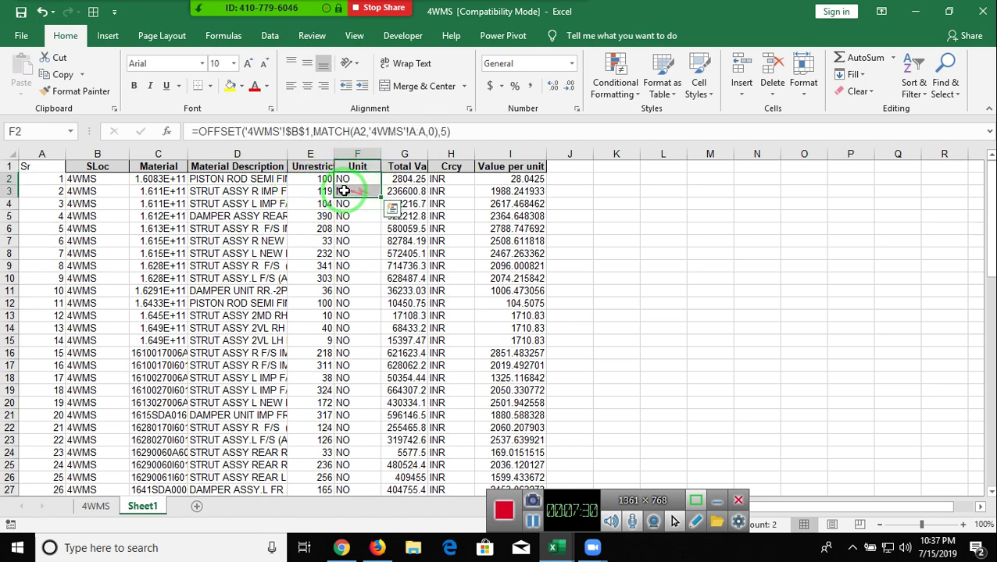
Inspect the 4WMS source values NO in G7 and INR in G8.
click(95, 506)
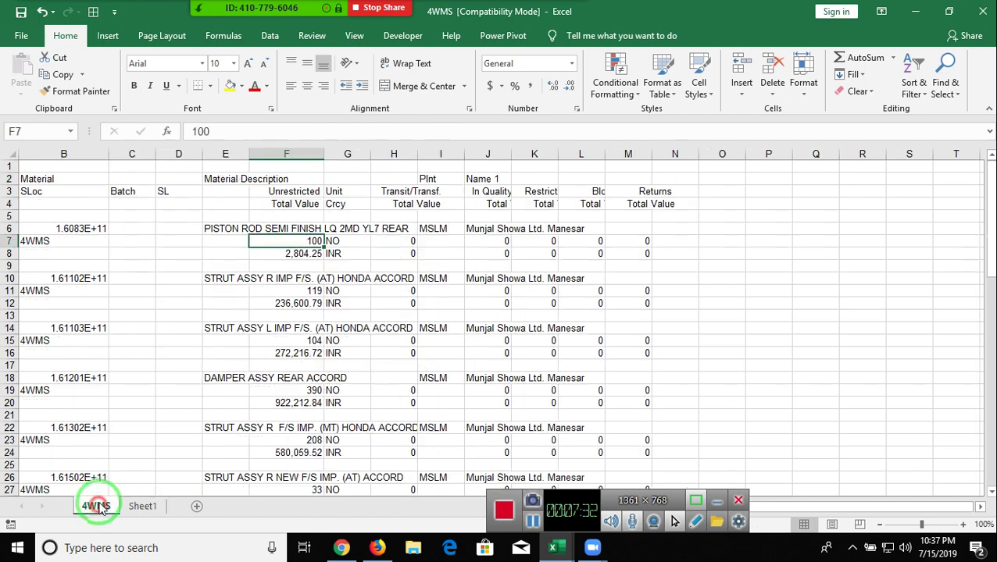
click(344, 241)
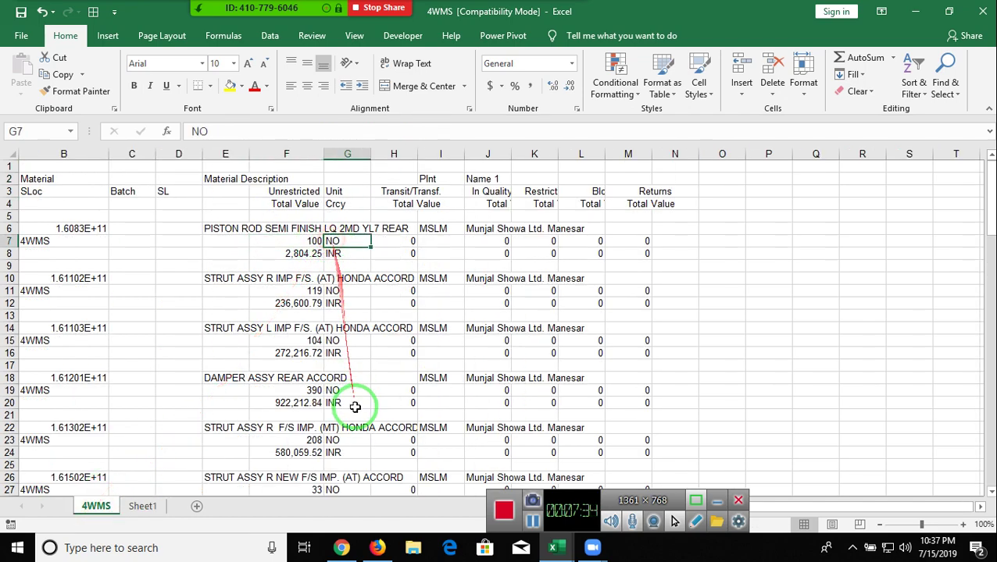
scroll(355, 407, down, 3)
scroll(361, 415, down, 4)
scroll(360, 406, up, 4)
scroll(363, 390, up, 3)
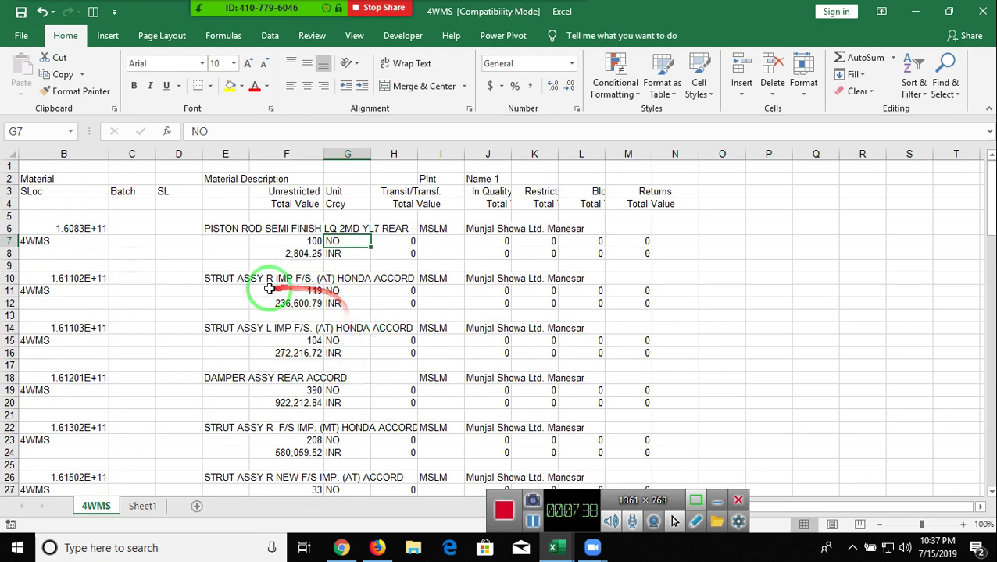
click(349, 258)
drag(156, 296, 398, 250)
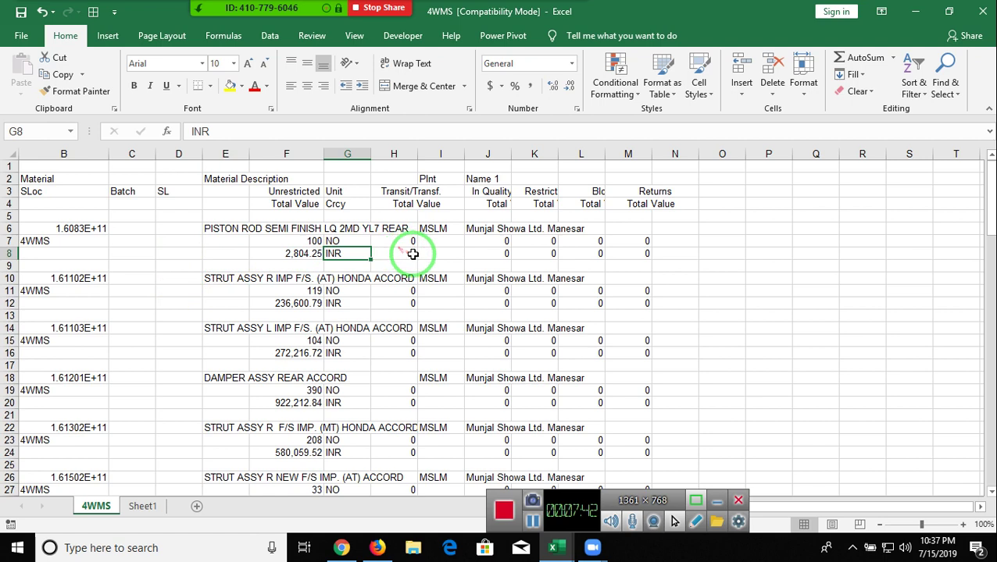
drag(411, 268, 165, 389)
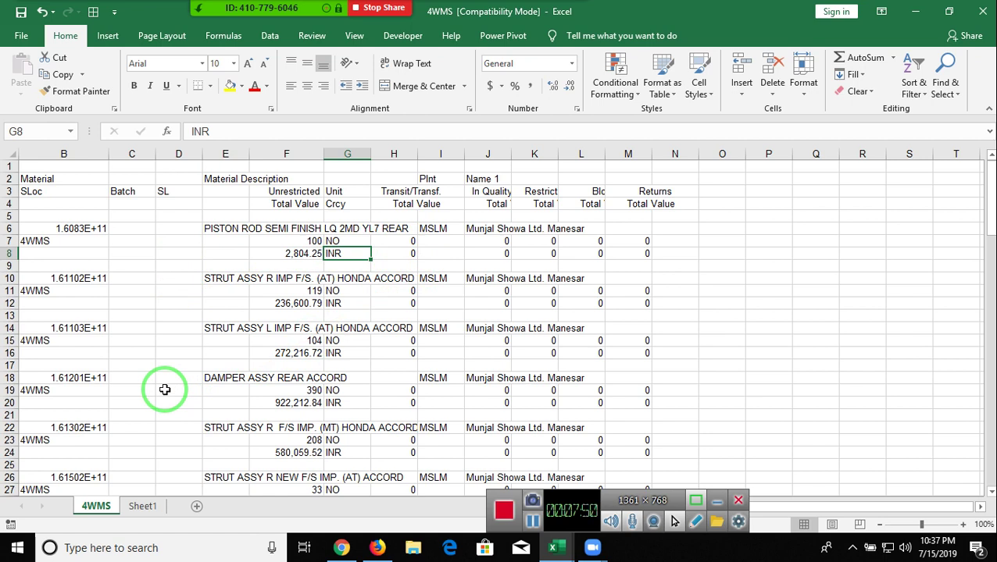
mouse_move(115, 387)
mouse_down()
mouse_move(123, 295)
mouse_move(137, 371)
mouse_up()
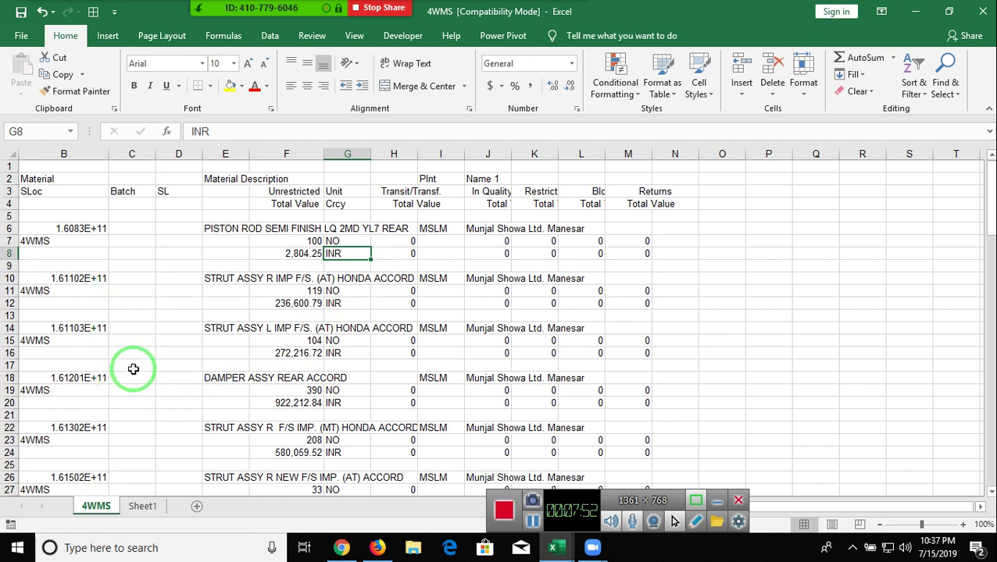
click(171, 390)
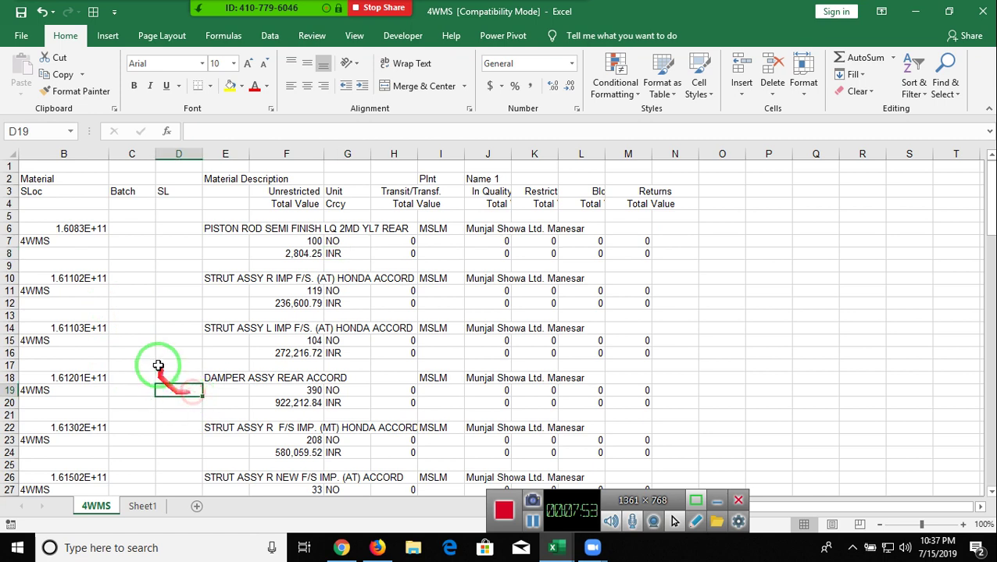
Select 4WMS rows 6, 7 and 8 to review one record's layout, then return to Sheet1.
click(64, 231)
click(10, 228)
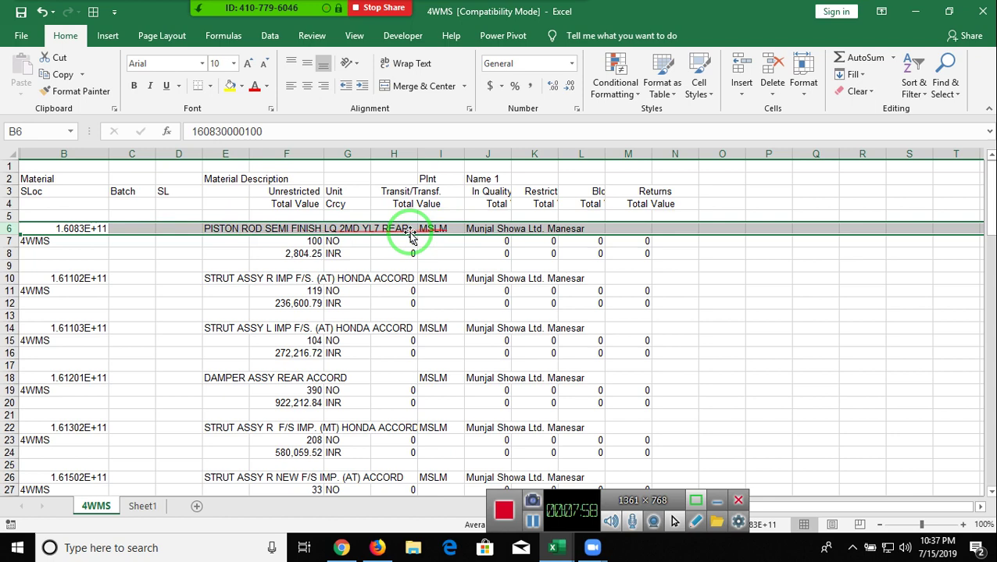
click(6, 243)
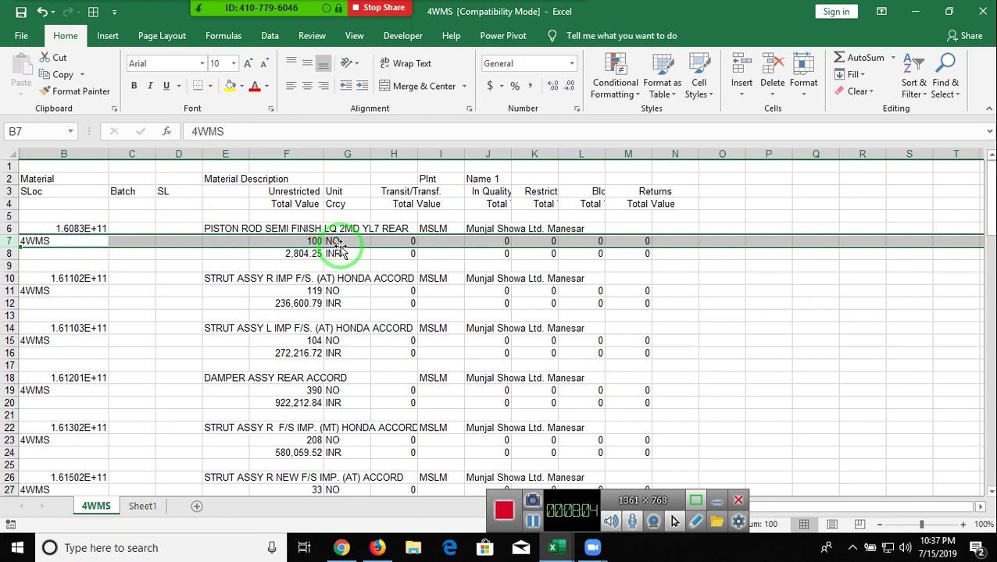
click(6, 253)
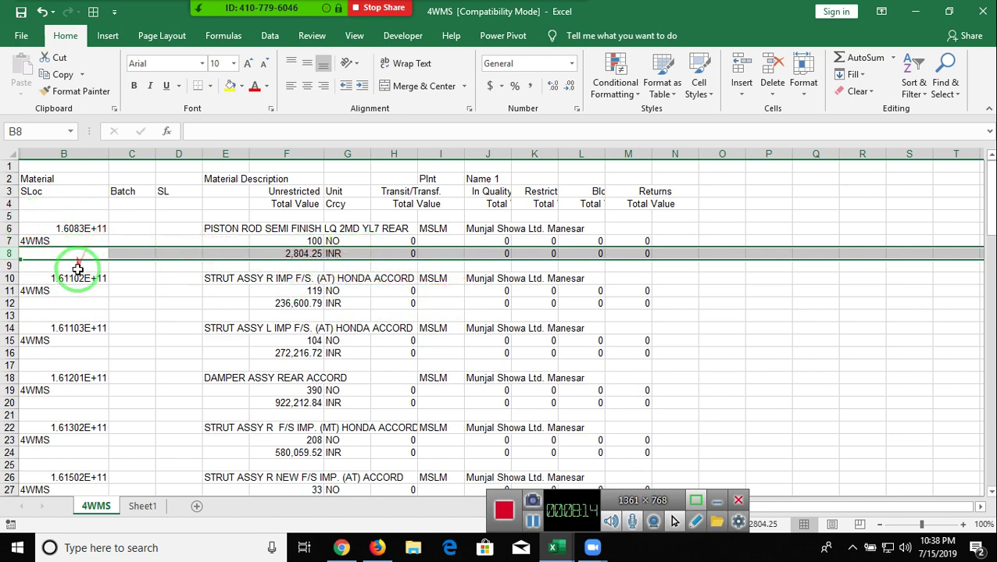
click(80, 299)
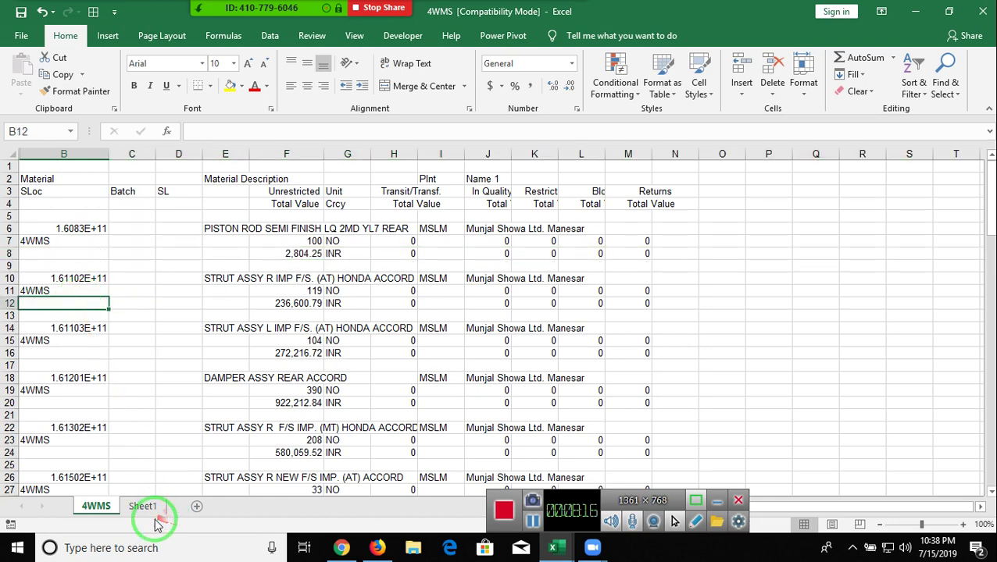
click(143, 506)
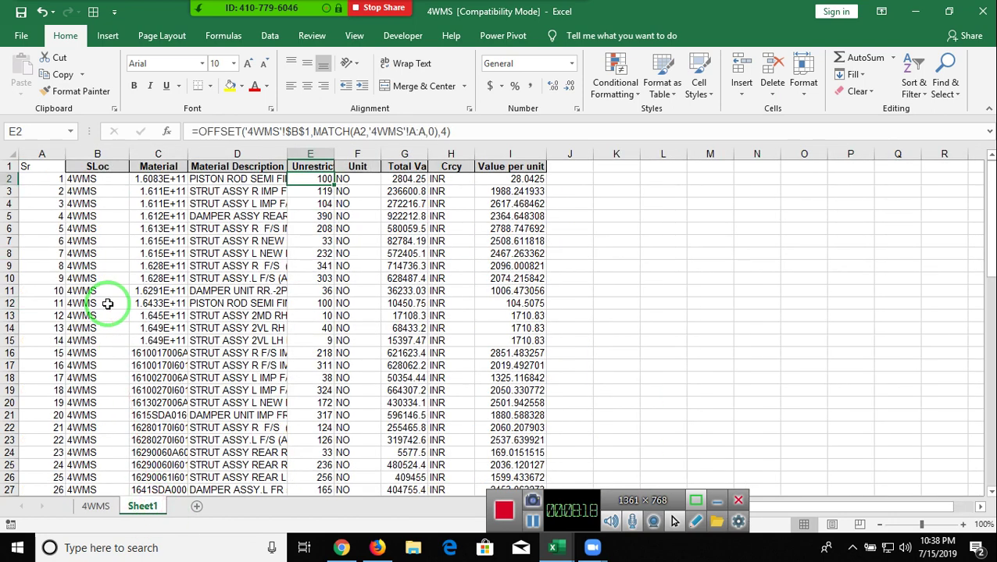
Copy Sheet1's header row from A1 and paste it into A1 of a new Sheet2.
key(ctrl+Home)
key(ctrl+shift+Right)
key(ctrl+c)
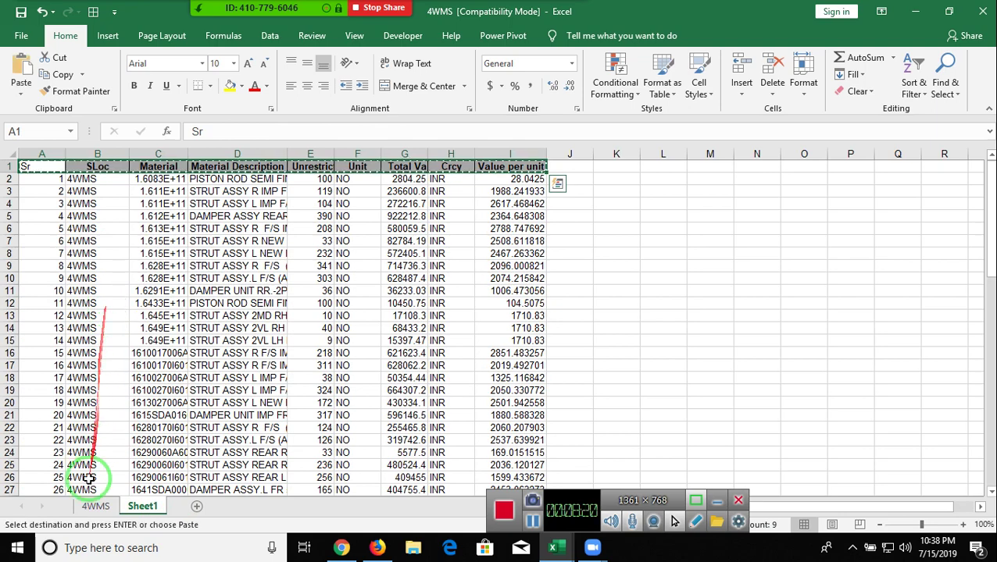
click(197, 506)
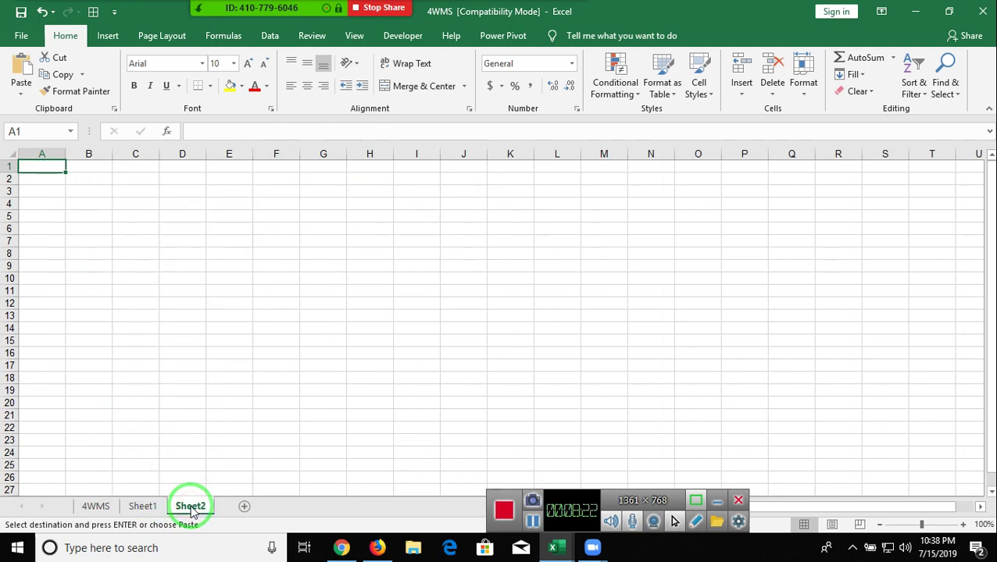
key(ctrl+v)
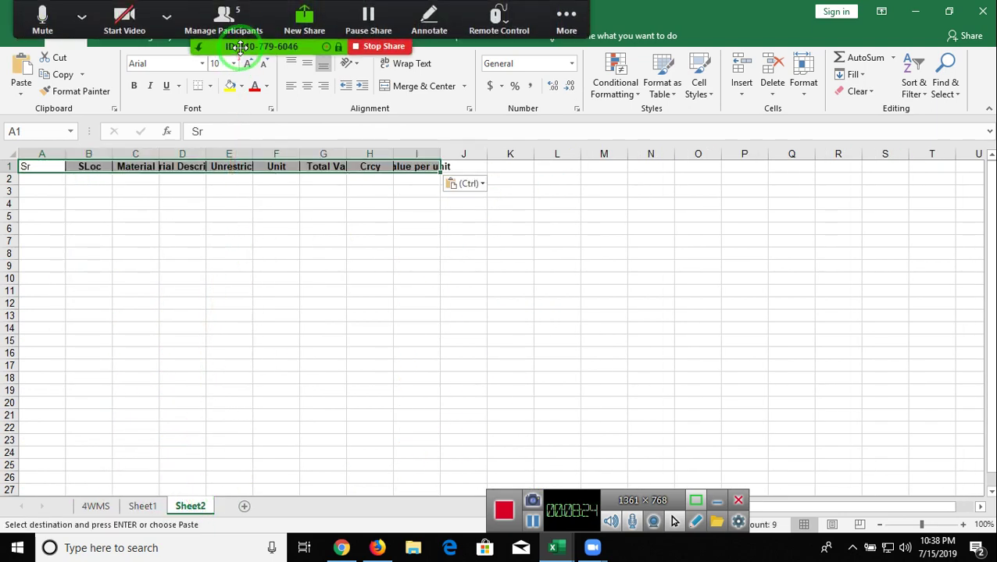
In Zoom, unmute all, adjust individual participants' mutes, and close the participants list.
click(238, 20)
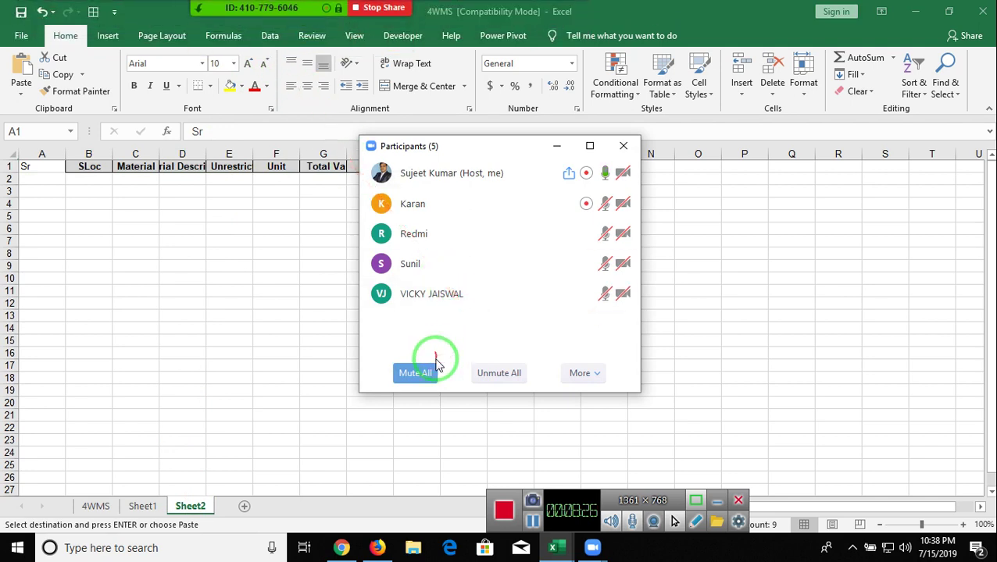
click(474, 375)
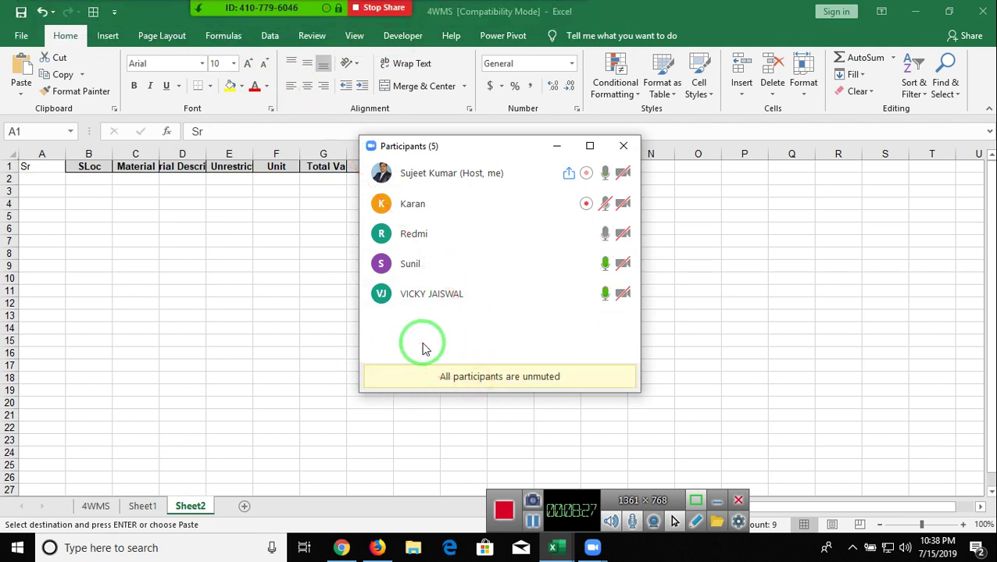
click(565, 293)
mouse_move(566, 264)
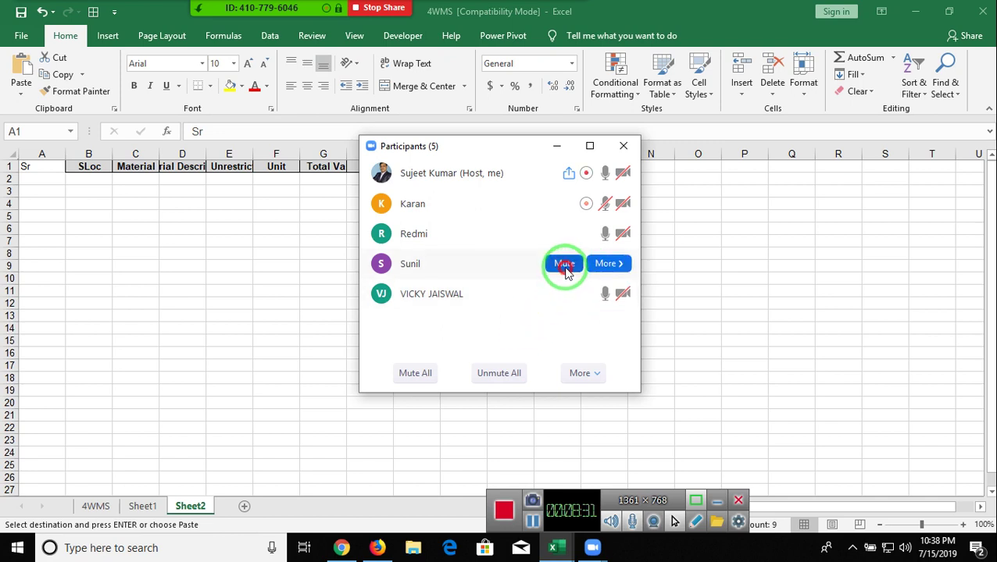
click(564, 265)
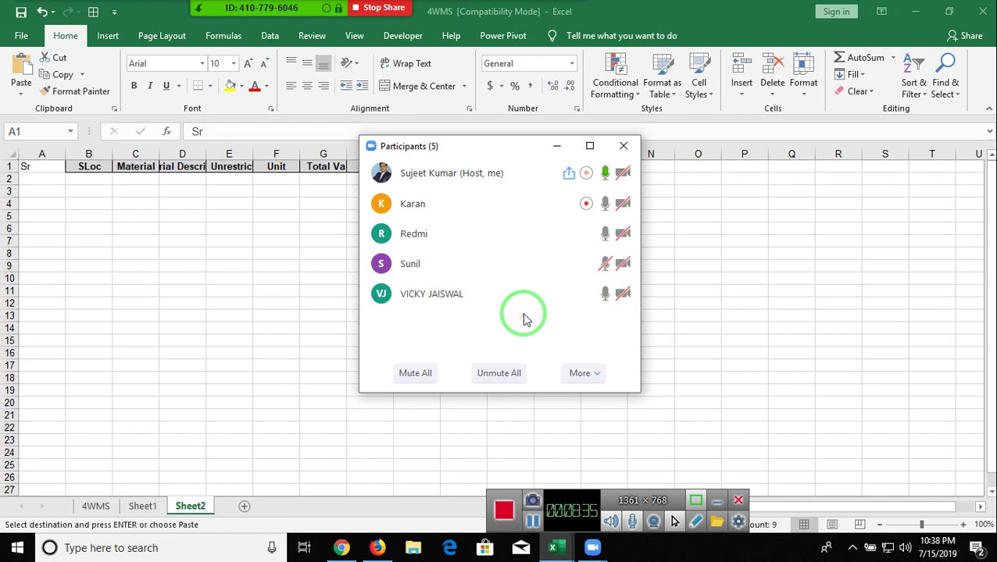
click(566, 235)
click(550, 204)
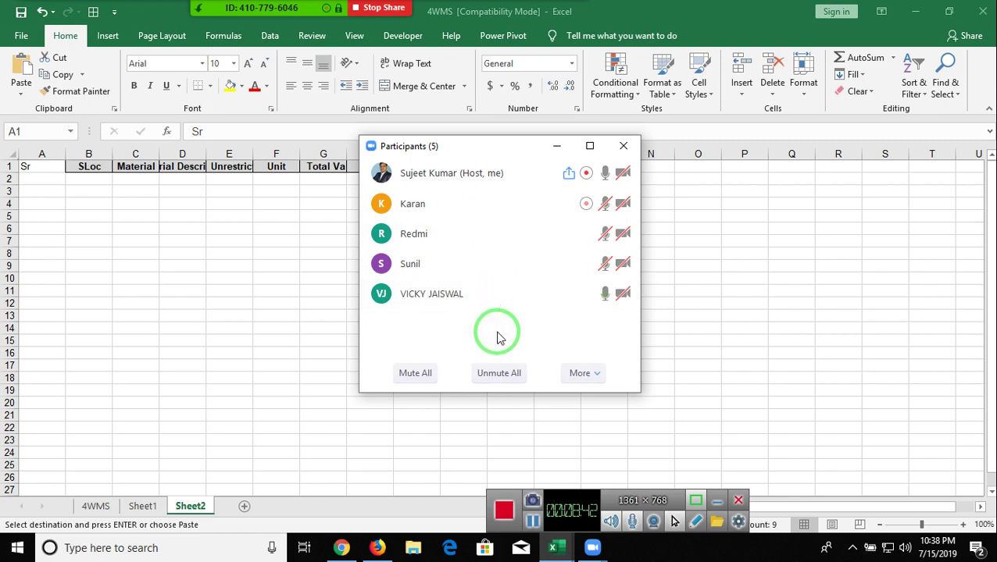
click(567, 295)
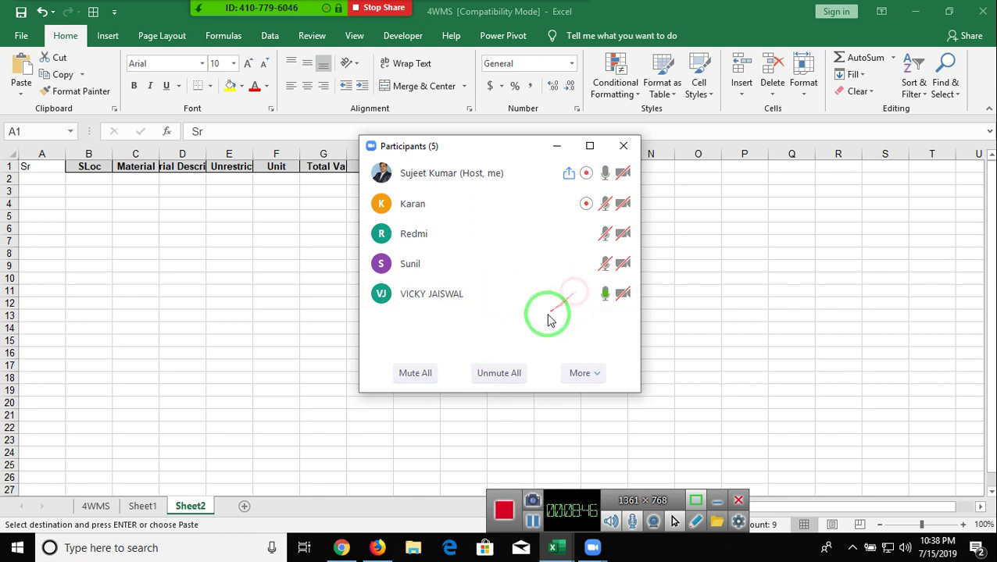
mouse_move(469, 204)
click(561, 205)
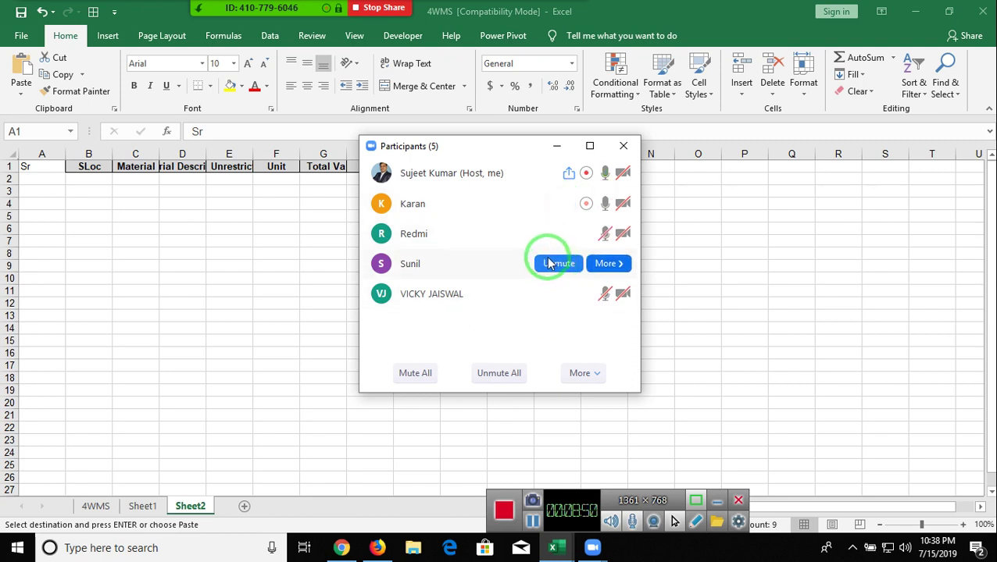
mouse_move(500, 234)
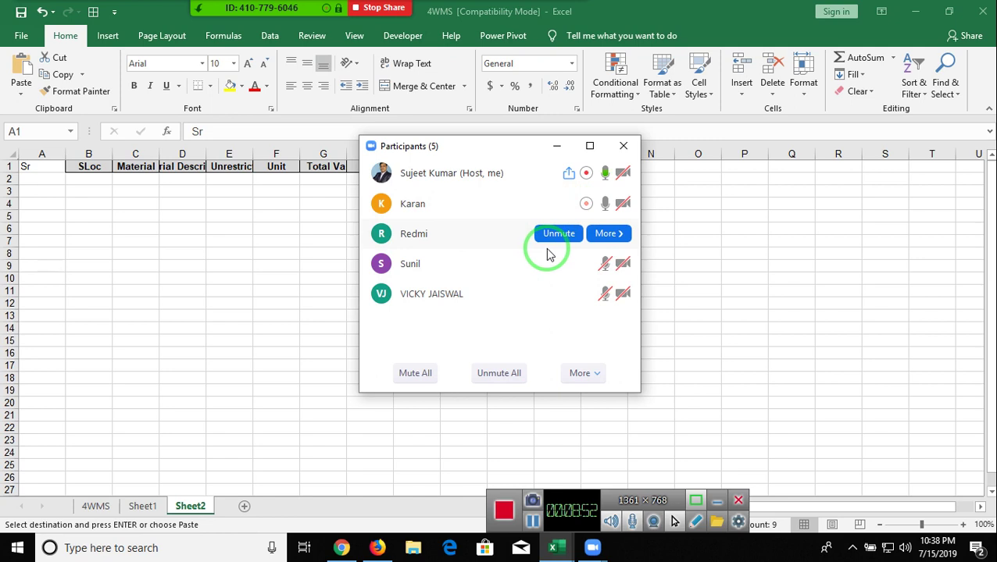
click(559, 234)
mouse_move(469, 264)
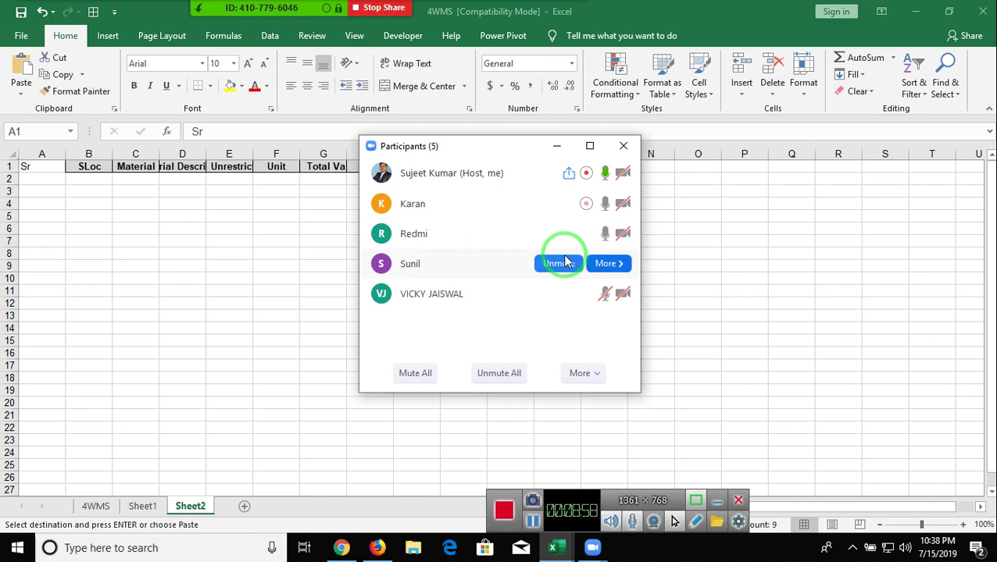
click(566, 263)
mouse_move(469, 233)
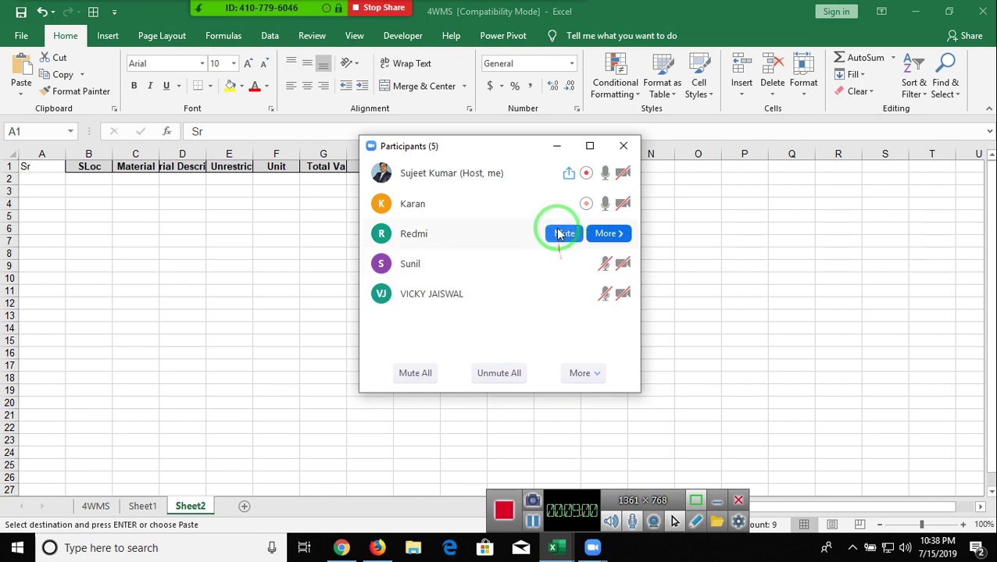
click(561, 205)
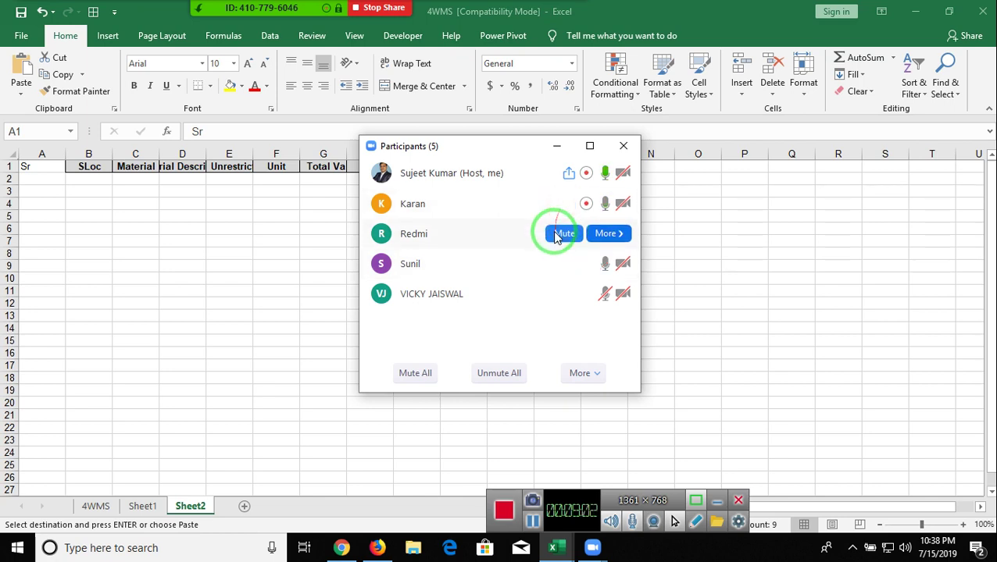
click(557, 234)
mouse_move(500, 264)
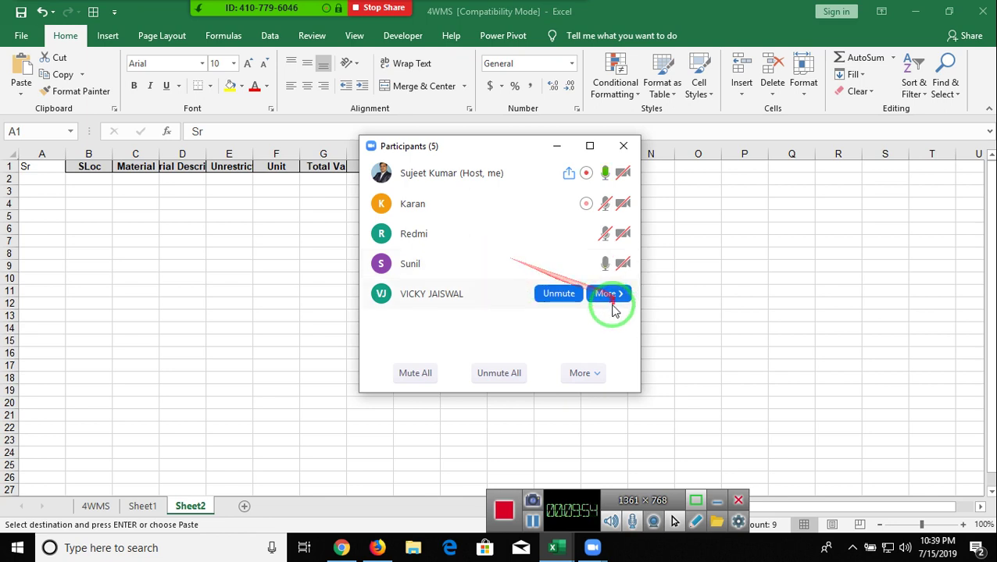
click(625, 146)
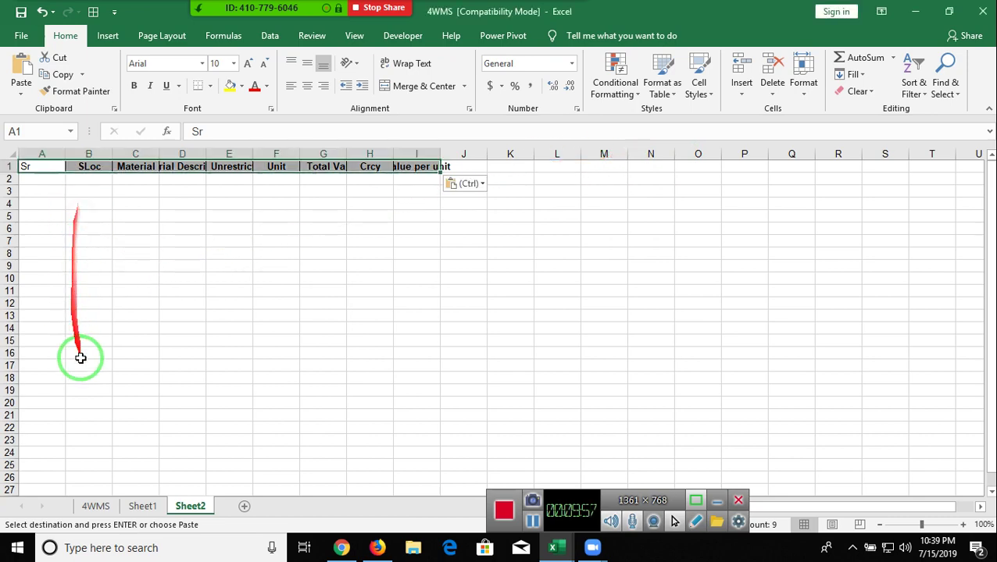
Switch to the 4WMS sheet and toggle the Zoom audio and video options.
click(99, 509)
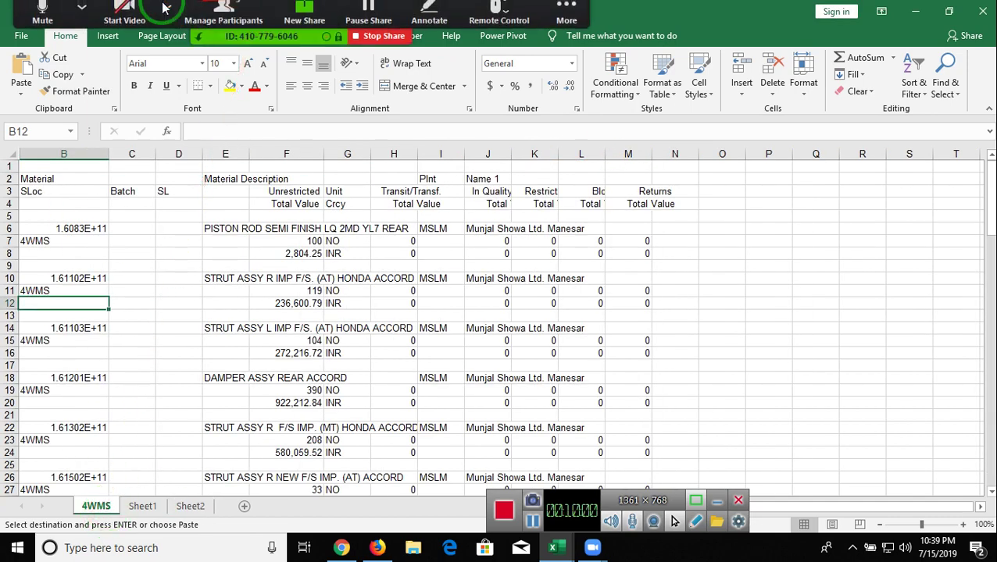
click(81, 14)
click(81, 14)
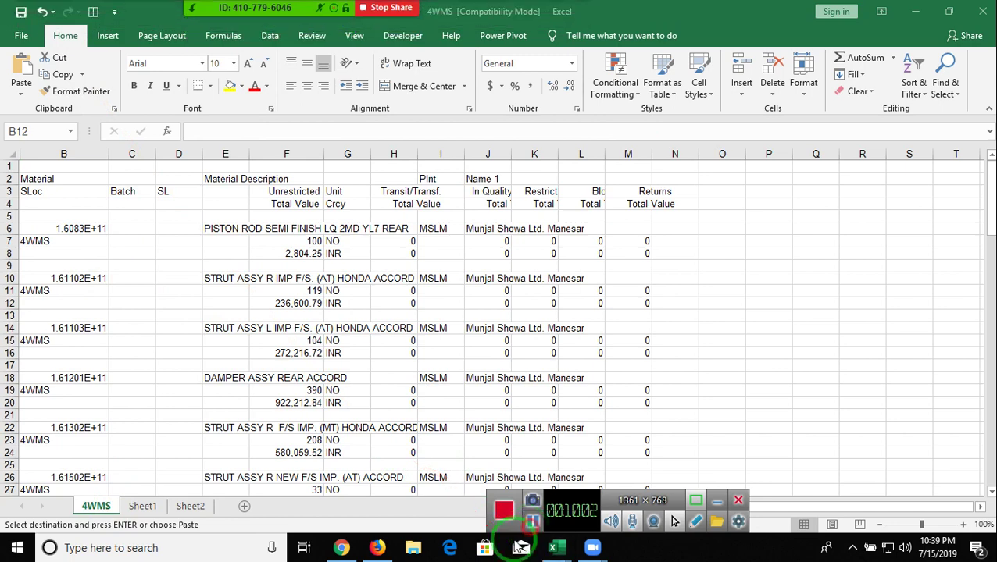
click(166, 16)
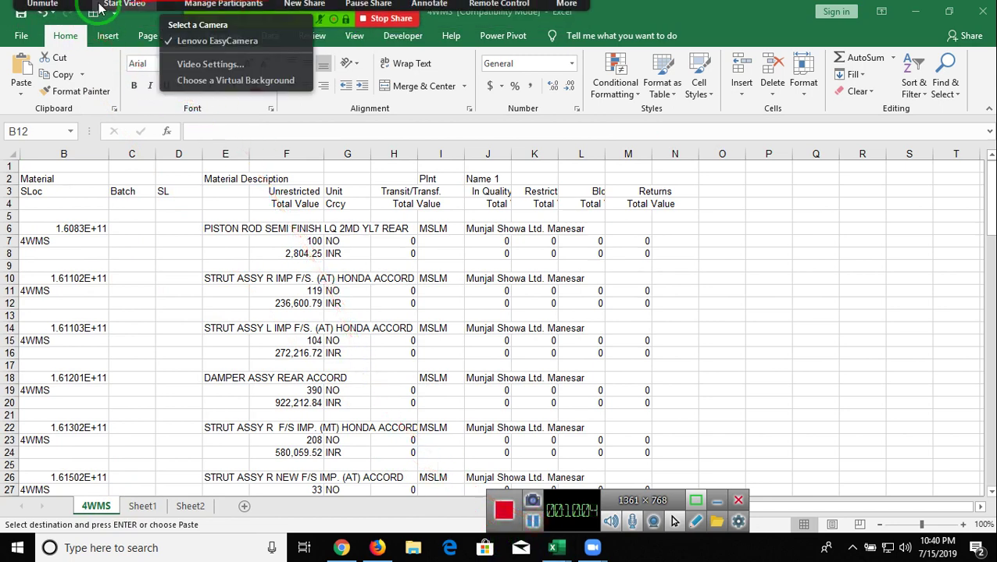
click(82, 15)
click(81, 16)
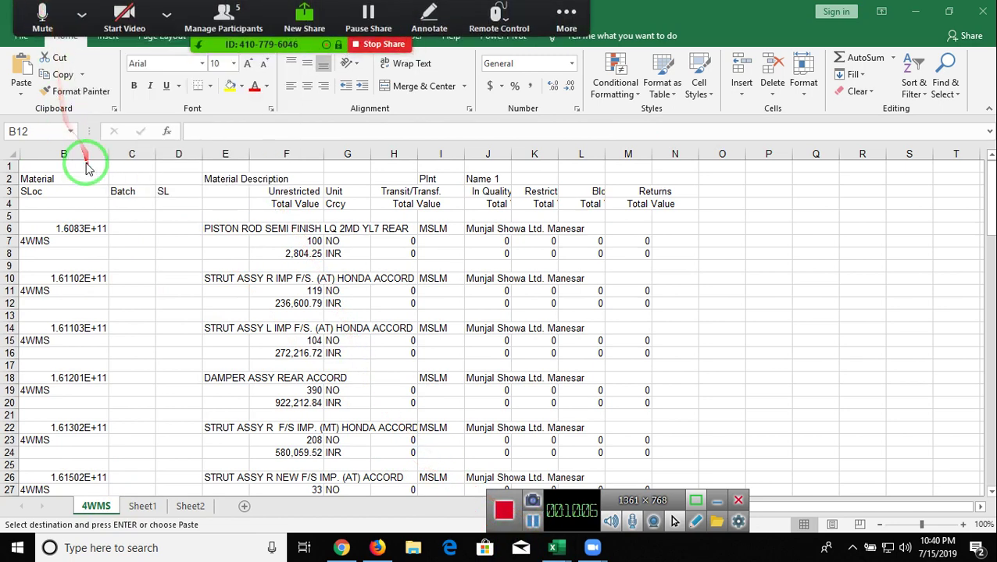
Insert a blank column B on the 4WMS sheet and move to cell B4.
click(28, 156)
key(ctrl+plus)
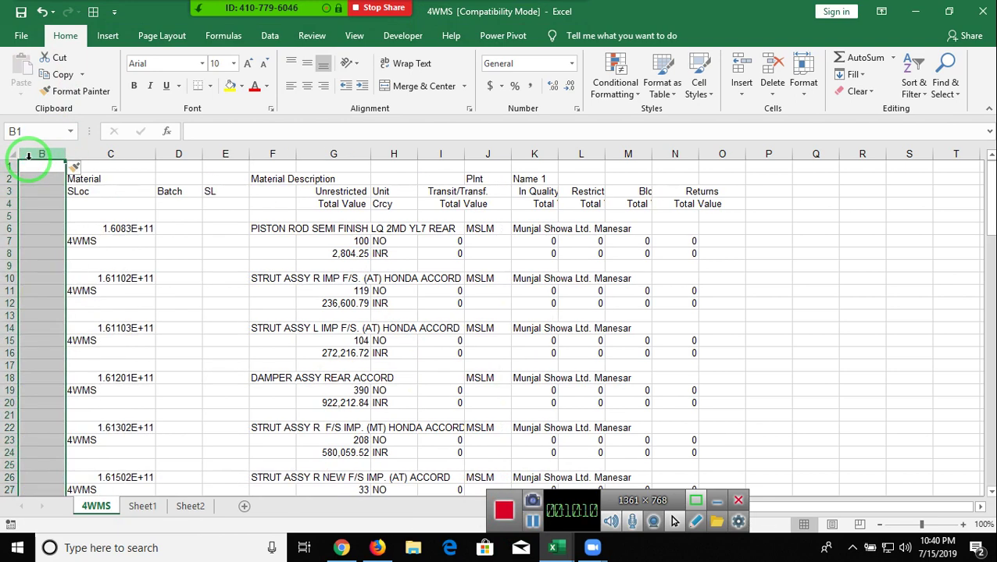
key(Down)
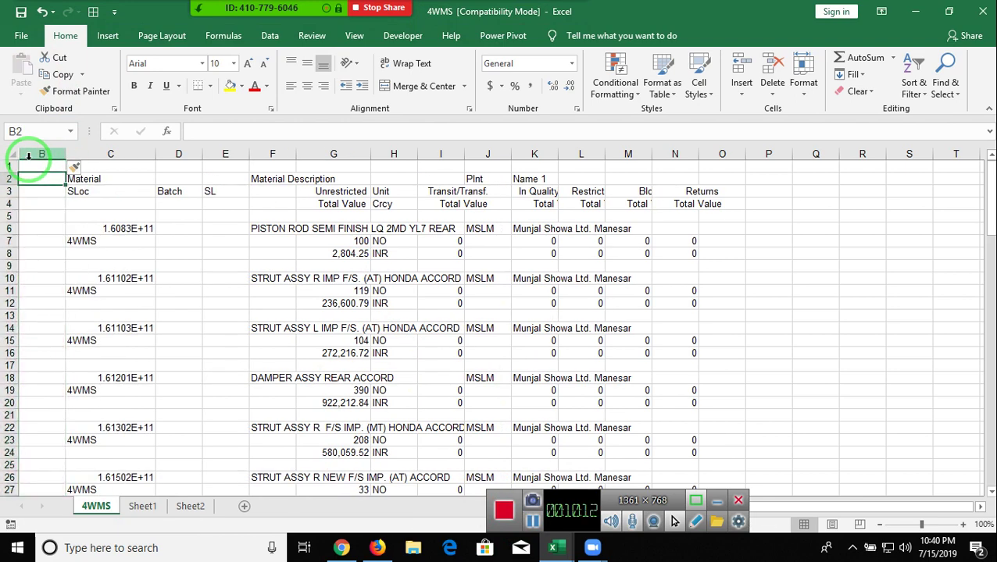
key(Down)
key(Down)
key(Up)
key(Down)
key(Up)
key(Down)
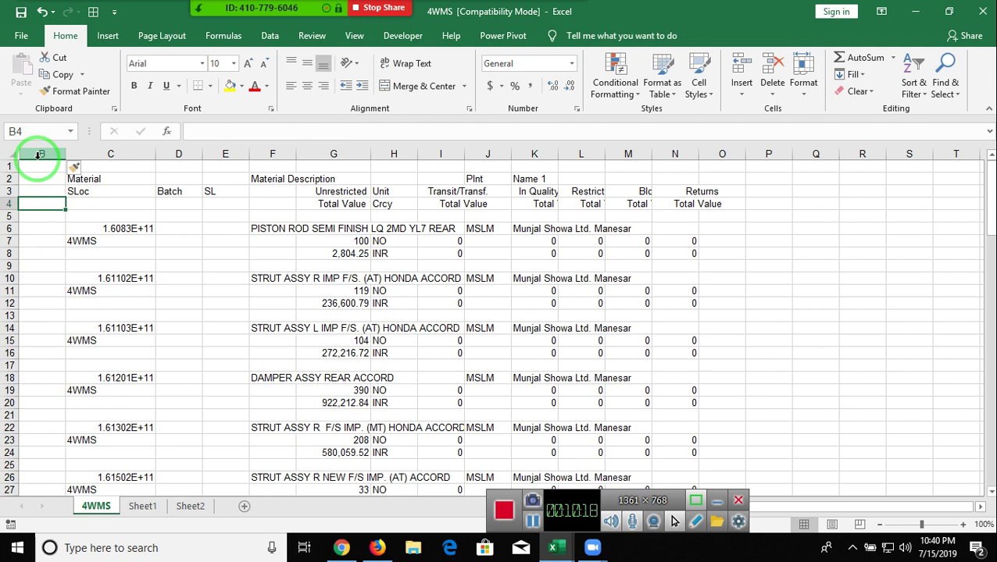
In B4, start the IF formula with the condition AND(C4>0,C3>0).
text(f)
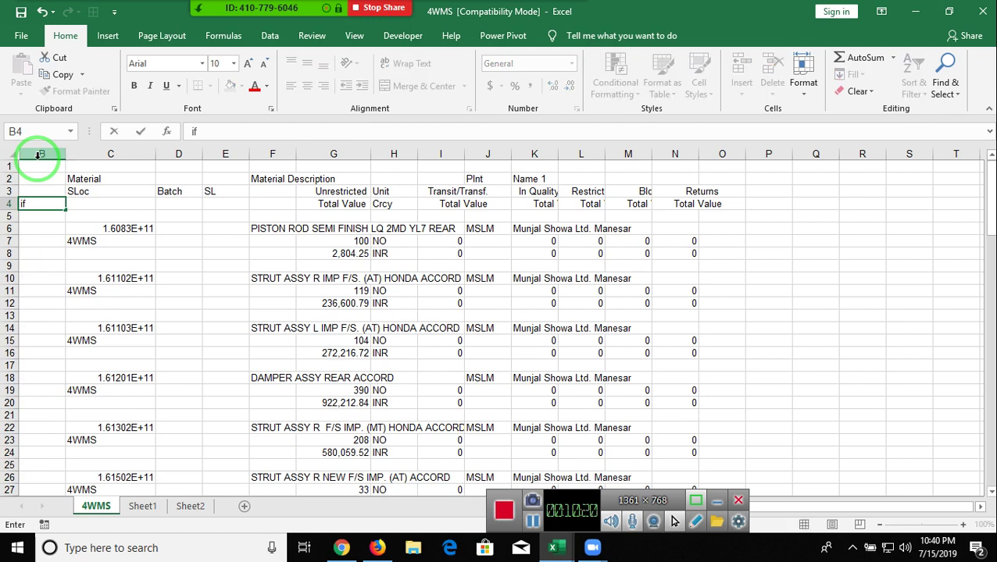
text(=)
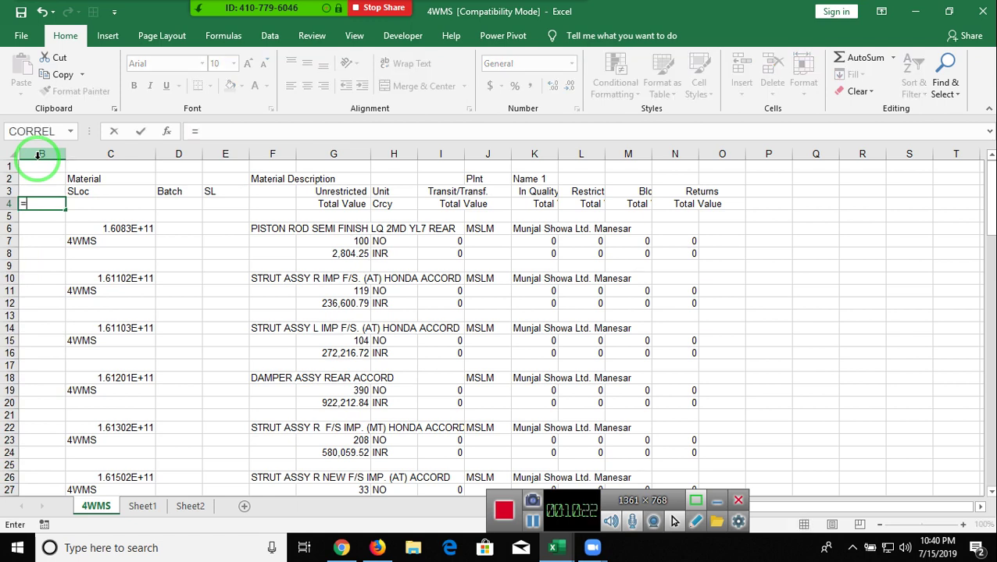
text(if)
key(Tab)
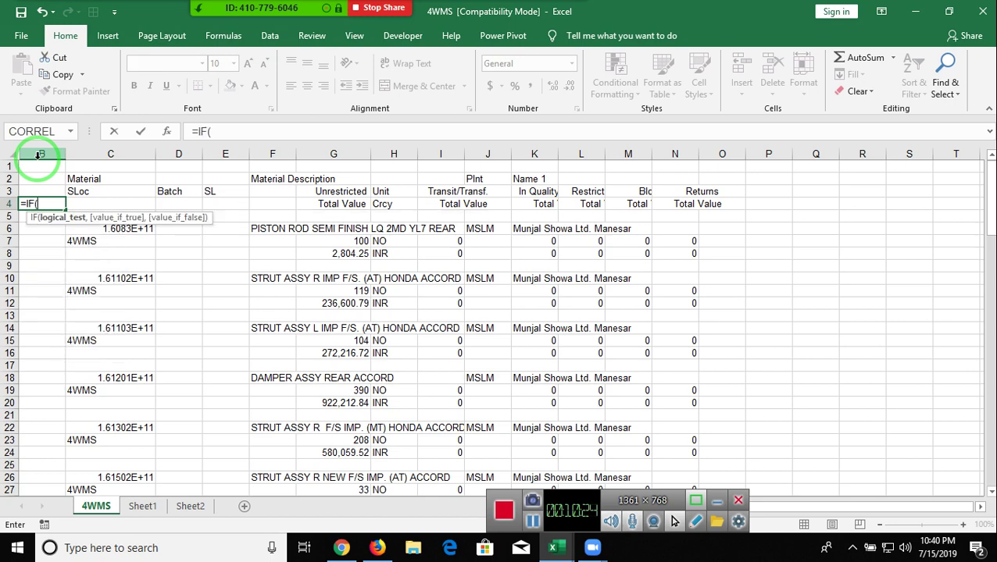
key(Escape)
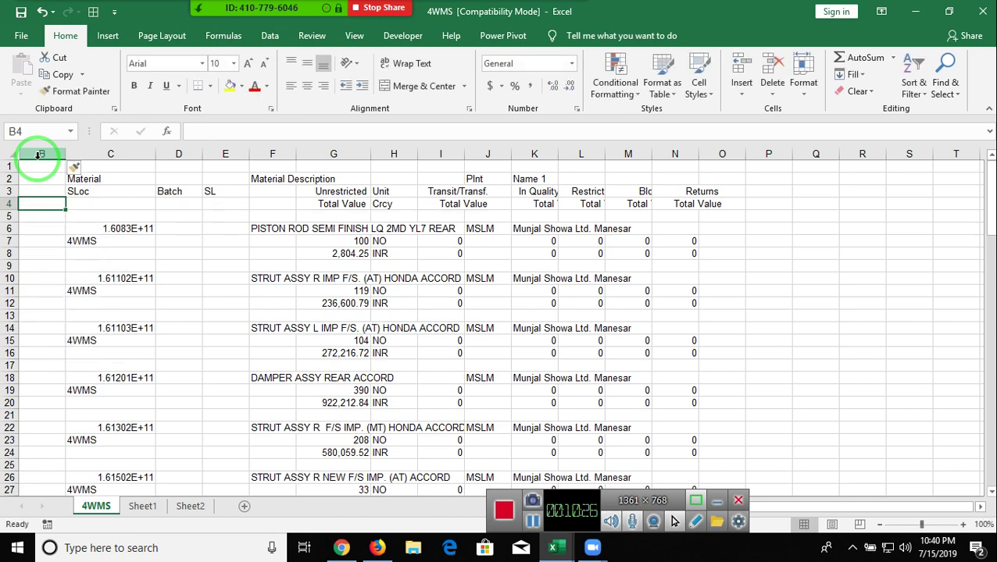
text(=i)
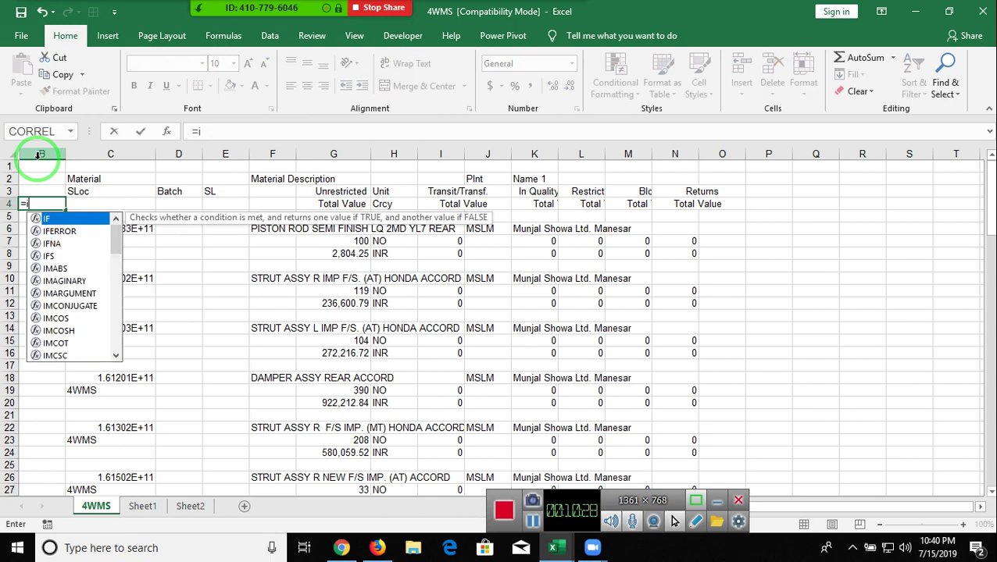
text(f)
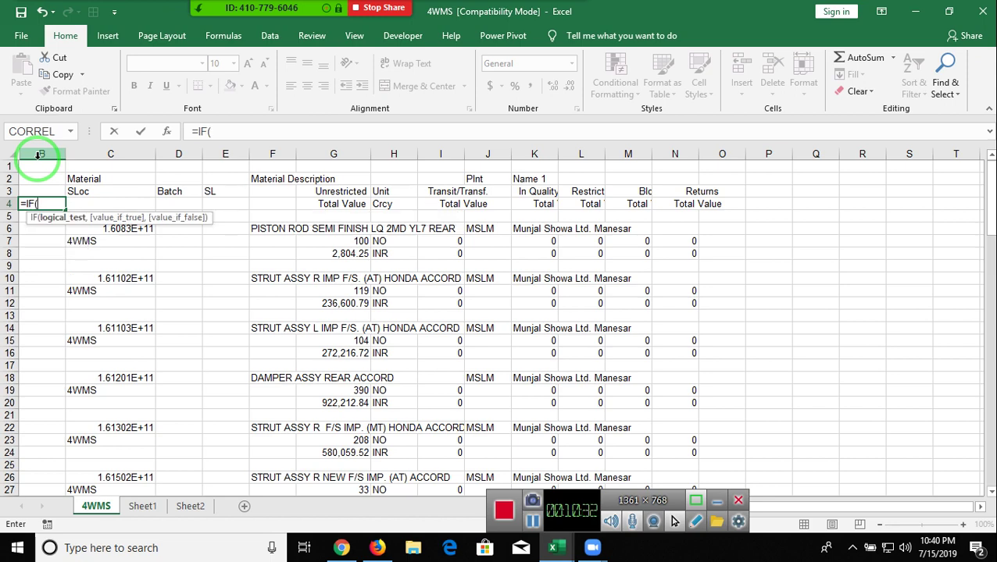
text(nd()
key(Right)
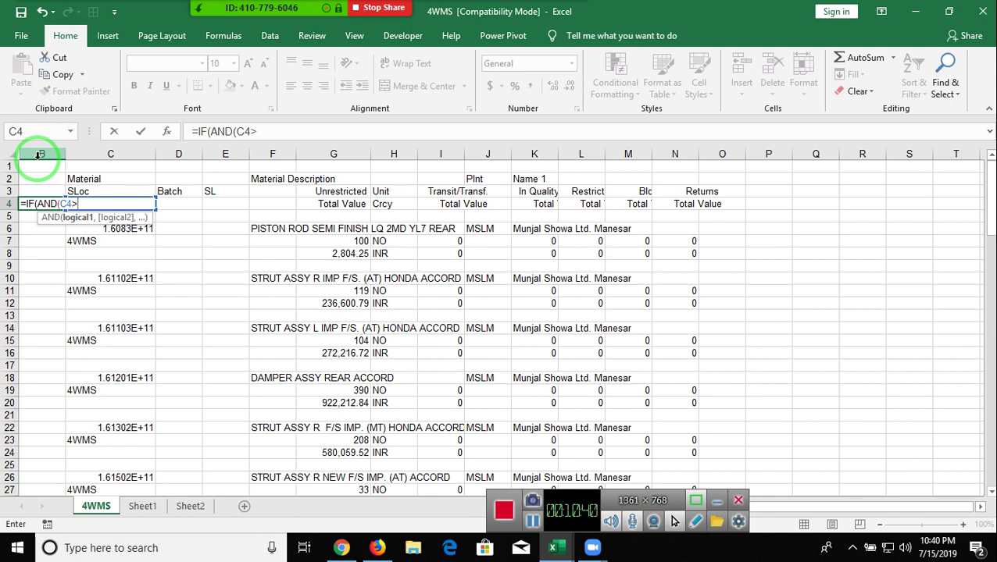
text(,)
key(Up)
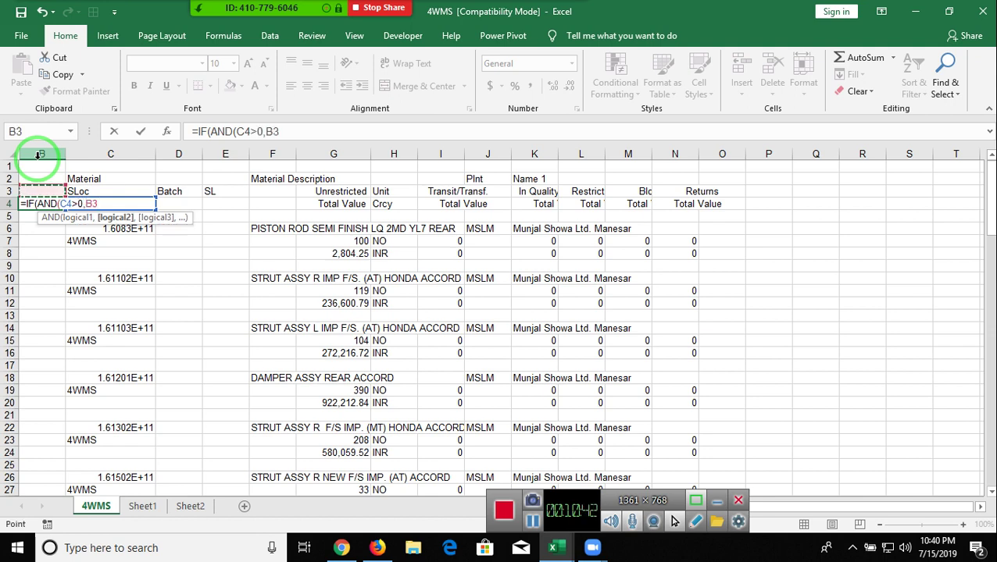
key(Right)
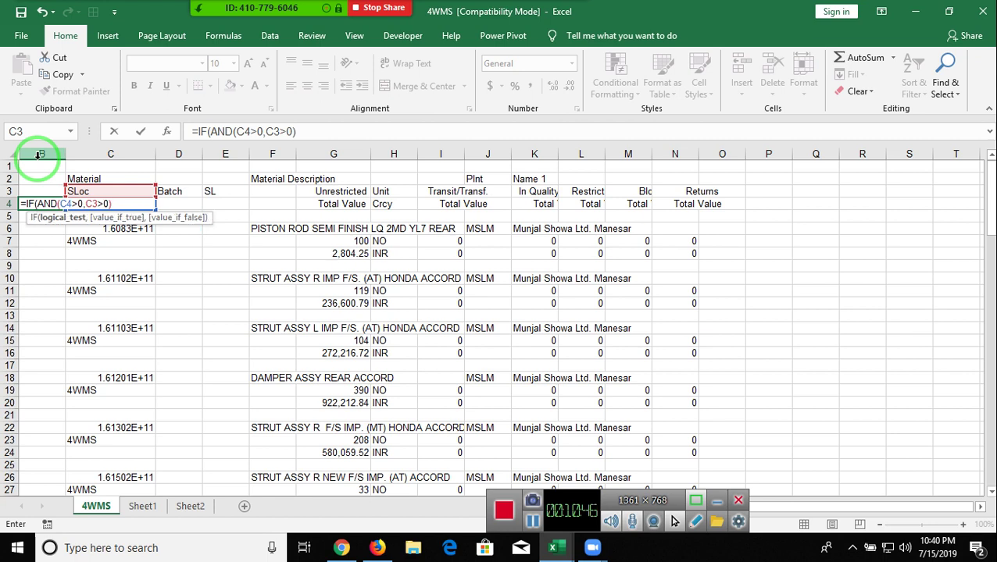
Finish it with MAX(B3:B3)+1, otherwise blank, and commit the formula.
text(,ma)
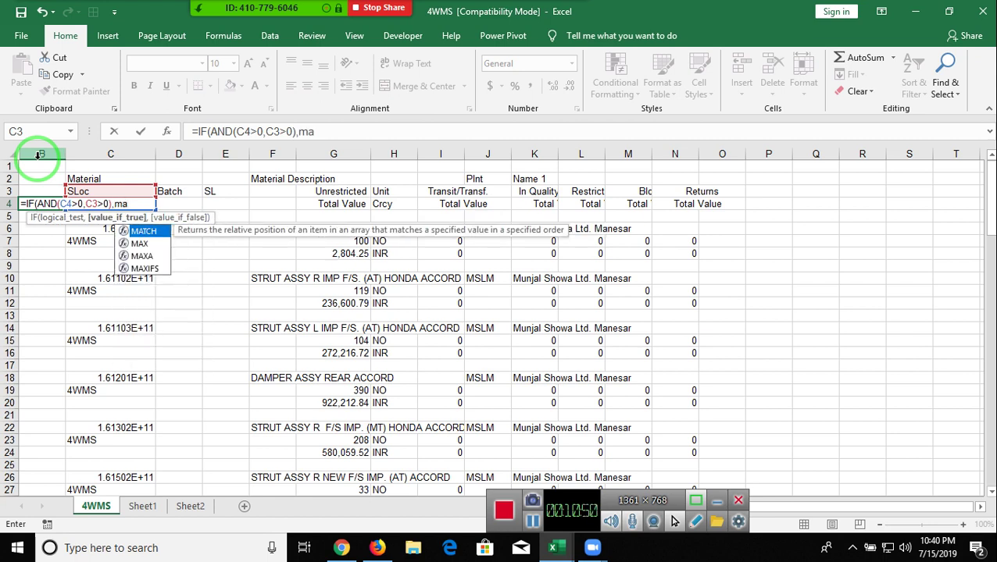
key(Down)
key(Tab)
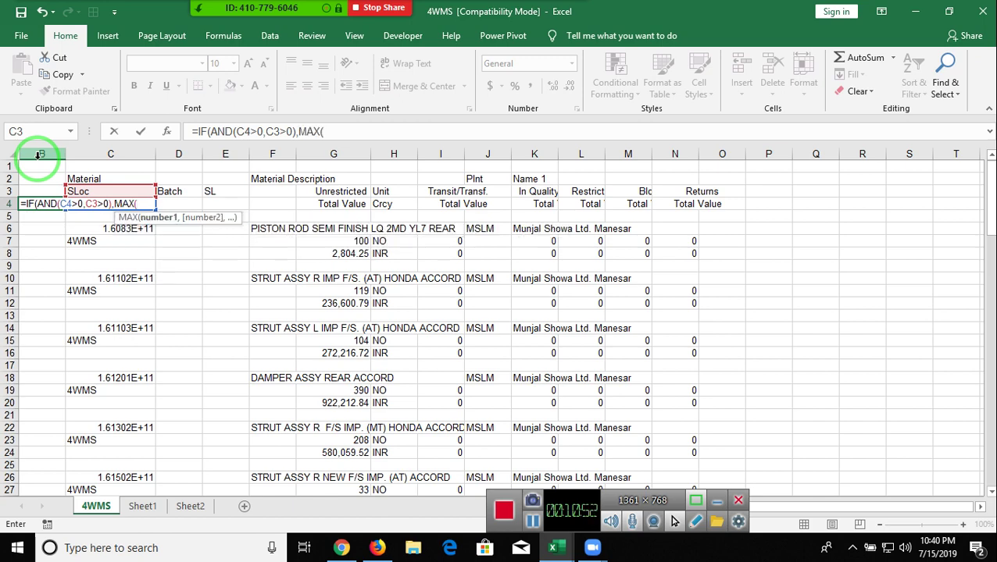
key(Up)
key(F8)
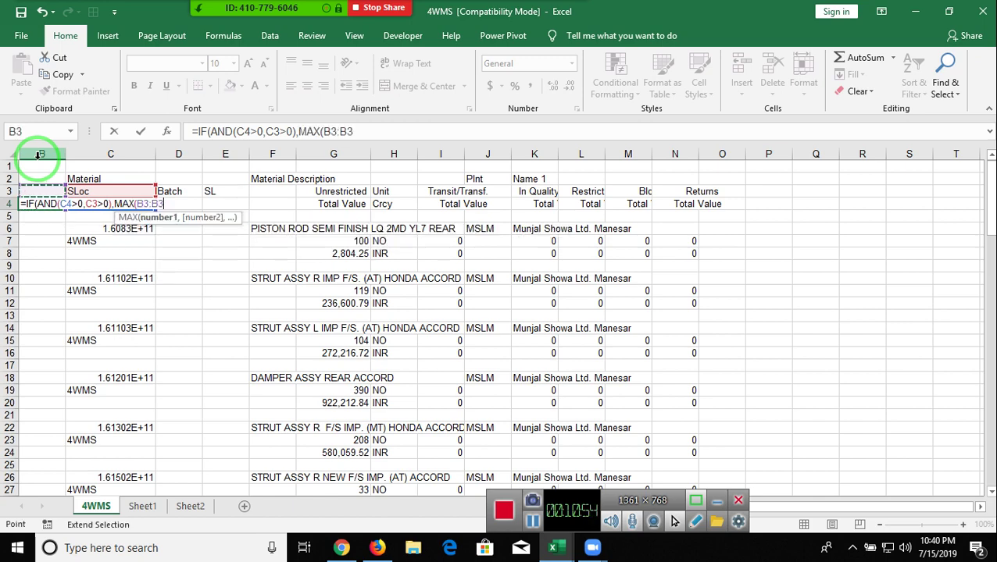
text())
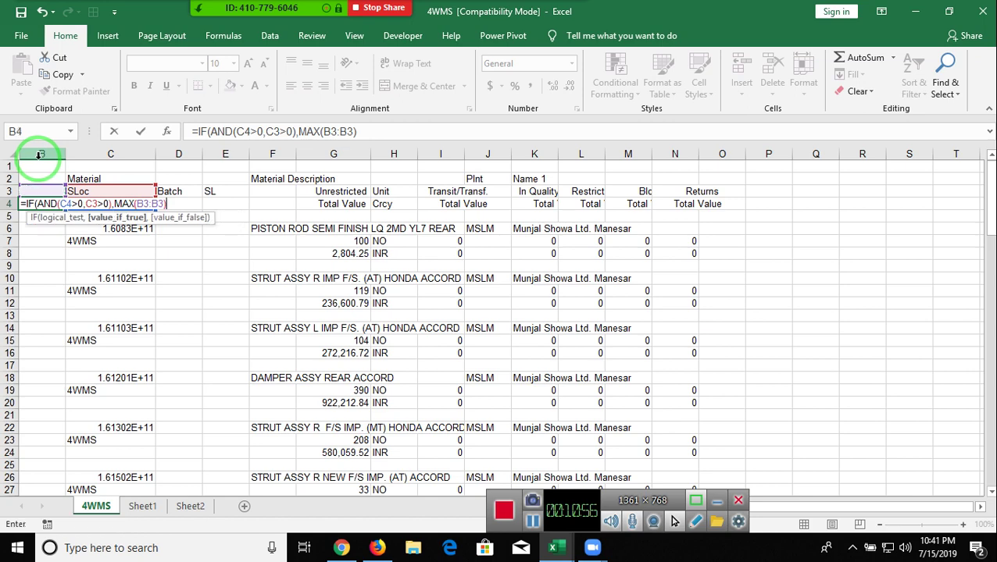
text(+1,")
key(Return)
key(Return)
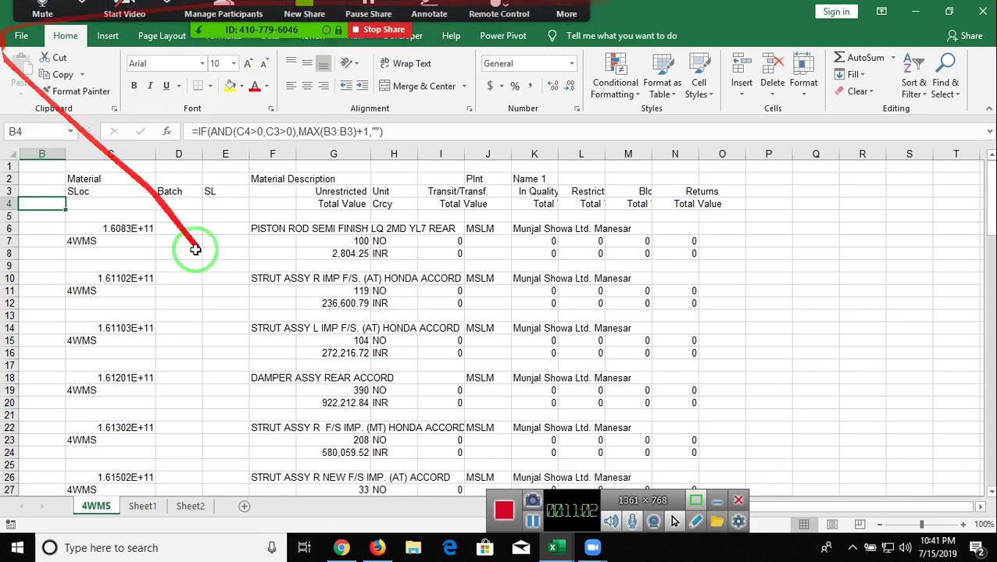
mouse_move(304, 8)
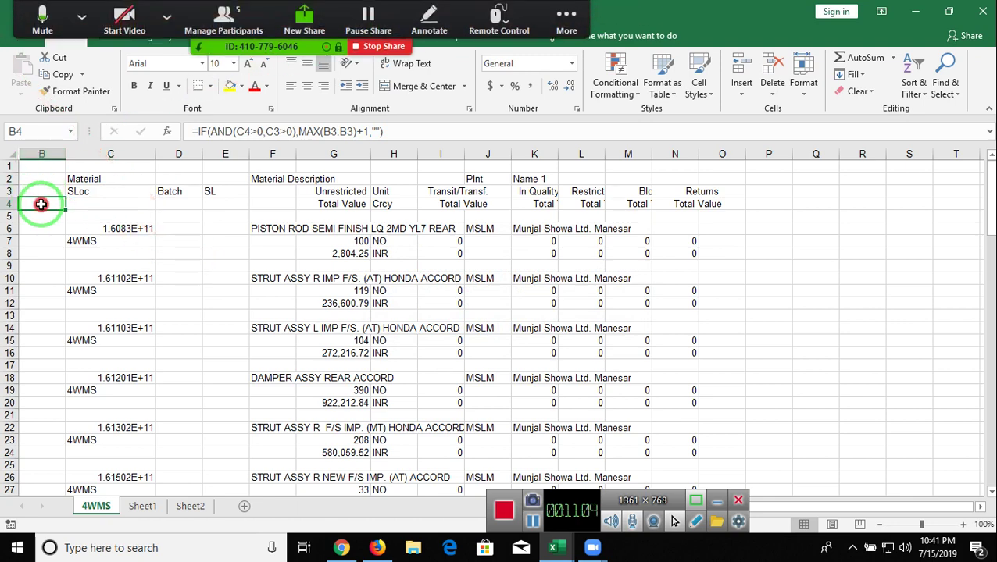
Change the MAX range in B4's serial formula to start at the absolute $B$3.
double_click(41, 202)
click(149, 203)
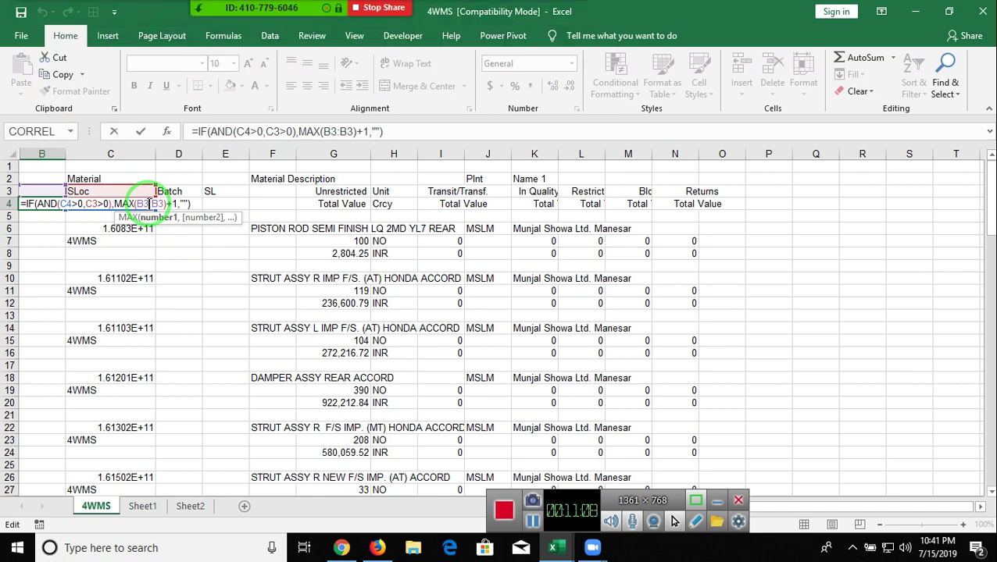
key(alt+F4)
key(Escape)
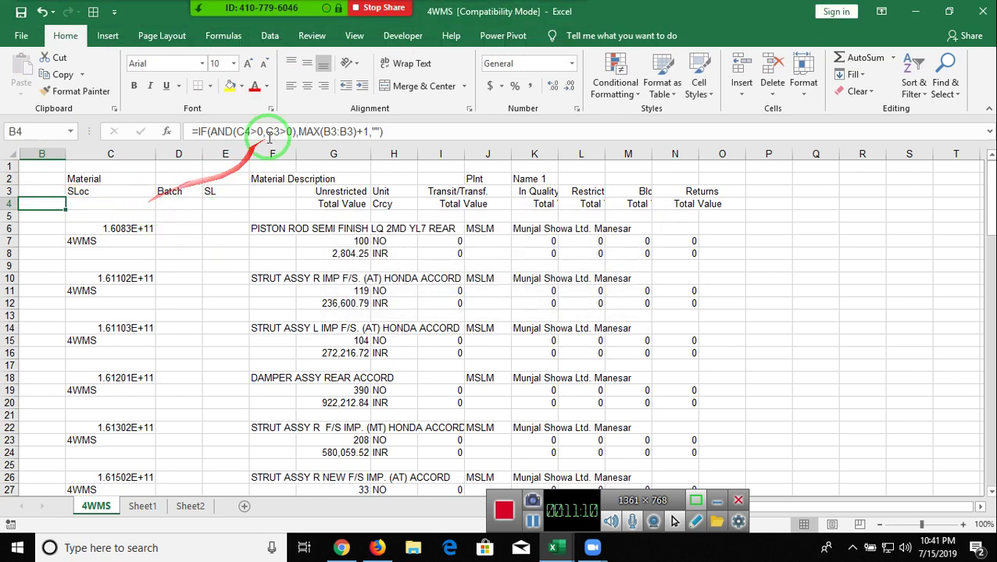
click(342, 131)
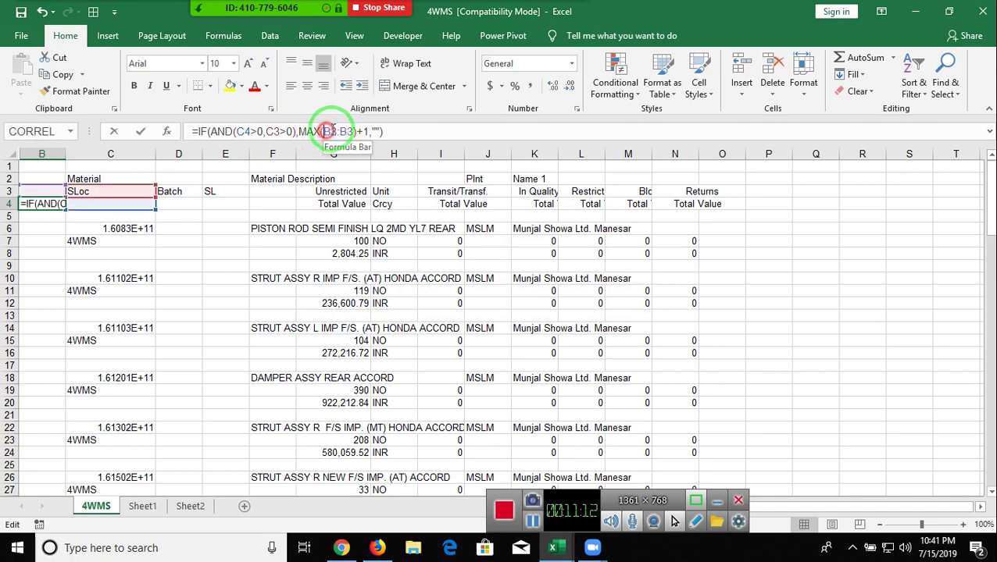
key(F4)
key(Return)
key(Up)
Copy B4's serial-number formula into B6 and B7.
key(ctrl+c)
key(Down)
key(Down)
key(ctrl+v)
key(Down)
key(ctrl+v)
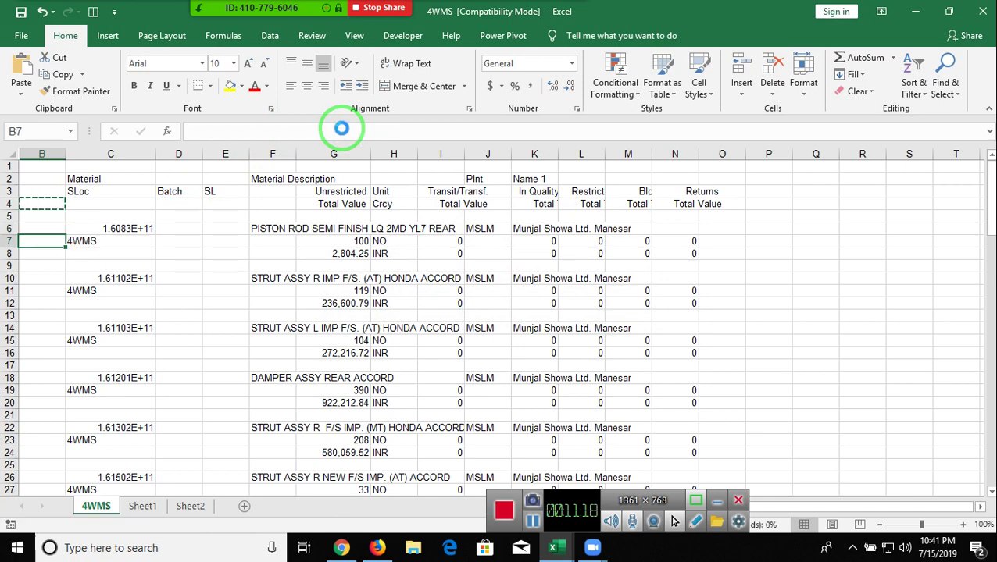
Paste the B7 serial formula down column B to row 112, then return to the top.
key(ctrl+c)
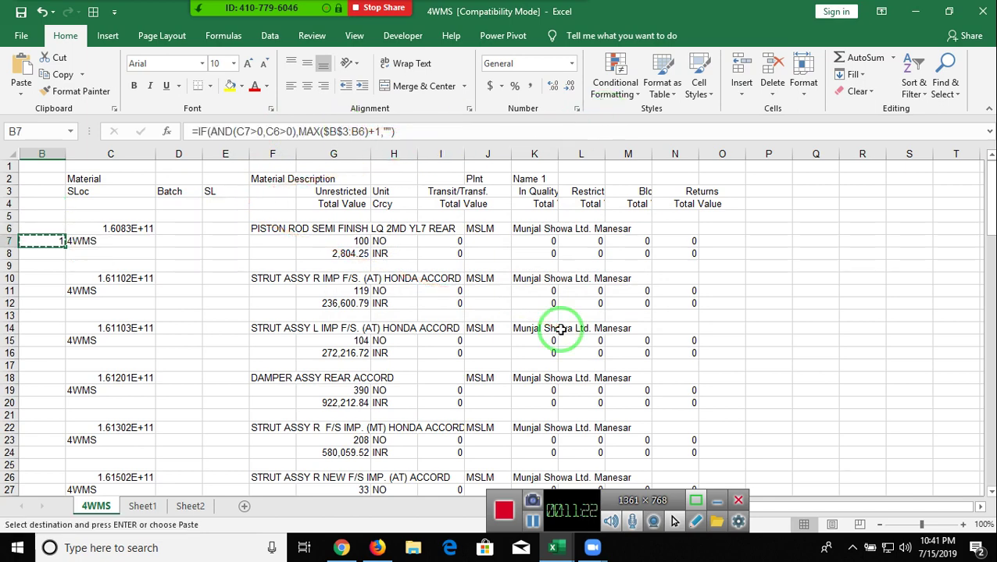
key(shift+Down)
key(shift+Down)
key(shift+Down)
key(shift+Down)
key(shift+Down)
key(shift+Down)
key(shift+Down)
key(shift+Down)
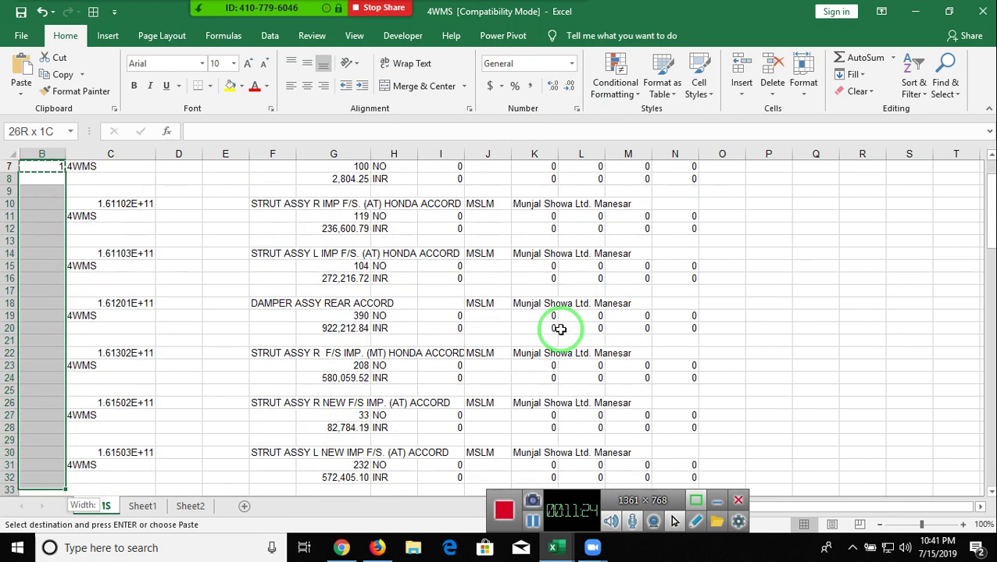
key(shift+Down)
key(shift+Down)
key(shift+Down)
key(shift+Down)
key(shift+Down)
key(shift+Down)
key(shift+Down)
key(shift+Down)
key(shift+Down)
key(shift+Down)
key(shift+Down)
key(shift+Down)
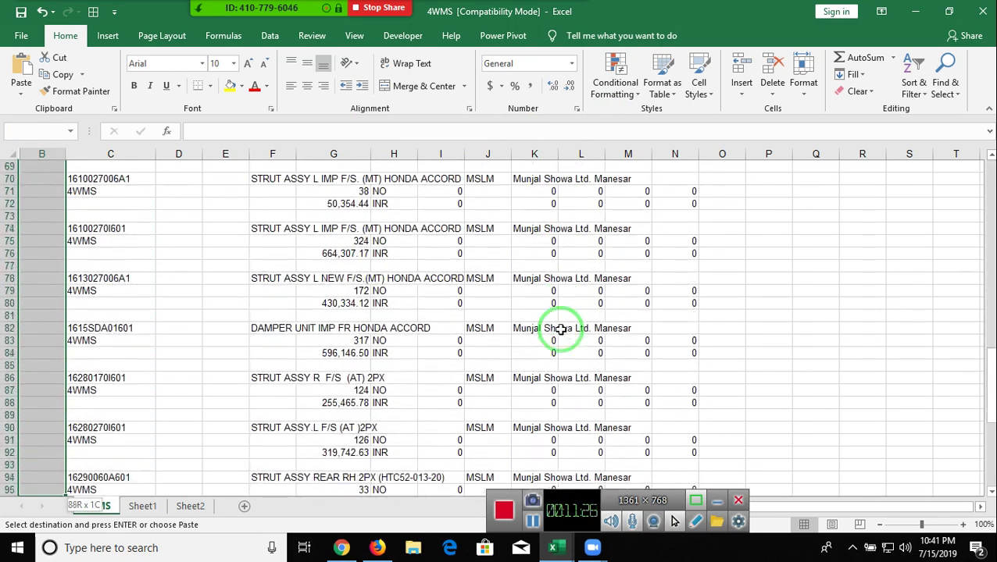
key(shift+Down)
key(shift+Down)
key(shift+Down)
key(shift+Down)
key(shift+Down)
key(shift+Down)
key(shift+Down)
key(shift+Down)
key(shift+Down)
key(shift+Down)
key(shift+Down)
key(shift+Down)
key(shift+Up)
key(shift+Up)
key(shift+Up)
key(shift+Up)
key(shift+Up)
key(shift+Up)
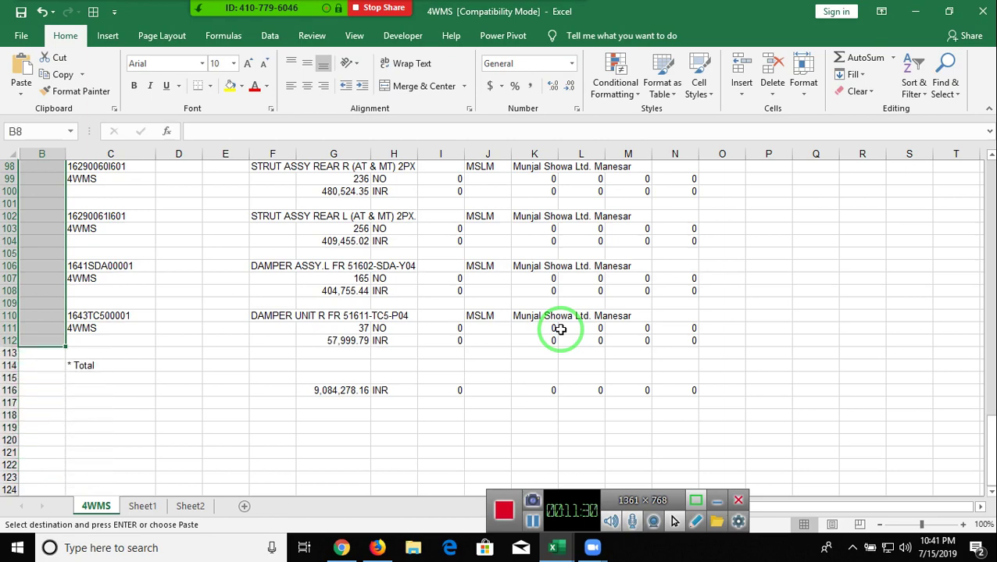
key(ctrl+v)
key(ctrl)
key(Escape)
key(Down)
key(Down)
key(Down)
key(Down)
key(Down)
key(Down)
key(Down)
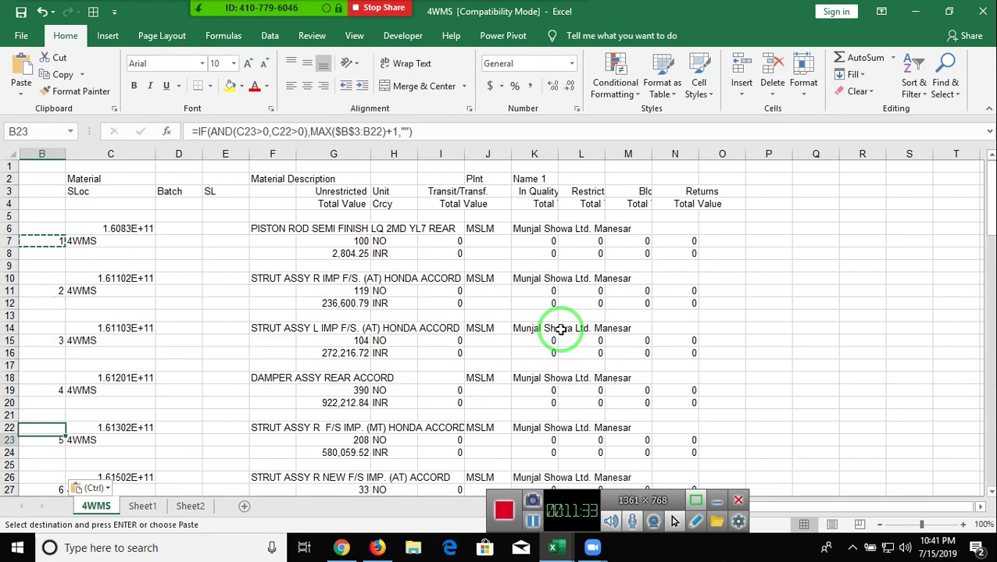
key(Down)
key(Down)
key(Down)
key(Down)
key(Down)
key(Down)
key(Down)
key(Down)
key(Down)
key(Down)
key(Down)
key(Down)
key(ctrl+Up)
key(ctrl+Up)
After checking Sheet1's OFFSET/MATCH formula in D16, enter 1 in Sheet2 cell A2.
click(143, 506)
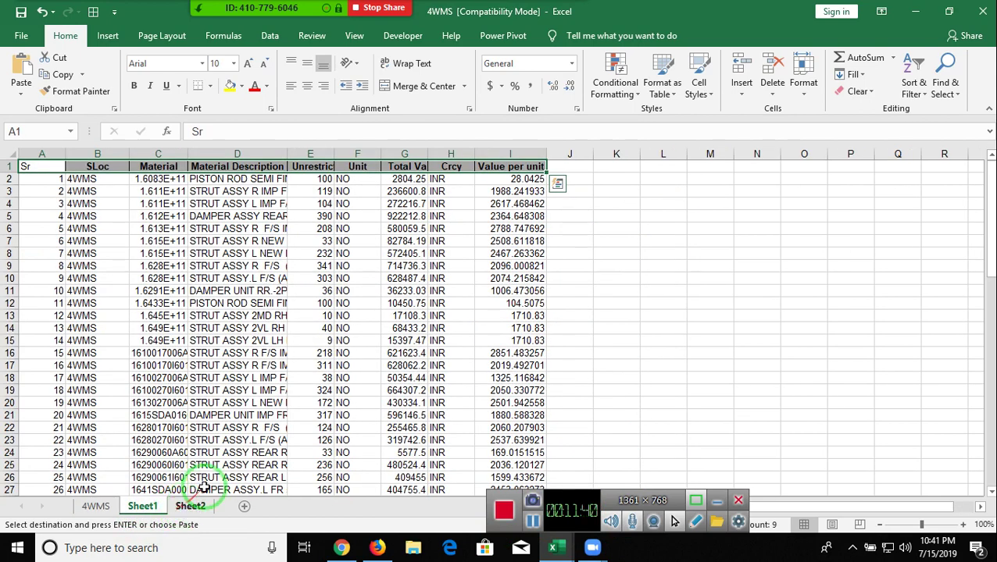
click(217, 353)
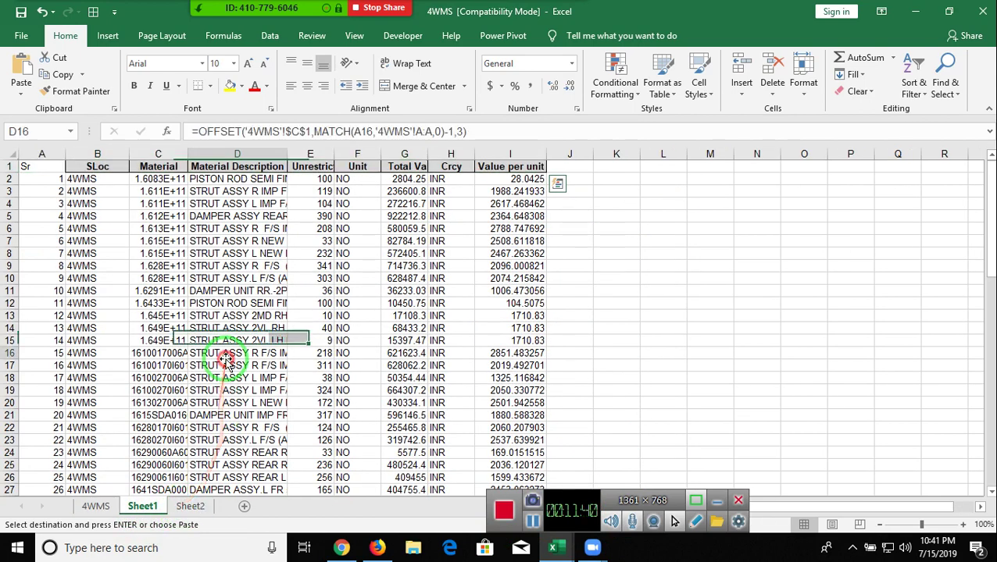
click(201, 508)
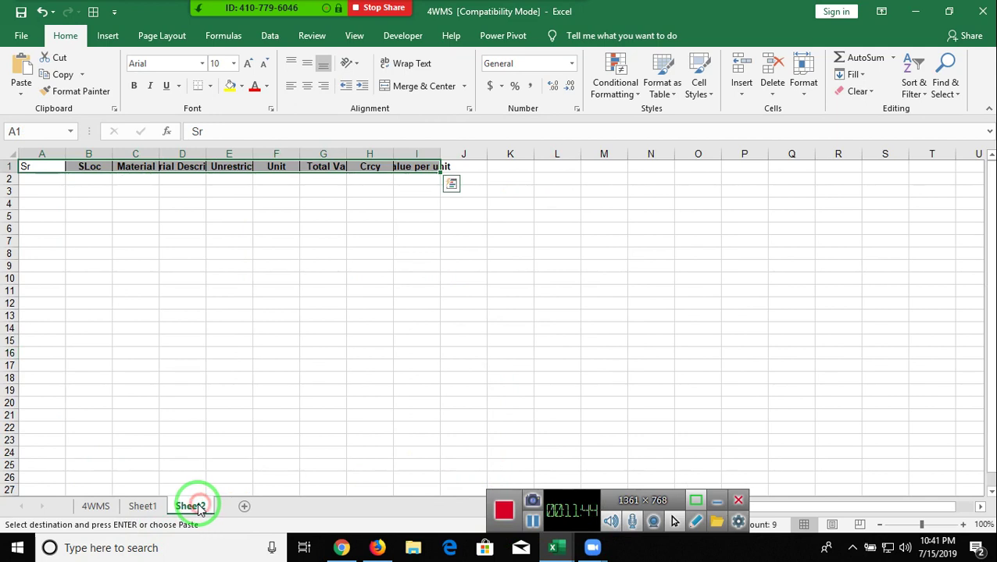
click(55, 184)
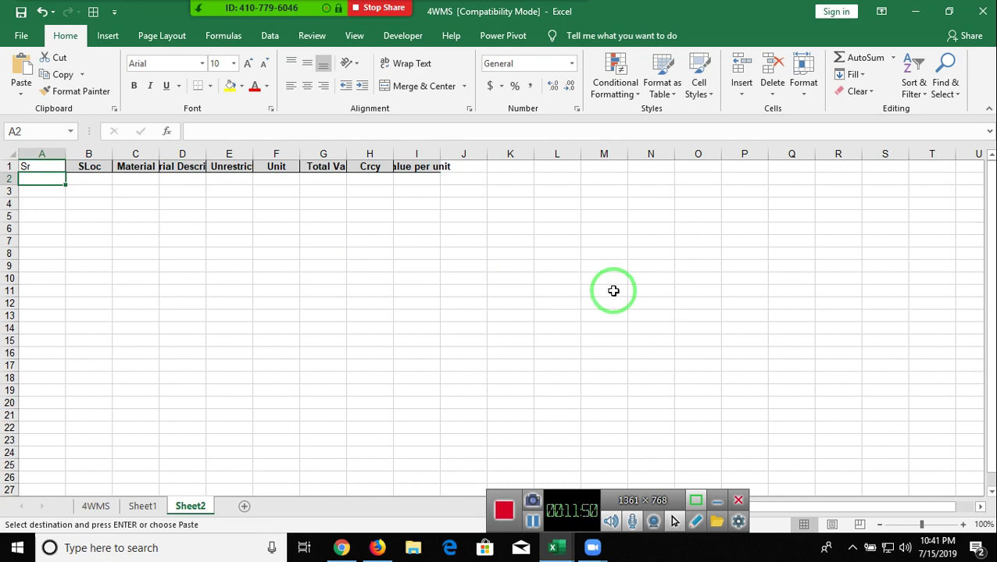
text(=)
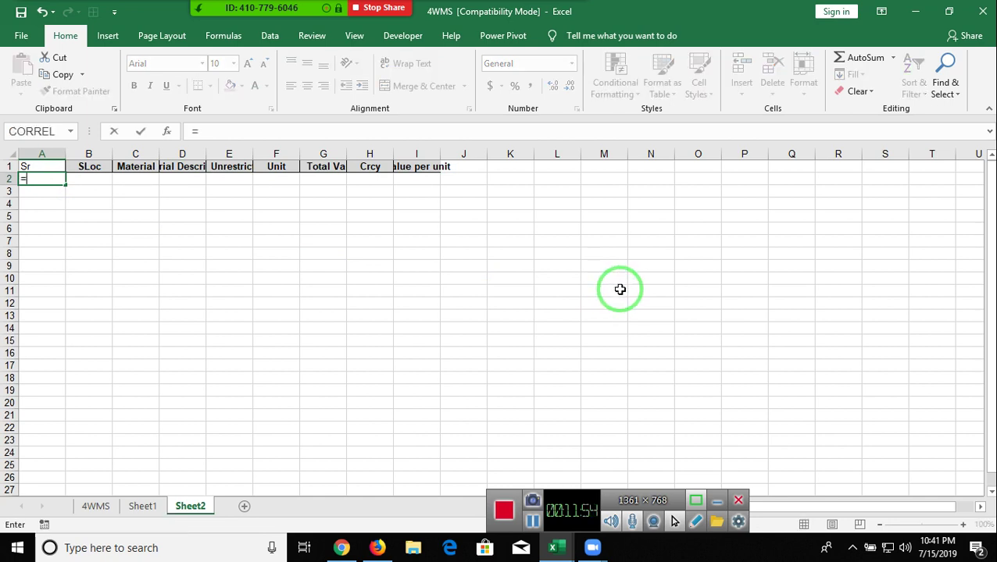
key(BackSpace)
text(1)
key(Return)
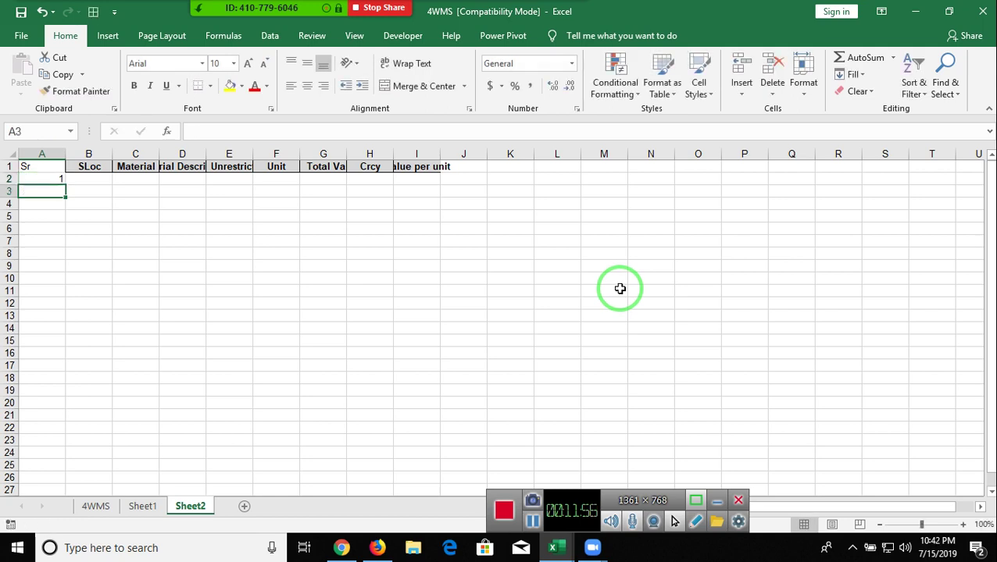
Enter =IF(A2+1>MAX('4WMS'!B:B),"",A2+1) in A3 and accept Excel's correction.
text(IF()
key(Up)
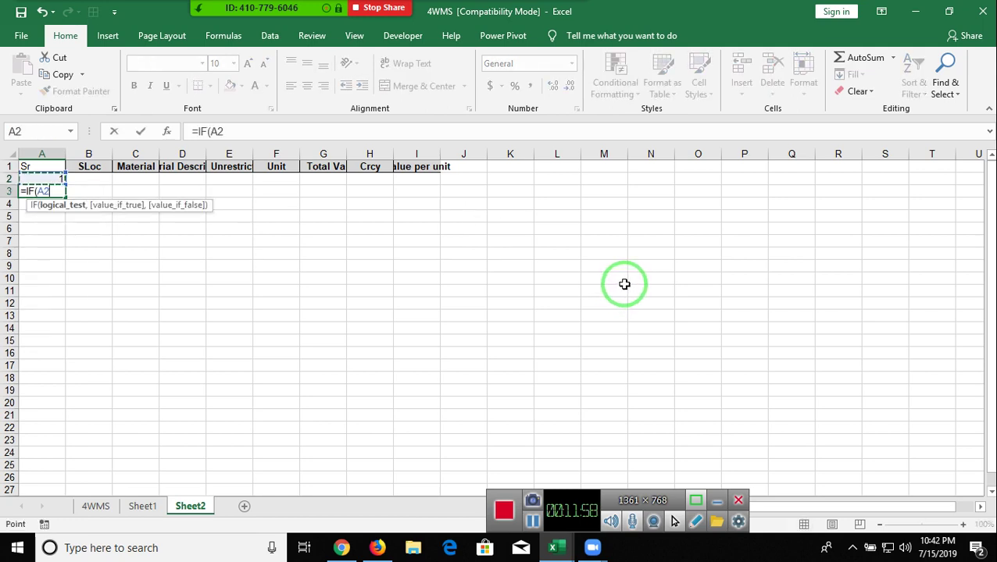
text(+1>)
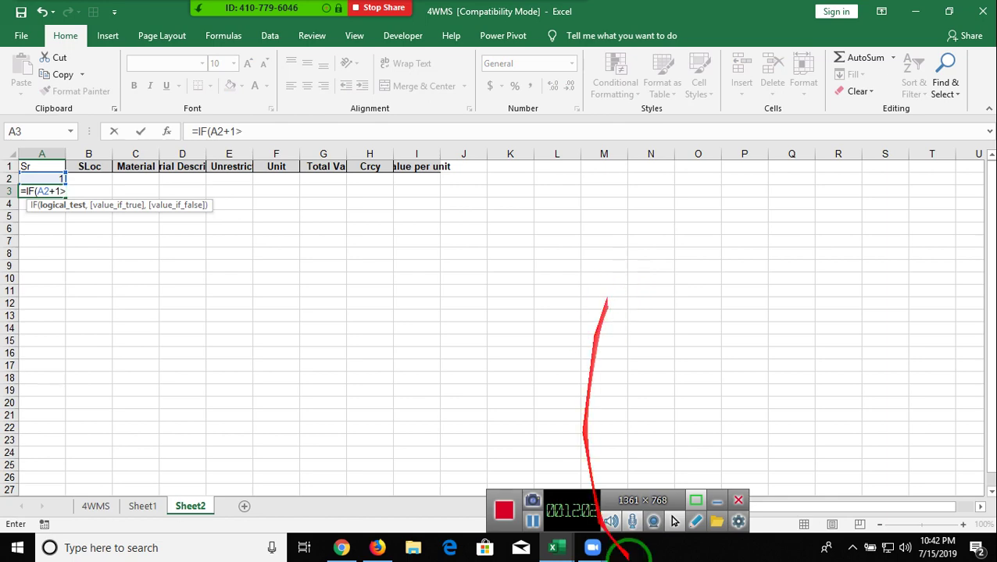
click(111, 505)
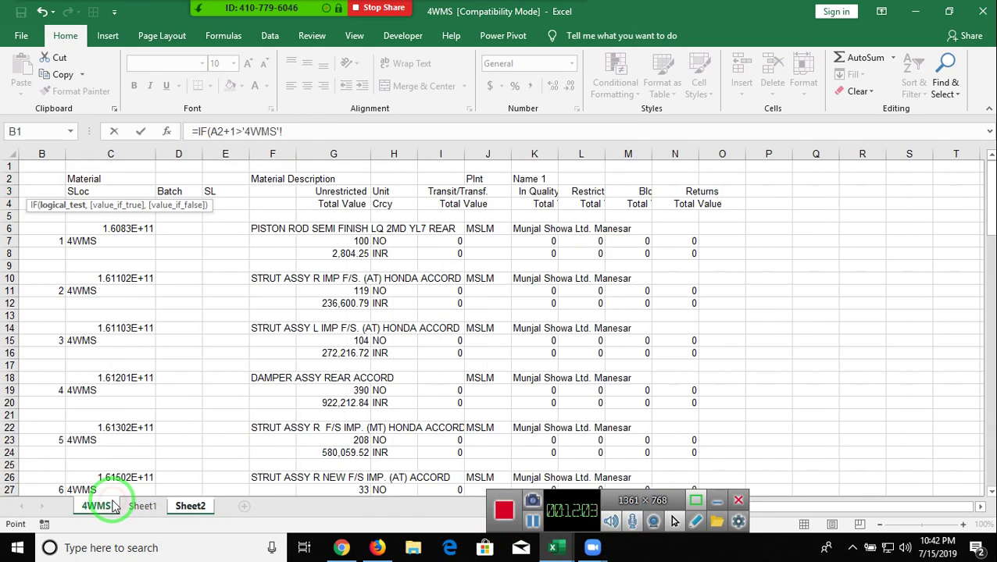
key(BackSpace)
key(BackSpace)
key(BackSpace)
key(BackSpace)
key(BackSpace)
key(BackSpace)
text(max)
key(Tab)
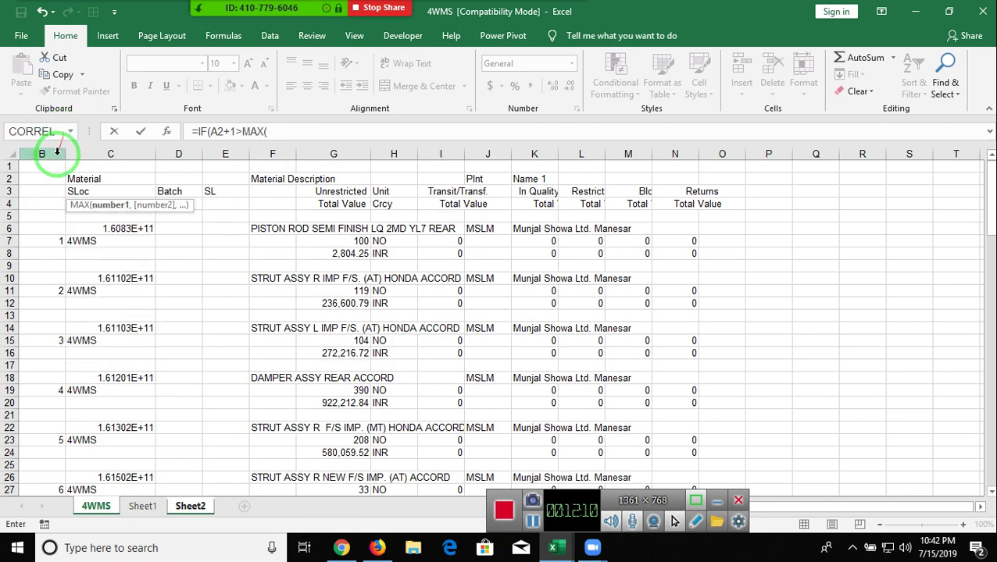
click(49, 153)
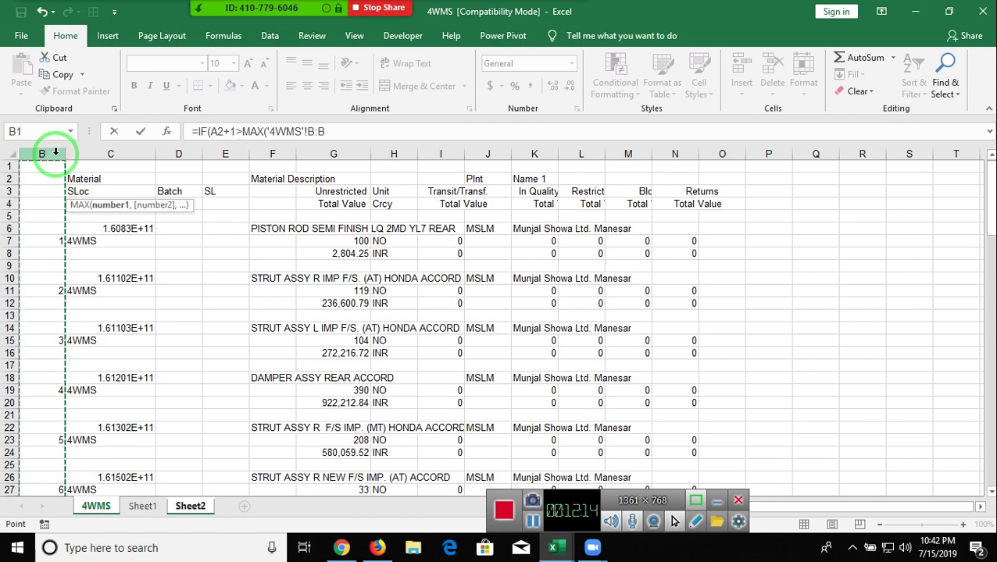
text())
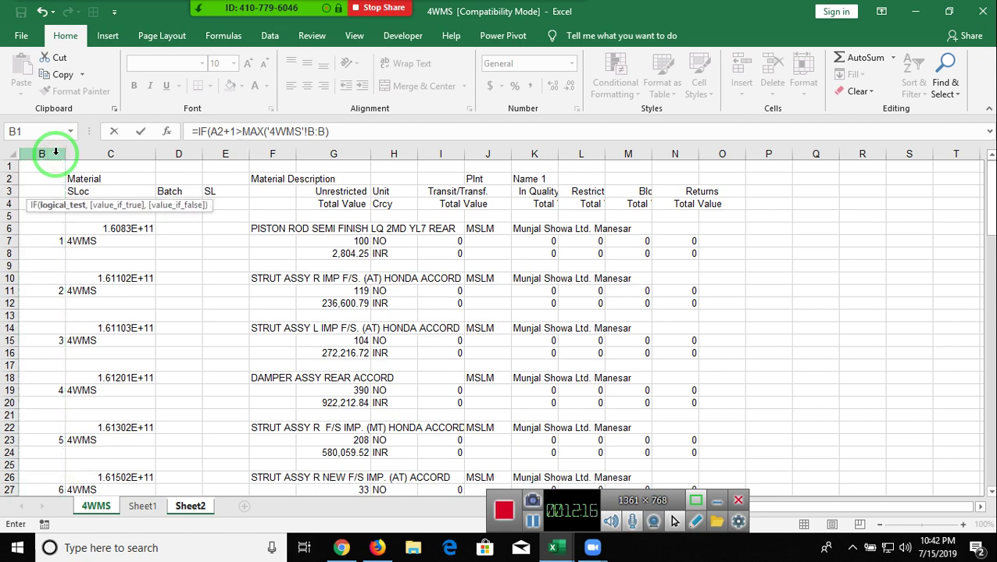
text(,"")
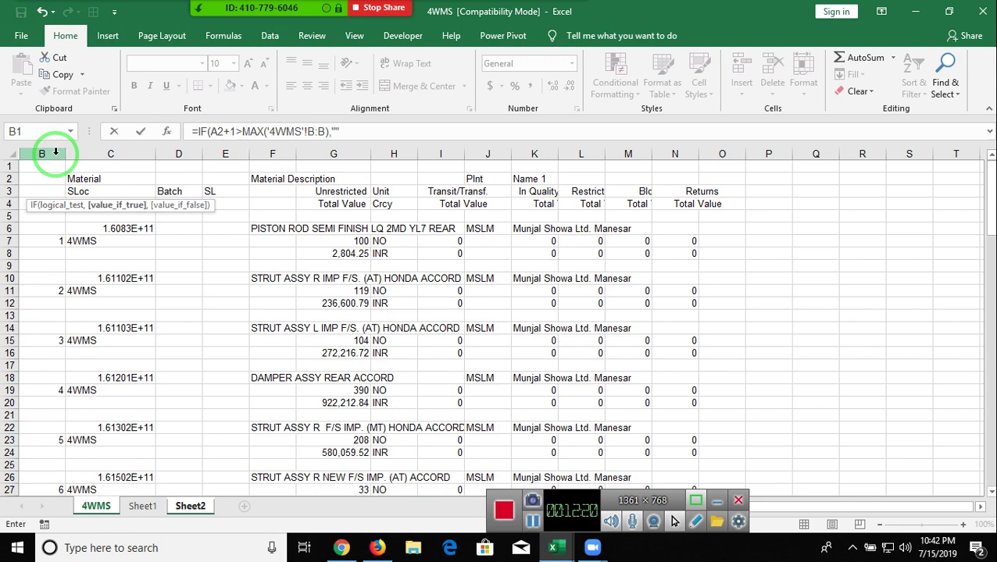
text(,a2+)
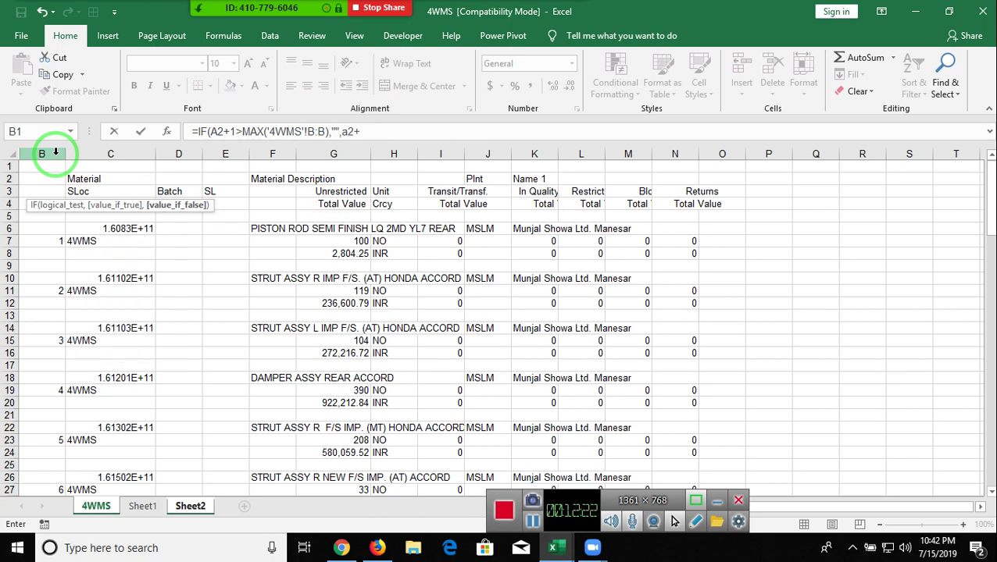
key(Return)
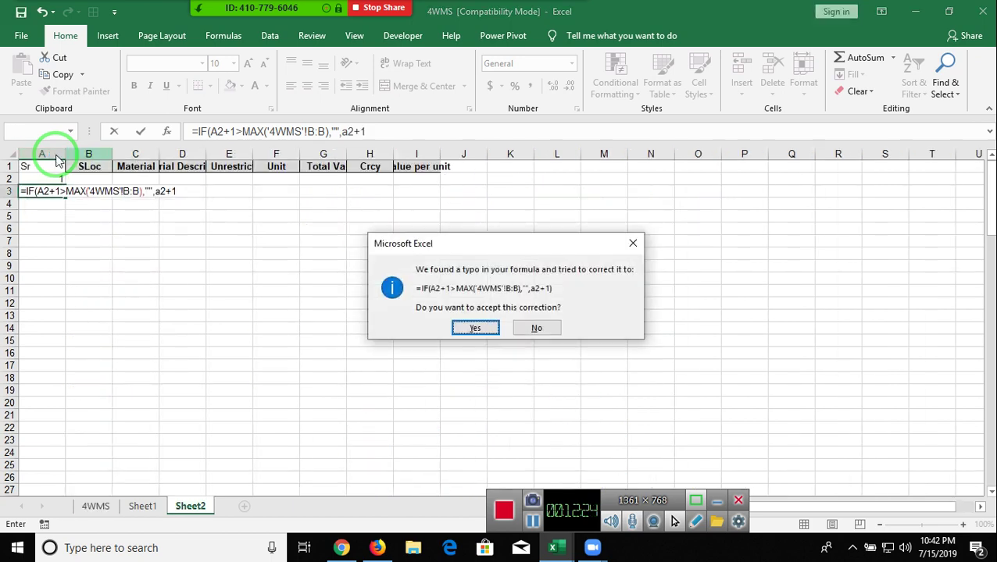
key(Return)
key(Up)
Look over the 4WMS and Sheet1 sheets, then return to Sheet2.
click(92, 506)
scroll(47, 407, down, 3)
scroll(49, 409, down, 9)
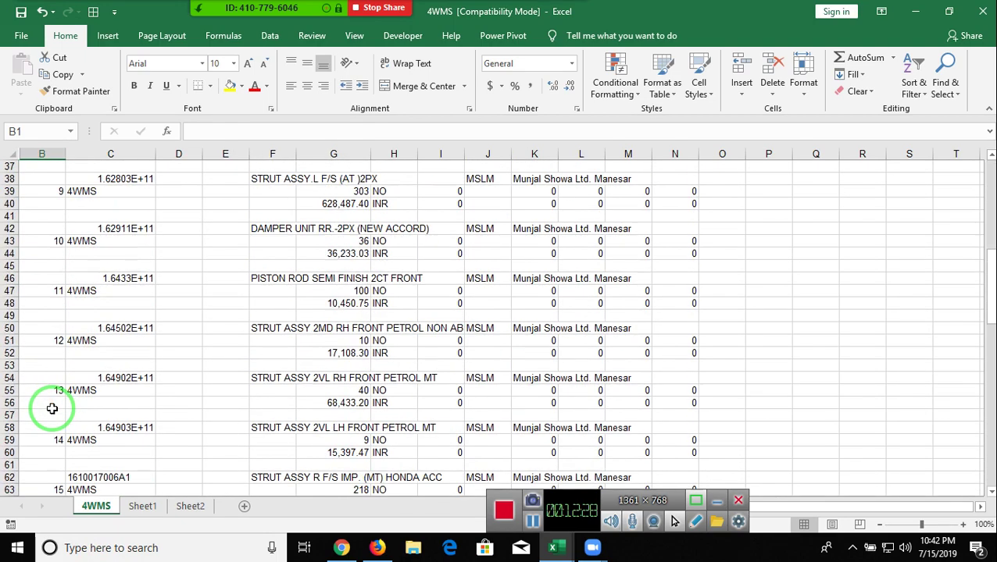
click(145, 509)
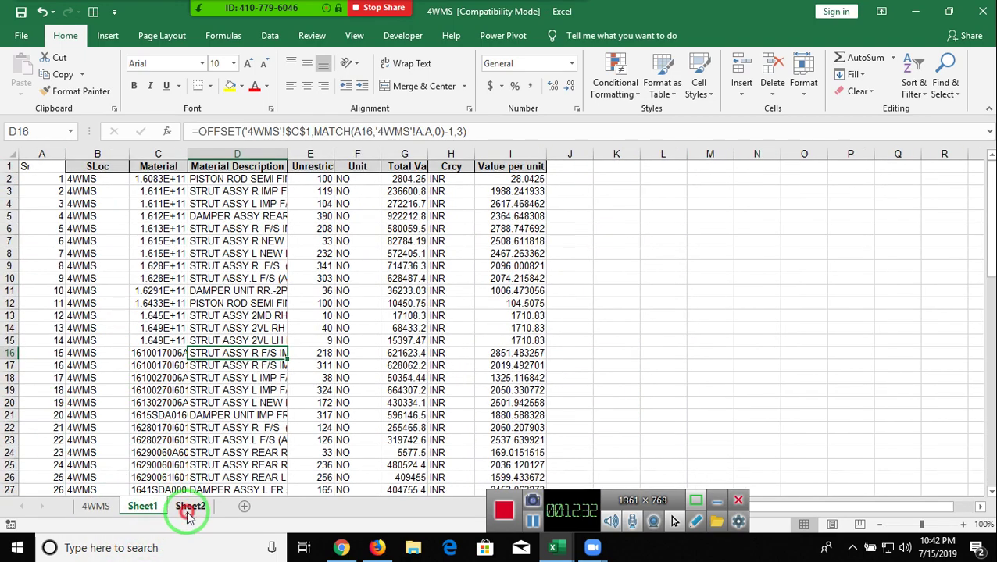
click(190, 506)
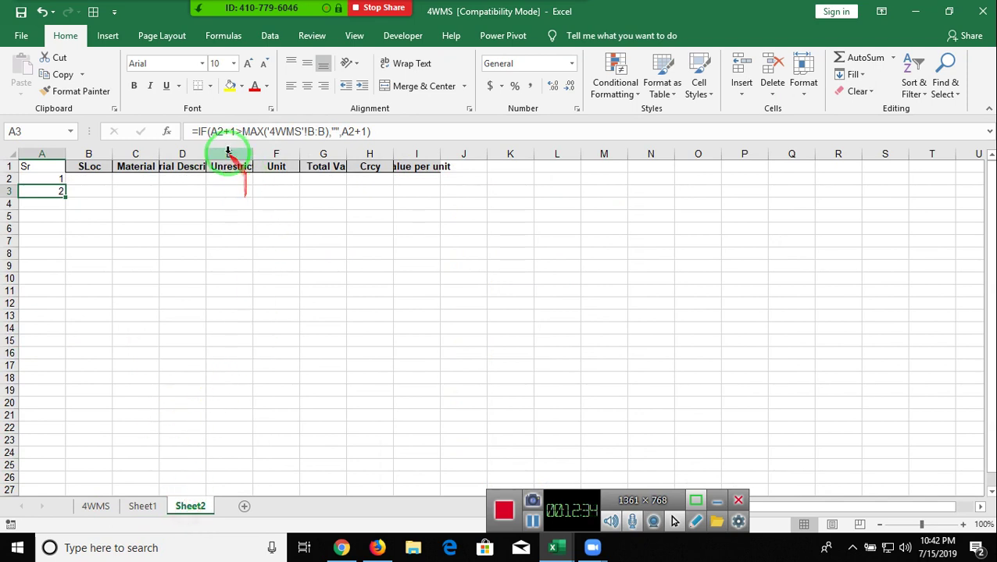
Wrap A3's IF formula in IFERROR with a blank "" result.
click(196, 132)
text(IF)
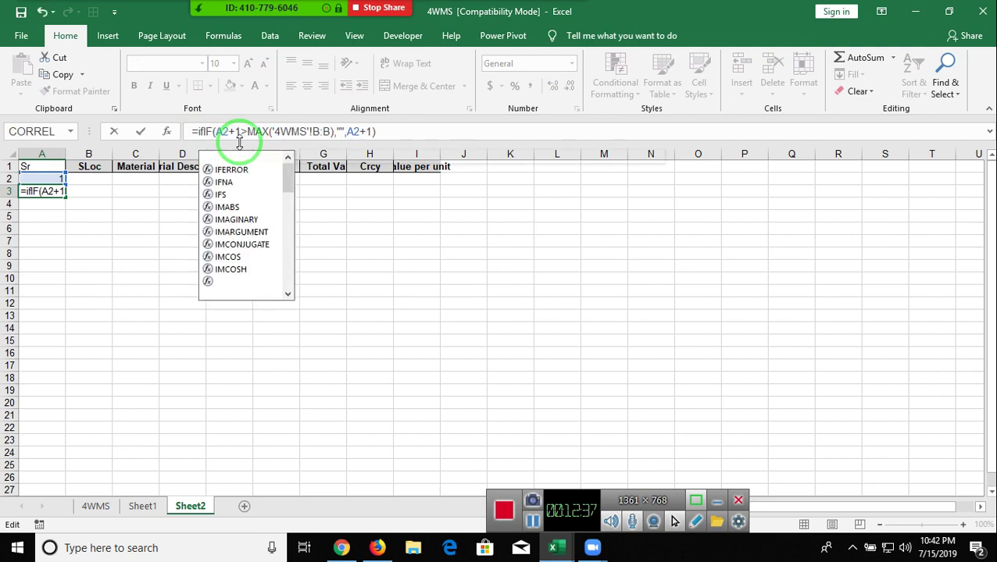
key(Down)
key(Tab)
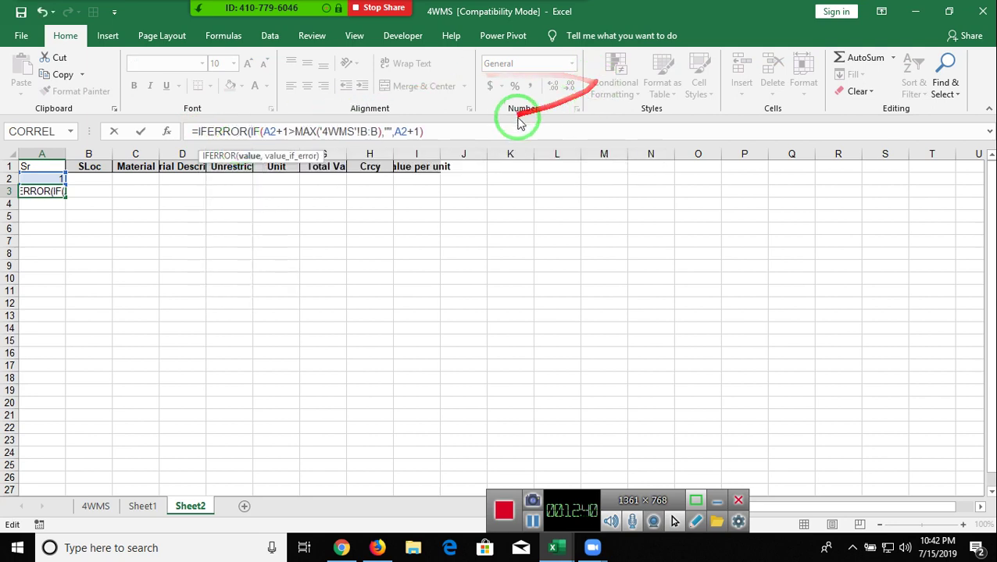
click(510, 131)
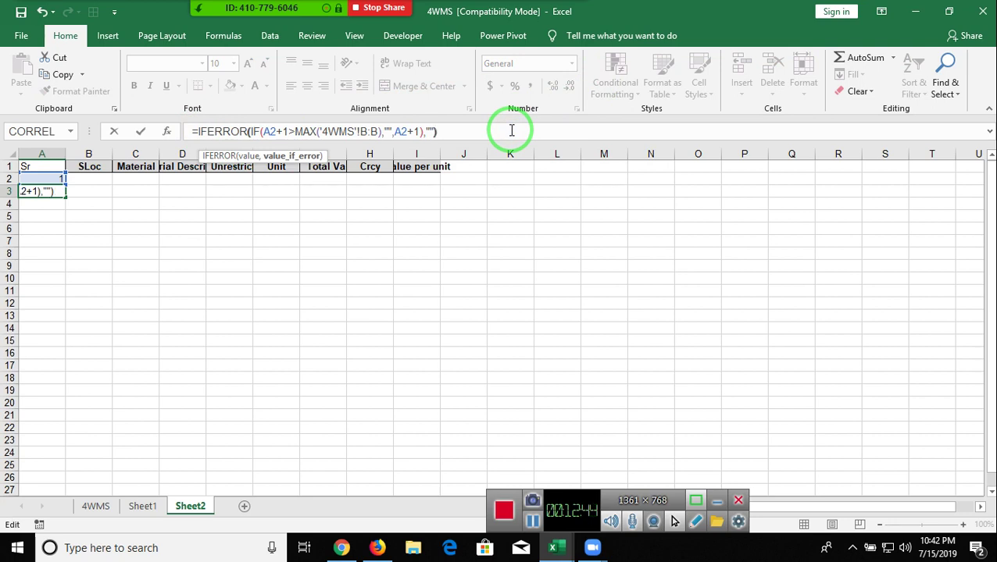
key(ctrl+Return)
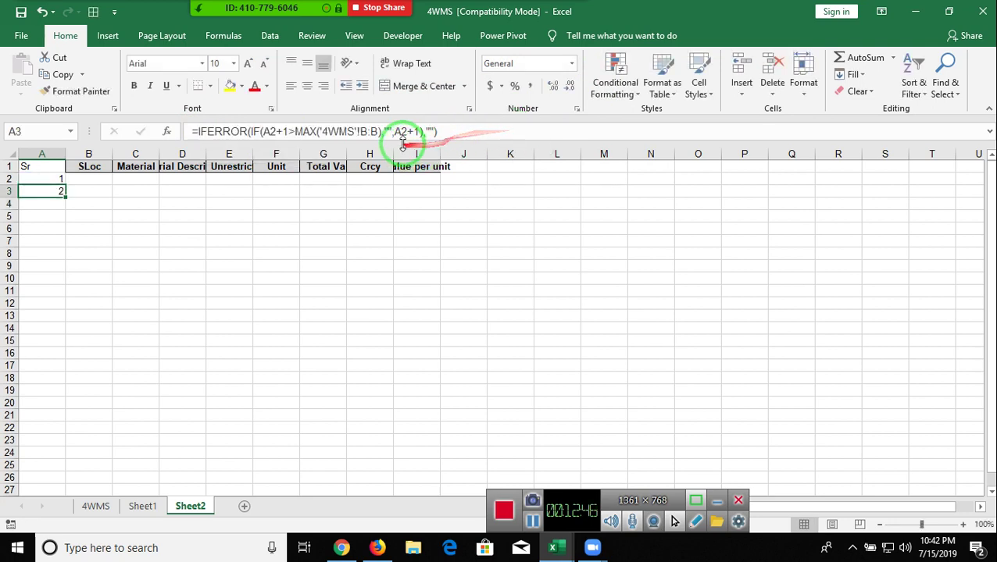
click(391, 131)
click(395, 132)
click(262, 131)
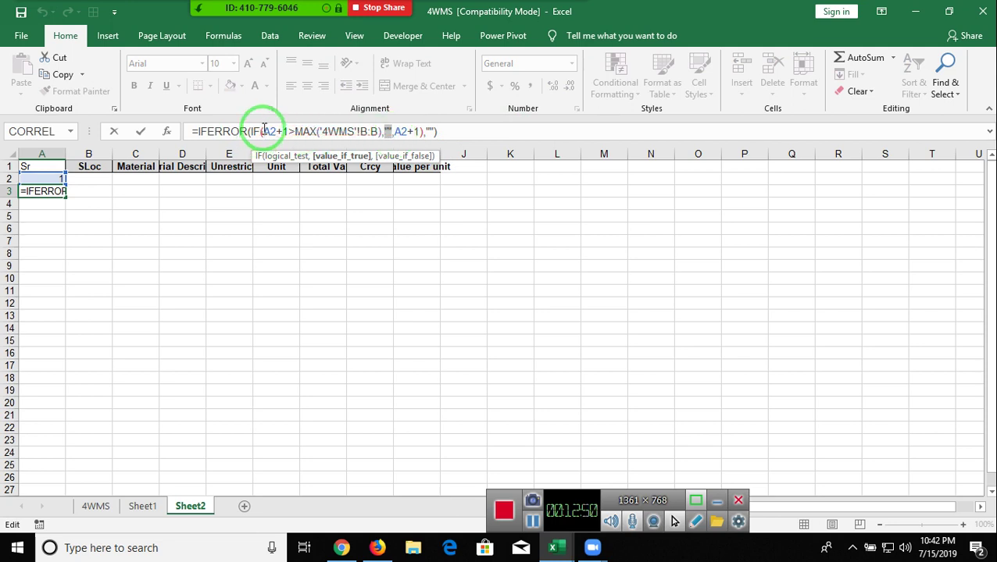
mouse_move(265, 131)
mouse_down()
mouse_move(286, 133)
mouse_move(273, 221)
mouse_up()
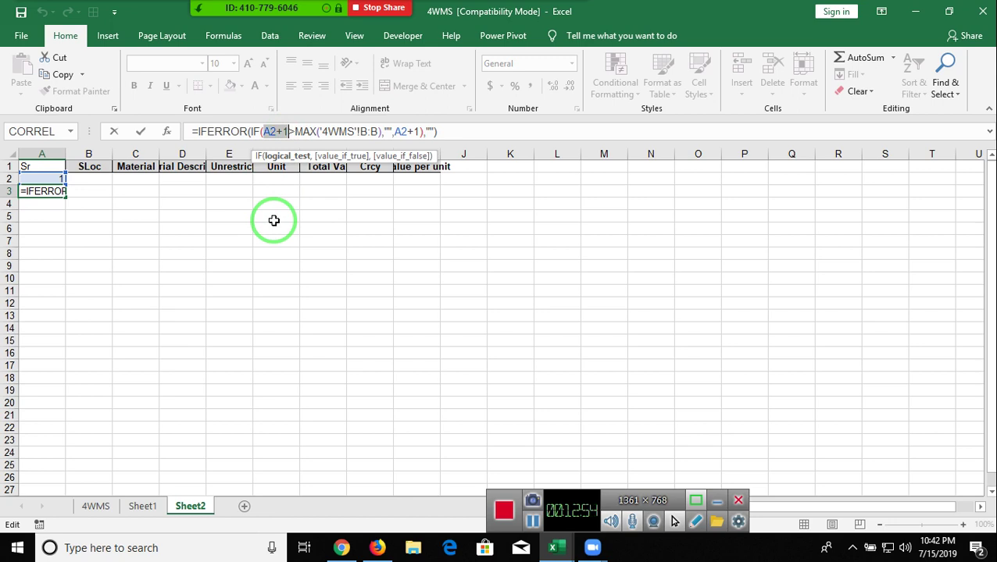
key(Return)
Fill the A3 formula down A3:A44, then settle on cell B2 under SLoc.
key(Up)
key(shift+Down)
key(shift+Down)
key(shift+Down)
key(shift+Down)
key(shift+Down)
key(shift+Down)
key(shift+Down)
key(shift+Down)
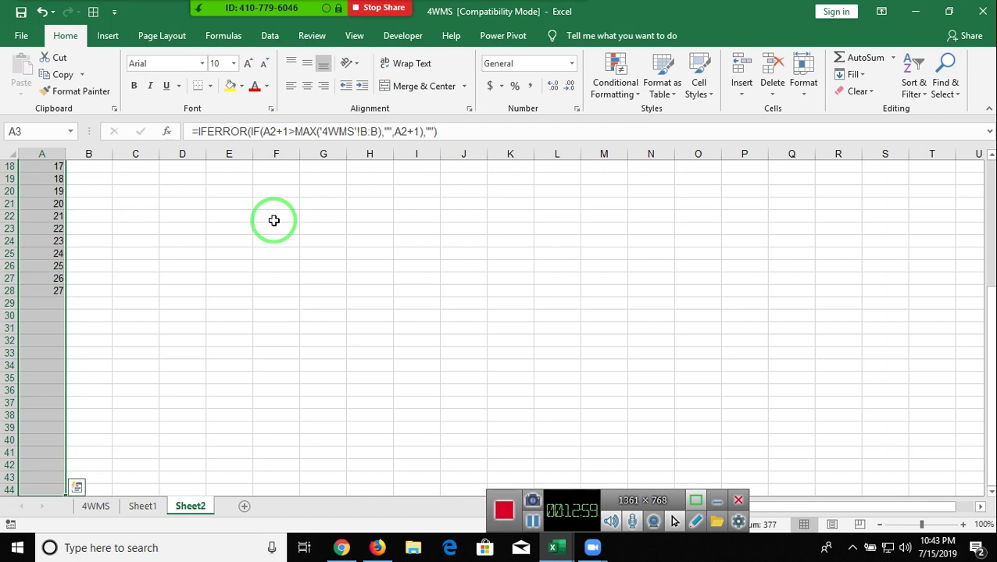
key(ctrl+Home)
key(Down)
key(ctrl+Down)
key(Up)
key(Up)
key(Up)
key(Up)
key(Up)
key(Up)
key(Up)
key(Up)
key(Up)
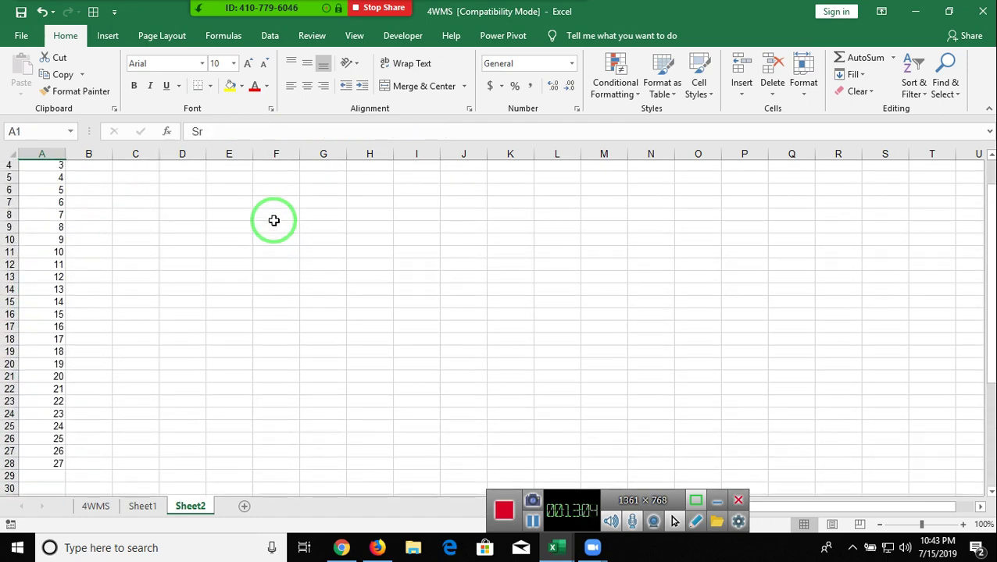
key(Right)
key(Down)
key(Up)
key(Down)
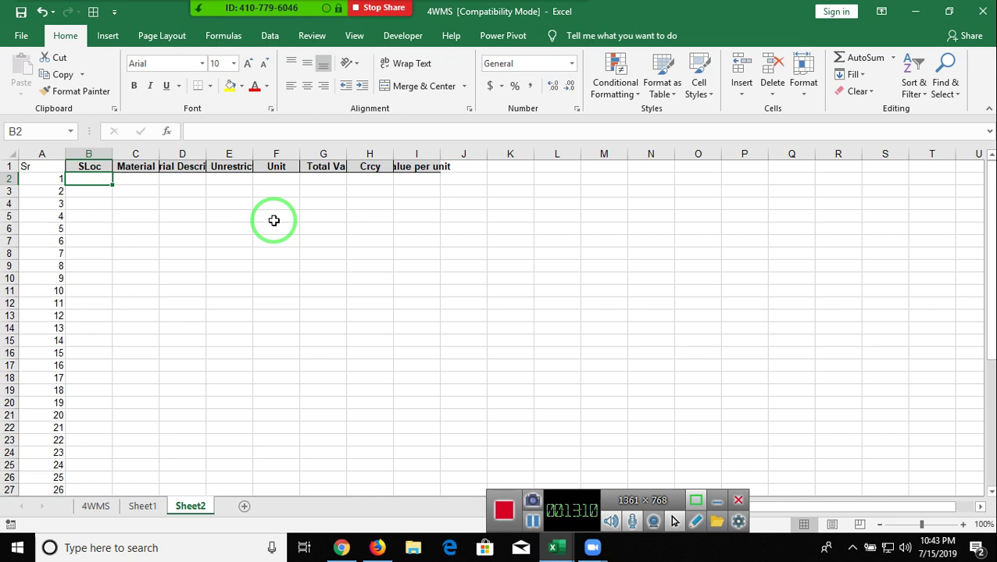
Enter =MATCH(A2,'4WMS'!B:B,0) in Sheet2 cell B2.
text(=)
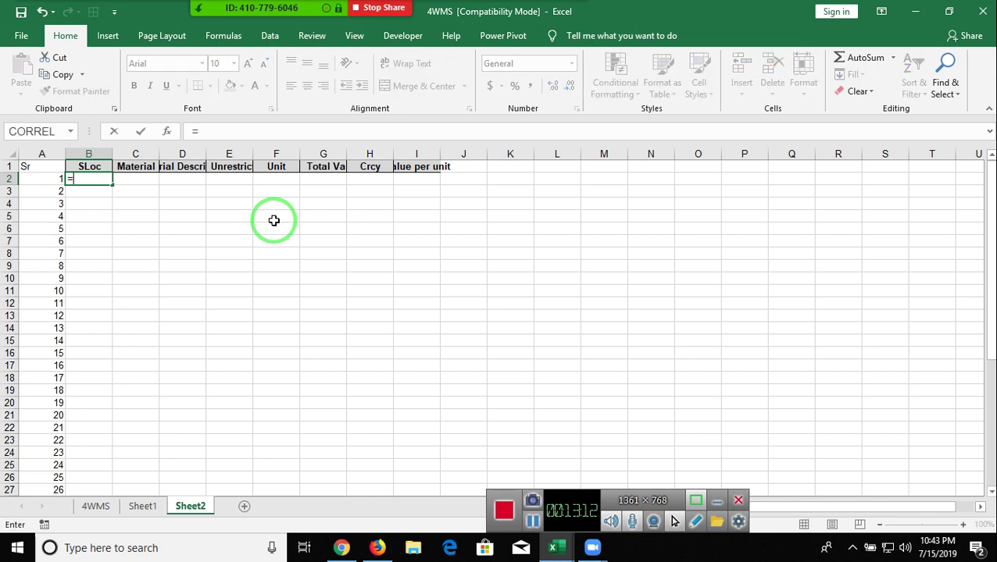
text(mat)
key(Tab)
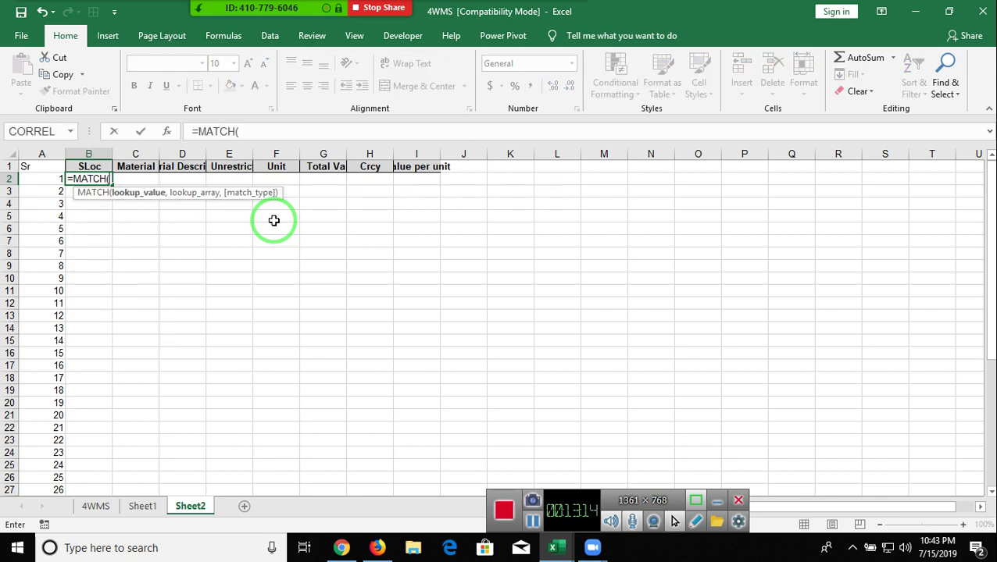
key(Left)
text(,)
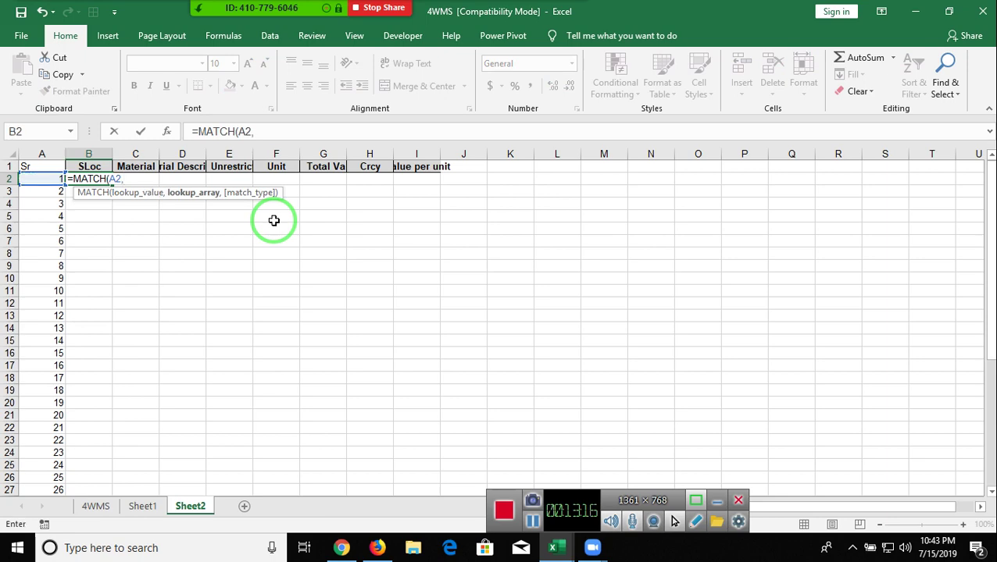
click(96, 506)
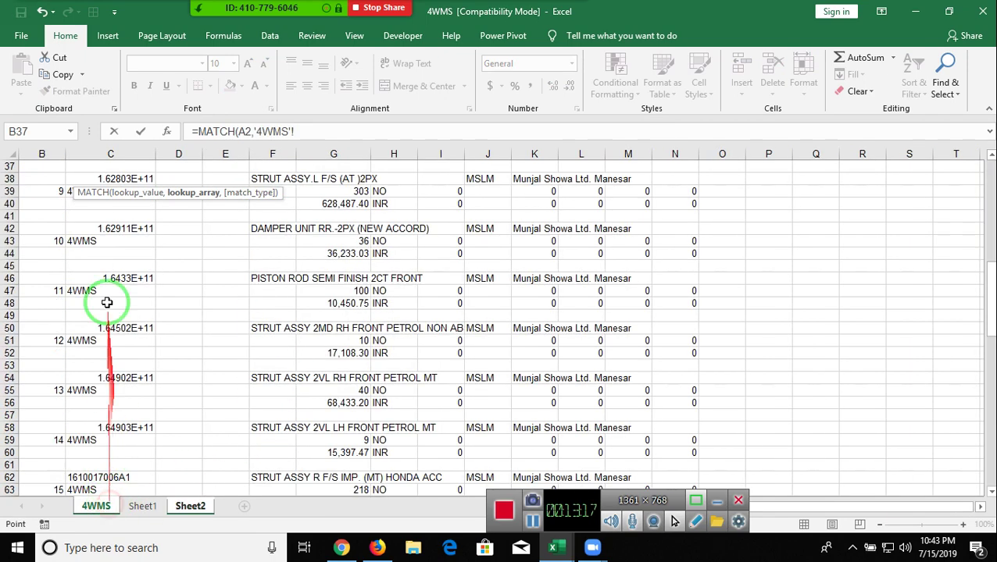
scroll(79, 235, up, 5)
scroll(78, 230, up, 1)
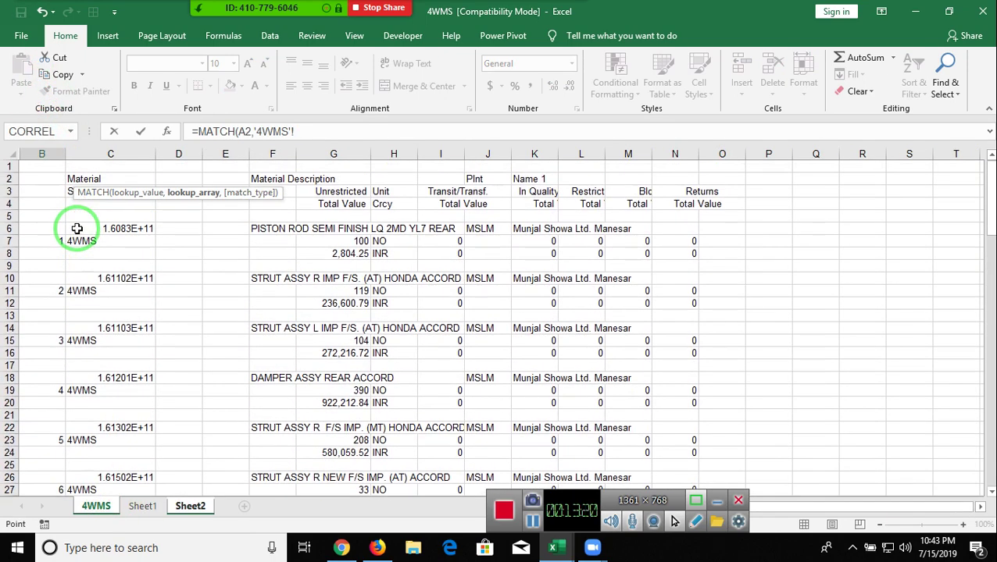
click(59, 151)
text(,0))
key(Return)
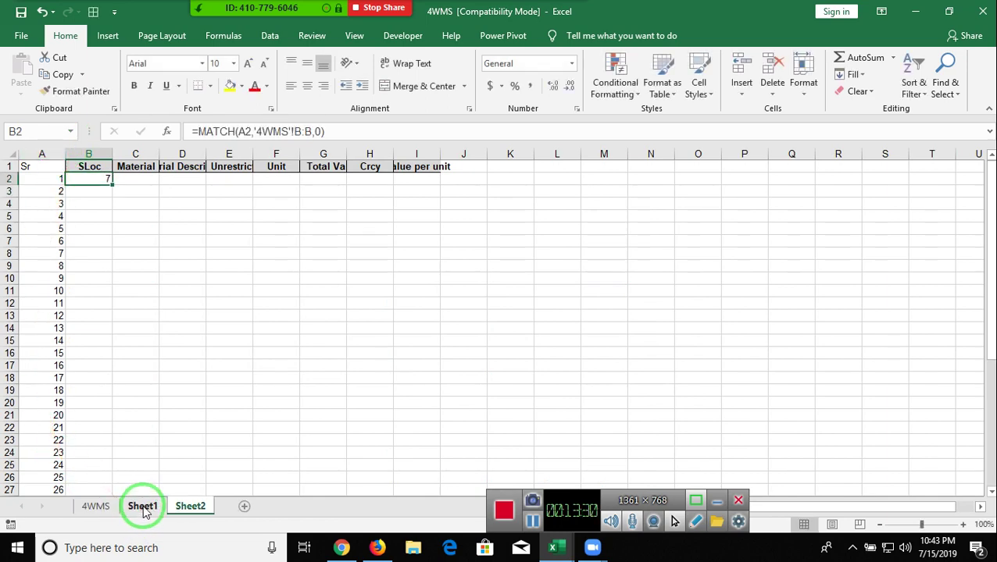
Check cells C7 and B7 on 4WMS and the Sheet1 summary, then return to Sheet2.
click(96, 506)
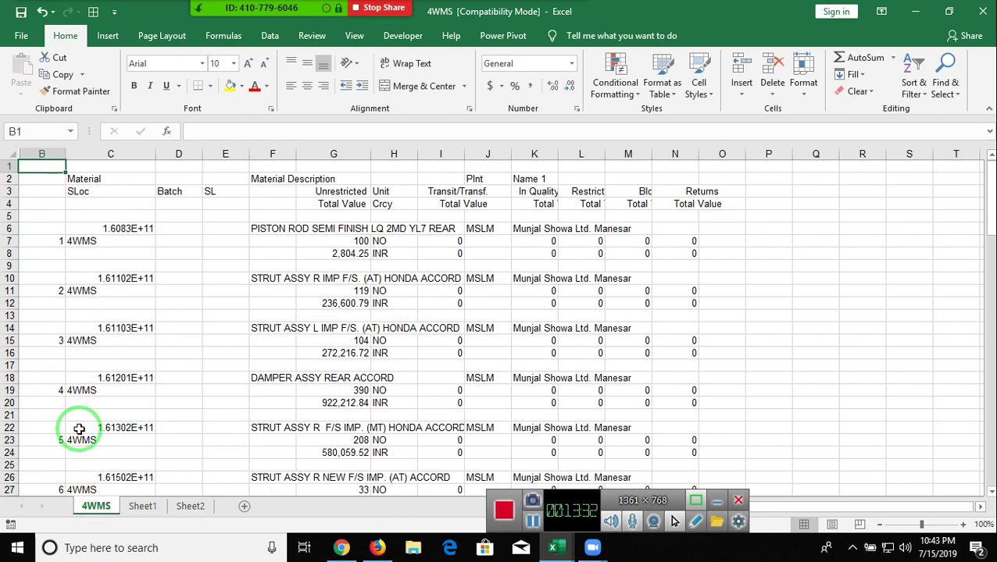
click(92, 244)
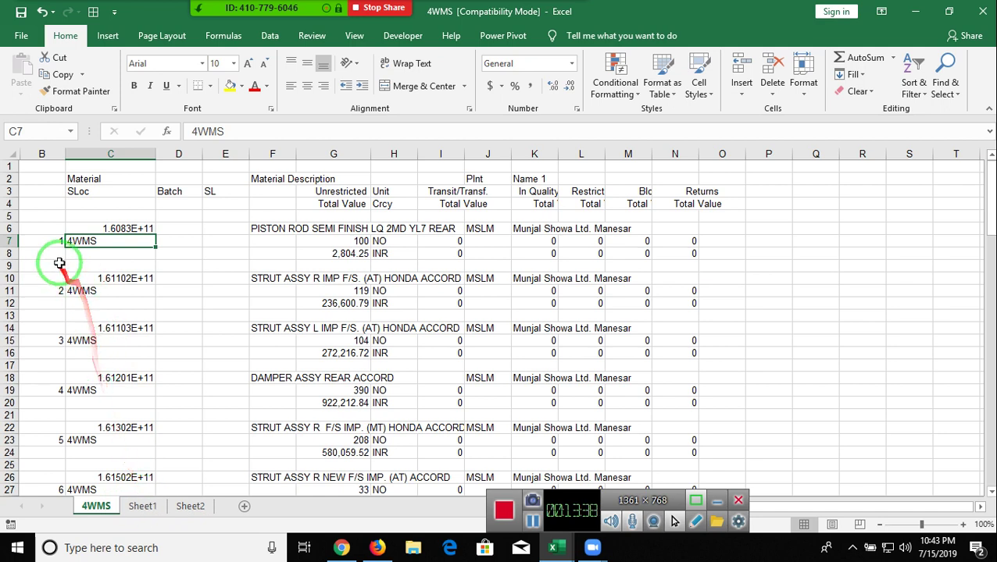
click(39, 240)
key(Right)
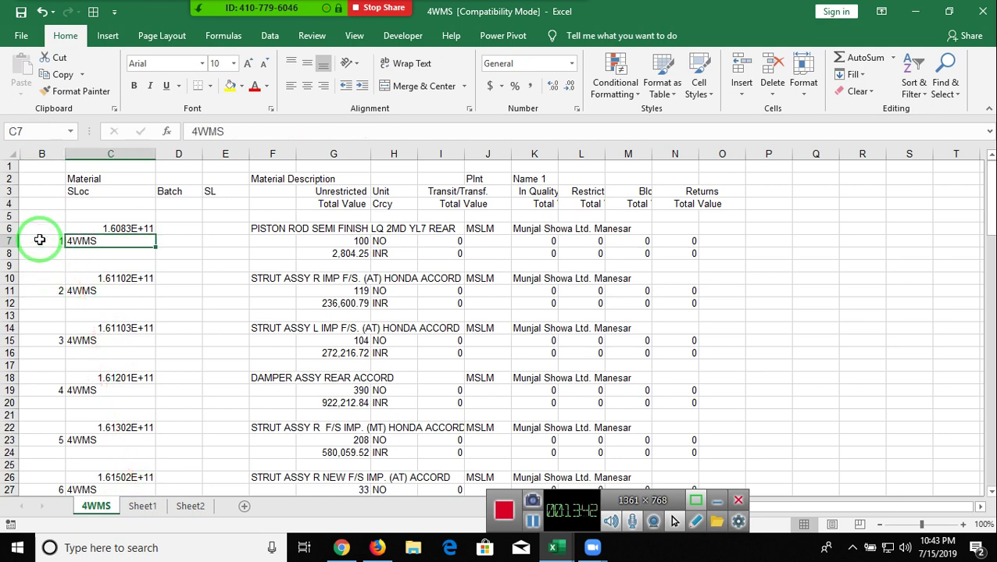
click(143, 506)
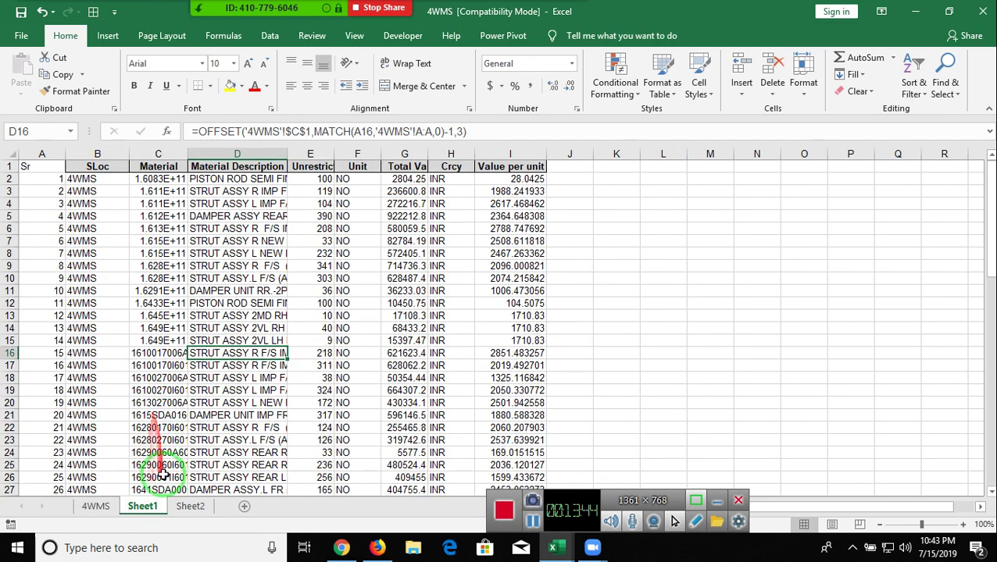
click(199, 506)
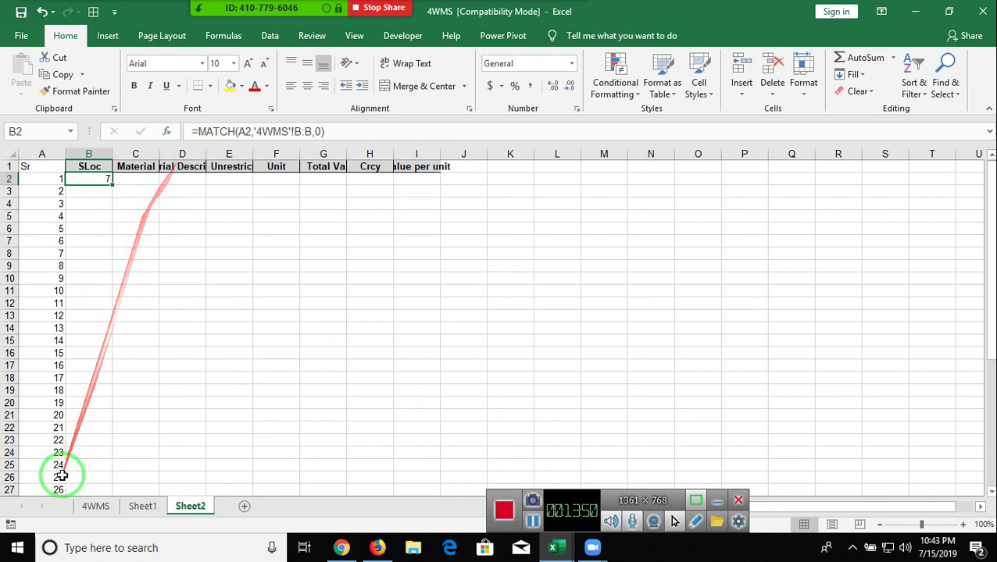
Change B2 to =OFFSET('4WMS'!B1,MATCH(A2,'4WMS'!B:B,0)-1,1) and compare against the 4WMS sheet.
click(195, 132)
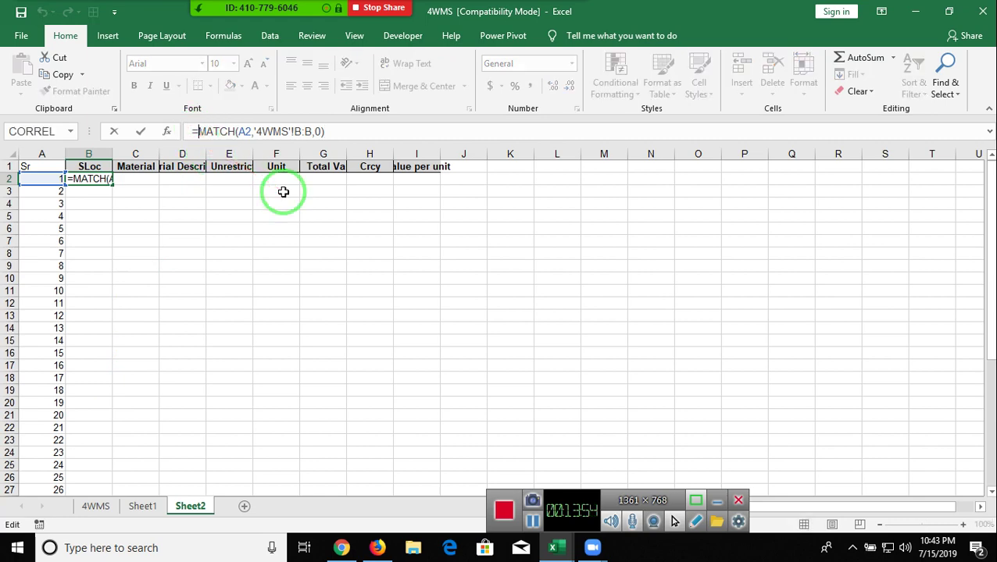
text(off)
key(Tab)
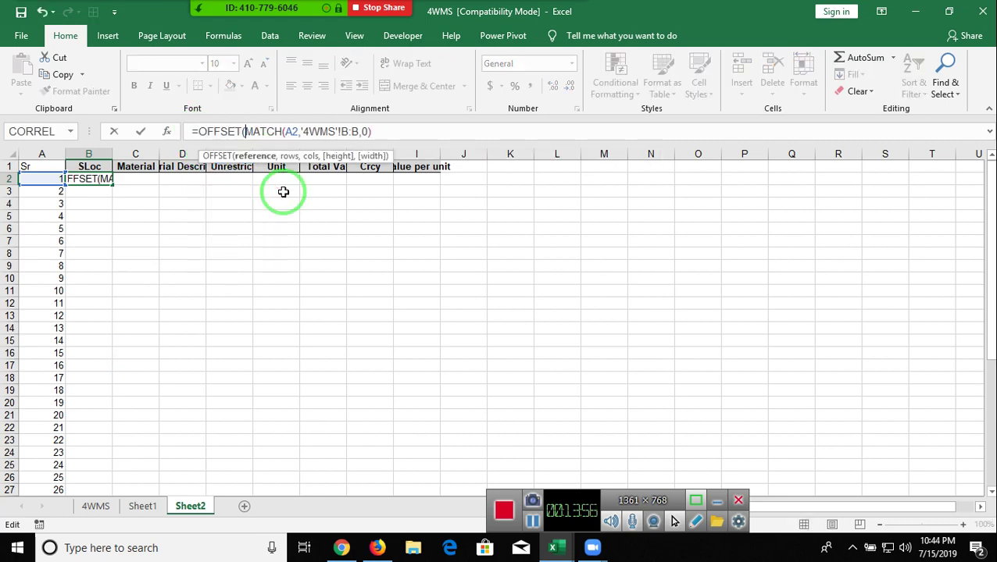
click(96, 506)
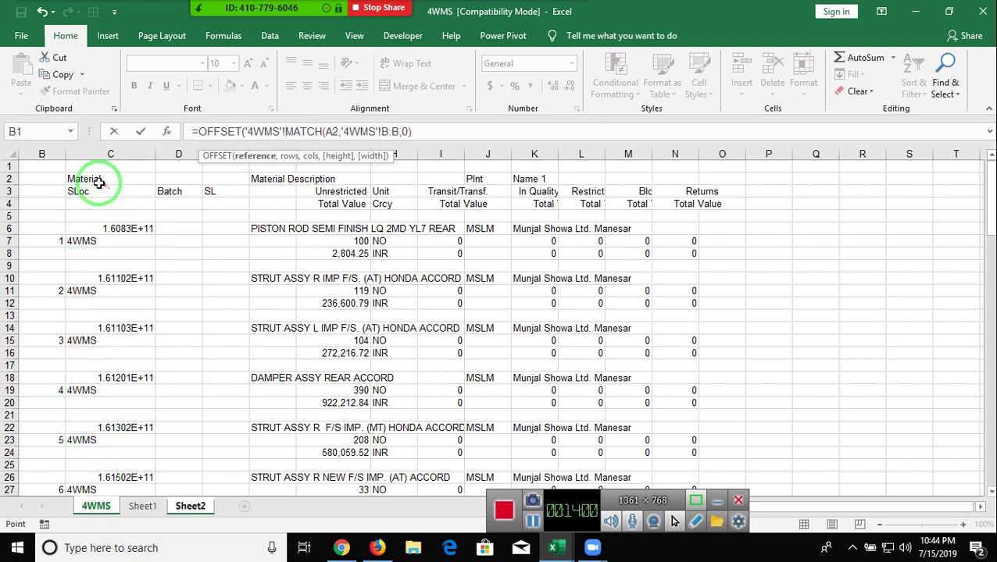
click(48, 164)
text(,)
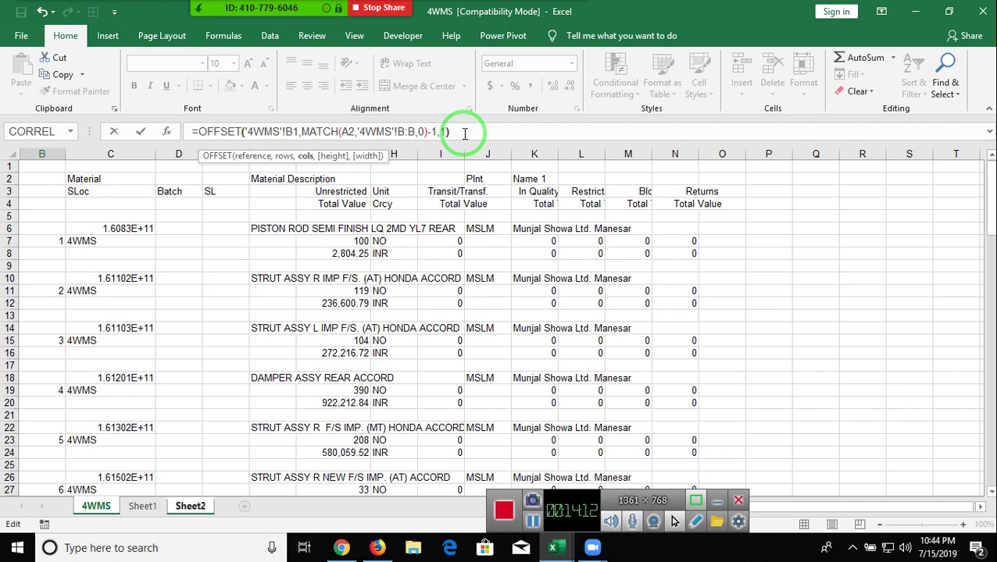
text(1)
key(Return)
key(Up)
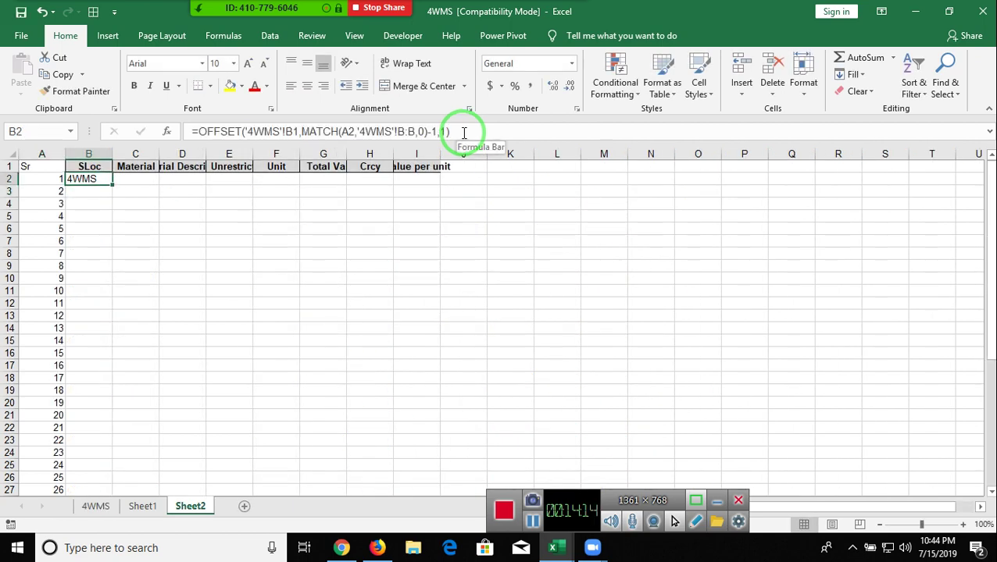
click(106, 506)
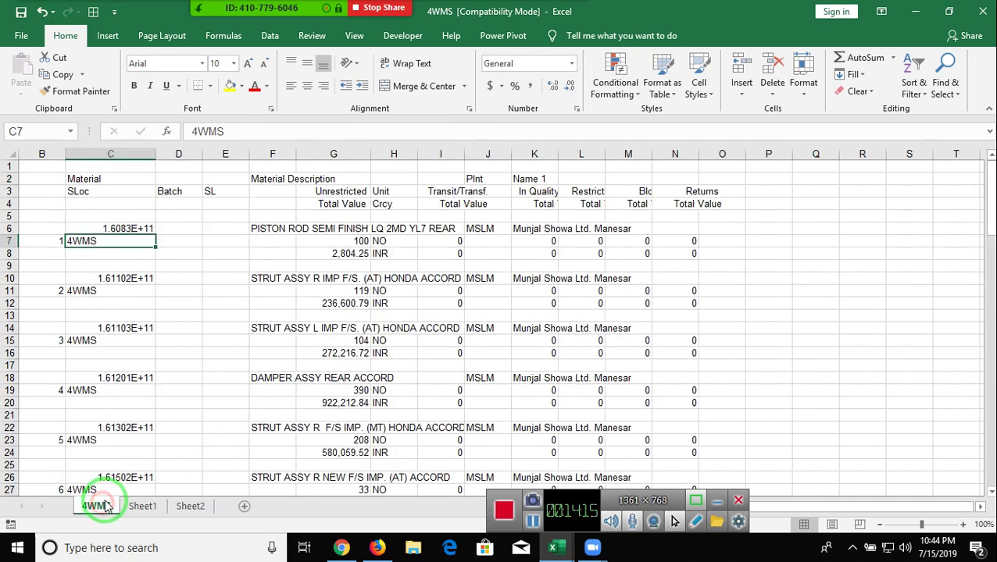
click(185, 512)
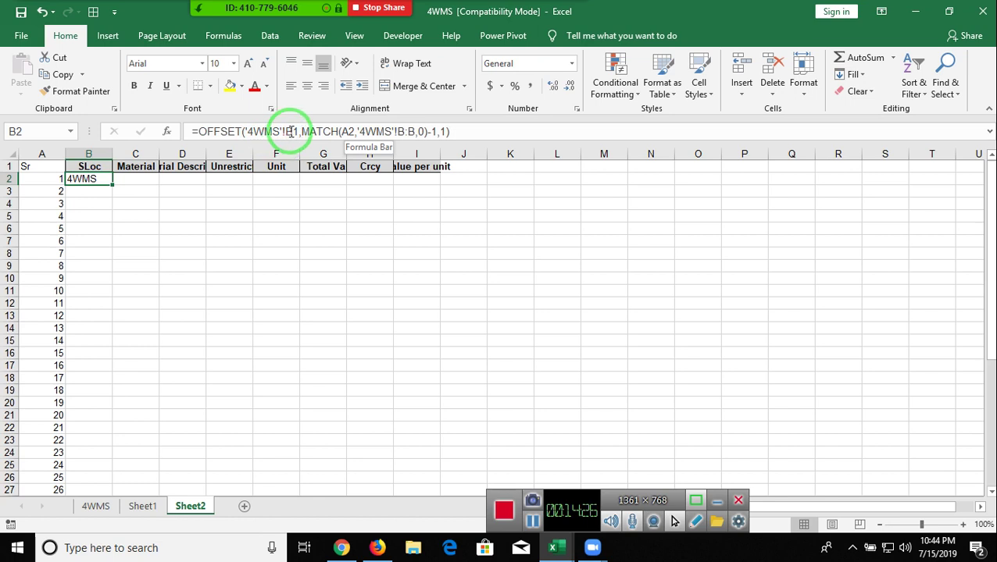
Make the OFFSET anchor in B2 the absolute '4WMS'!$B$1.
click(291, 131)
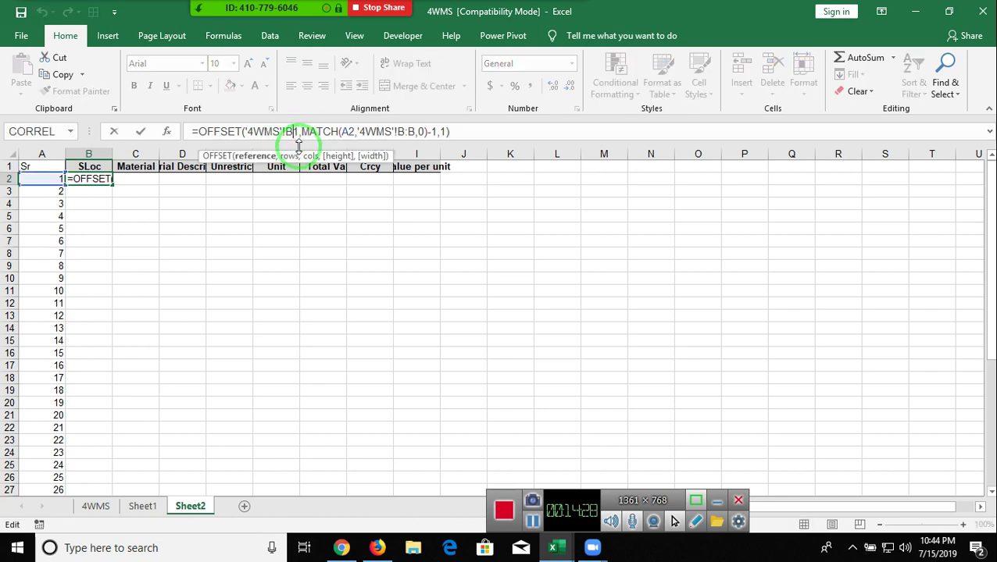
key(F4)
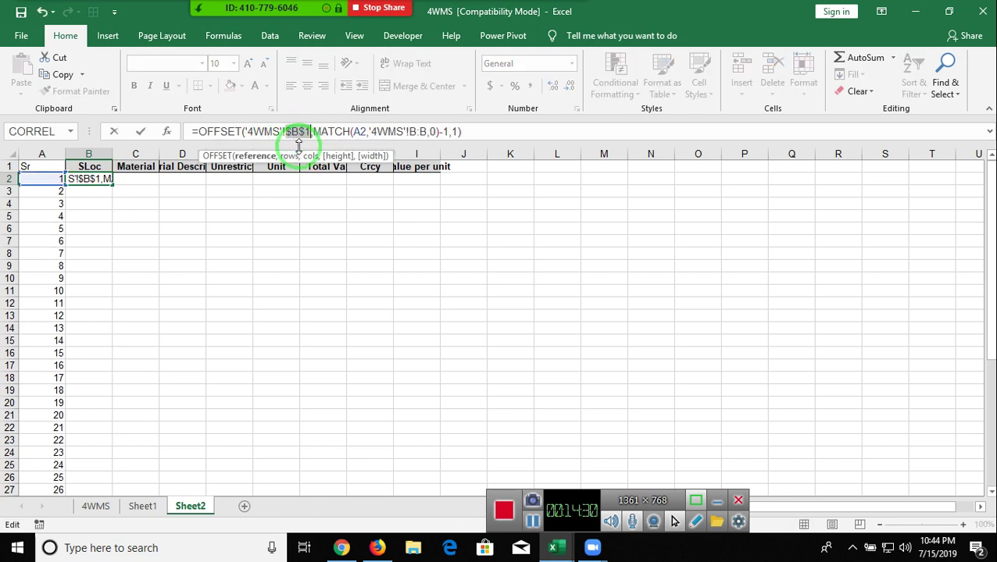
key(Return)
key(Up)
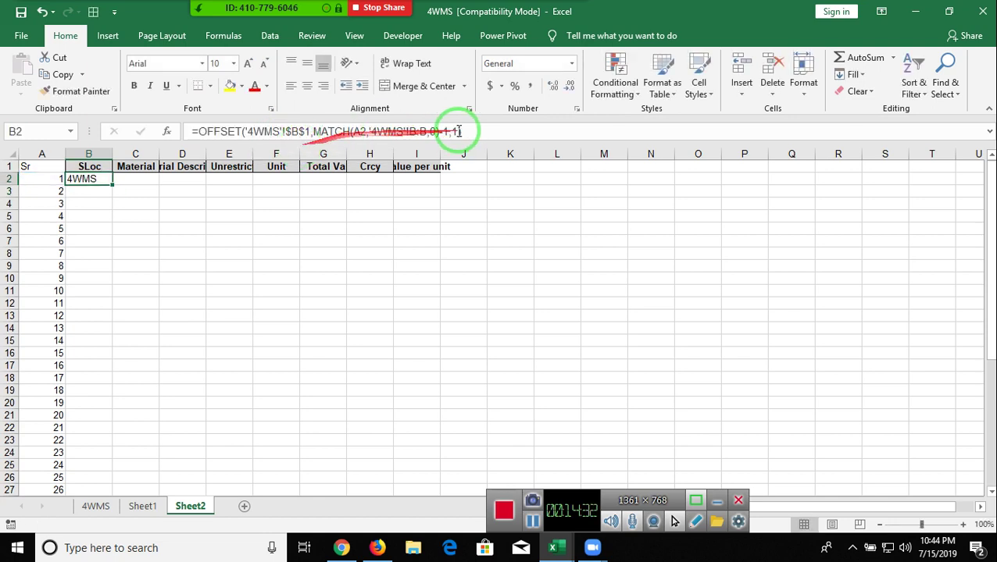
Copy B2's OFFSET formula into Material cell C2.
drag(471, 131, 17, 125)
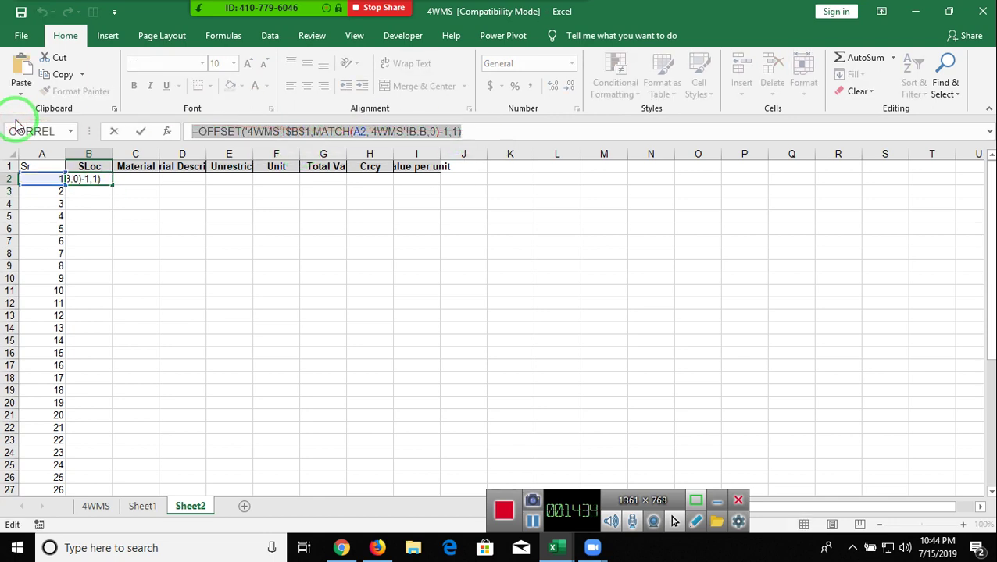
key(Escape)
key(Right)
key(ctrl+v)
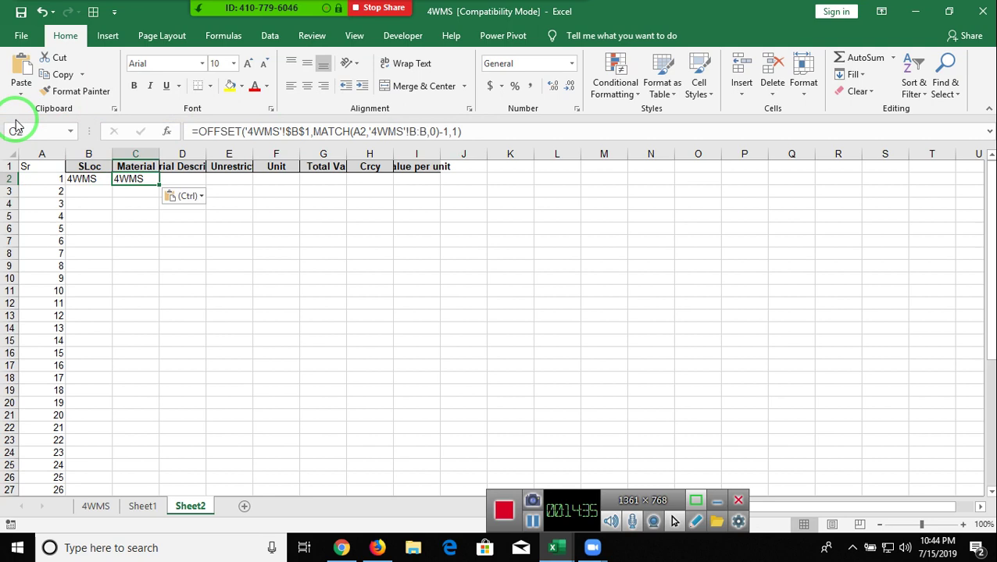
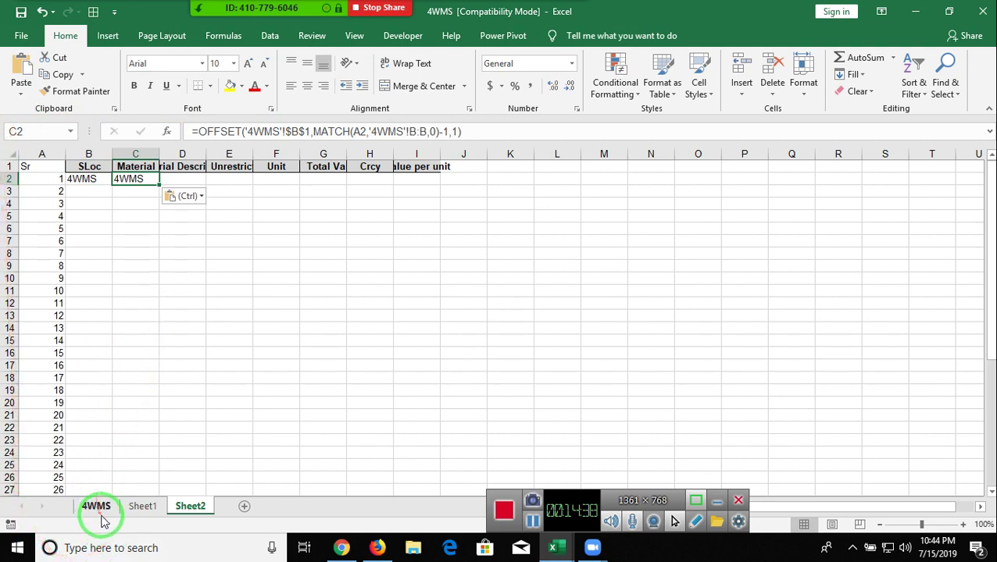
Change C2's OFFSET row offset to -2 and paste the lookup formula into D2.
double_click(443, 133)
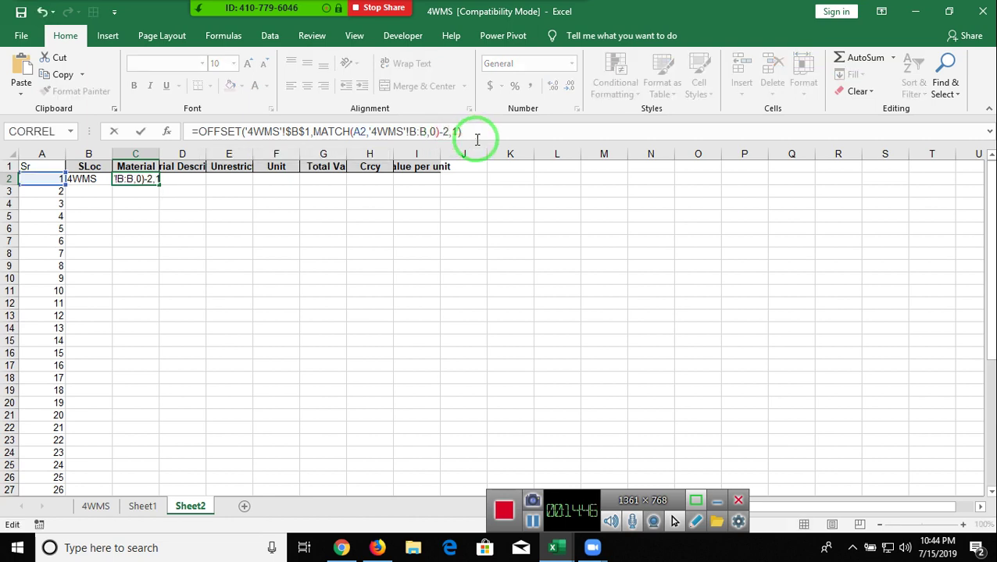
key(Return)
key(Up)
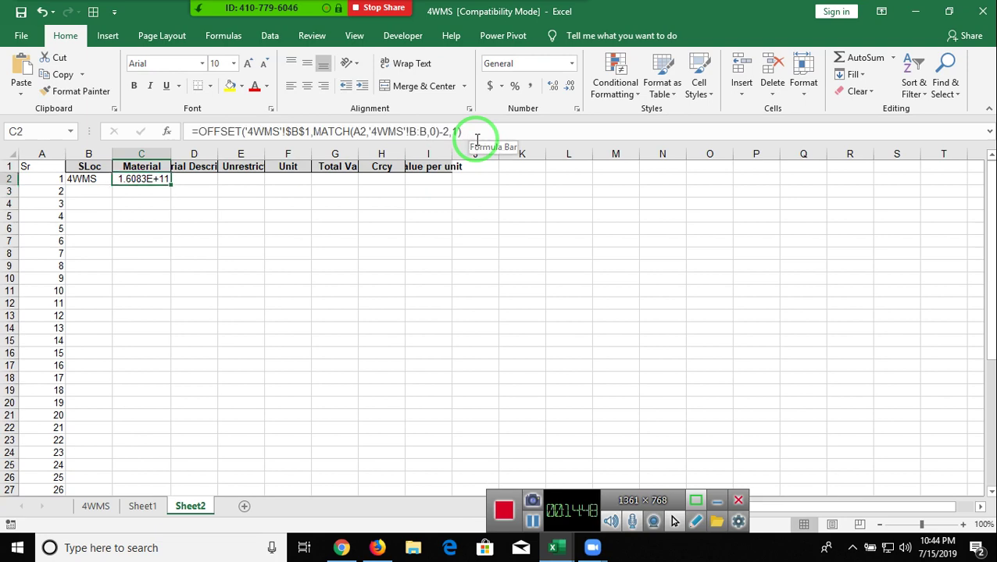
key(Right)
text(=OFFSET('4WMS'!$B$1,MATCH(A2,'4WMS'!B:B,0)-1,1))
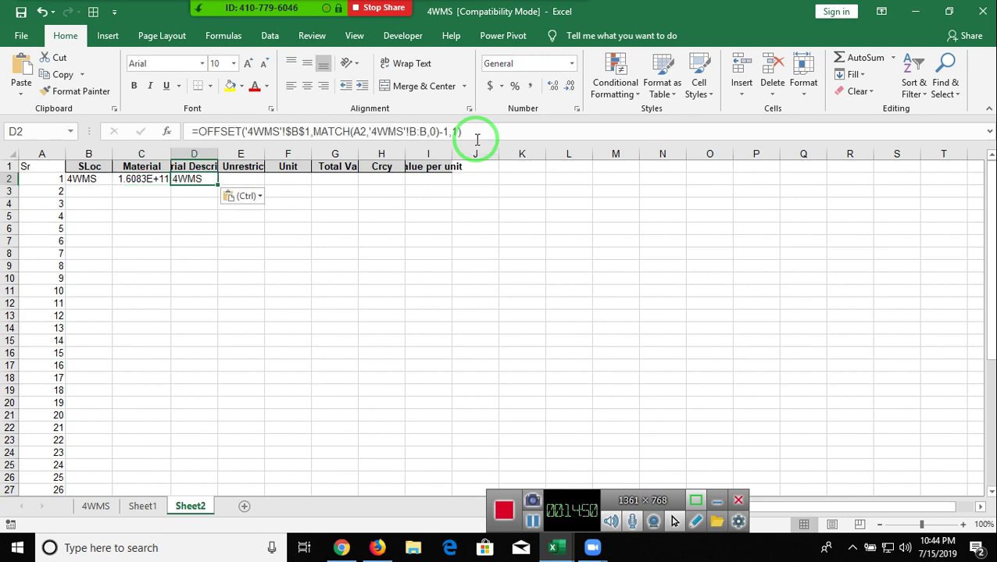
Check the 4WMS columns, then edit D2's column argument to return PISTON ROD SEMI FINISH LQ 2MD YL7 REAR.
click(92, 507)
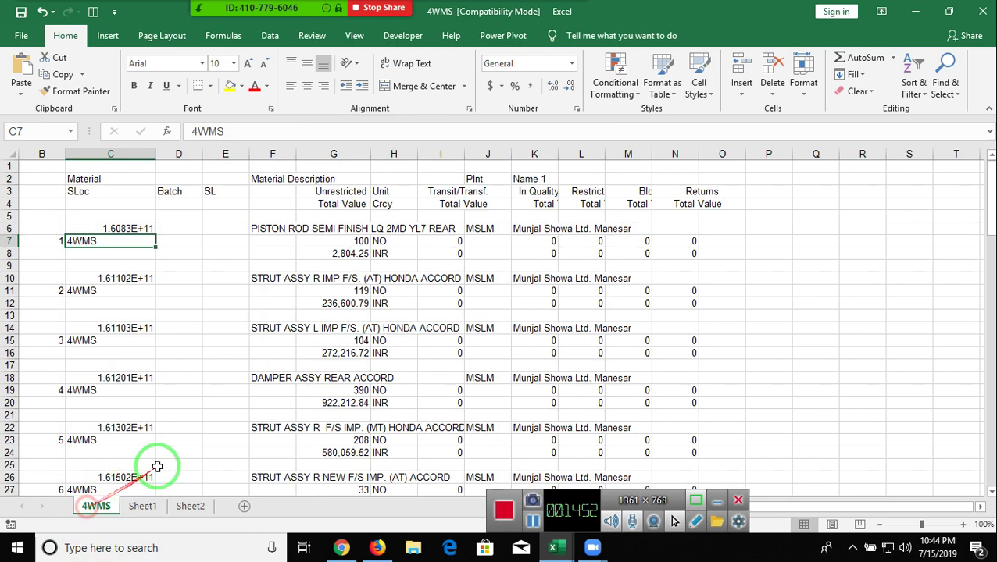
key(Up)
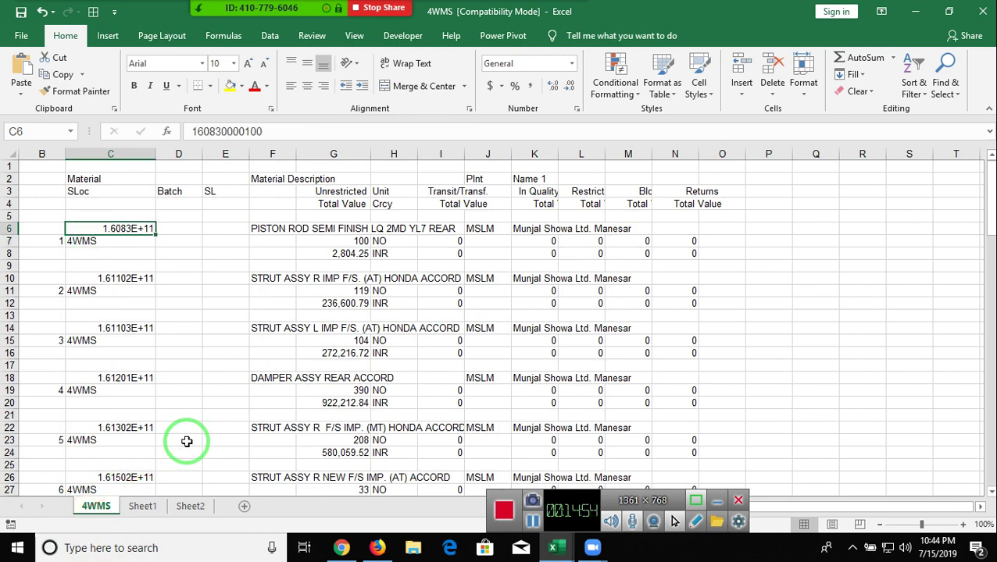
key(Right)
key(Right)
key(Left)
key(Left)
key(Left)
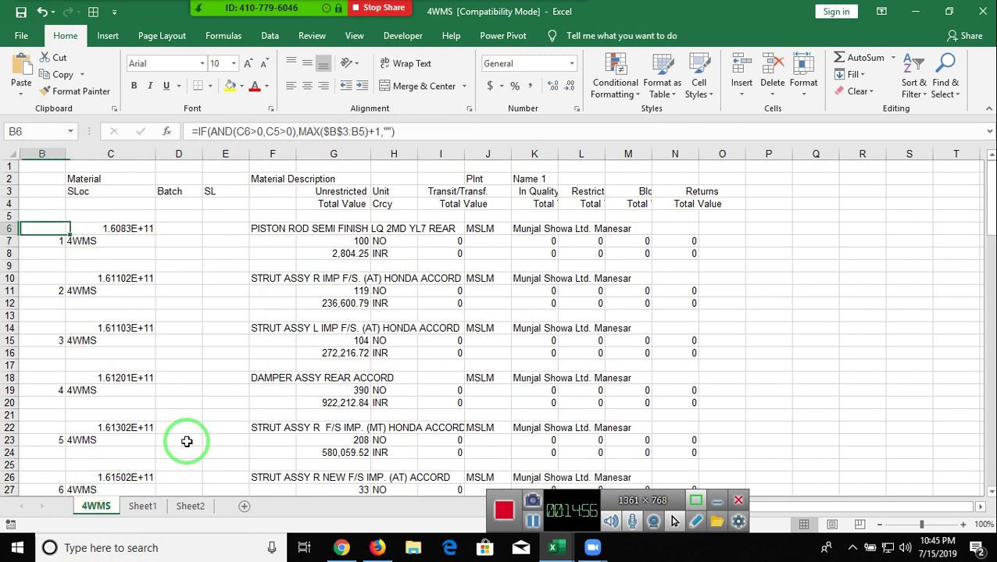
key(Right)
key(Right)
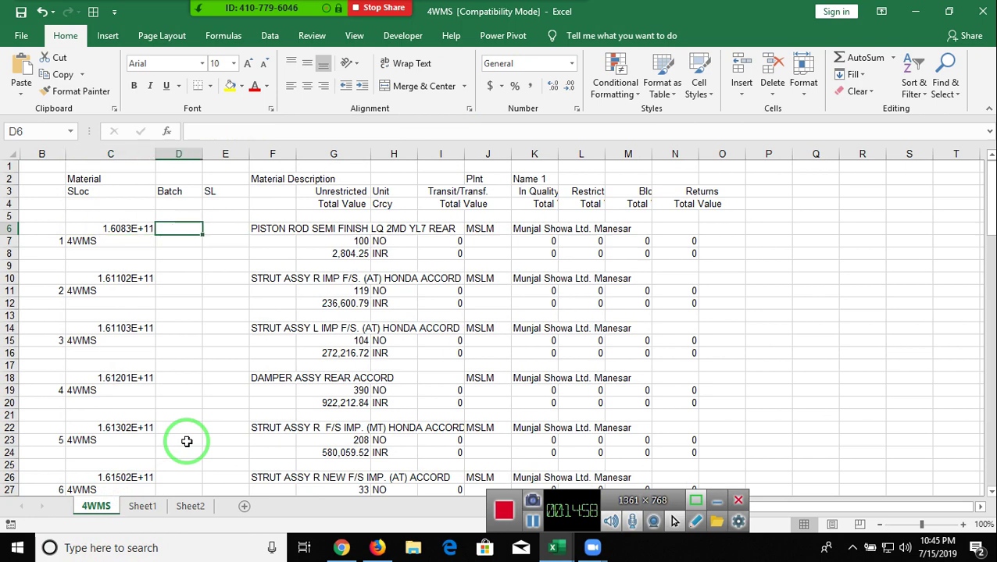
key(Right)
key(Right)
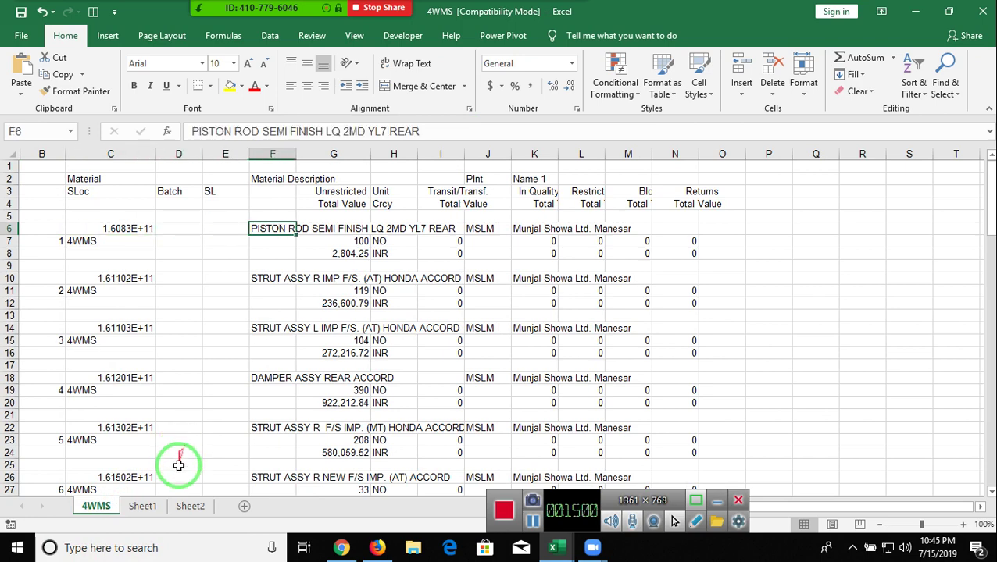
click(143, 506)
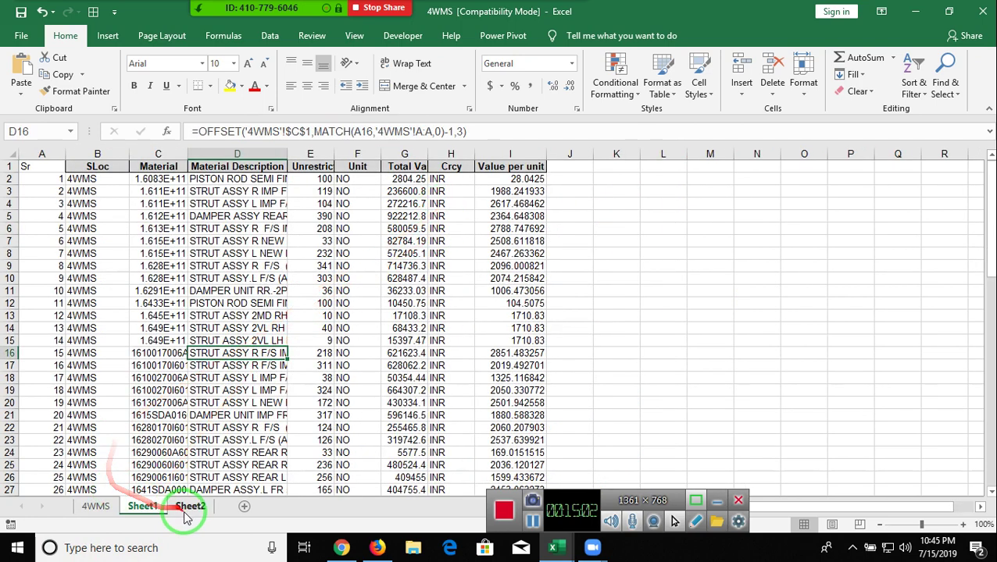
click(190, 506)
click(447, 132)
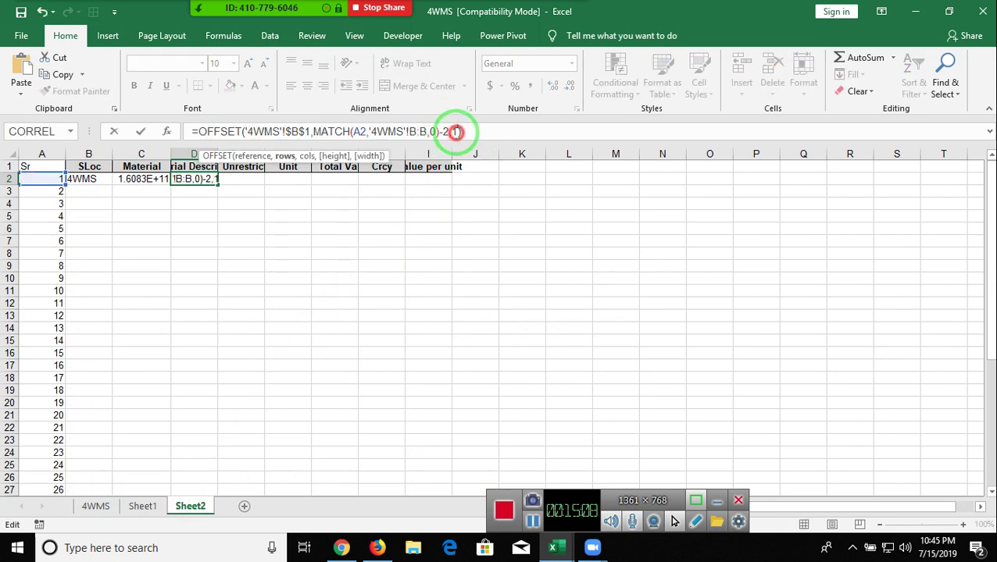
key(Return)
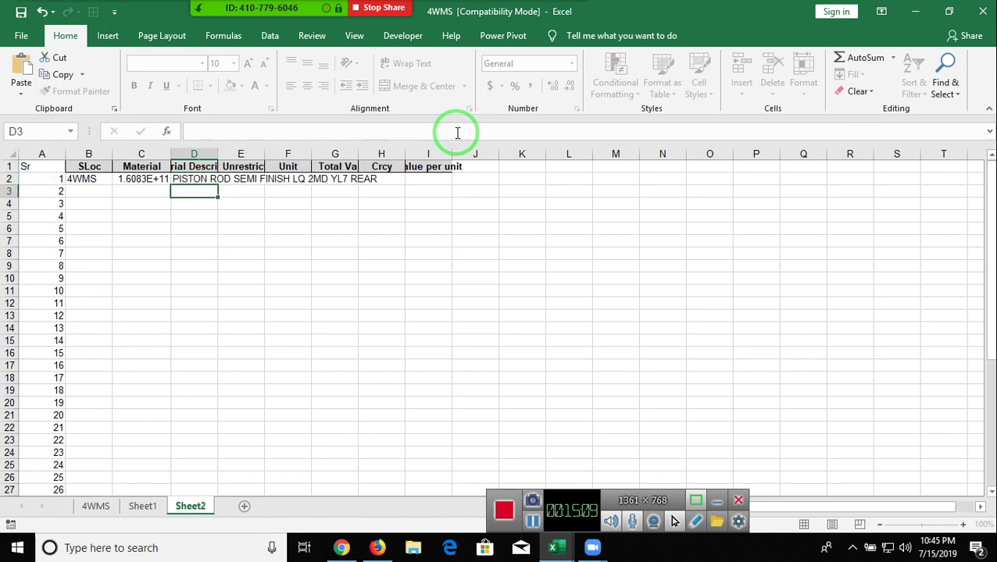
Paste the OFFSET lookup into E2 and count the 4WMS data columns.
key(Up)
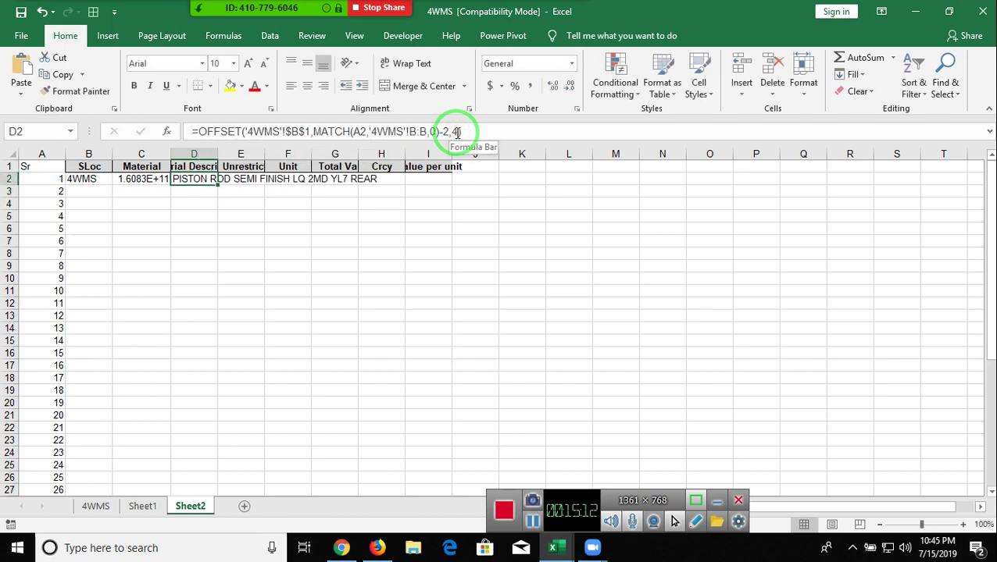
key(Right)
text(=OFFSET('4WMS'!$B$1,MATCH(A2,'4WMS'!B:B,0)-1,1))
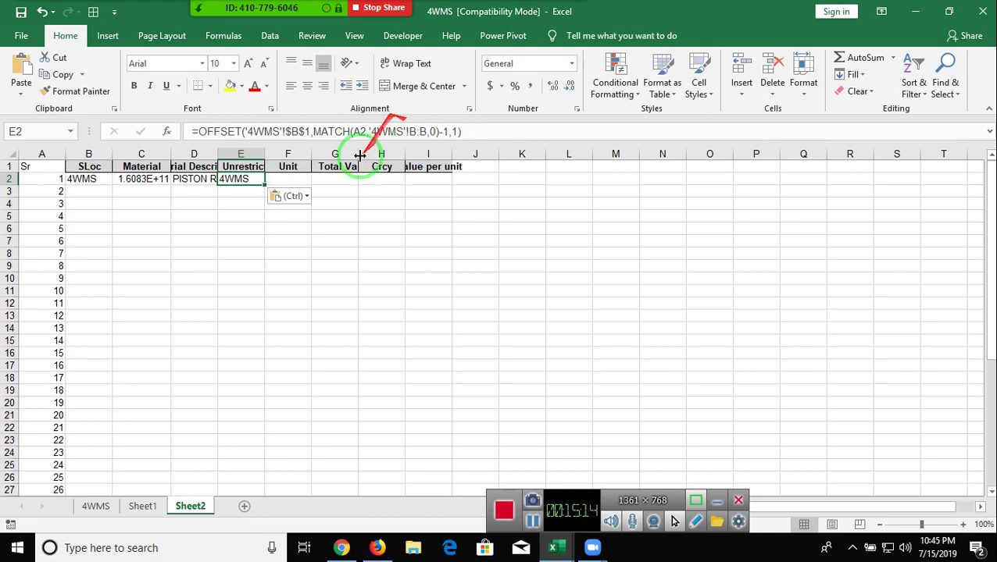
click(97, 506)
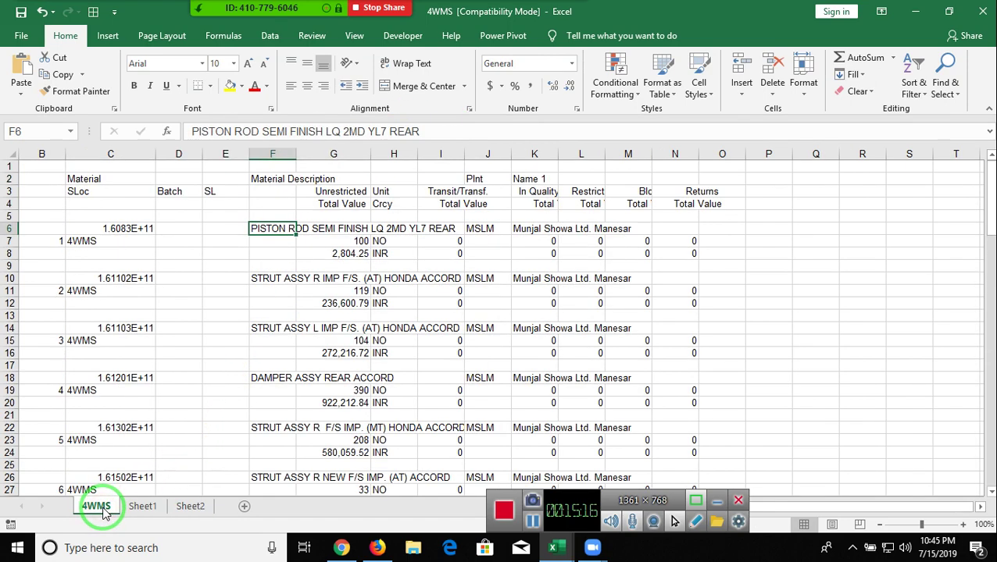
key(Down)
key(Left)
key(Left)
key(Left)
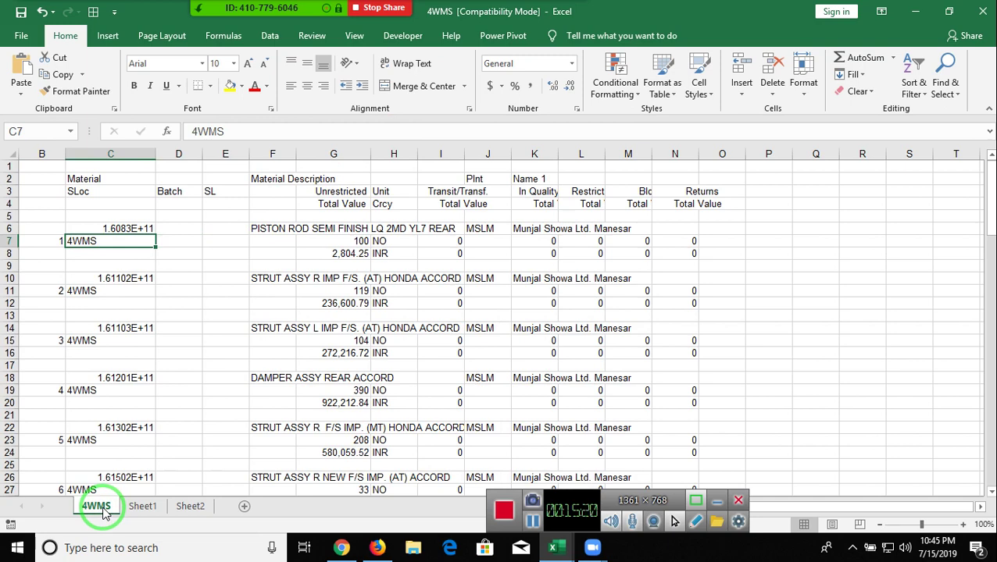
key(Right)
key(Right)
key(Right)
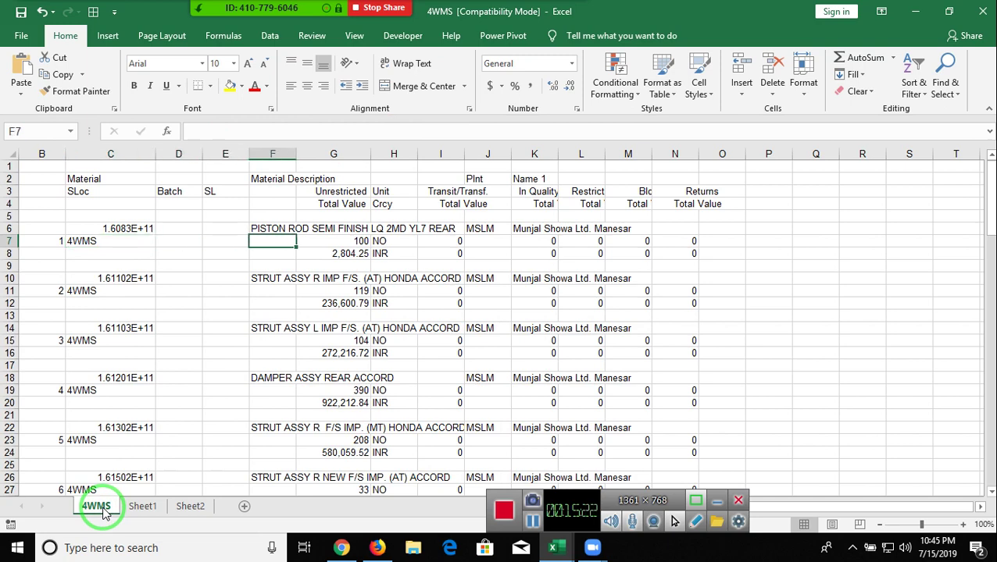
key(Right)
key(Right)
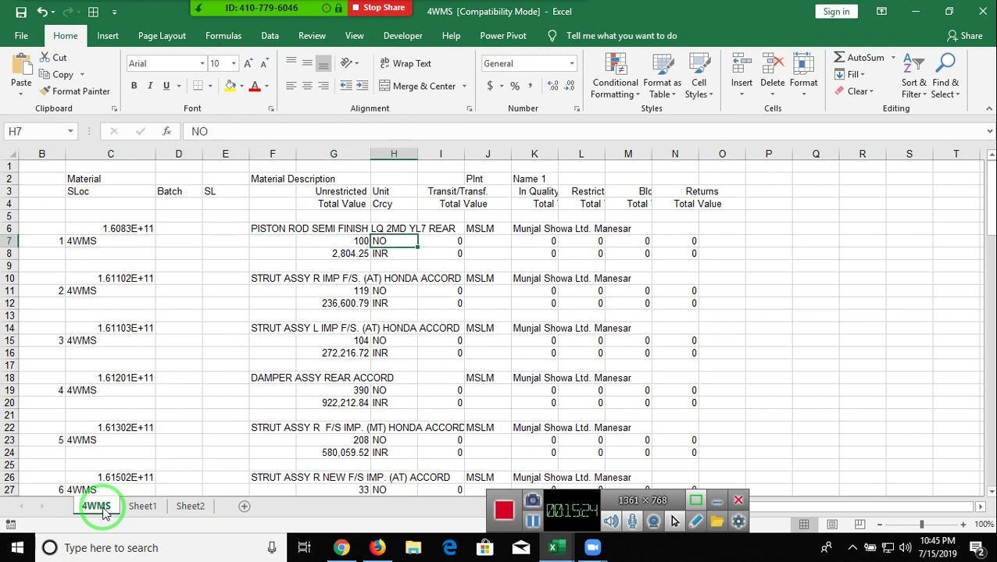
Change E2's column offset to 6 so the Unrestricted cell shows NO.
click(143, 507)
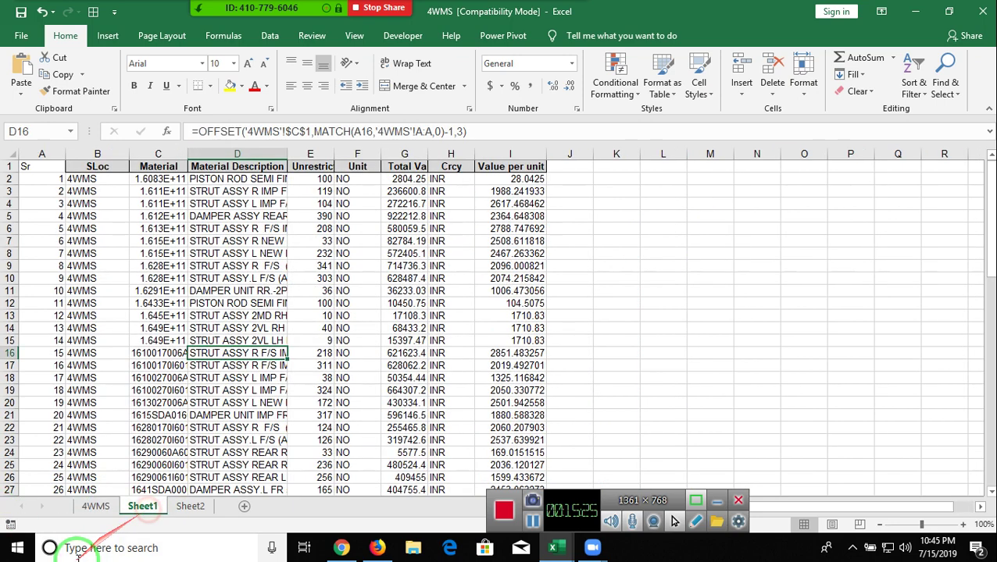
click(200, 505)
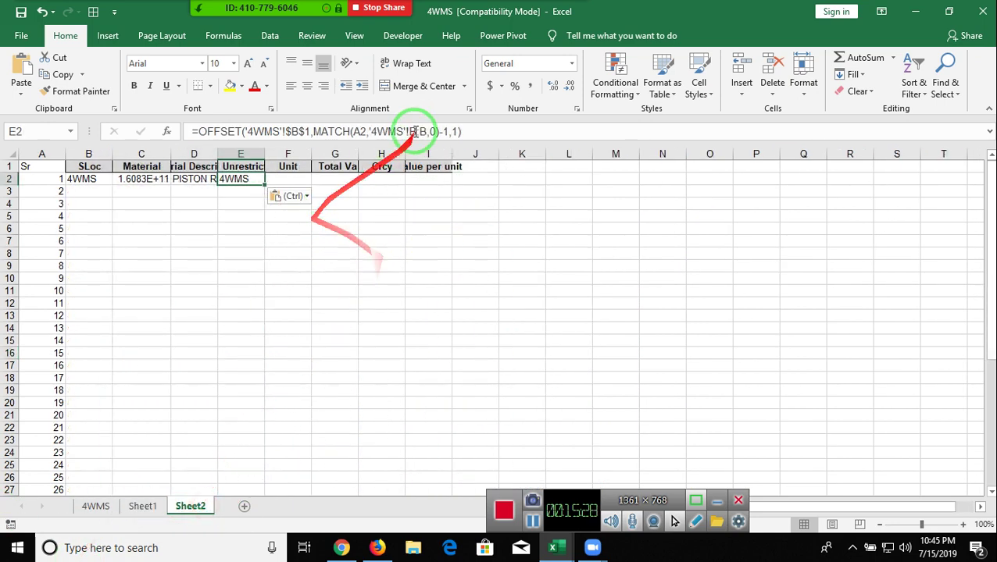
click(453, 133)
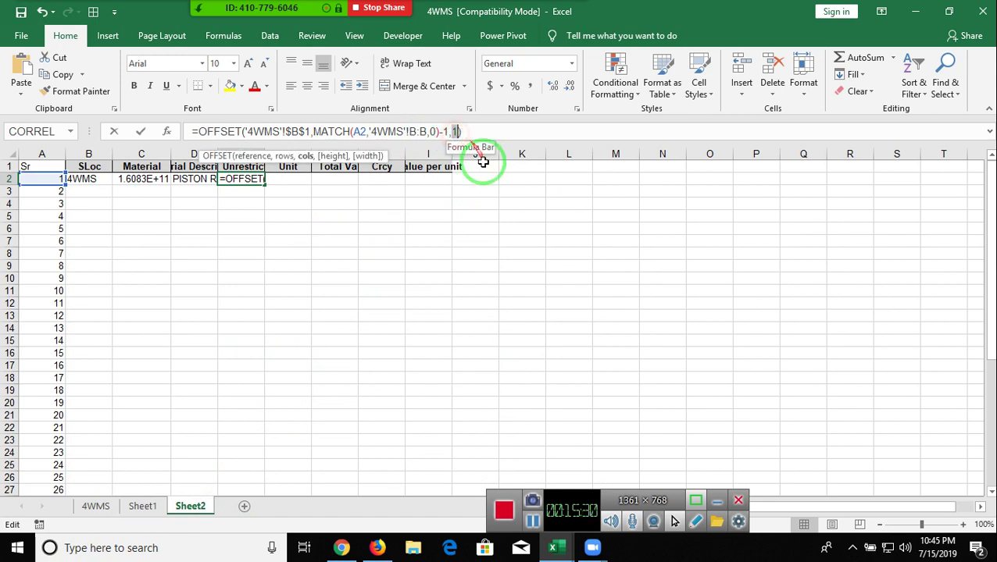
text(,1))
key(Return)
Copy the E2 lookup formula into the Unit cell F2.
key(Up)
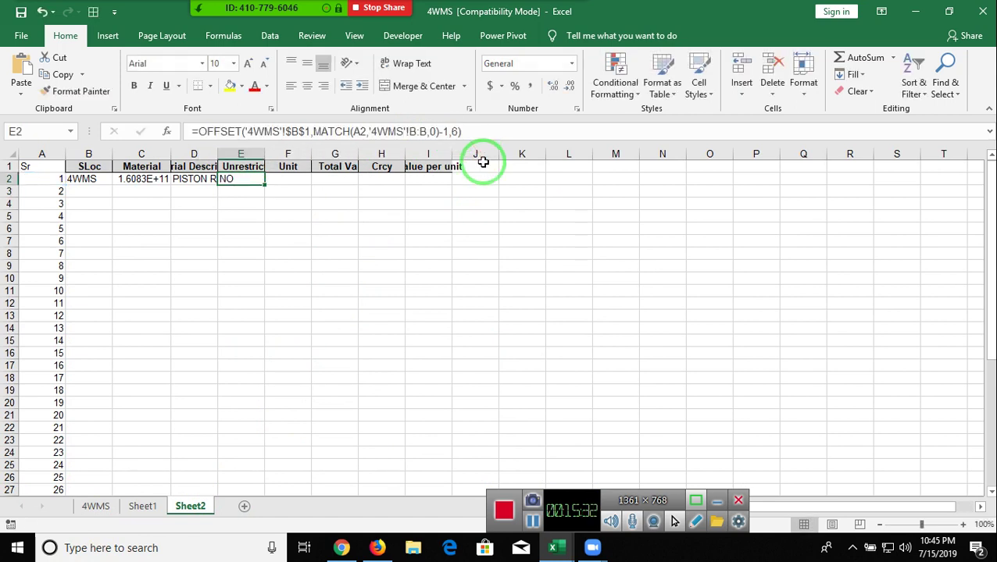
key(ctrl+c)
key(Right)
key(ctrl+v)
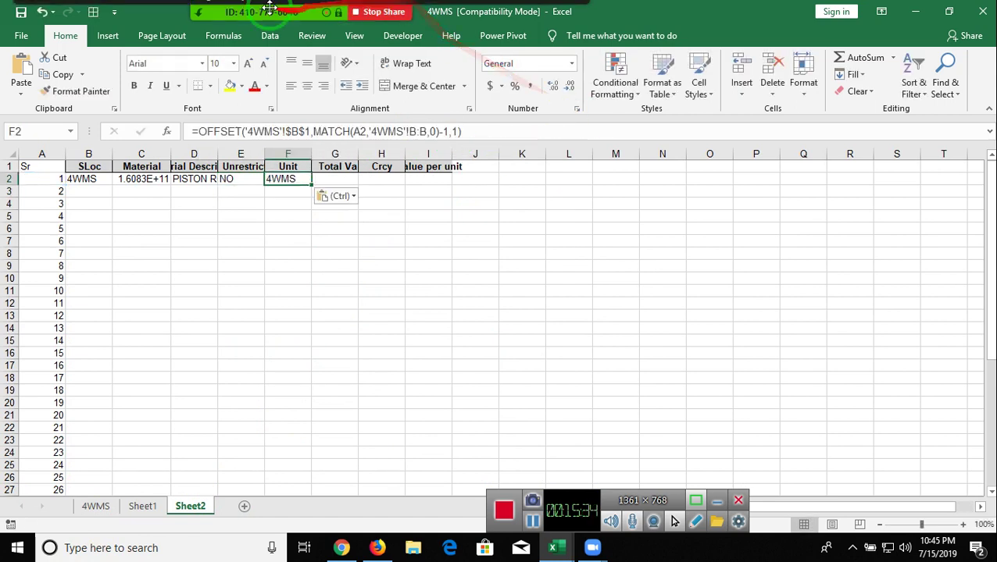
Mute a participant from the meeting's participants list.
click(234, 23)
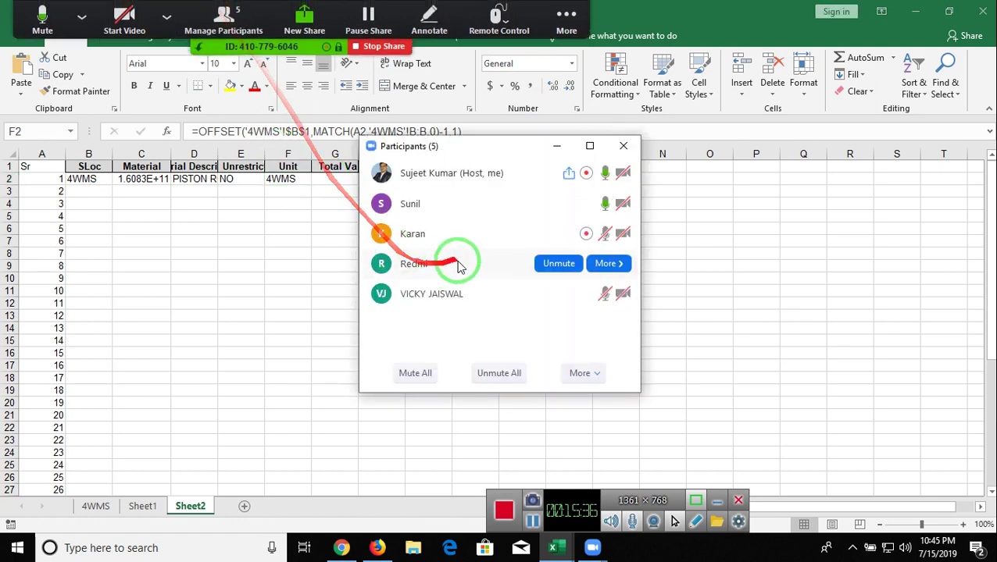
click(562, 204)
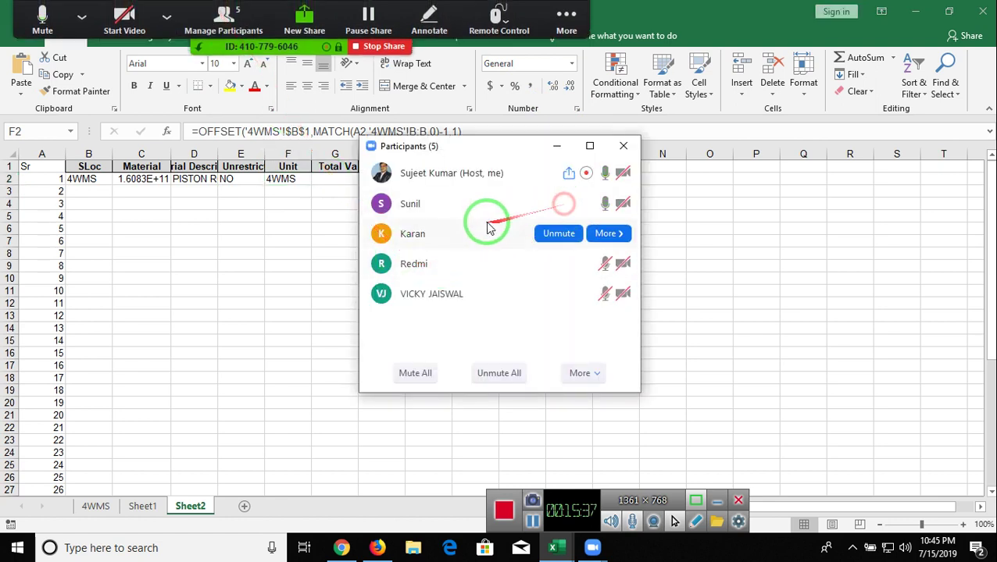
click(623, 146)
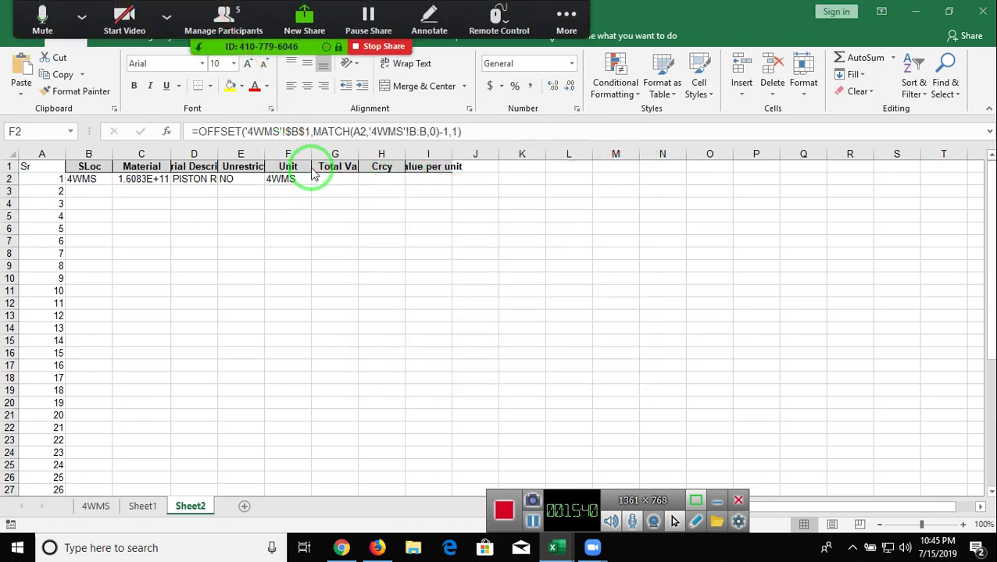
key(ctrl+v)
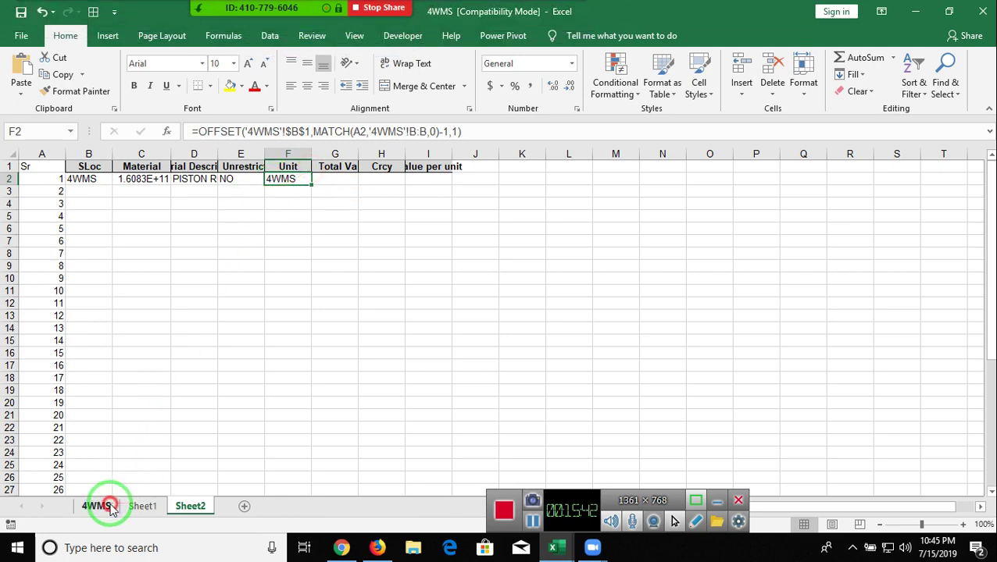
Check the quantity on 4WMS and set F2's OFFSET column argument to 5, returning 100.
click(100, 506)
key(Left)
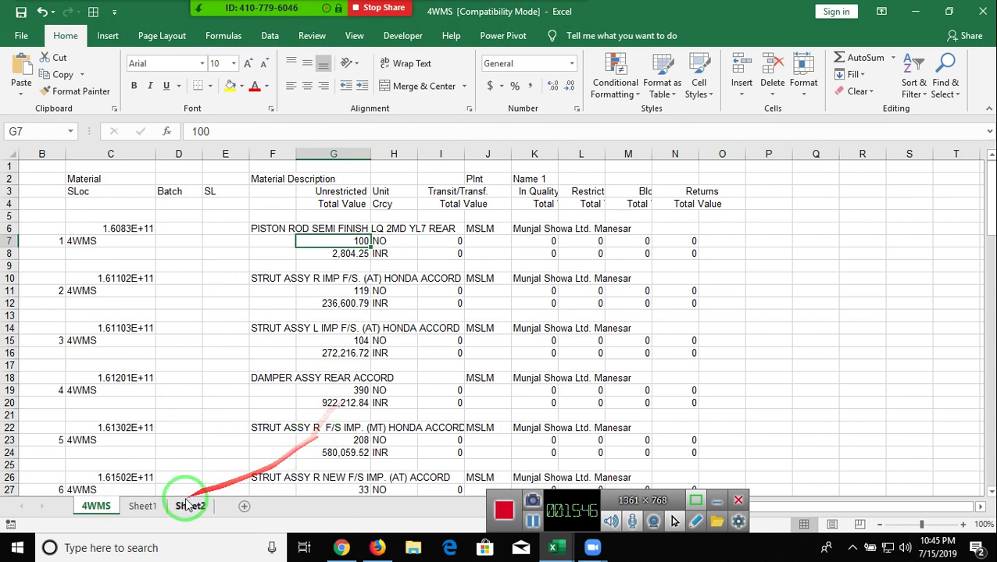
click(153, 507)
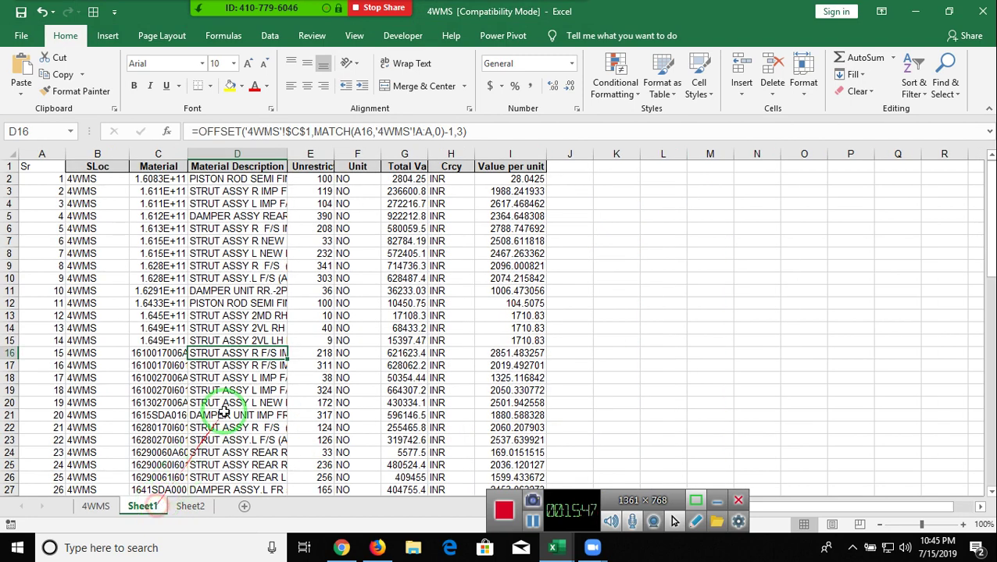
click(193, 507)
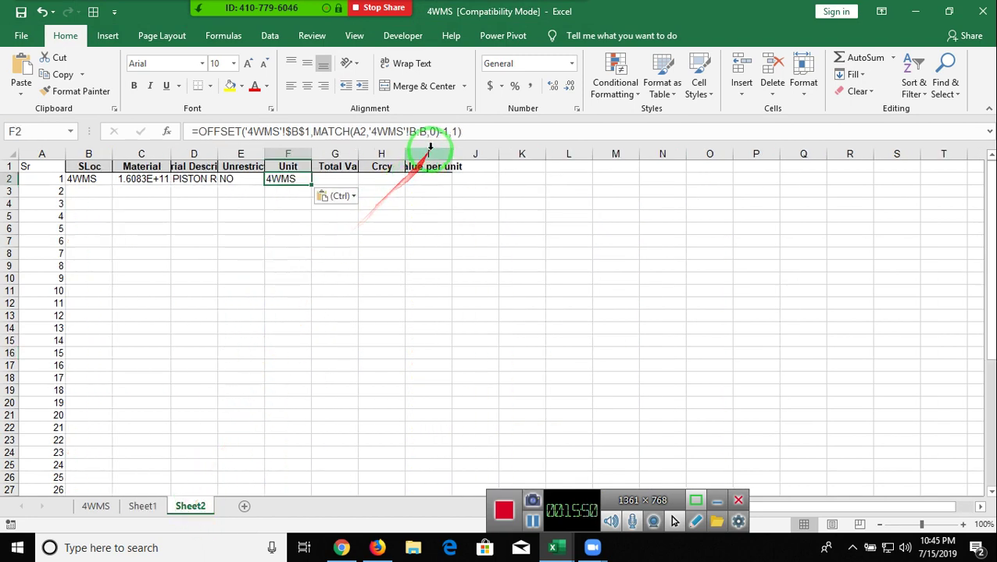
click(248, 180)
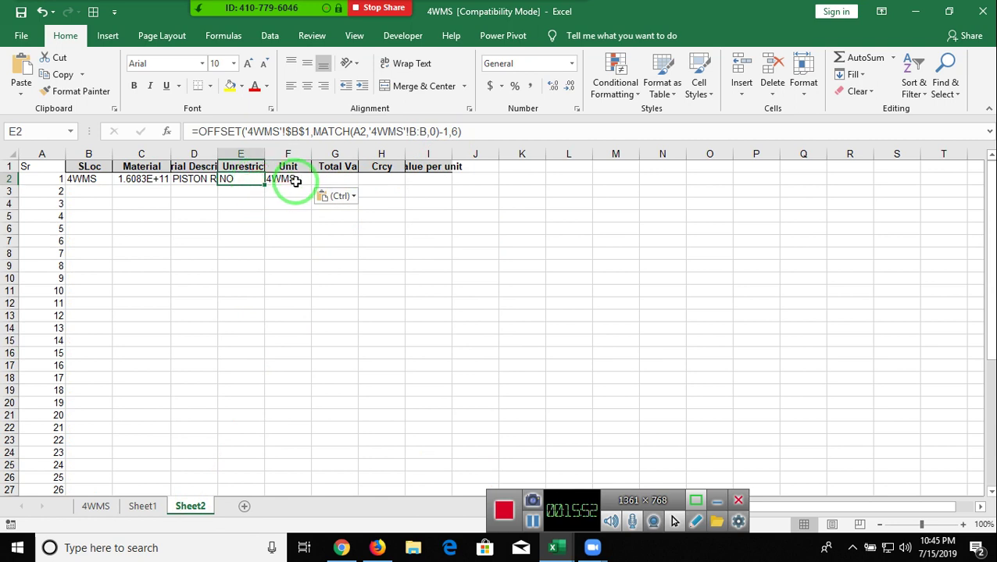
click(285, 181)
click(453, 132)
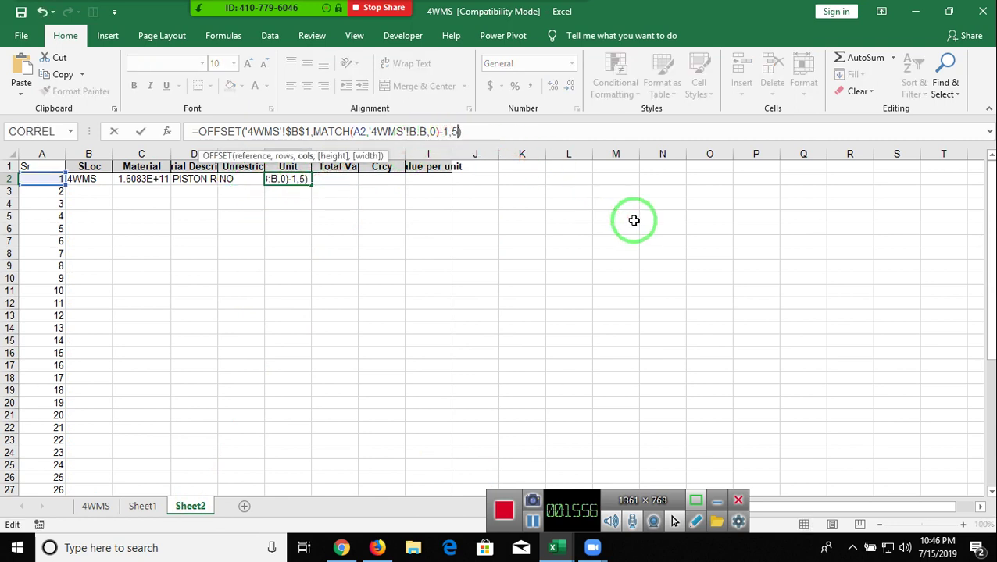
key(Return)
key(Up)
key(Right)
key(Up)
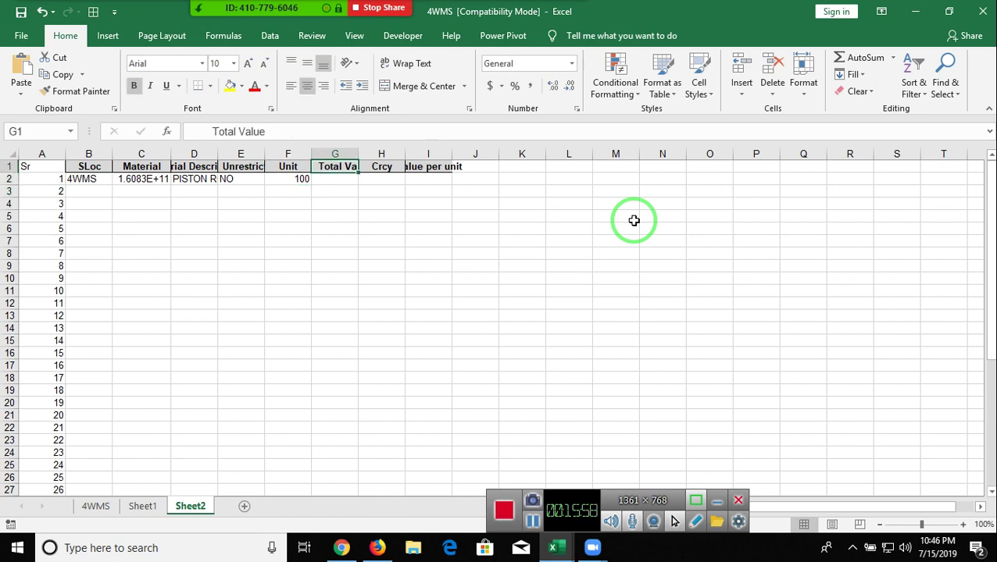
key(Down)
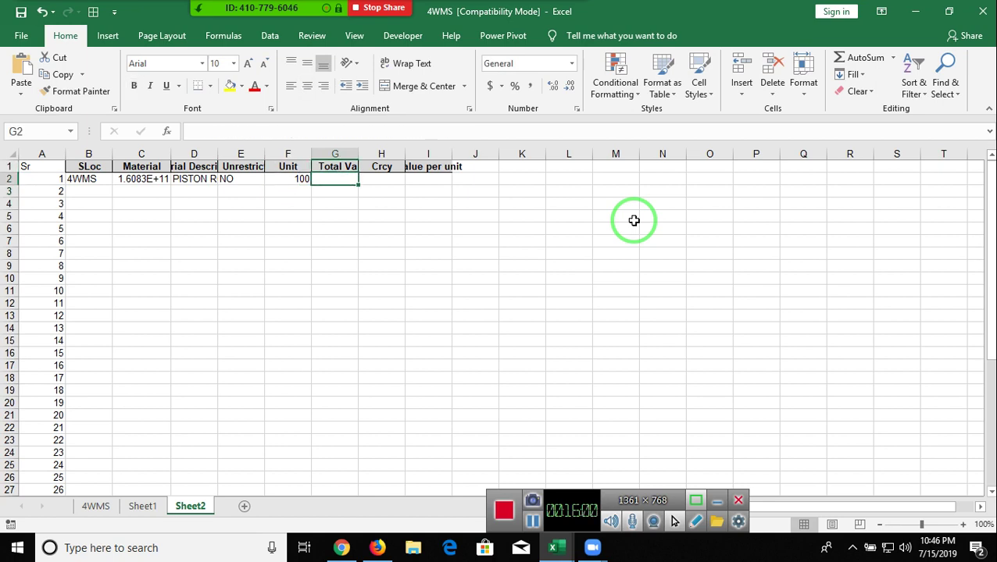
Locate 2,804.25 on 4WMS and edit G2's formula to end 0),1), returning 2804.25.
click(108, 507)
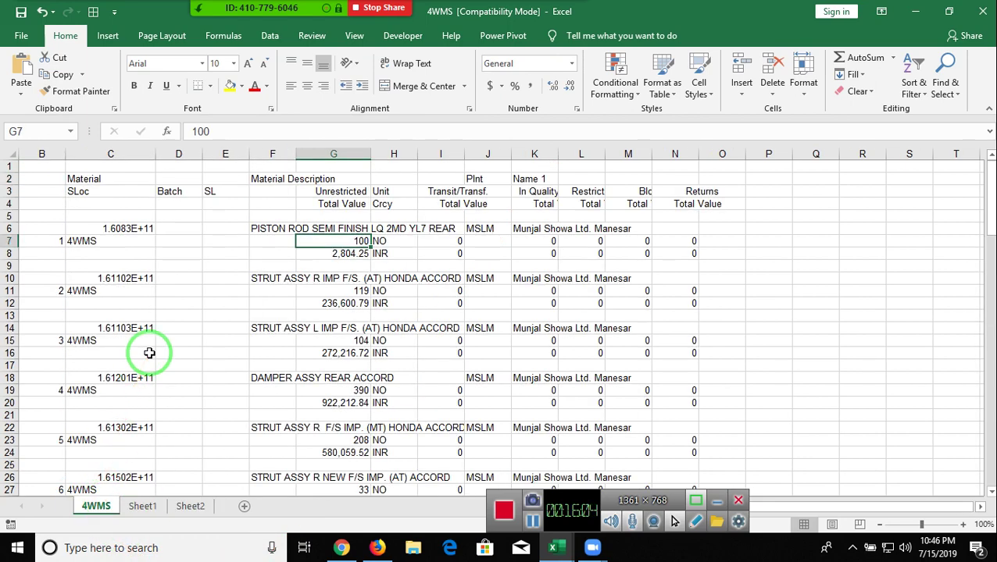
key(Left)
key(Left)
key(Left)
key(Left)
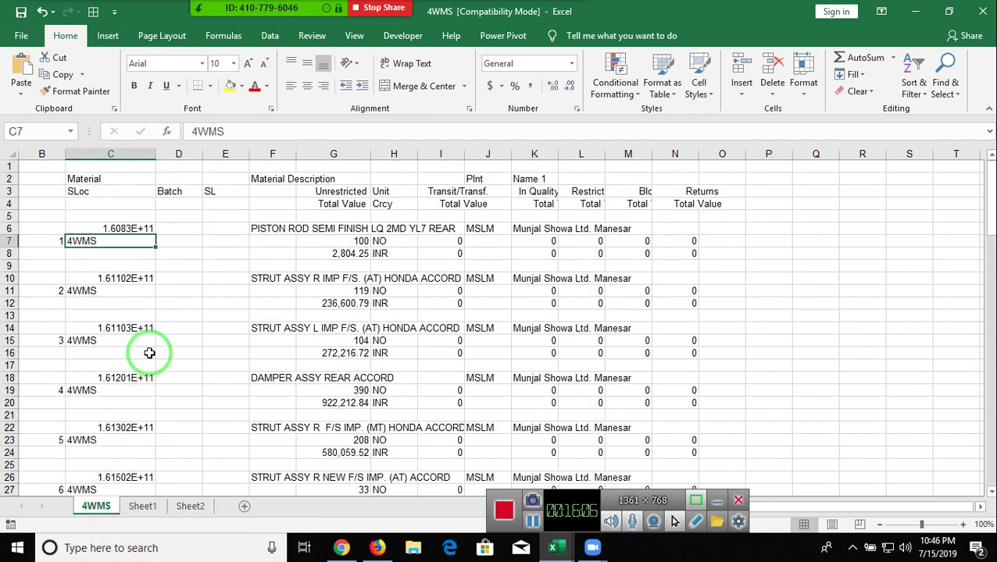
key(Down)
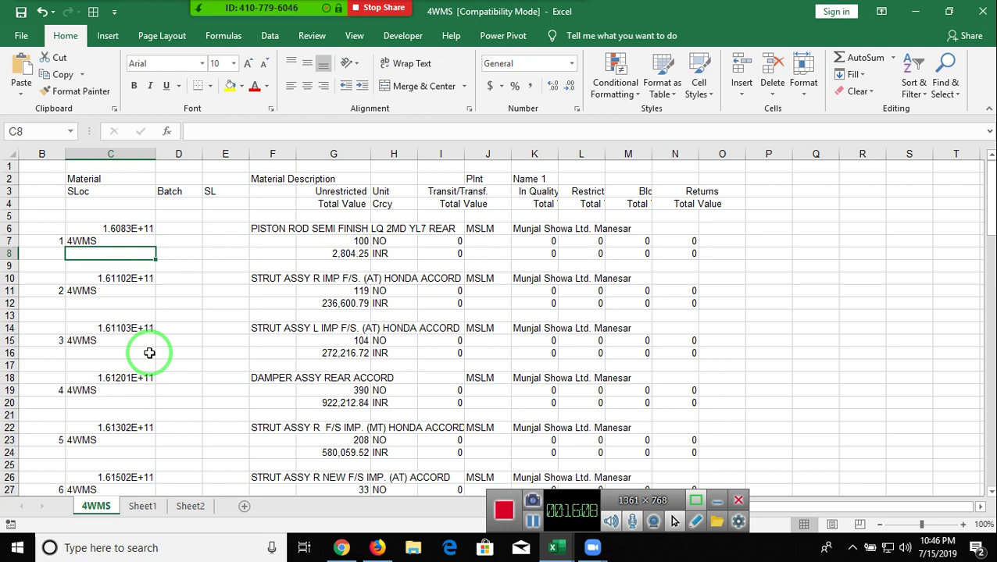
key(Right)
key(Right)
key(Right)
key(Right)
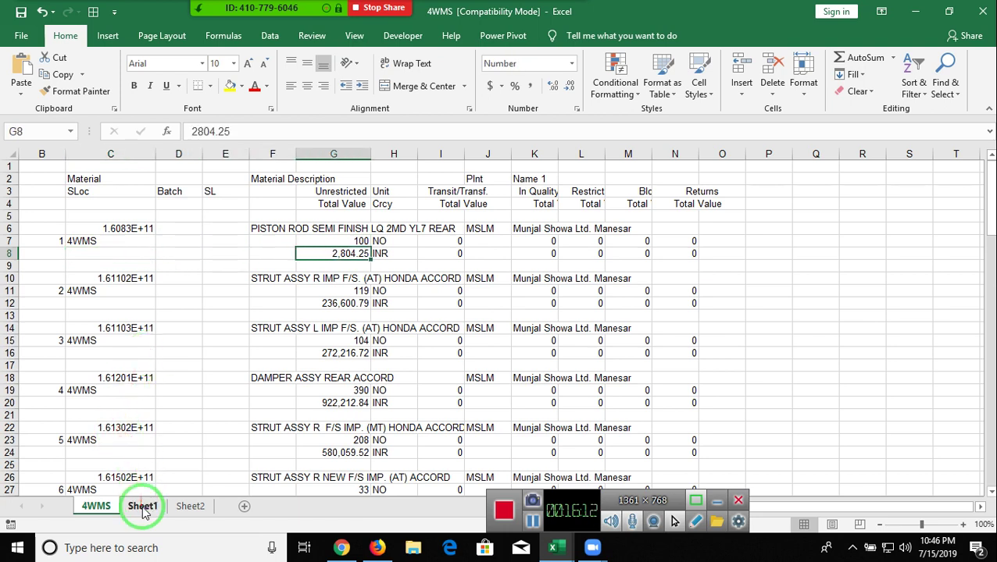
click(187, 506)
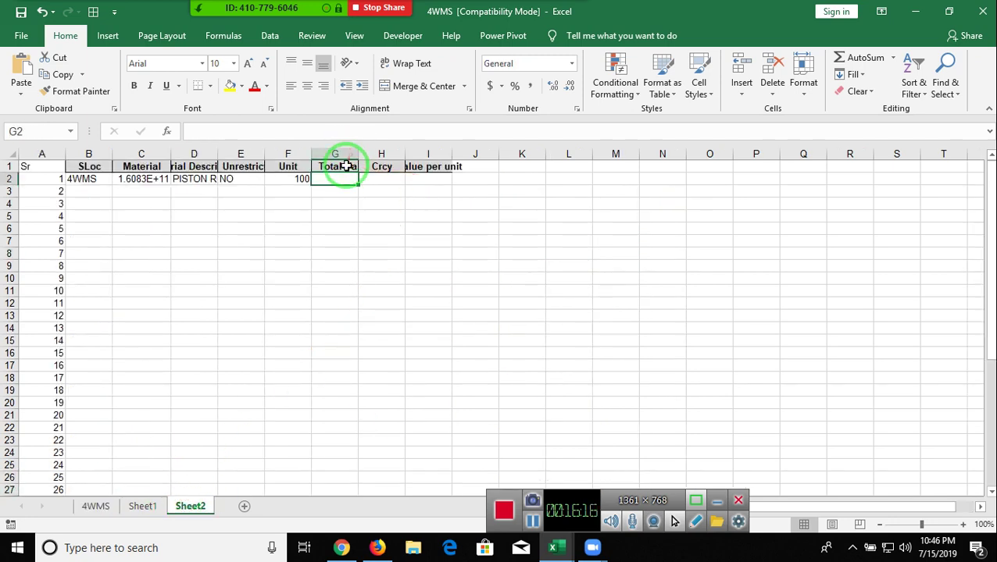
click(449, 131)
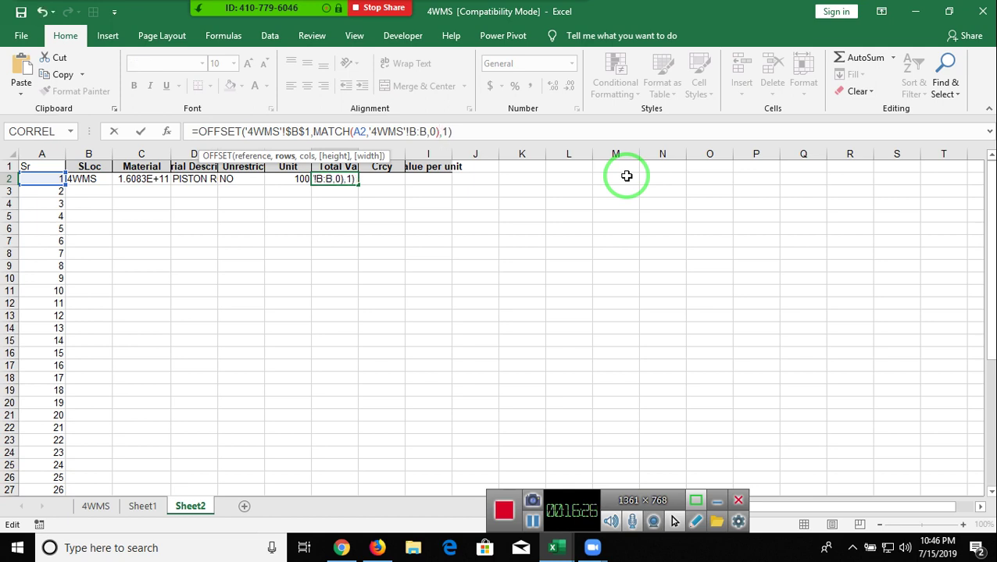
click(447, 132)
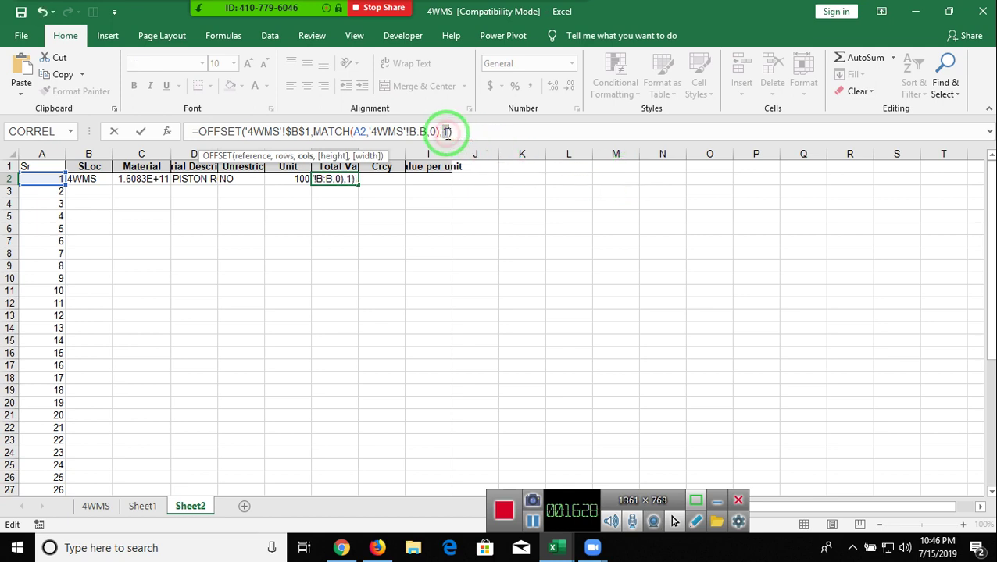
key(Return)
Move to Crcy cell H2 and check the INR currency value on 4WMS.
key(Up)
key(Right)
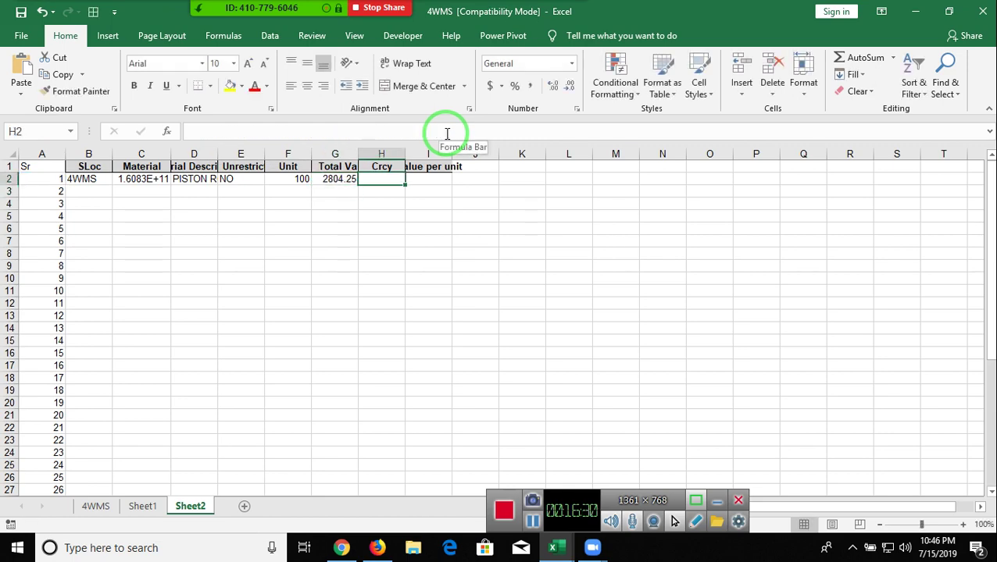
click(141, 506)
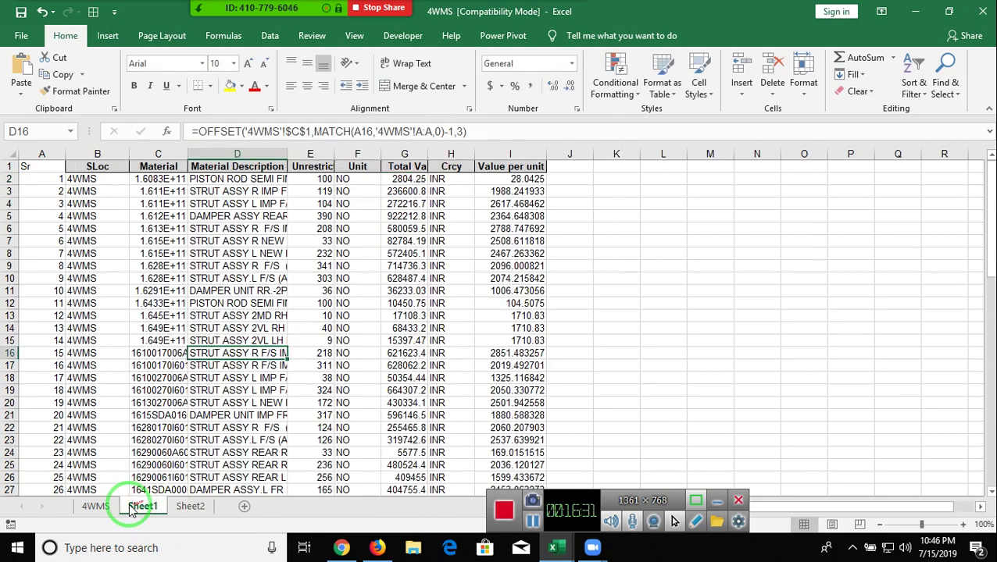
click(109, 508)
click(394, 253)
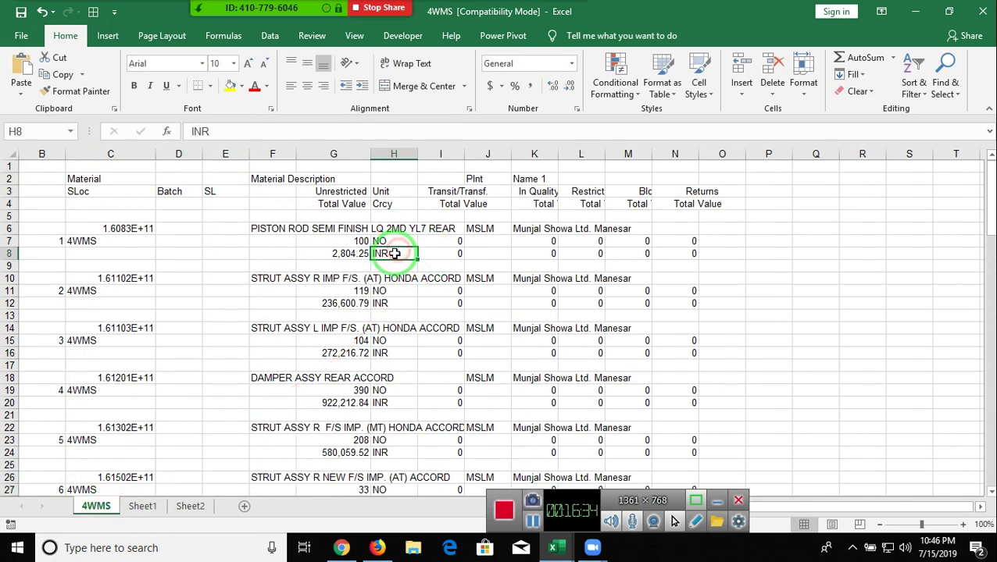
click(190, 507)
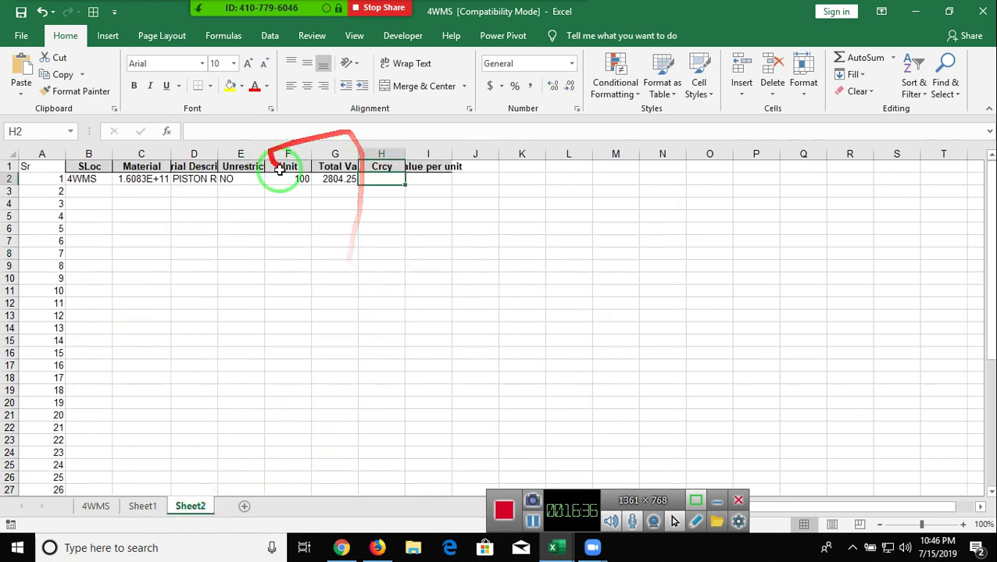
Copy G2's formula into H2 and replace its column offset 5 so H2 shows INR.
click(329, 179)
drag(453, 133, 261, 125)
key(ctrl+c)
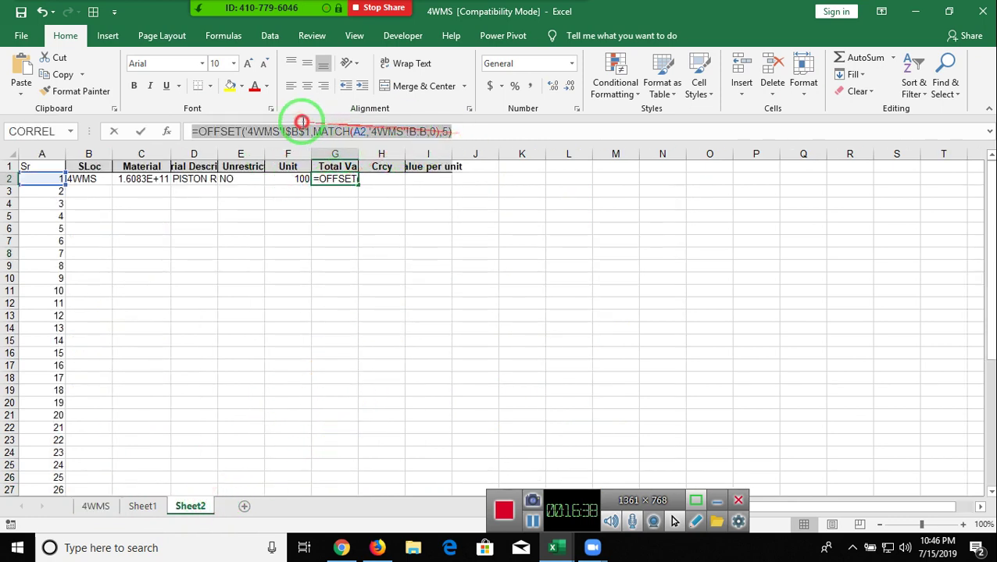
key(Tab)
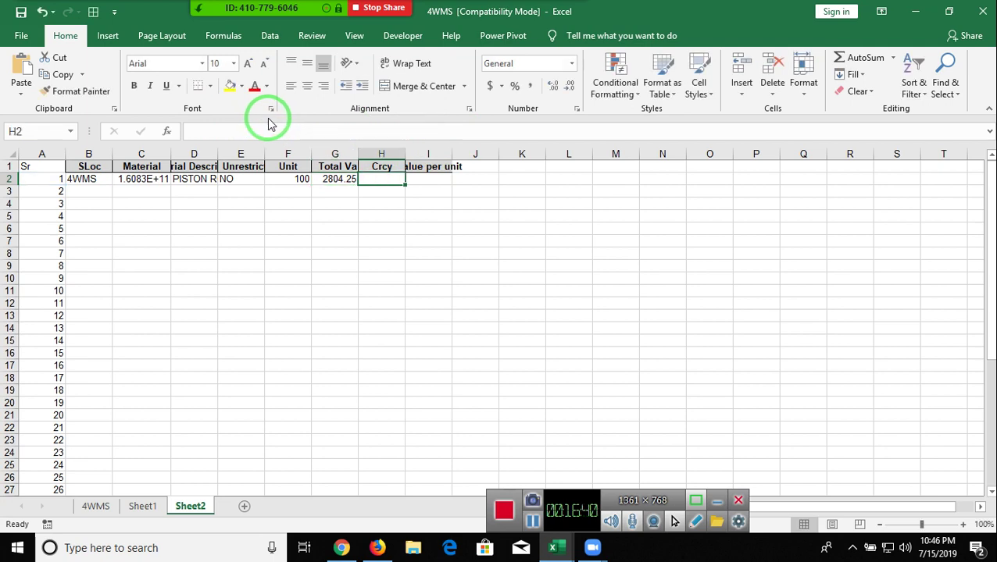
key(ctrl+v)
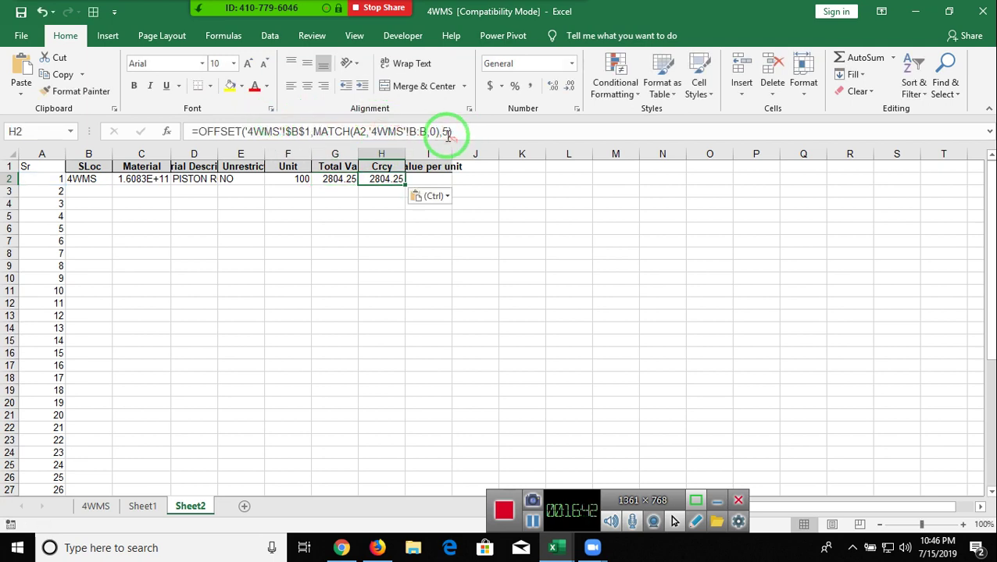
click(445, 132)
double_click(446, 132)
key(ctrl+Return)
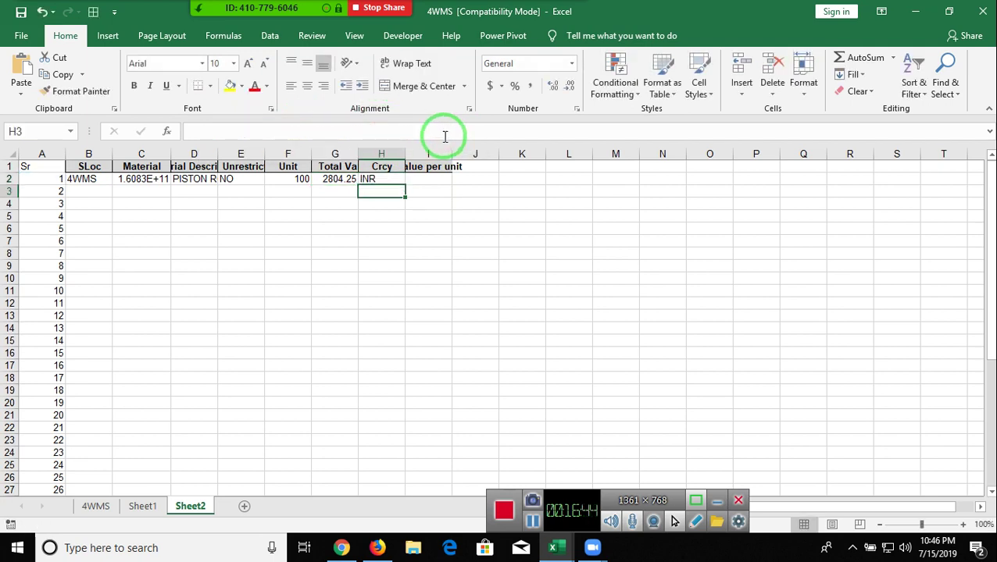
Enter =G2/F2 in I2 to get a value per unit of 28.0425.
key(Right)
key(Up)
key(Down)
text(=)
key(Left)
key(Left)
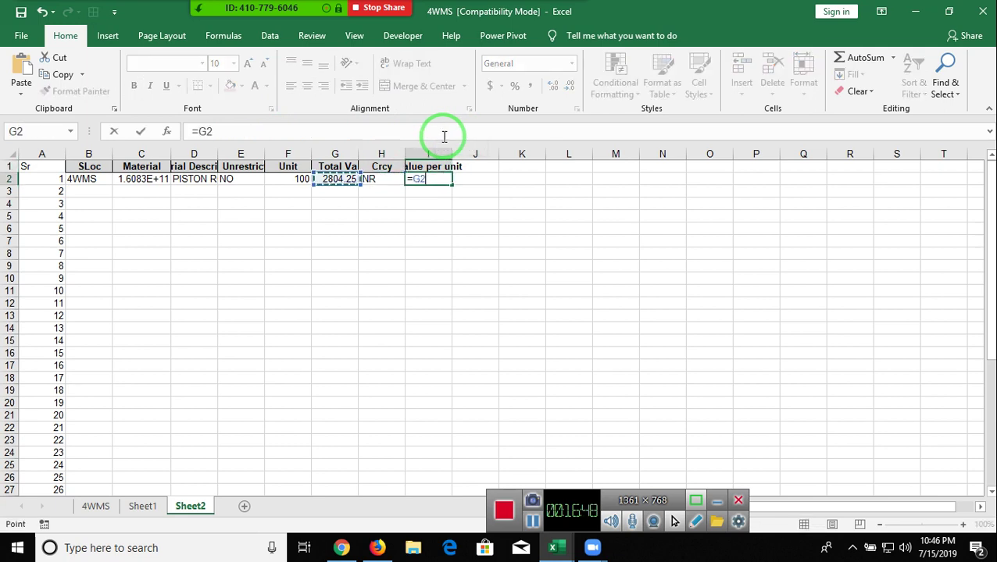
key(Left)
key(Left)
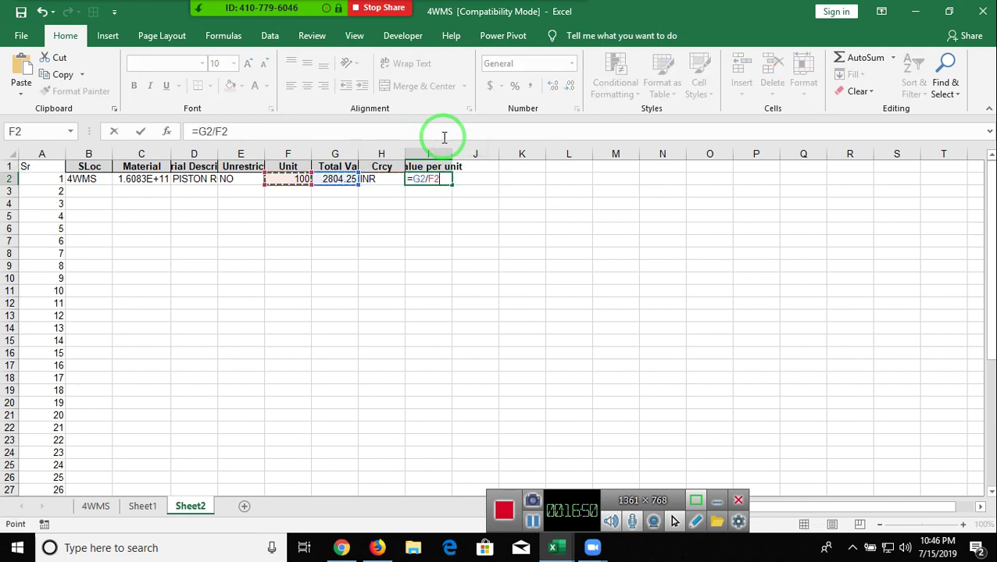
key(Left)
key(Right)
key(Return)
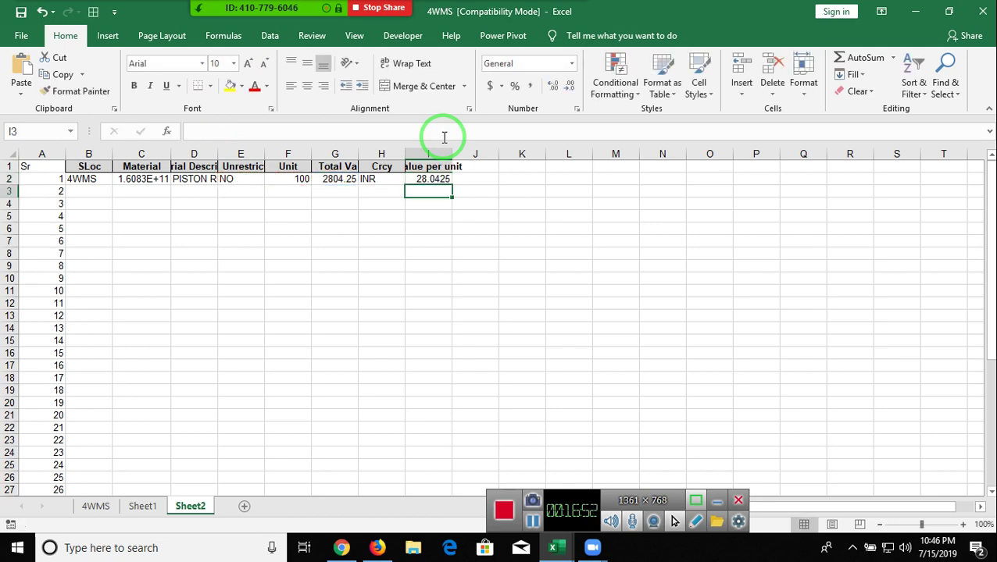
key(Left)
key(Left)
key(Left)
key(Left)
key(Left)
key(Left)
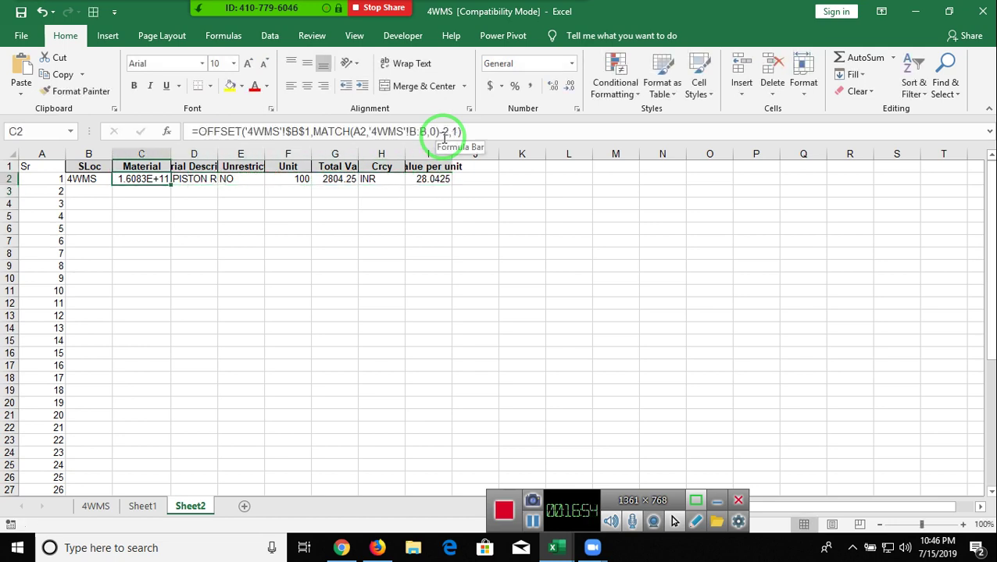
Wrap the SLoc lookup in B2 in IFERROR.
scroll(414, 203, down, 3)
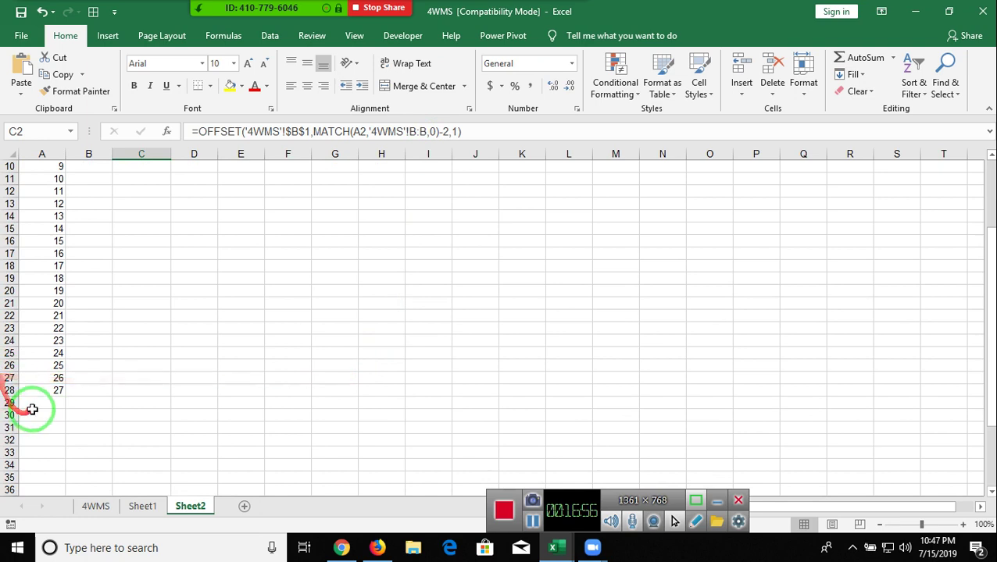
scroll(320, 445, up, 3)
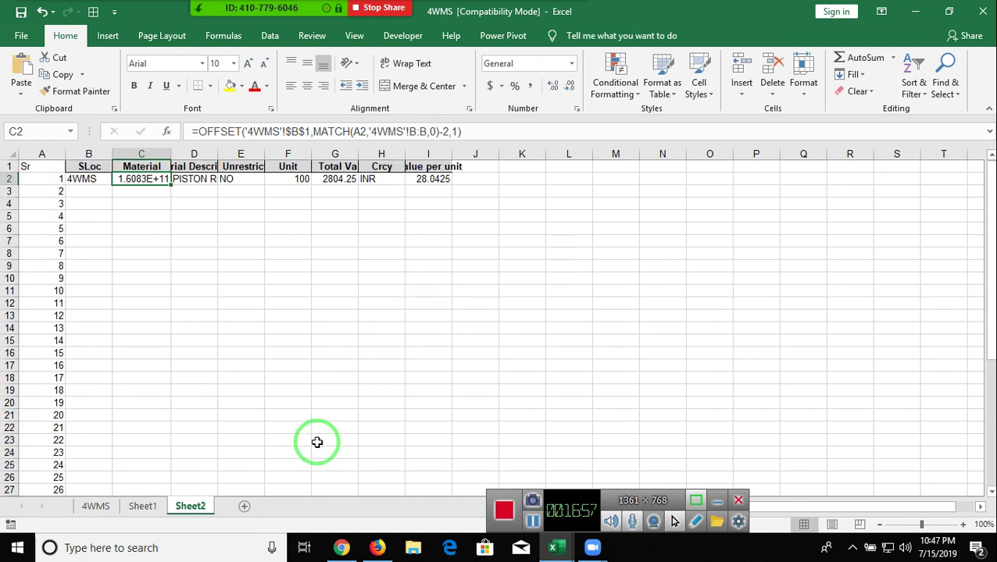
click(103, 175)
click(198, 131)
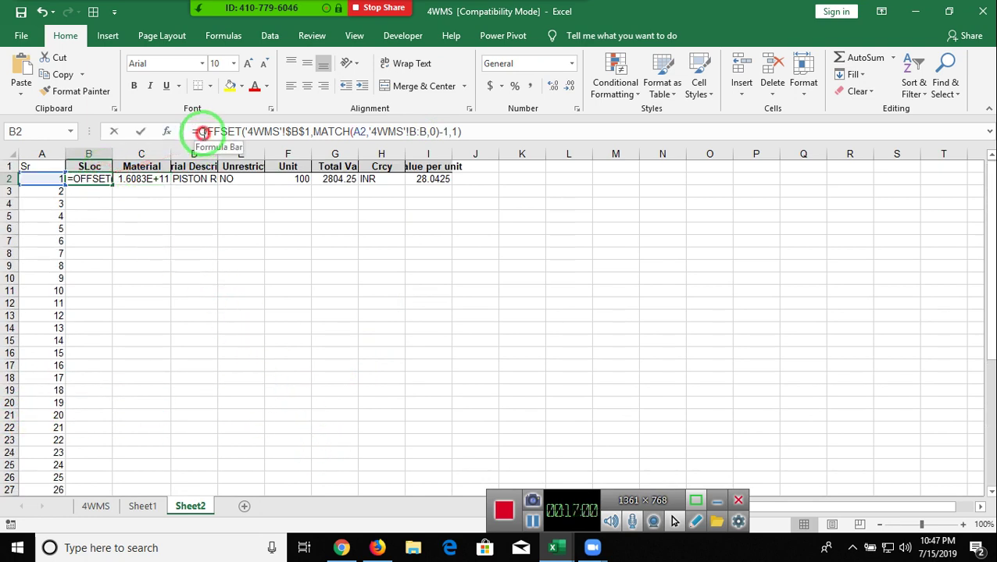
text(if)
key(Down)
key(Tab)
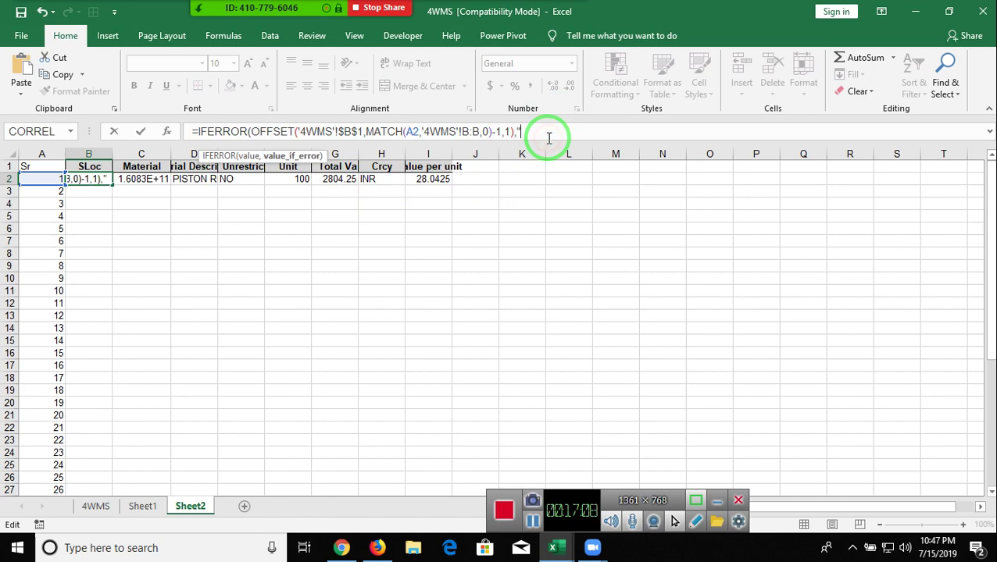
key(Return)
key(Up)
key(Right)
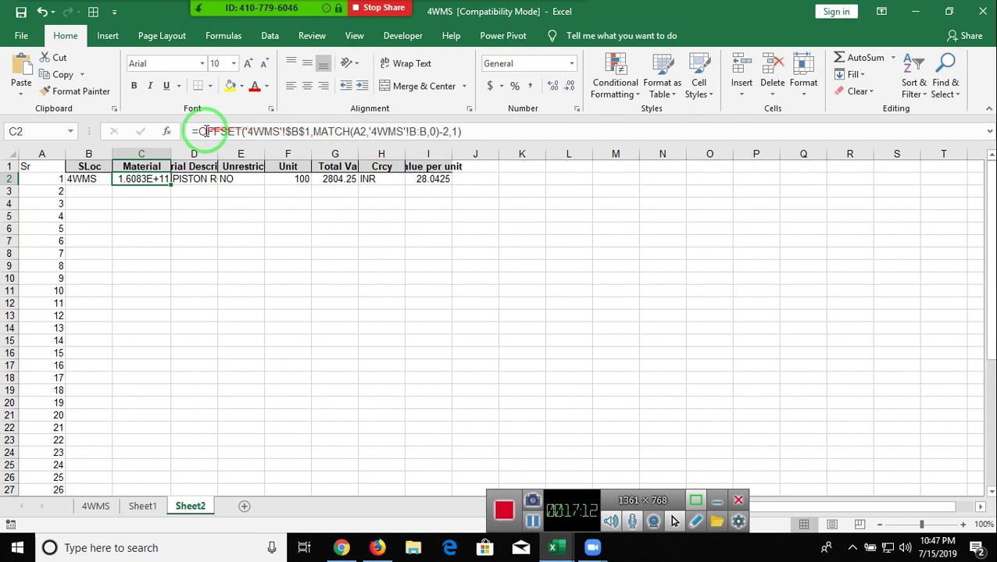
Wrap C2's OFFSET lookup in IFERROR, keeping the material 1.6083E+11.
click(201, 131)
text(if)
key(Down)
key(Tab)
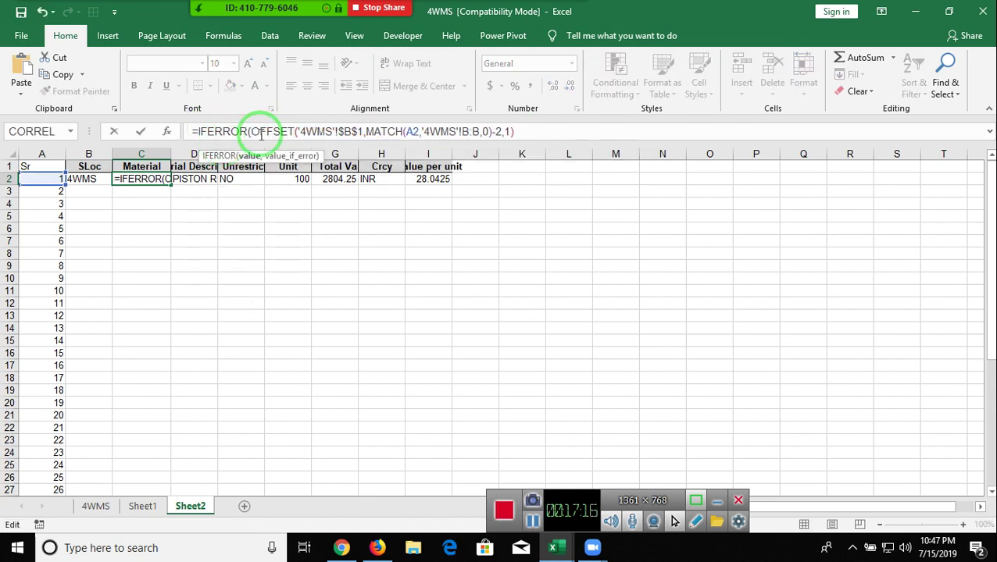
click(528, 134)
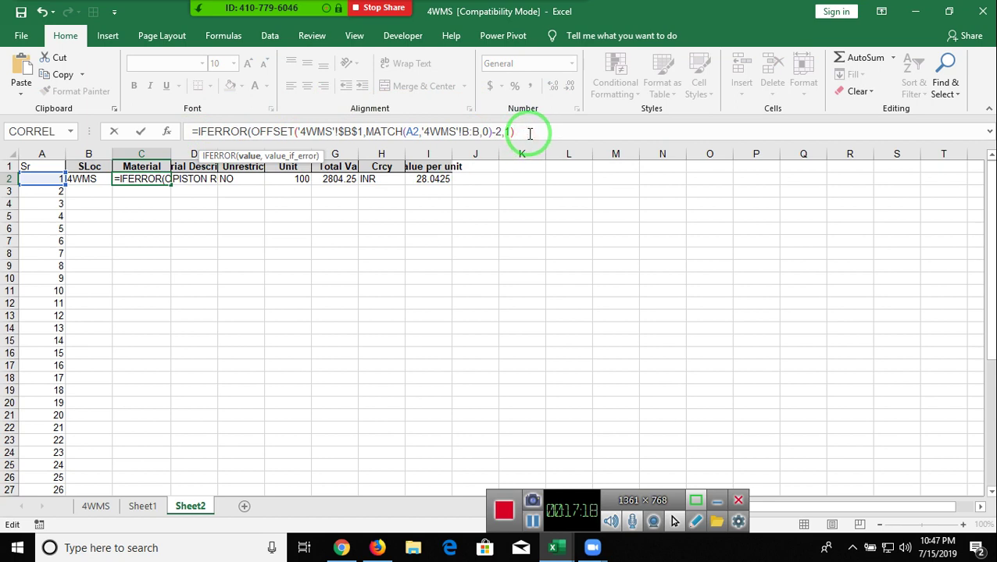
text(,"))
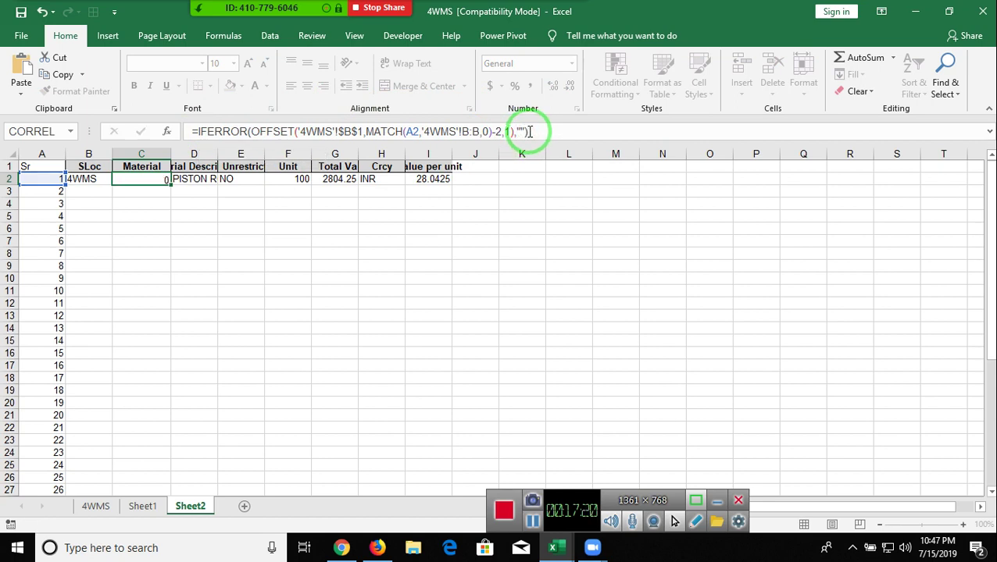
key(Return)
key(Up)
key(Right)
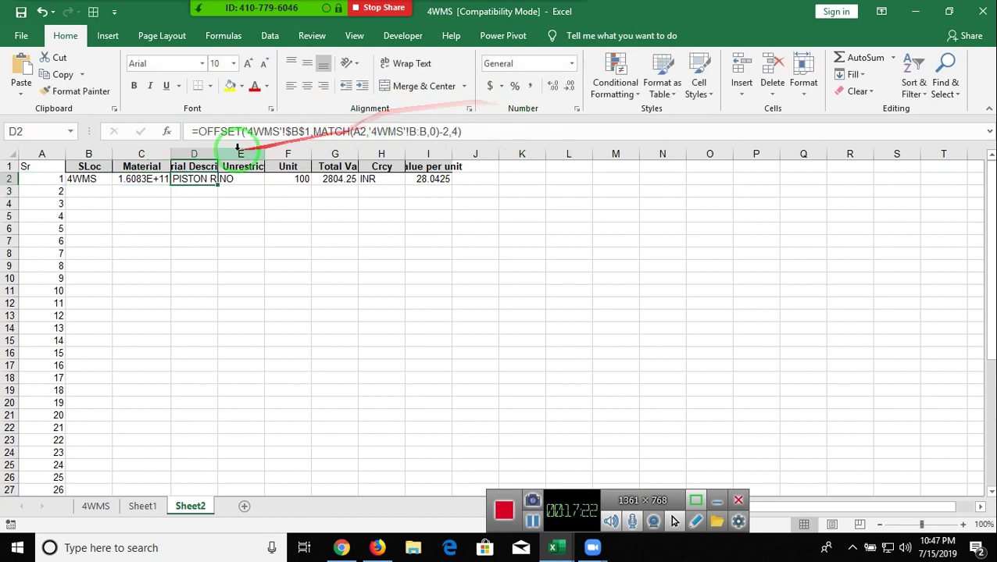
Wrap D2's description lookup in IFERROR so it still shows the PISTON ROD description.
click(198, 131)
text(I)
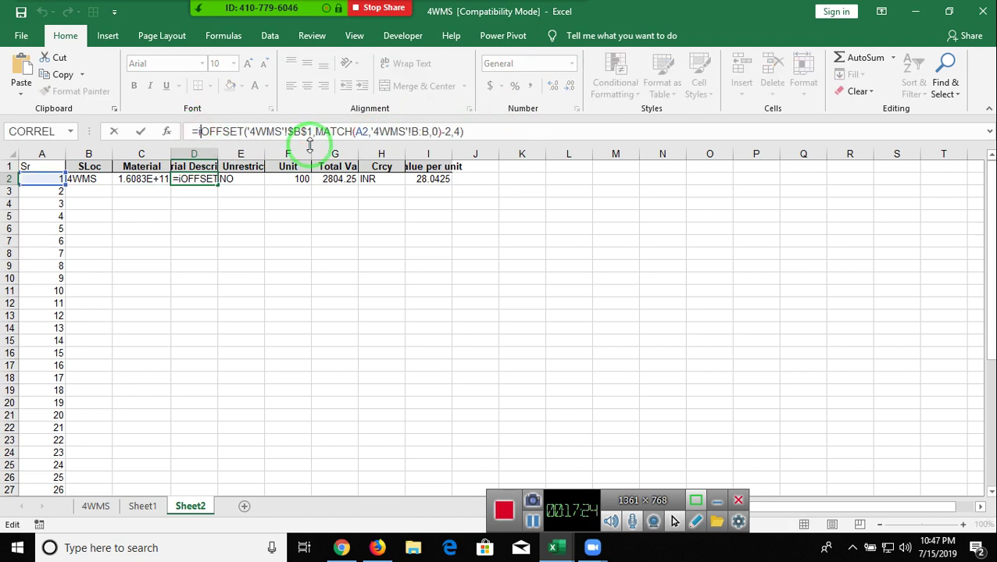
text(F)
key(Tab)
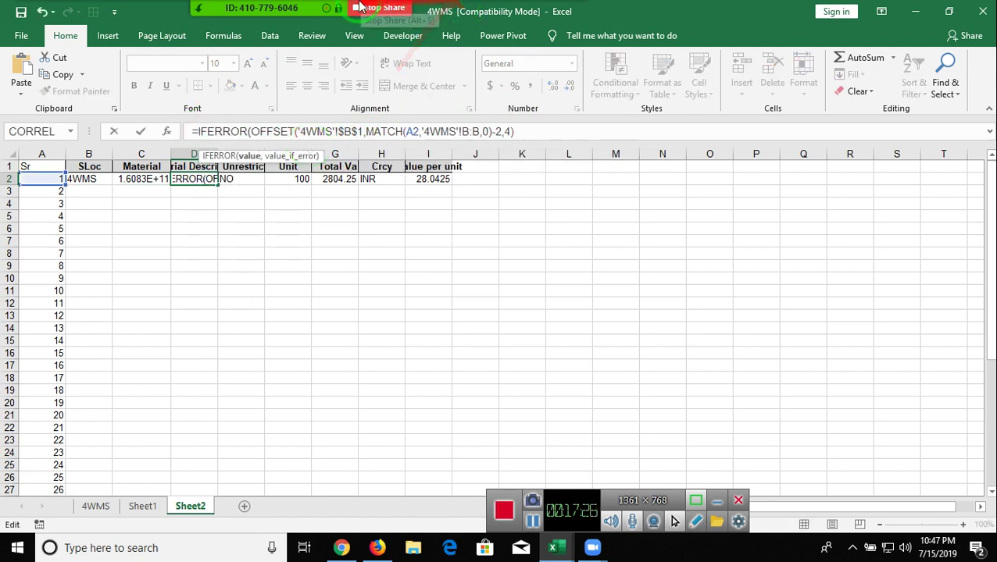
click(565, 16)
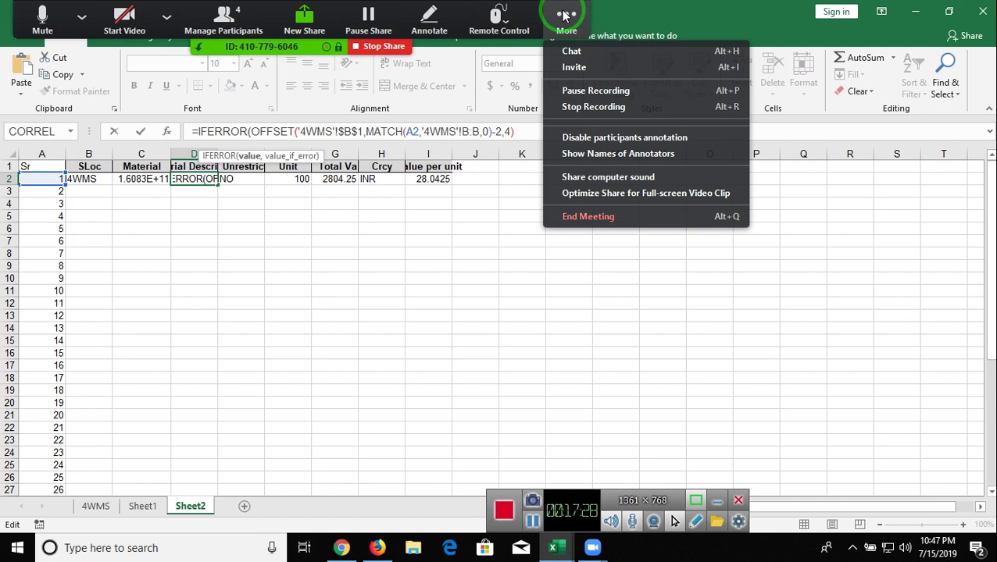
click(516, 131)
text(,"")
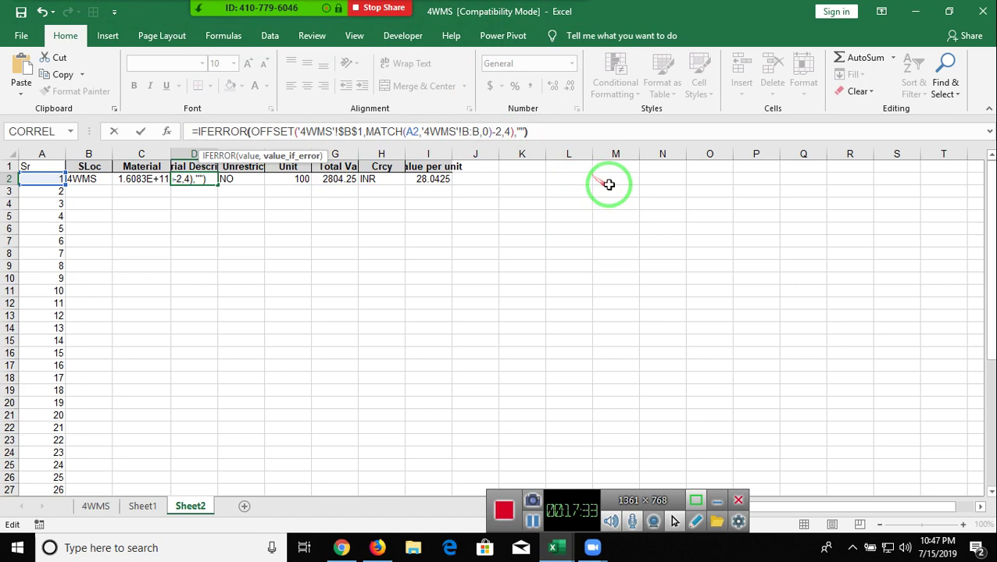
key(Return)
key(Up)
key(Right)
drag(610, 189, 349, 139)
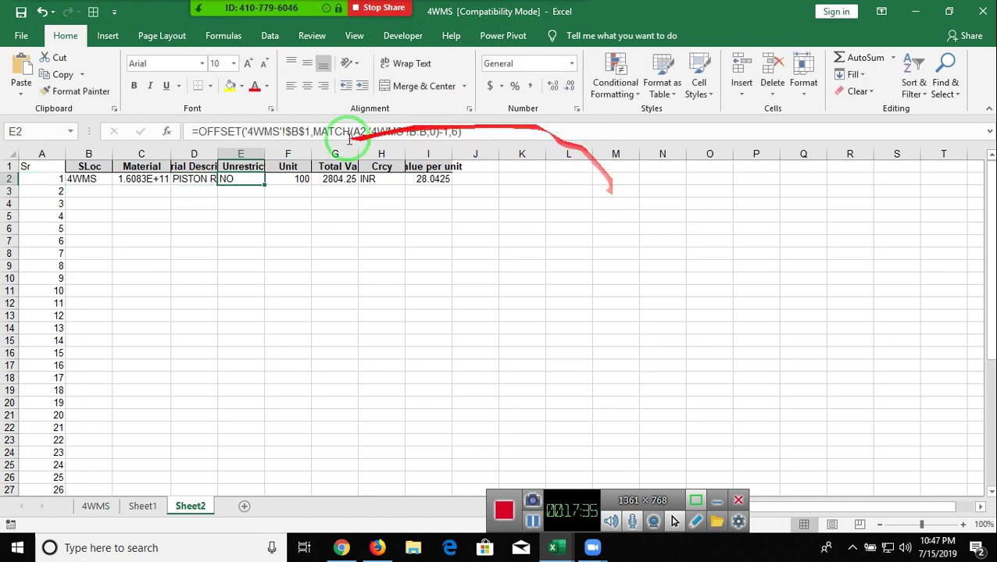
Wrap E2's lookup in IFERROR, still showing NO.
click(198, 132)
text(IF)
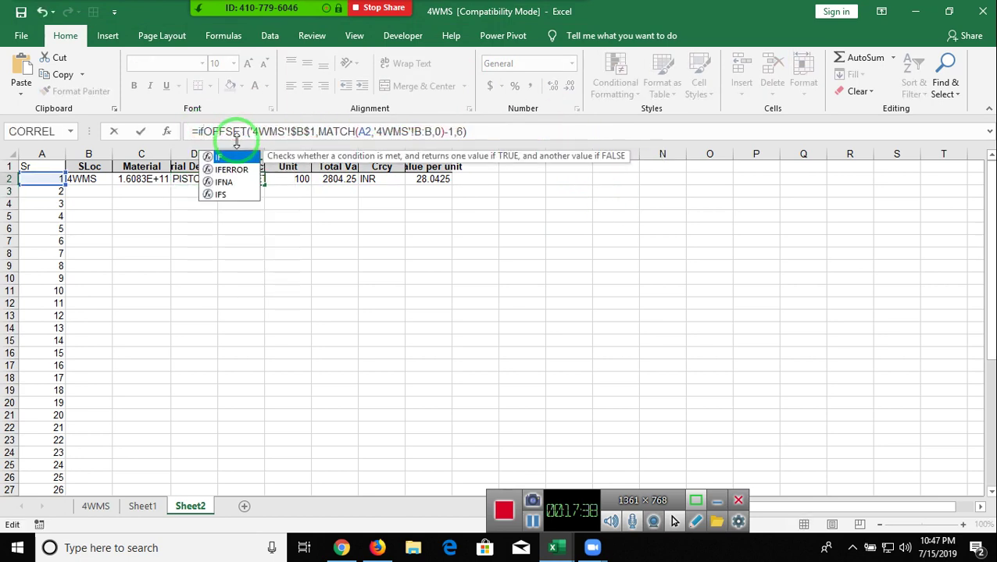
text(ERROR()
drag(258, 130, 516, 123)
click(531, 133)
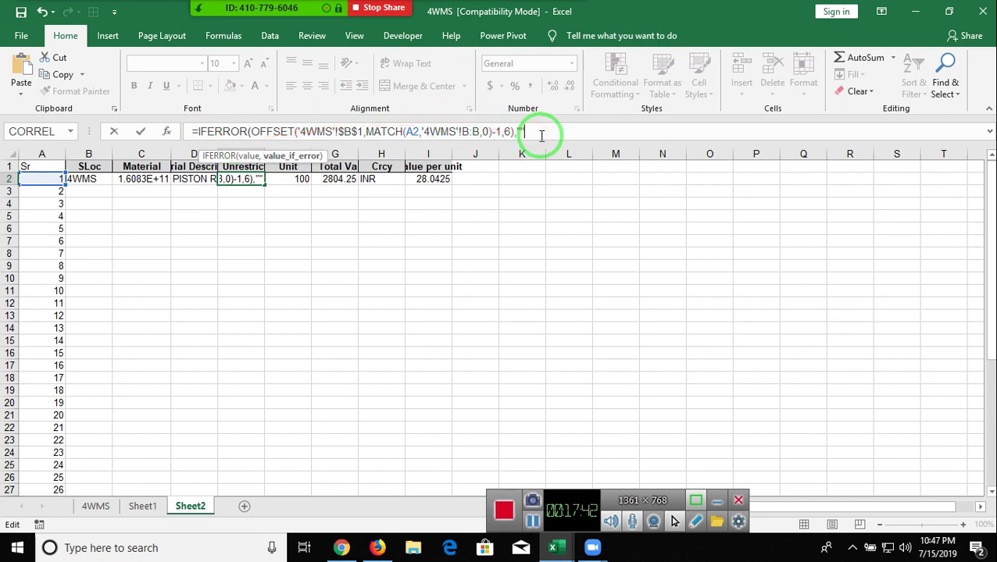
key(Return)
key(Up)
key(Right)
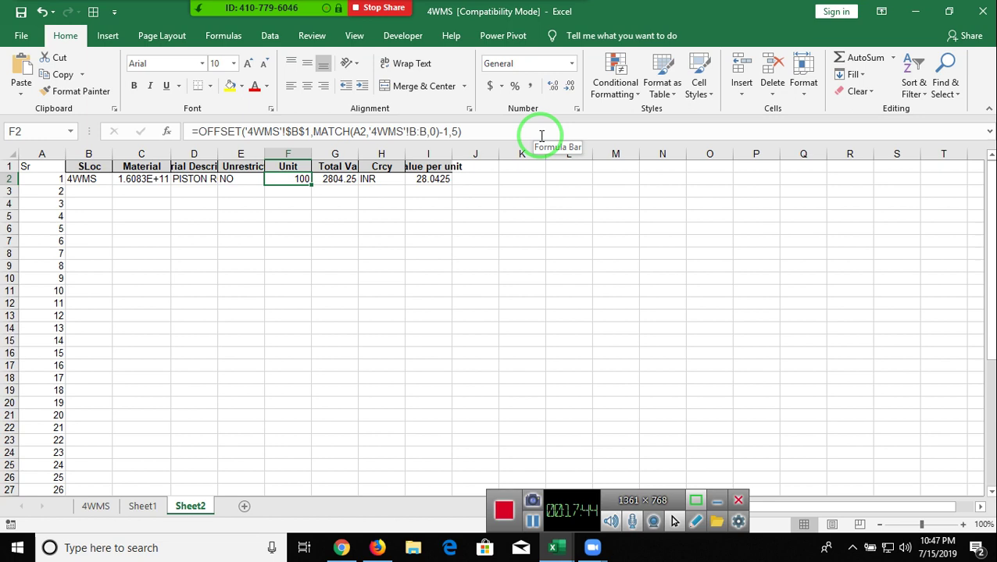
Wrap F2's Unit lookup in IFERROR, still returning 100.
click(206, 131)
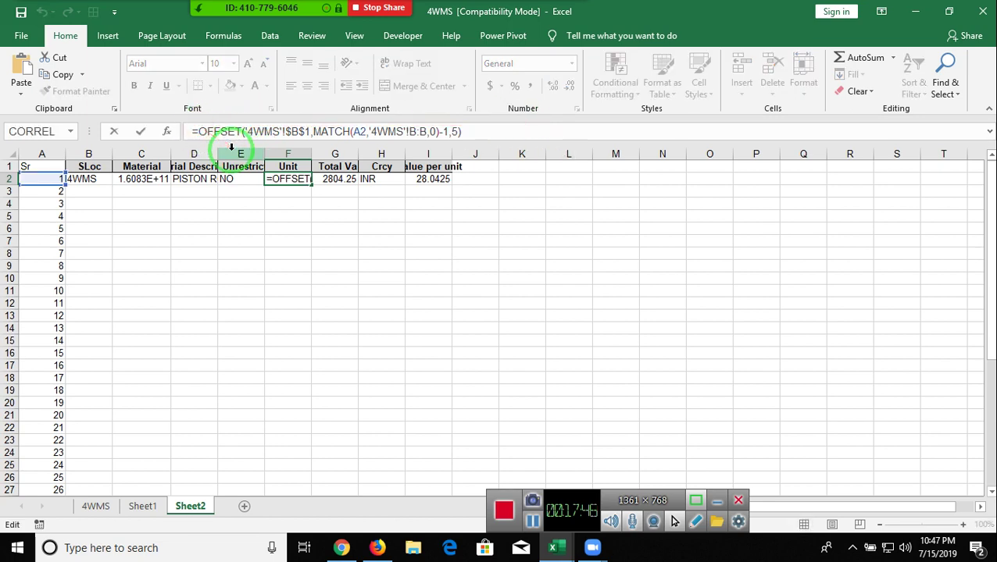
text(IFERROR()
drag(238, 143, 396, 143)
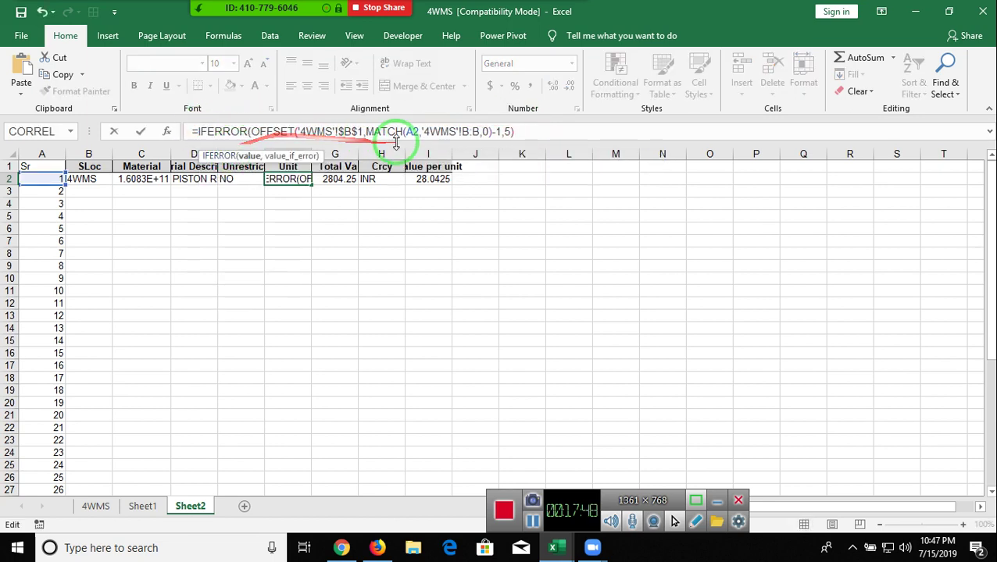
click(522, 135)
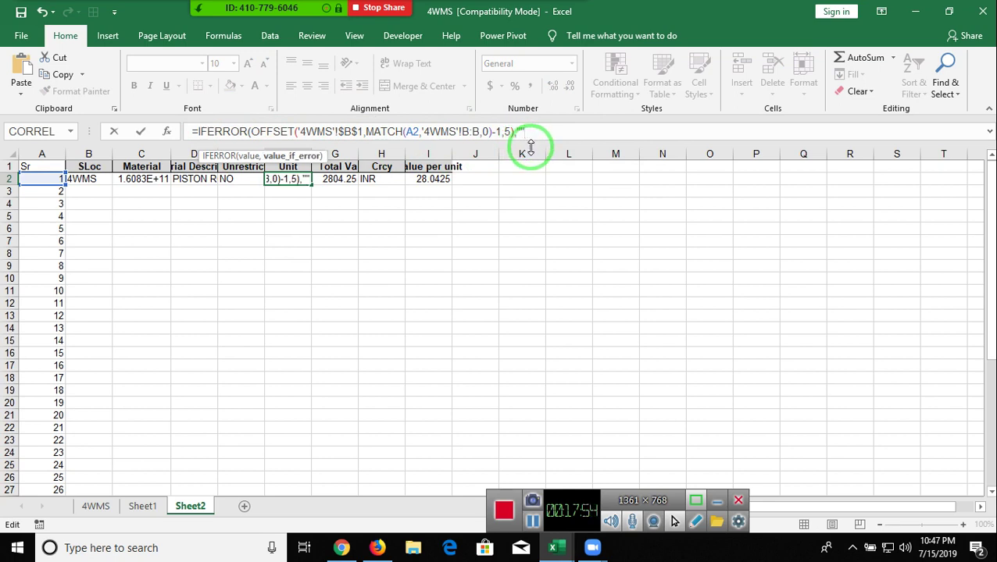
text())
key(Return)
key(Up)
key(Right)
Wrap the Total Value lookup in G2 in IFERROR, keeping 2804.25.
drag(522, 145, 279, 49)
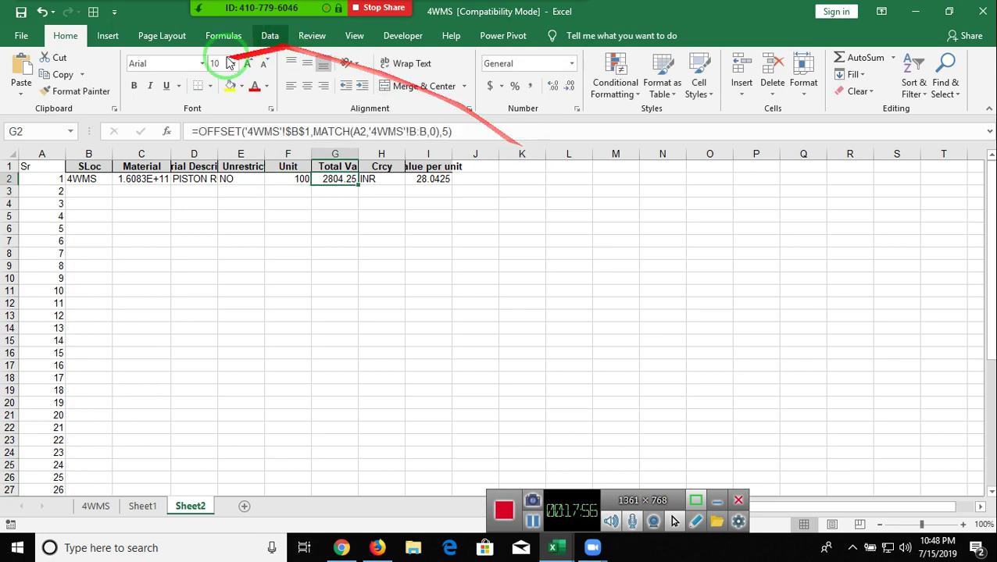
click(200, 131)
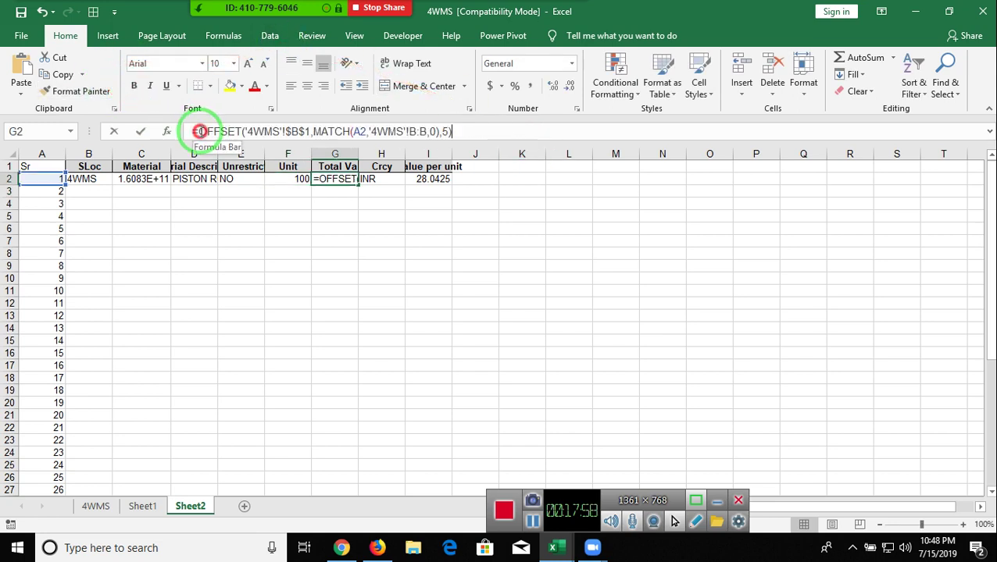
text(IF)
key(Down)
key(Tab)
click(546, 137)
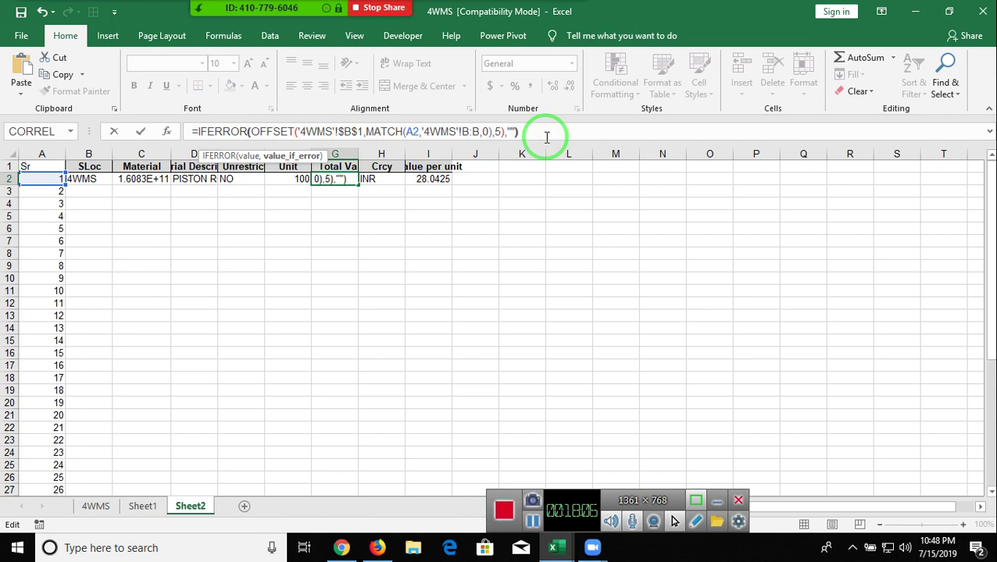
key(Return)
key(Up)
key(Right)
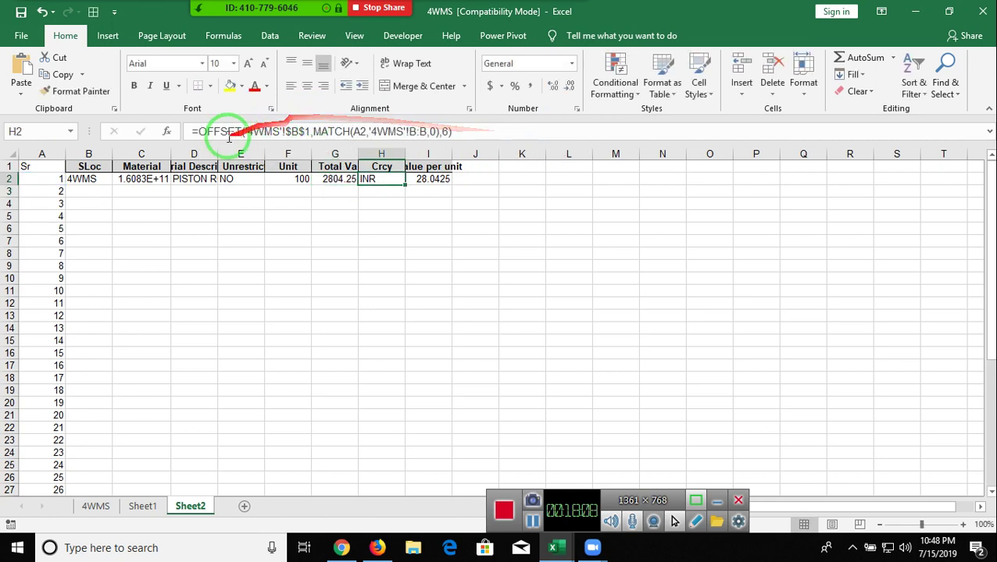
Wrap the Crcy lookup in H2 in IFERROR, keeping INR.
click(198, 132)
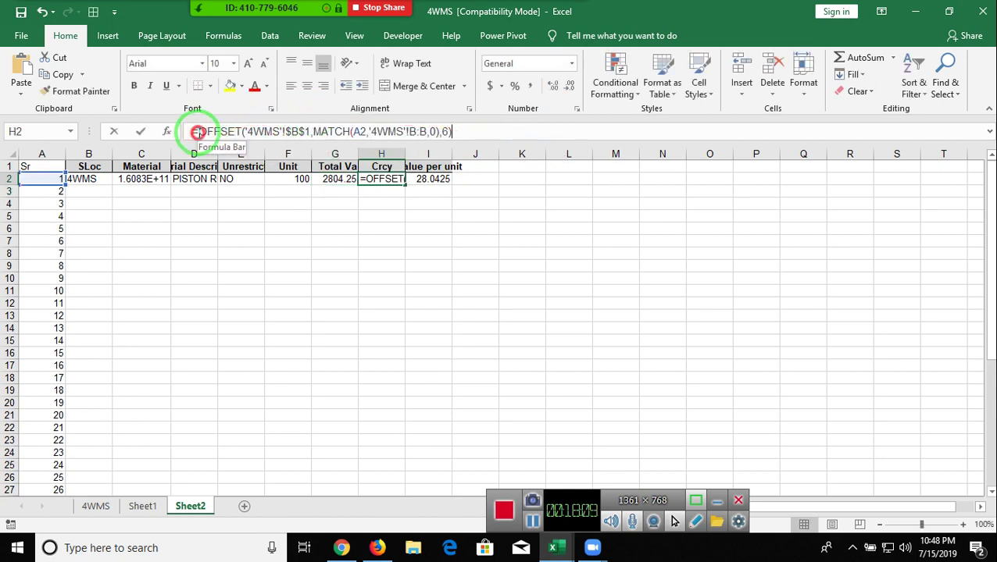
text(if)
double_click(248, 172)
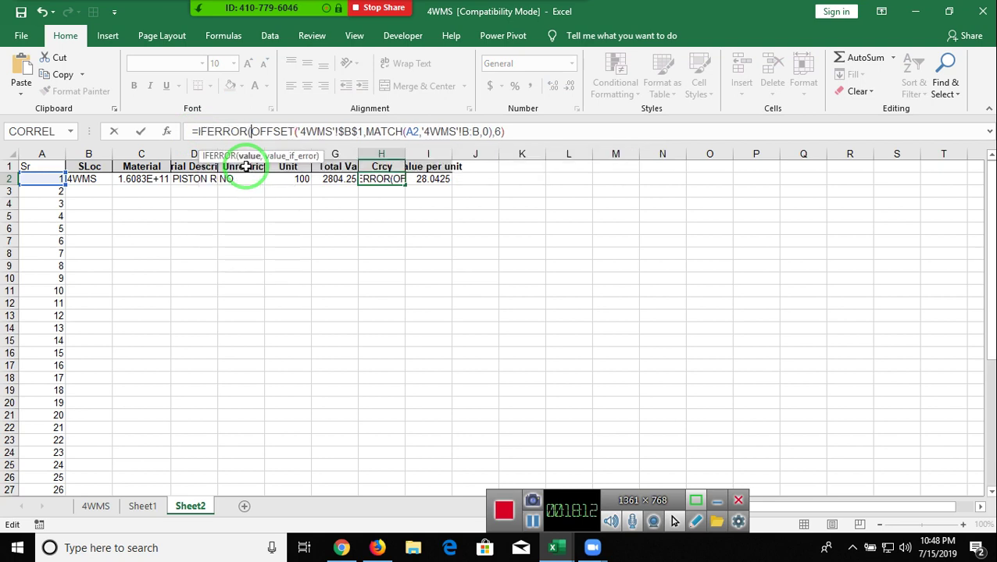
click(514, 135)
text(,"")
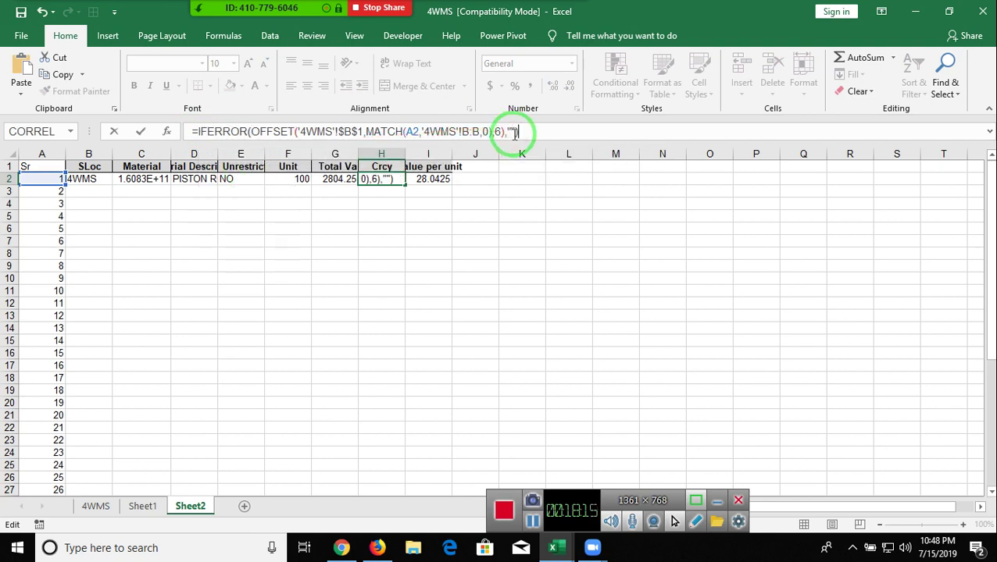
key(ctrl+Return)
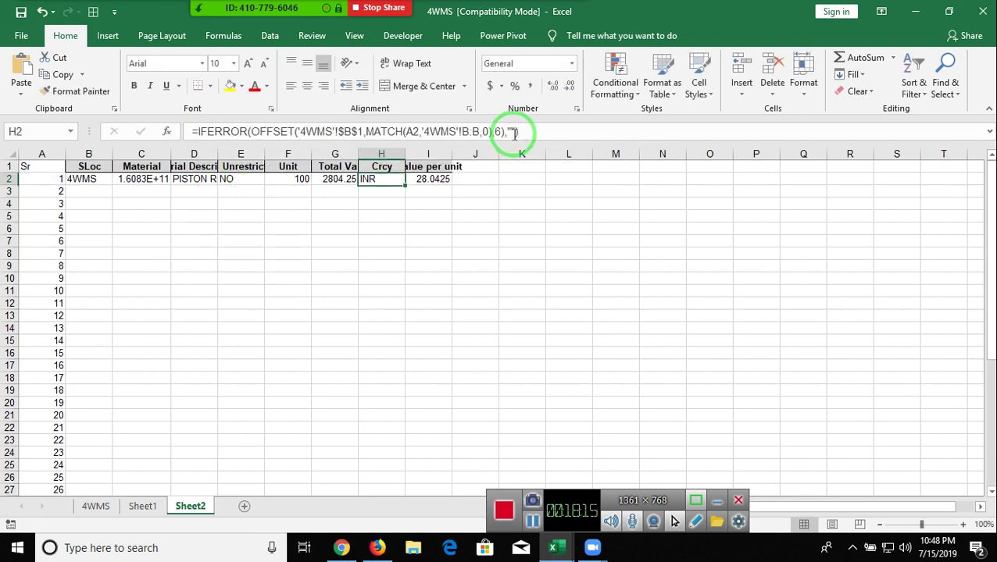
key(Right)
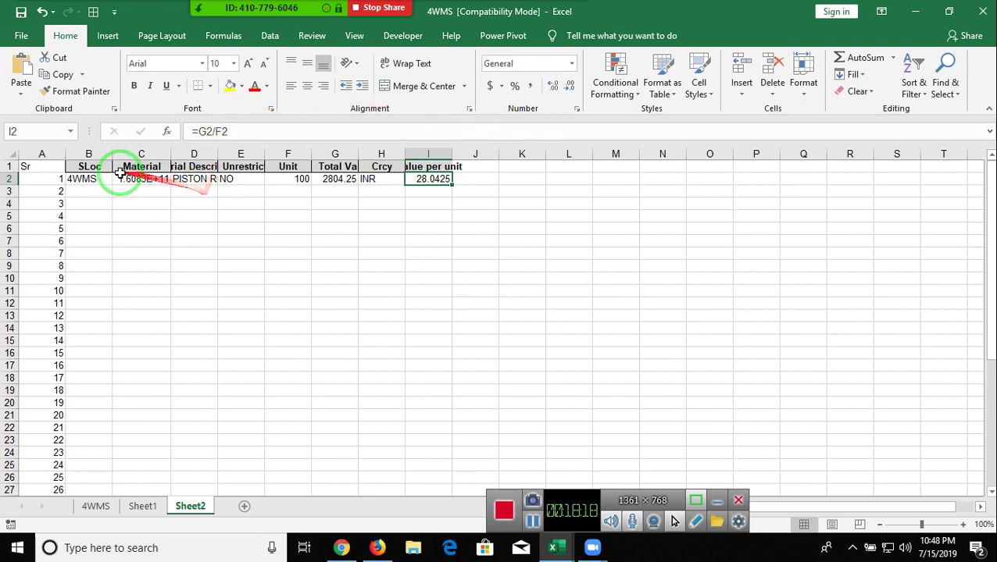
Wrap I2's G2/F2 division in IFERROR so it reads =IFERROR(G2/F2,"").
click(92, 179)
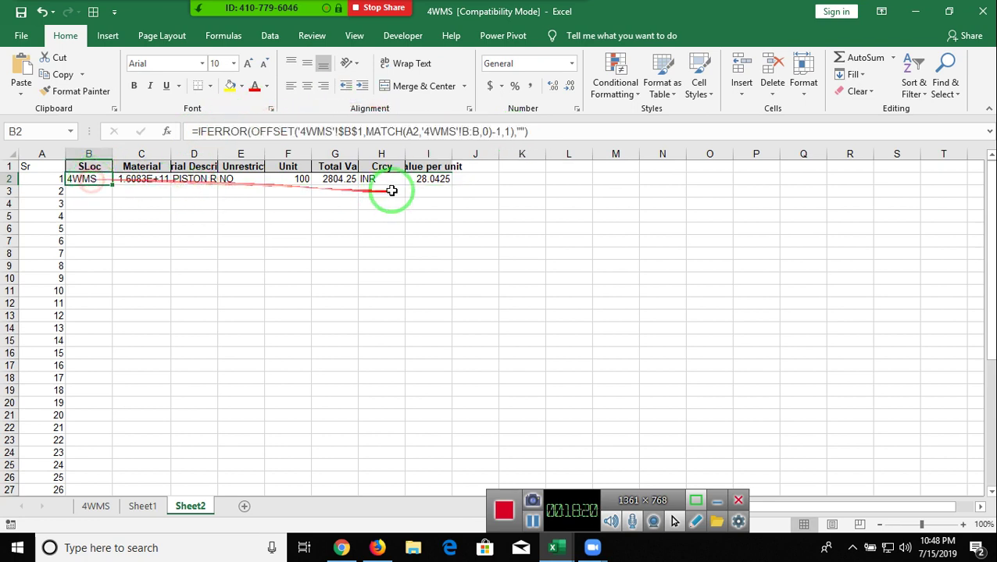
click(423, 179)
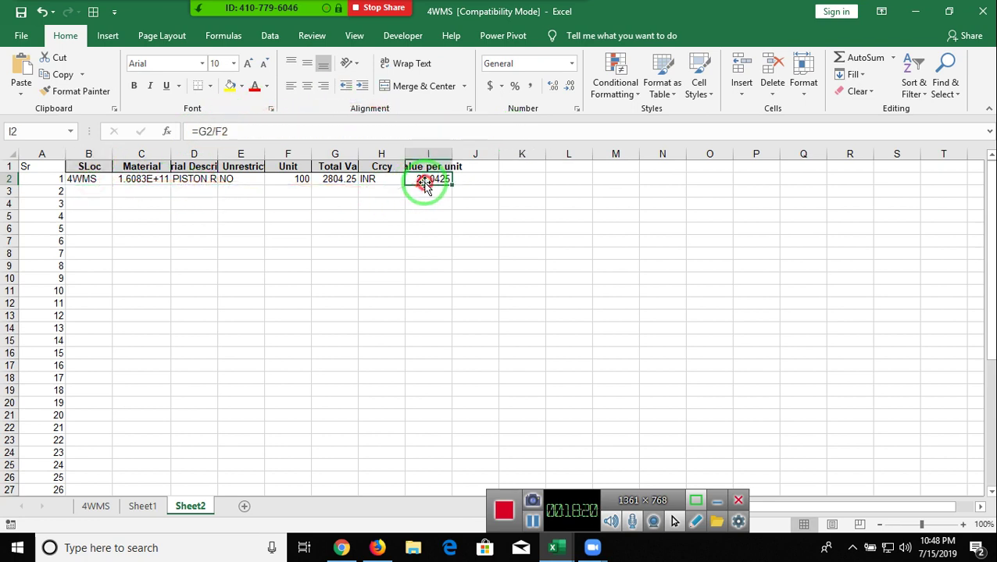
click(198, 131)
text(IF)
key(Down)
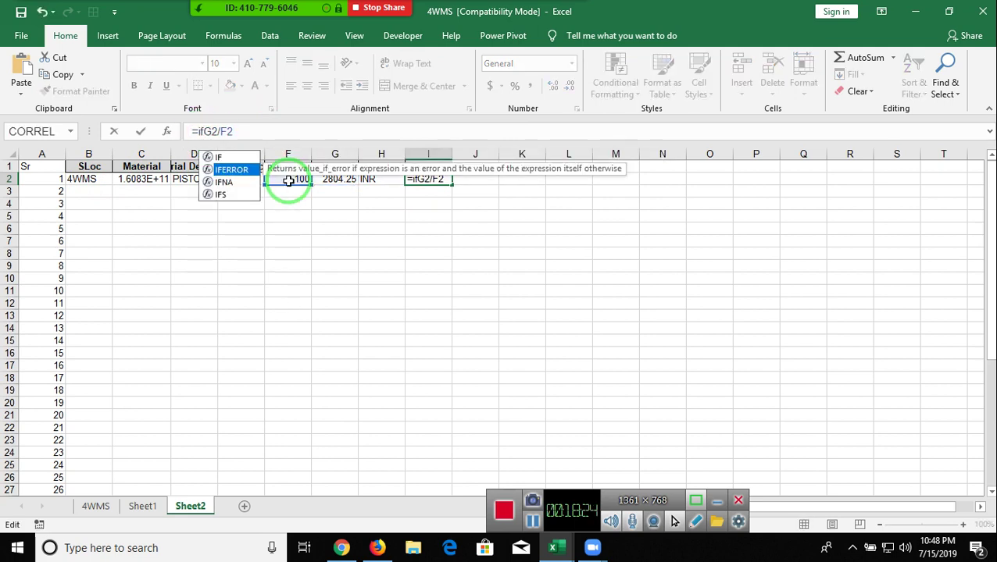
key(Tab)
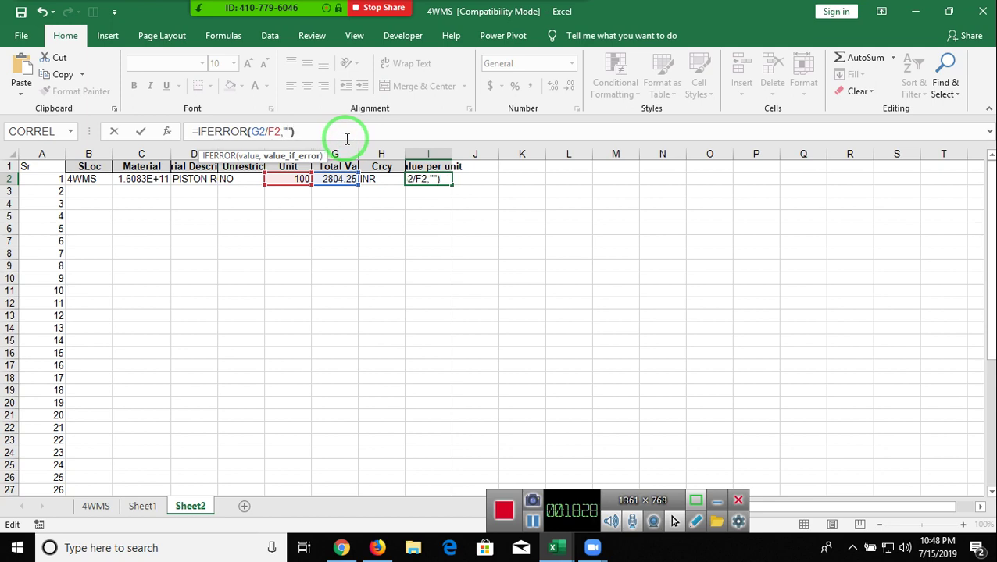
key(ctrl+Return)
Fill the B2:I2 formulas down the table and AutoFit column C for full Material numbers.
key(shift+Left)
key(shift+Left)
key(shift+Left)
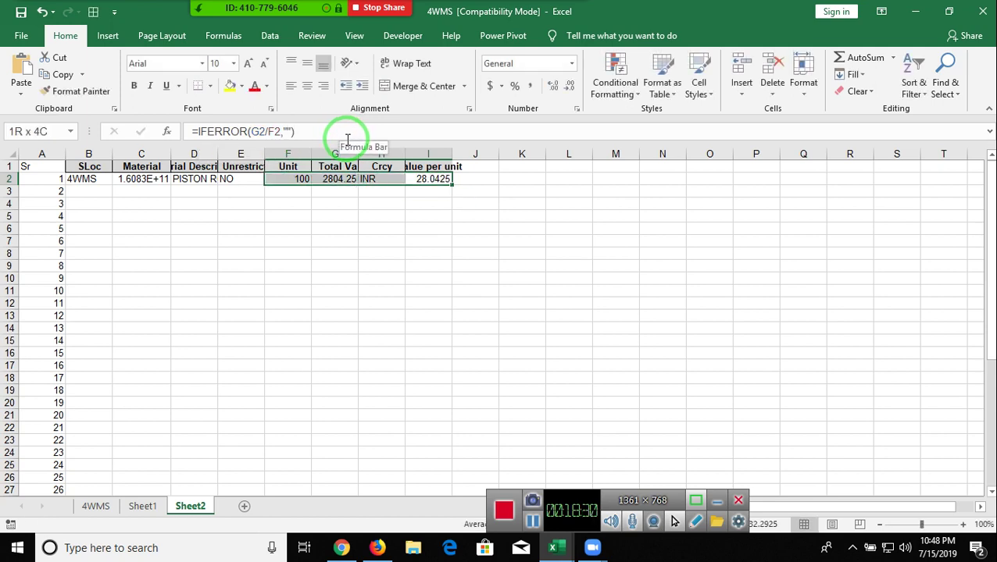
key(shift+Left)
key(shift+Left)
key(shift+Left)
key(shift+Left)
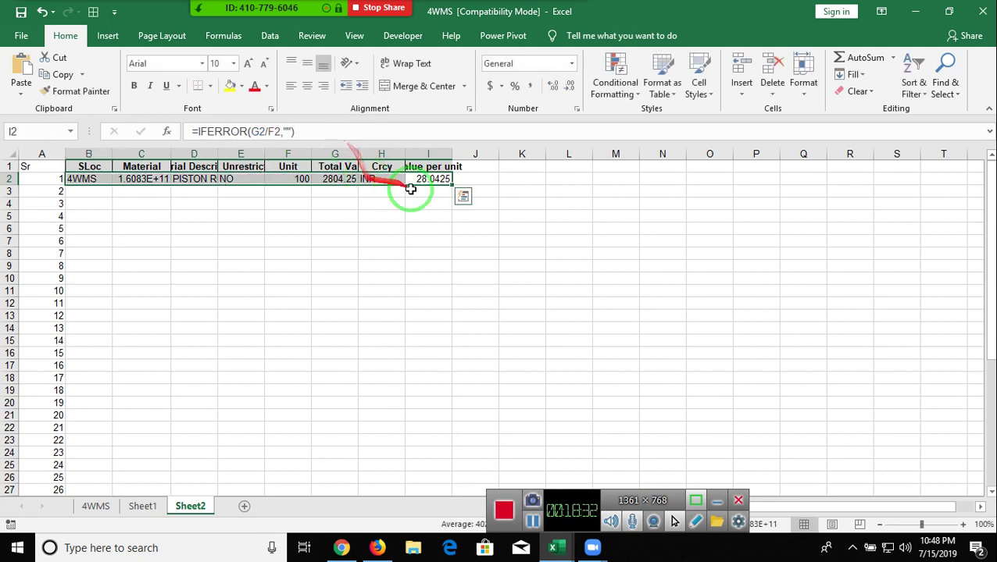
drag(455, 185, 445, 187)
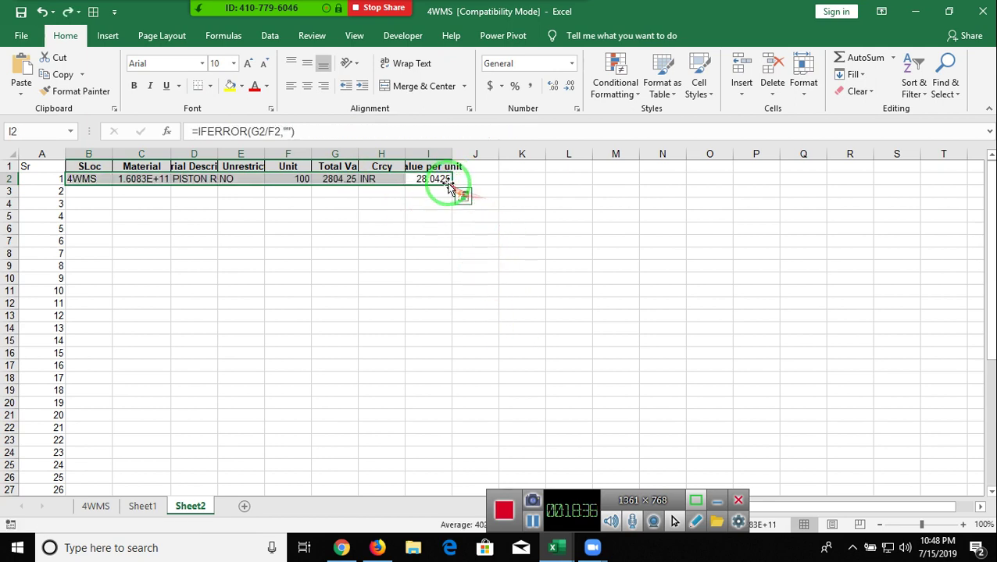
double_click(451, 184)
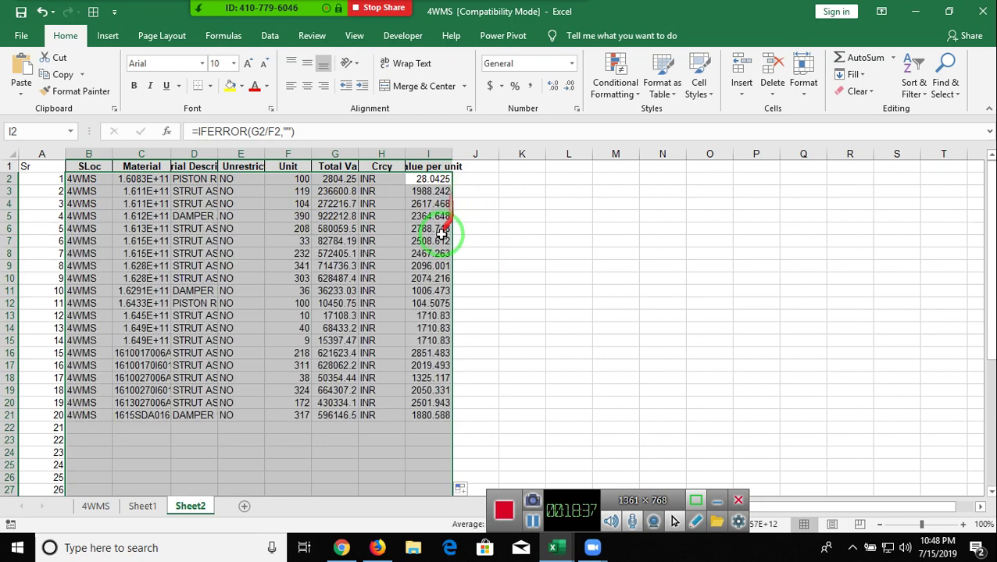
click(186, 228)
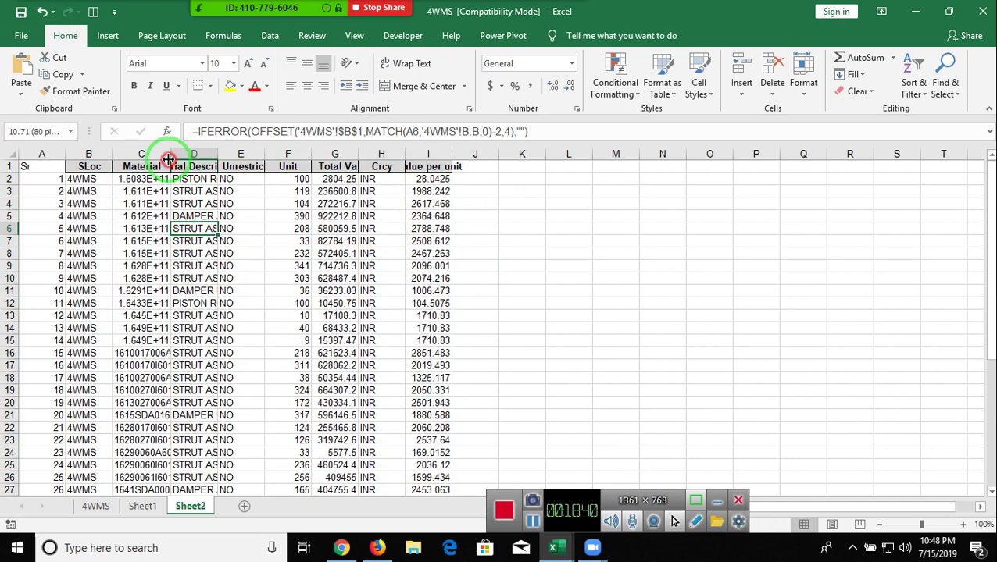
double_click(168, 160)
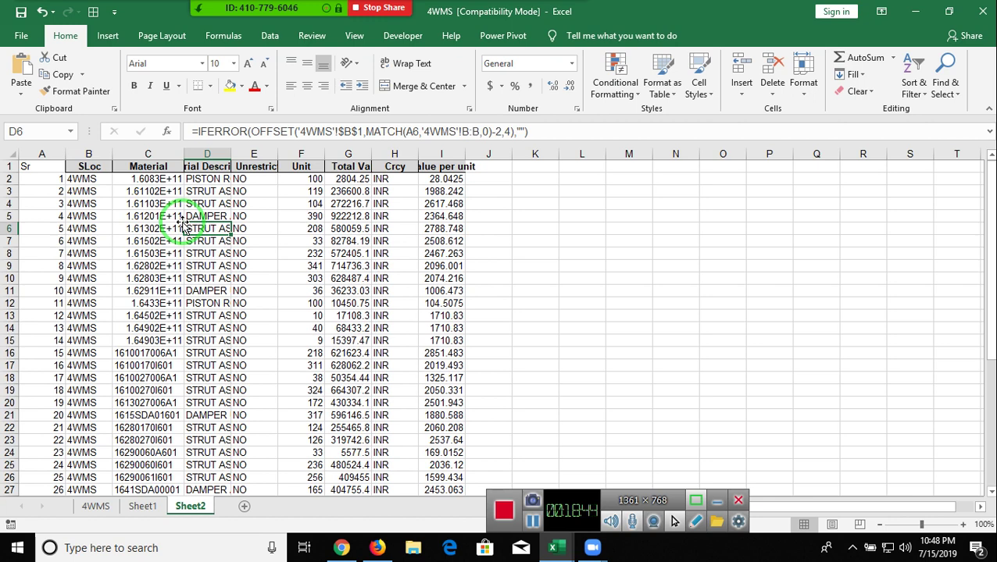
mouse_move(273, 8)
click(225, 29)
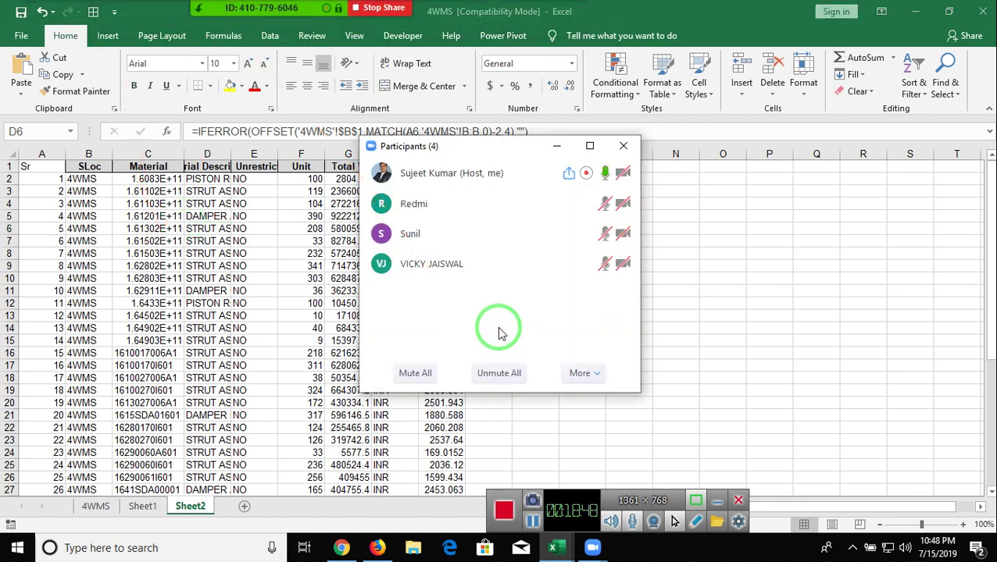
Unmute all Zoom meeting participants and close the Participants window.
click(497, 374)
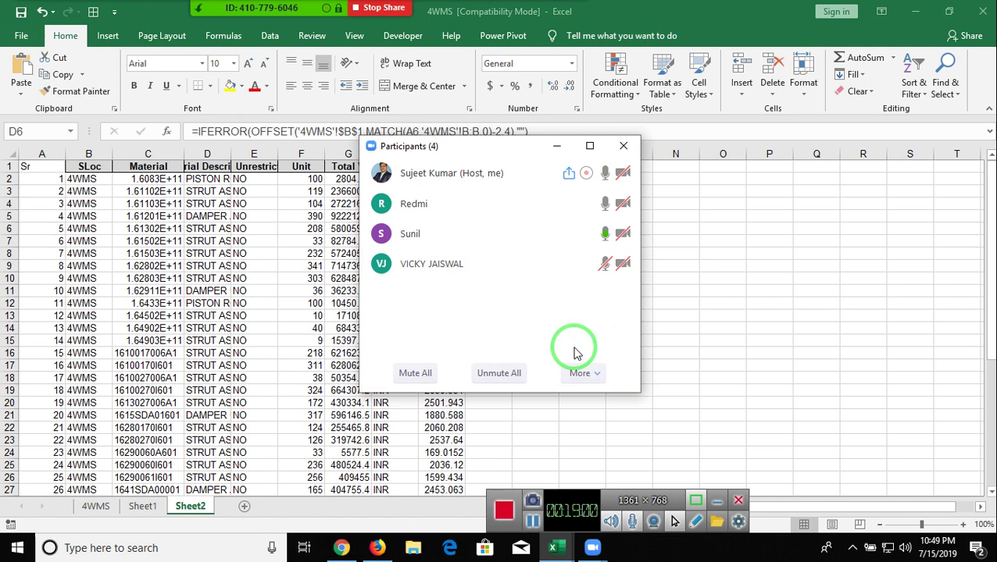
click(623, 146)
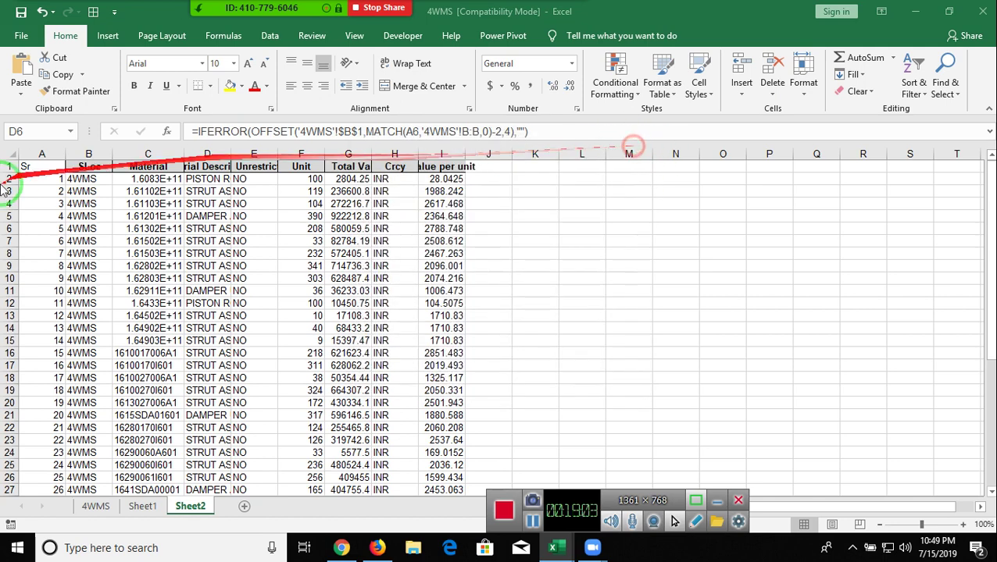
Save the 4WMS workbook past the Compatibility Checker, then close it.
click(20, 15)
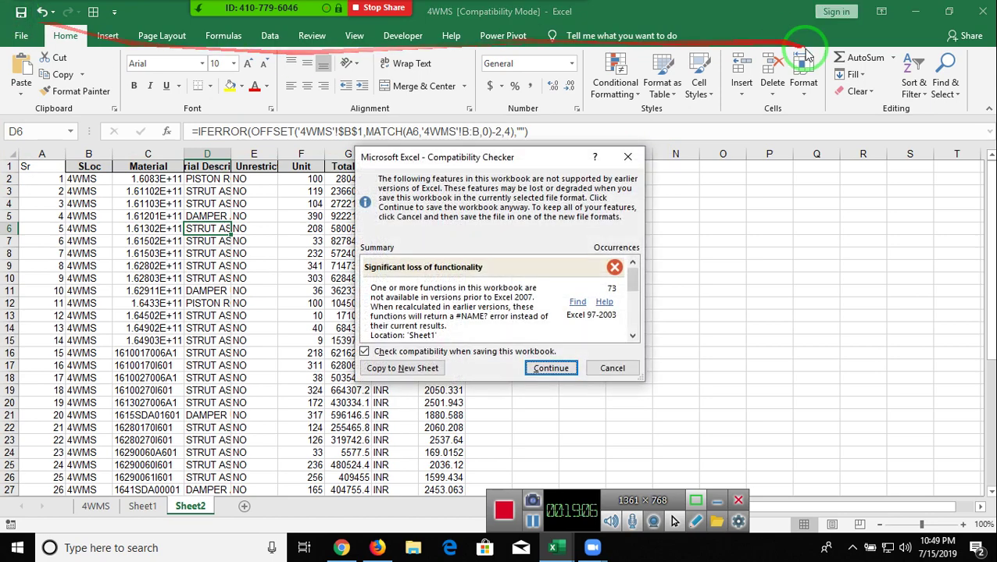
click(554, 370)
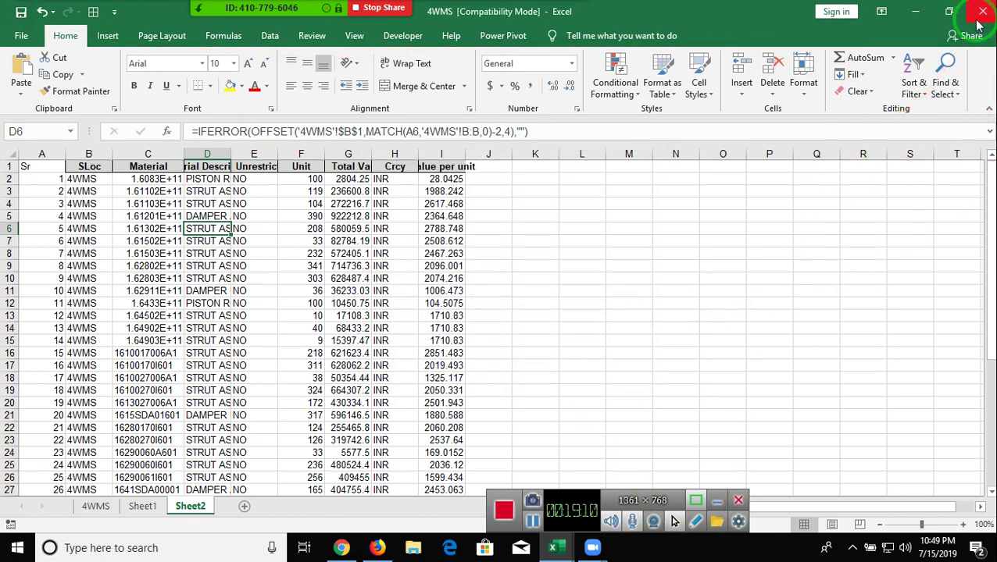
click(97, 507)
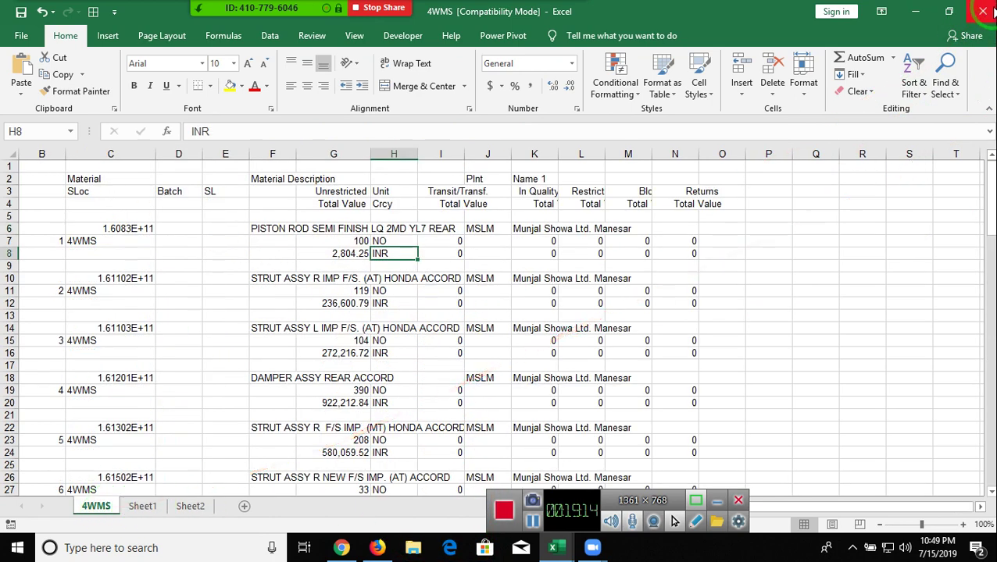
click(986, 15)
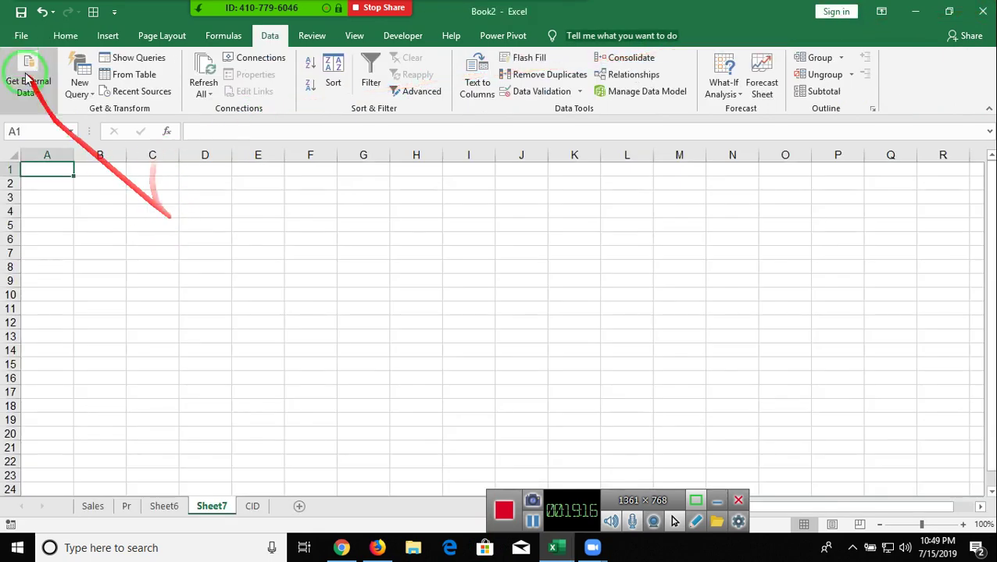
Open the TRIAL Balance 2019 workbook from the recent files list.
click(26, 39)
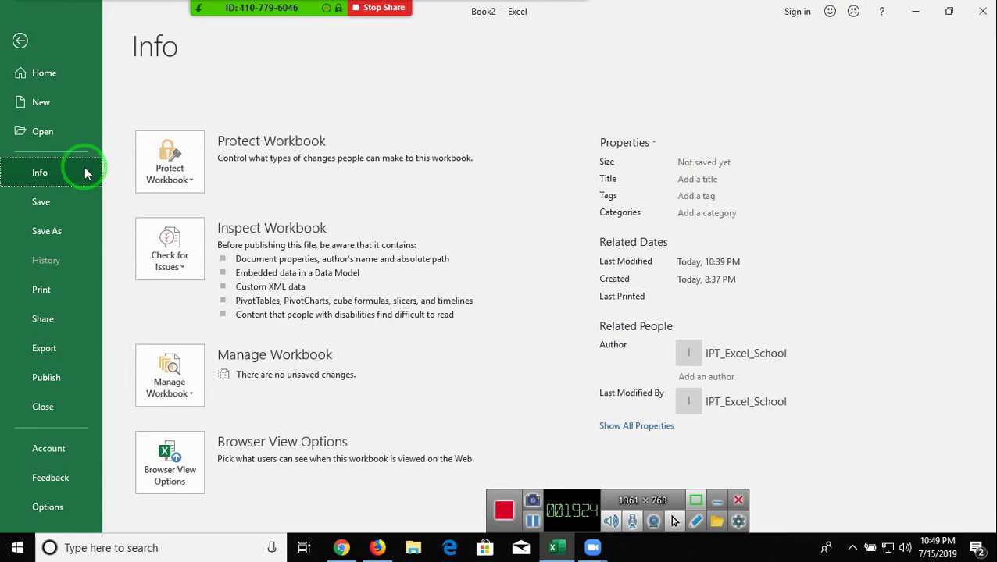
click(91, 128)
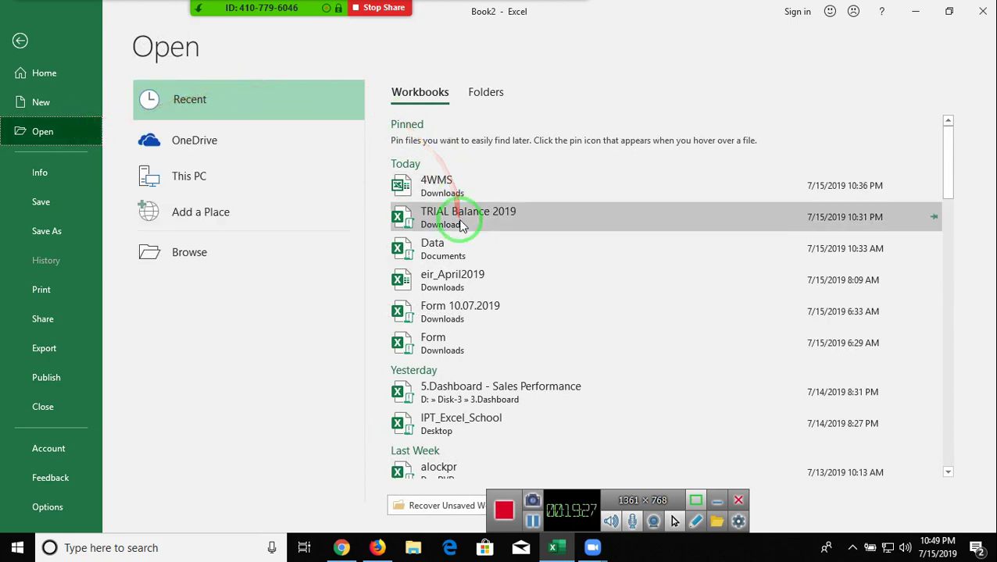
click(461, 225)
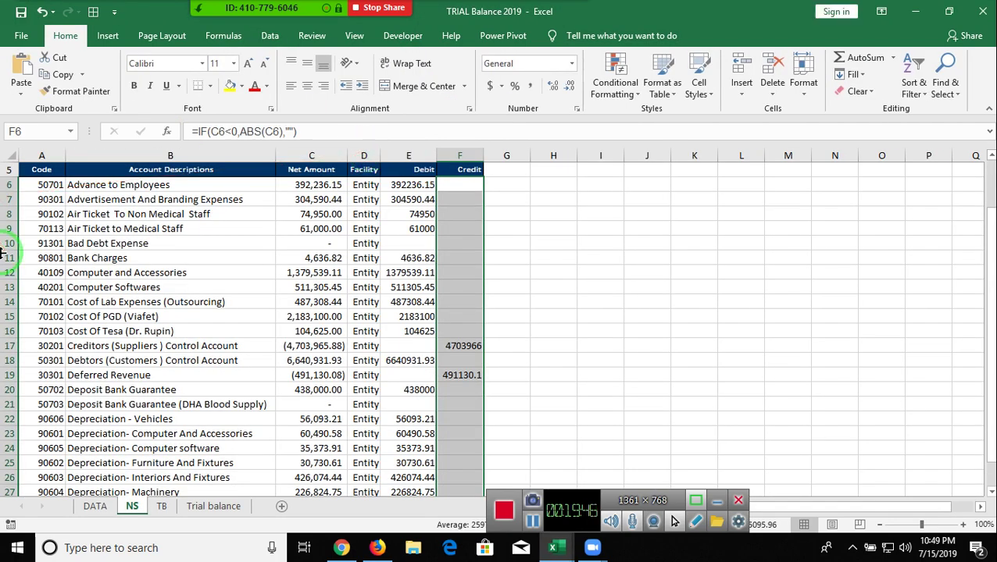
Clear the TB sheet's trial balance data from row 5 through row 27.
click(161, 506)
click(41, 255)
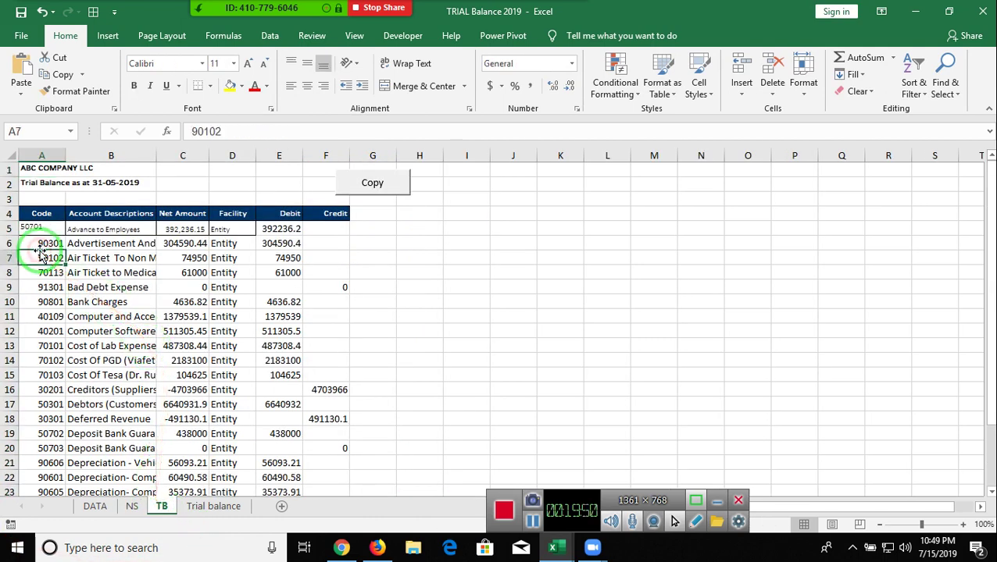
key(Up)
key(Up)
key(ctrl+shift+Right)
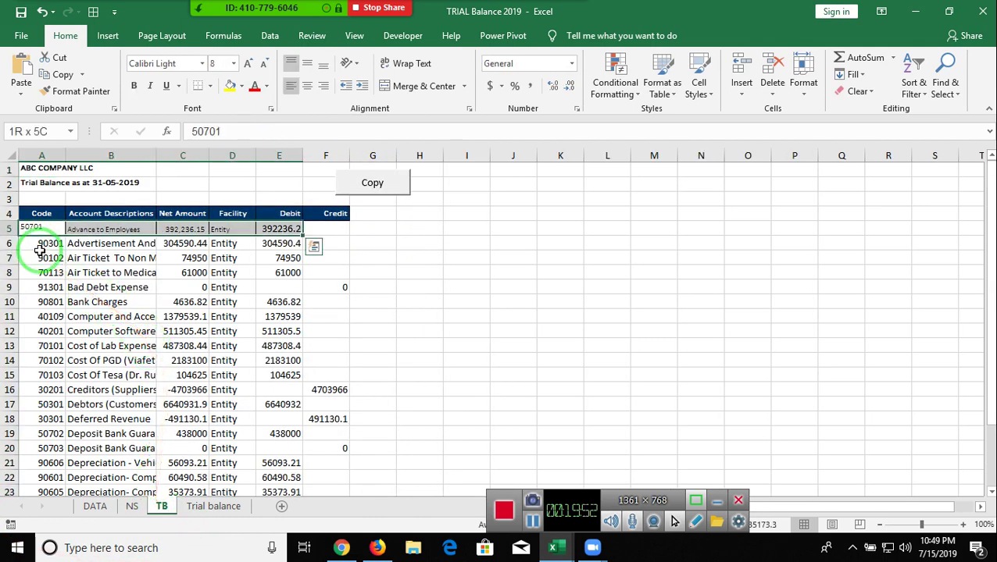
key(ctrl+shift+Right)
key(ctrl+shift+Left)
key(ctrl+shift+Left)
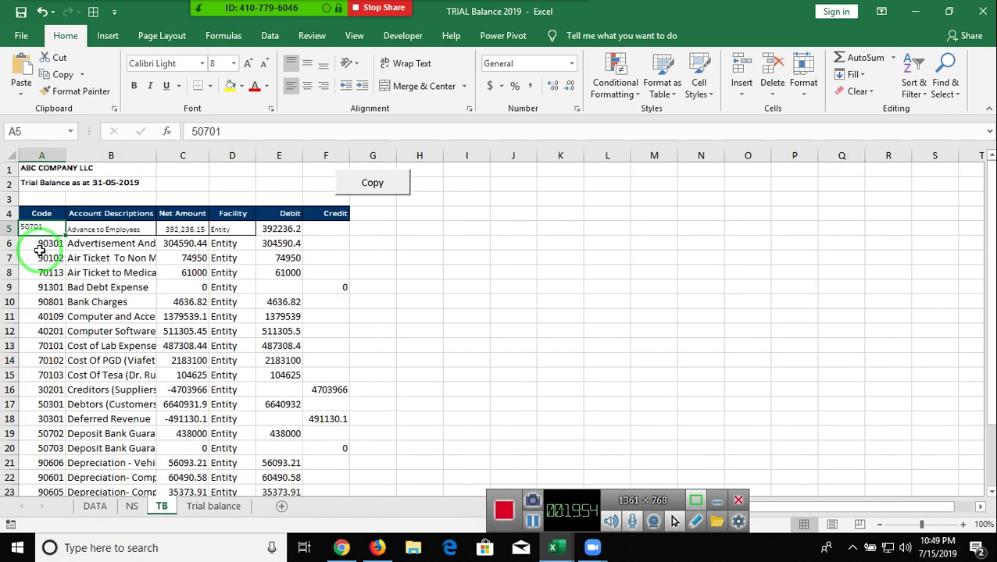
key(Right)
key(Left)
key(shift+Right)
key(shift+space)
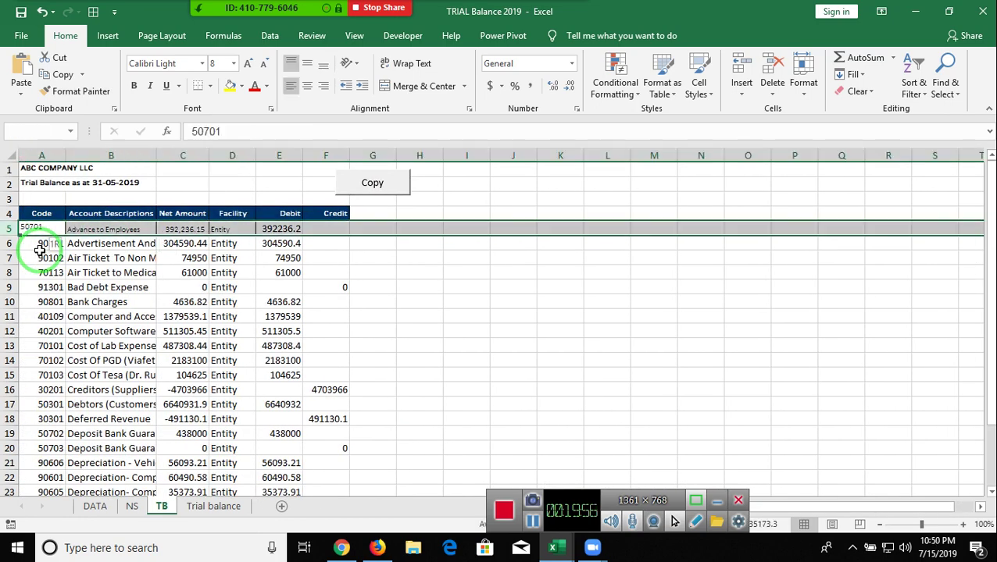
key(ctrl+shift+Down)
key(Delete)
key(Up)
key(Up)
key(Up)
key(Up)
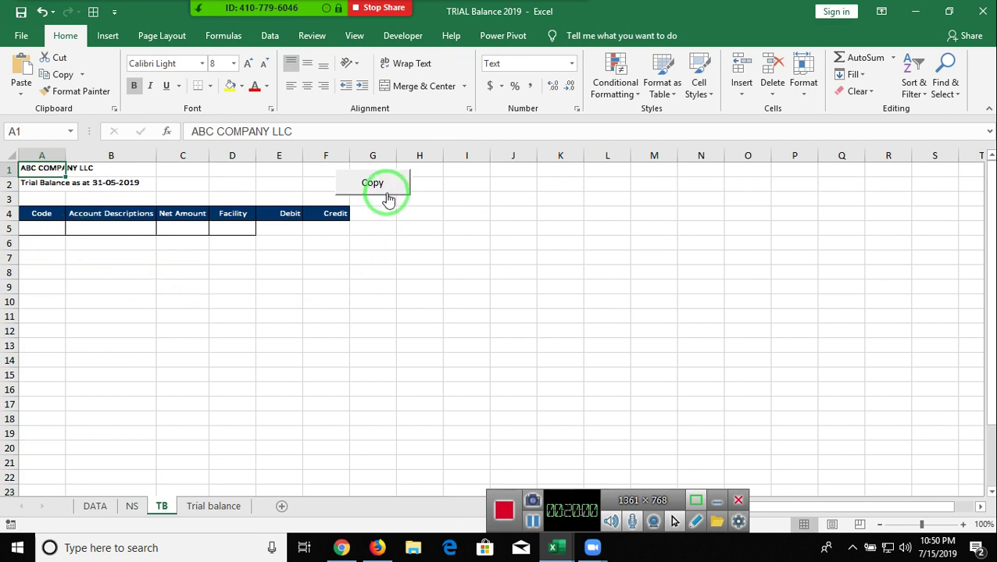
Run the Copy macro to refill the TB table and acknowledge its confirmation.
click(386, 190)
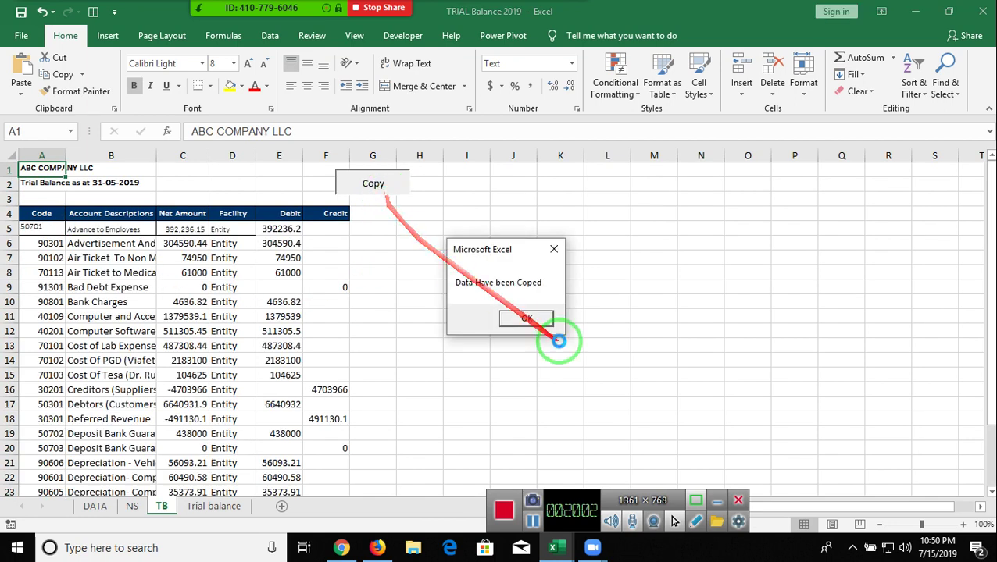
click(542, 323)
scroll(344, 407, down, 3)
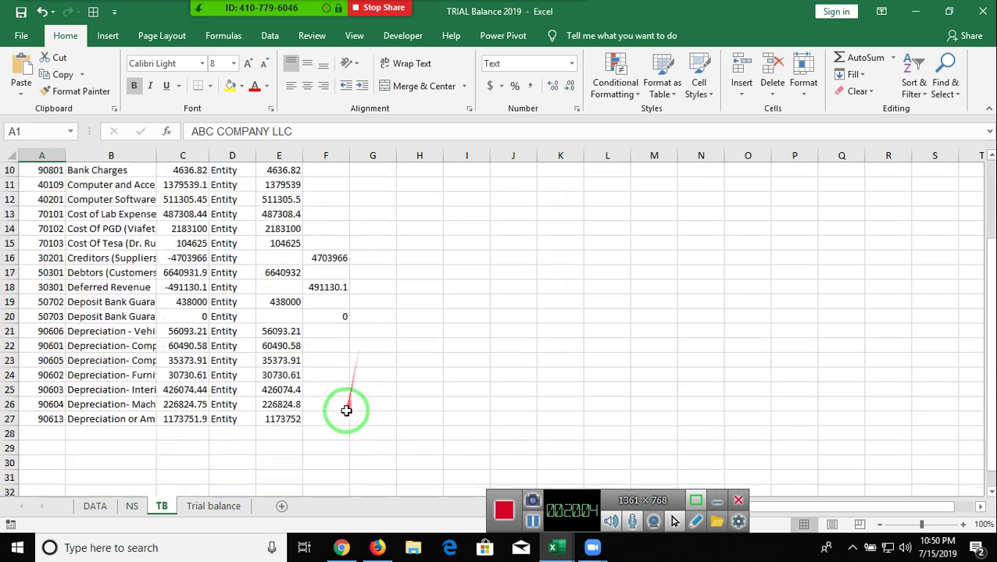
scroll(423, 465, up, 3)
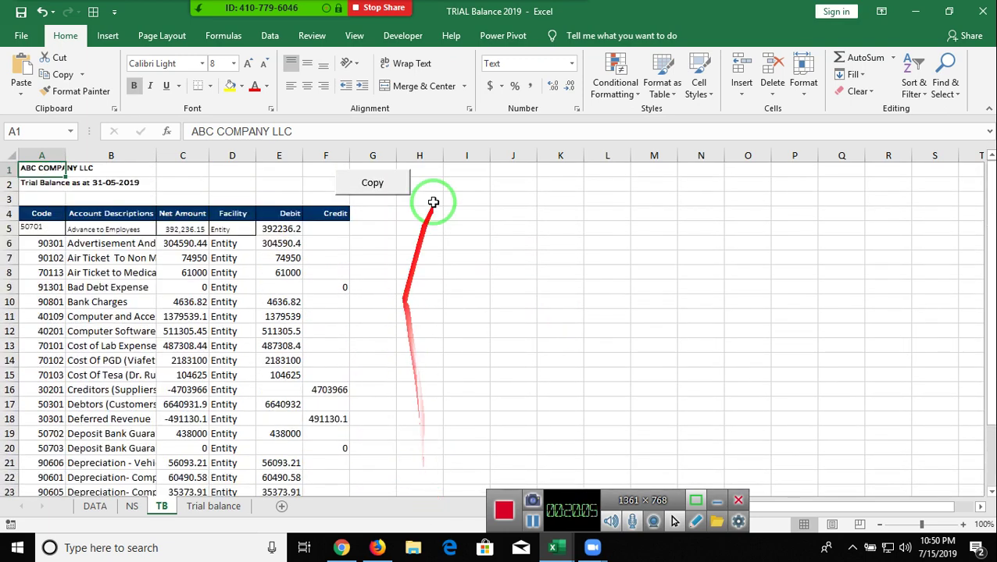
click(402, 35)
Review the DataC macro code in the VBA editor, then return to TRIAL Balance 2019.
click(22, 83)
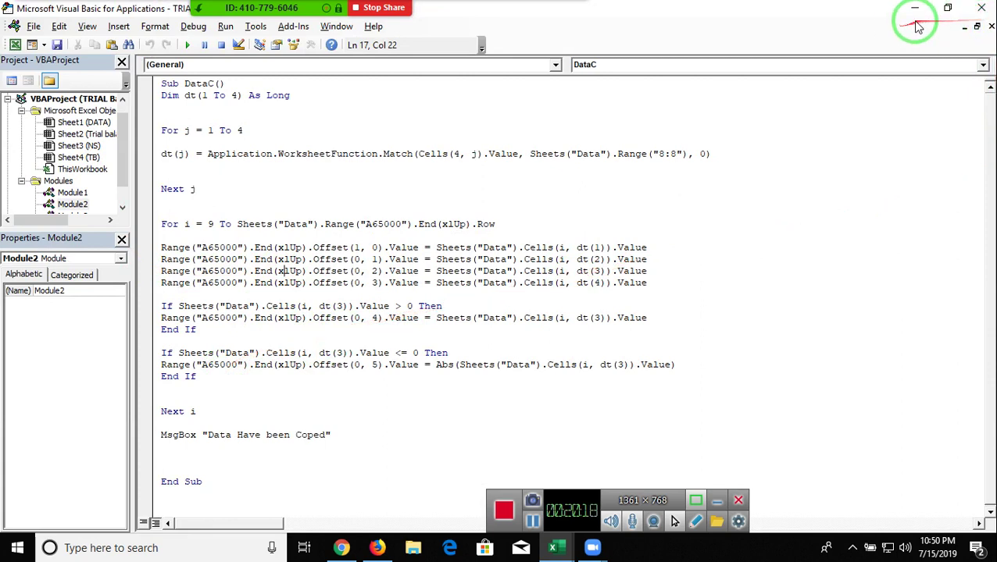
click(947, 8)
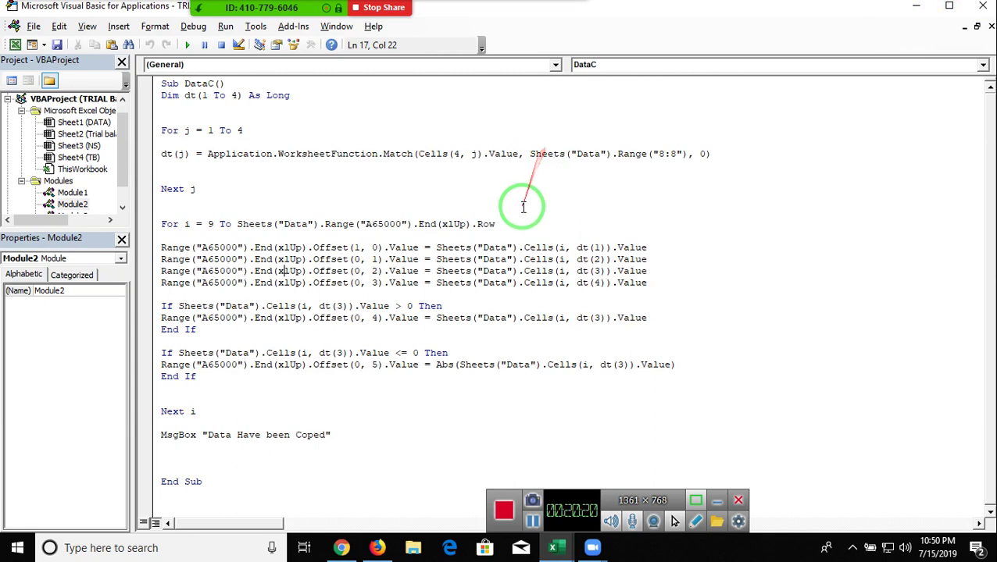
key(alt+Tab)
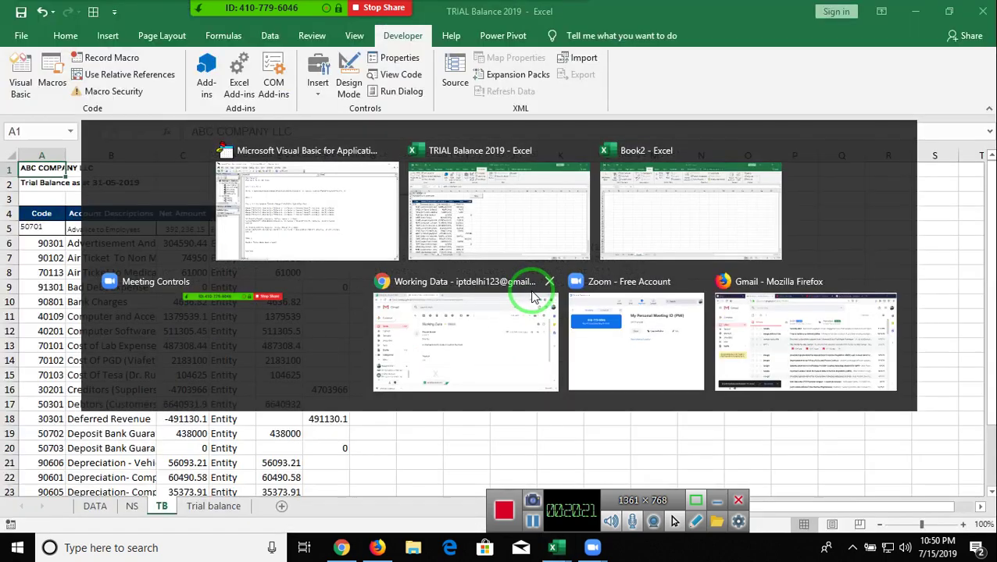
click(435, 315)
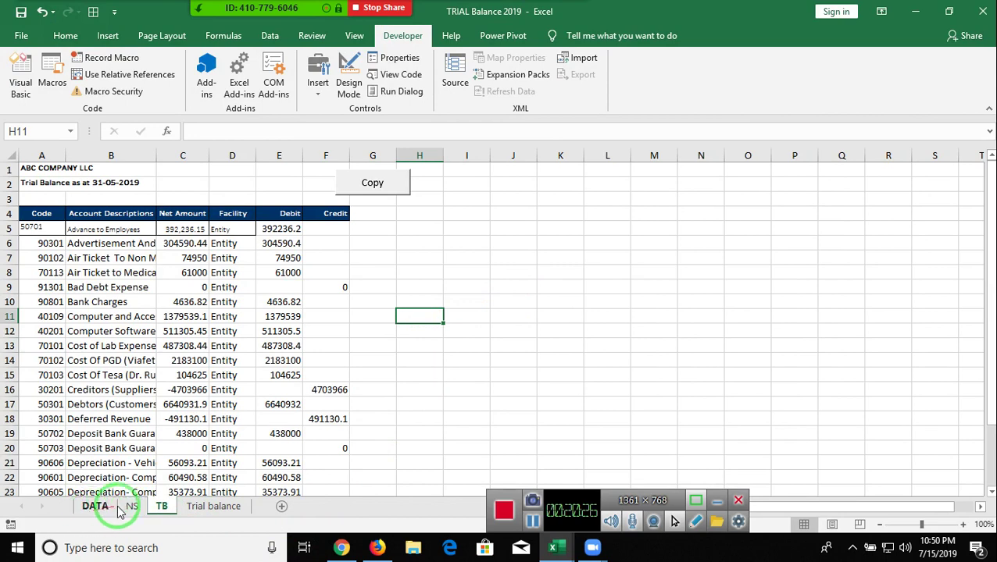
click(154, 275)
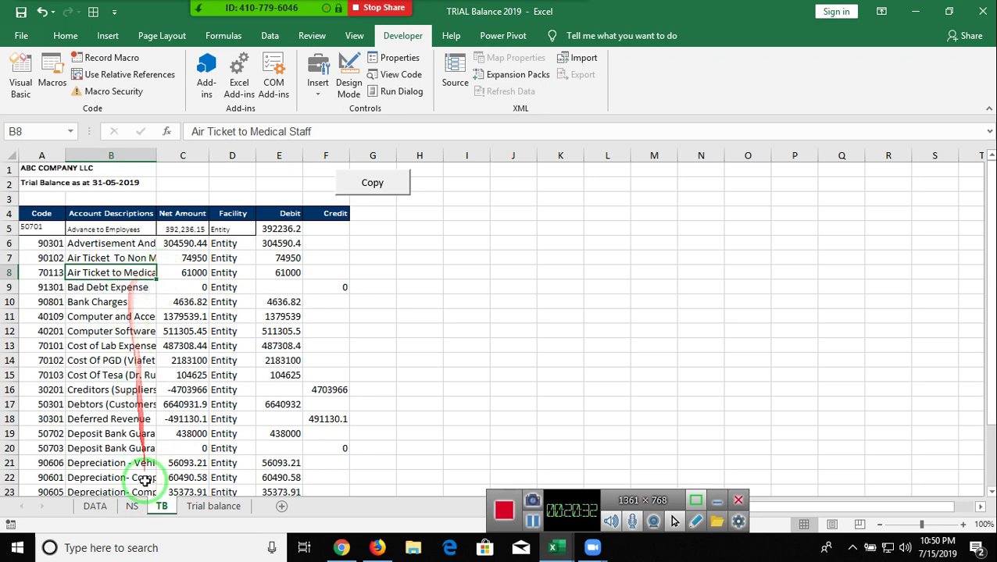
Make Advance to Employees' DATA J9 amount negative (392,236.15) and verify its NS credit.
click(131, 506)
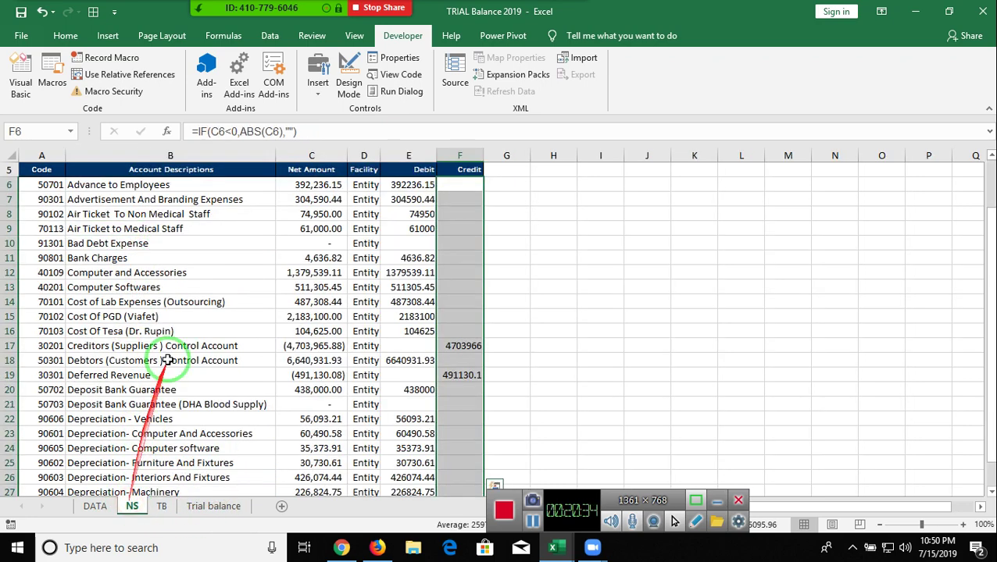
click(265, 303)
click(154, 258)
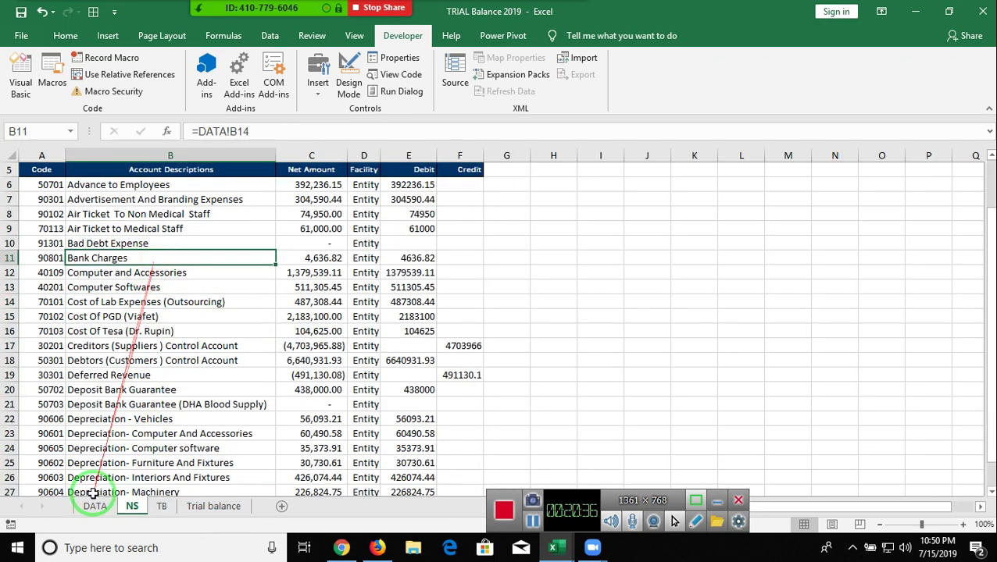
click(94, 506)
scroll(235, 422, up, 7)
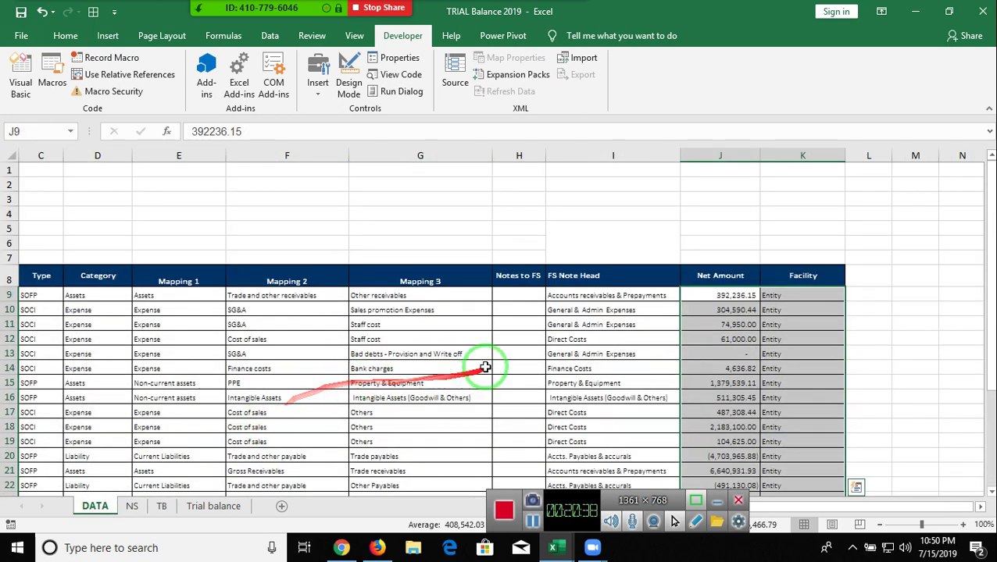
click(709, 296)
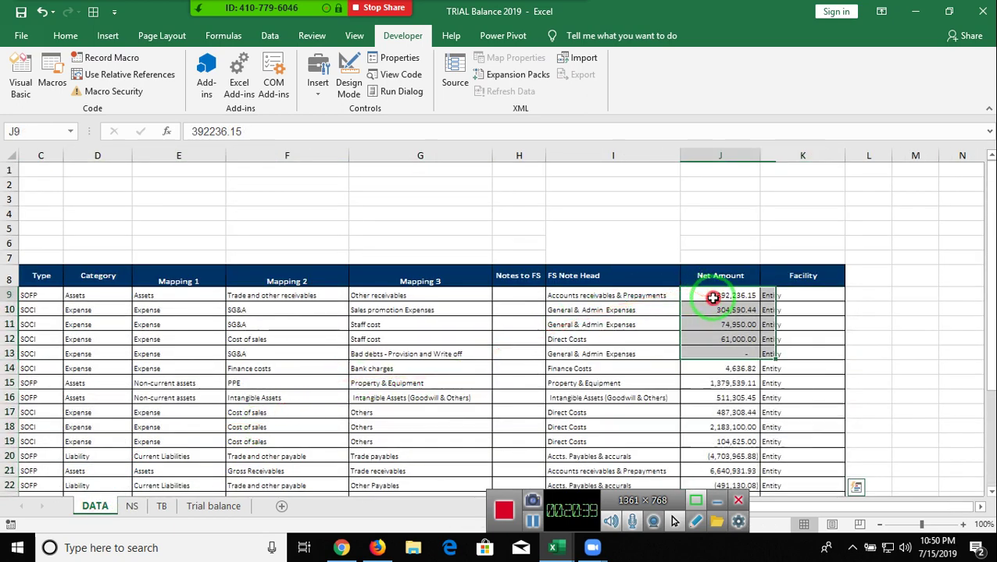
click(193, 131)
key(Return)
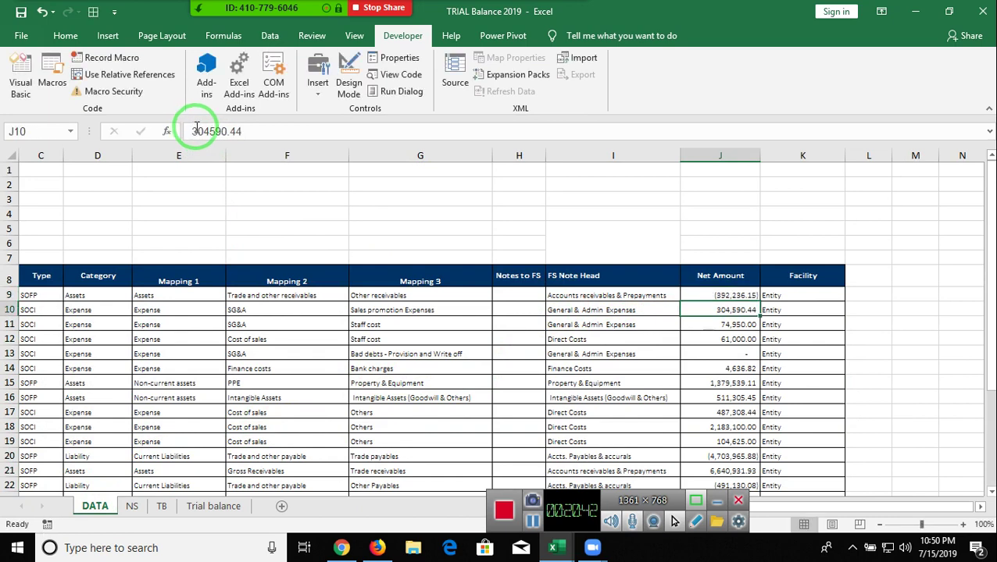
click(134, 509)
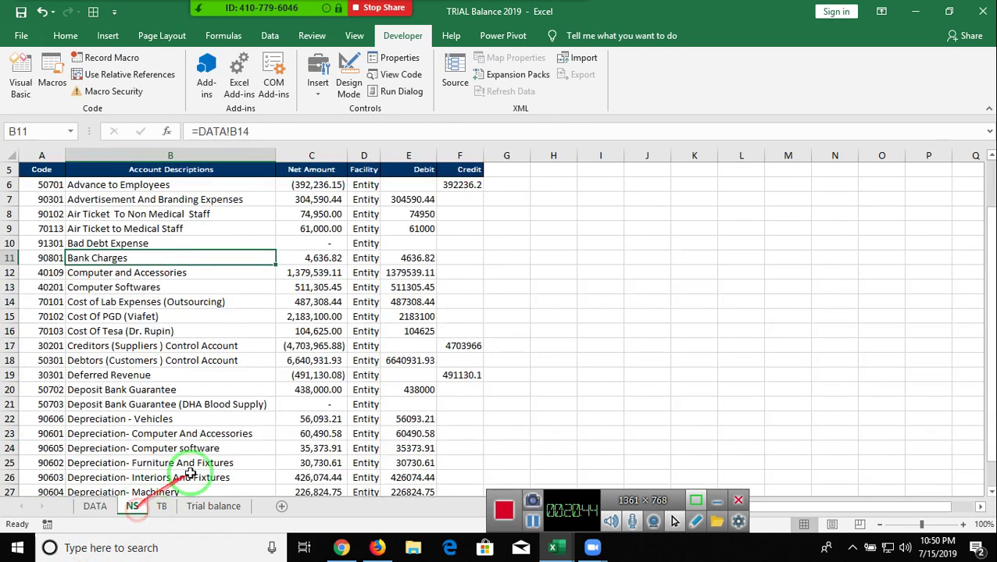
click(464, 187)
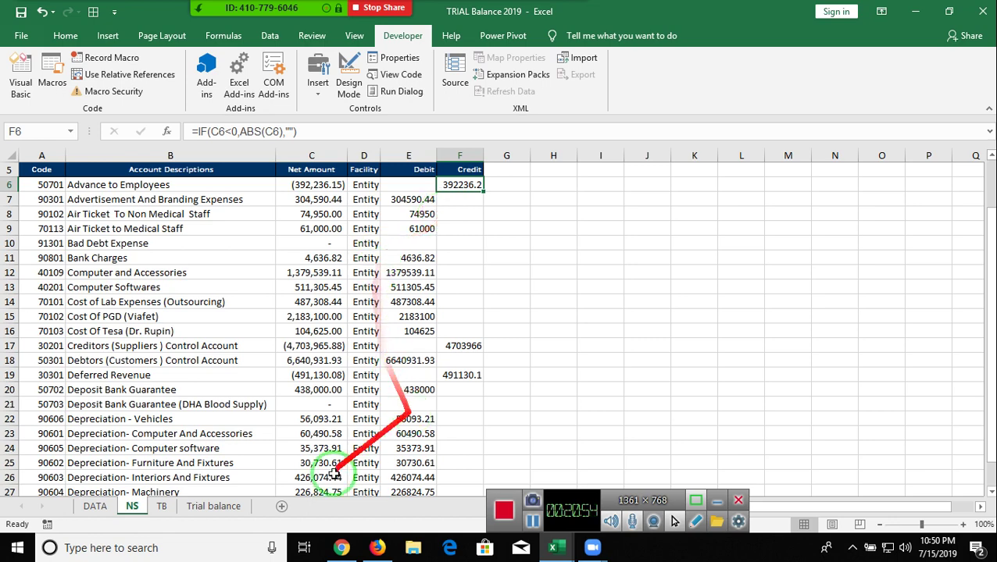
click(162, 506)
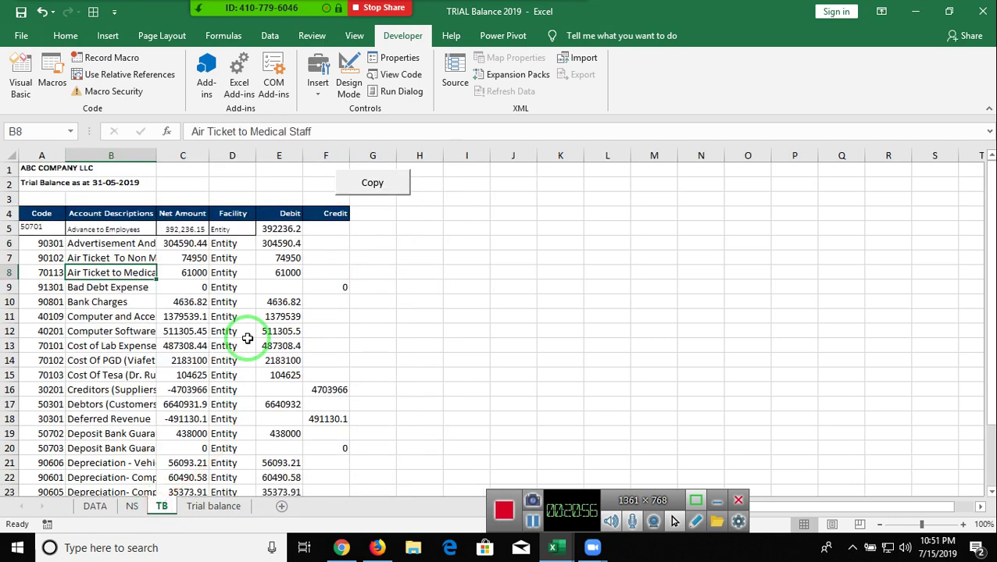
Clear the TB sheet's old trial-balance rows from row 5 downward.
key(Up)
key(Up)
key(Up)
key(Down)
key(shift+space)
key(ctrl+shift+Down)
key(Delete)
key(Up)
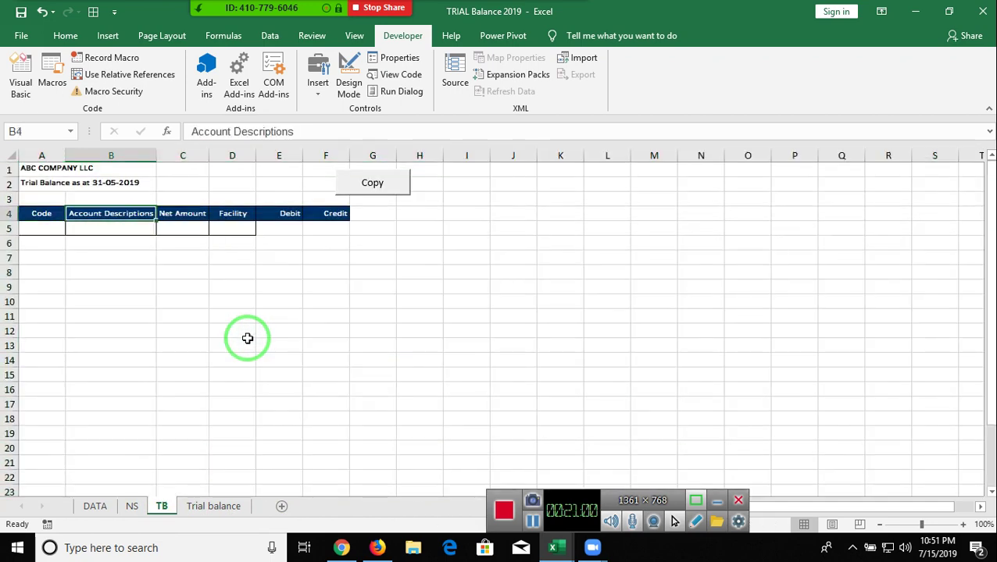
Rerun the Copy macro so Advance to Employees shows 392236.2 under Credit.
click(384, 195)
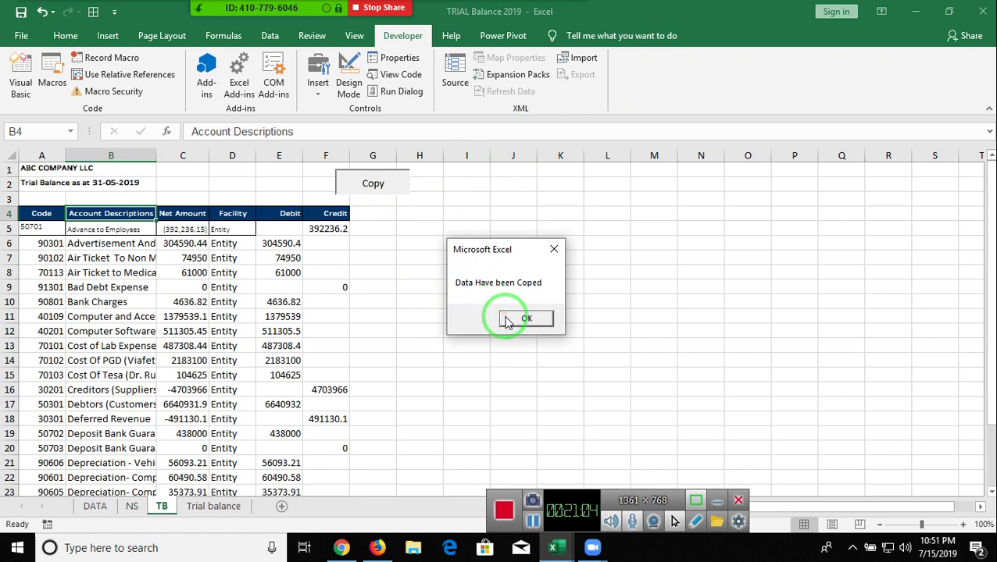
click(507, 320)
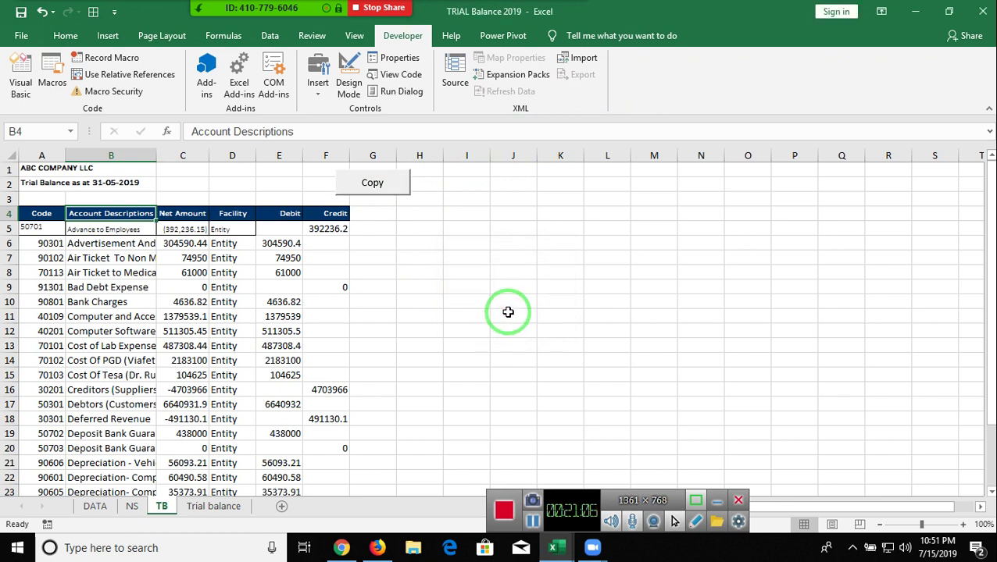
click(238, 229)
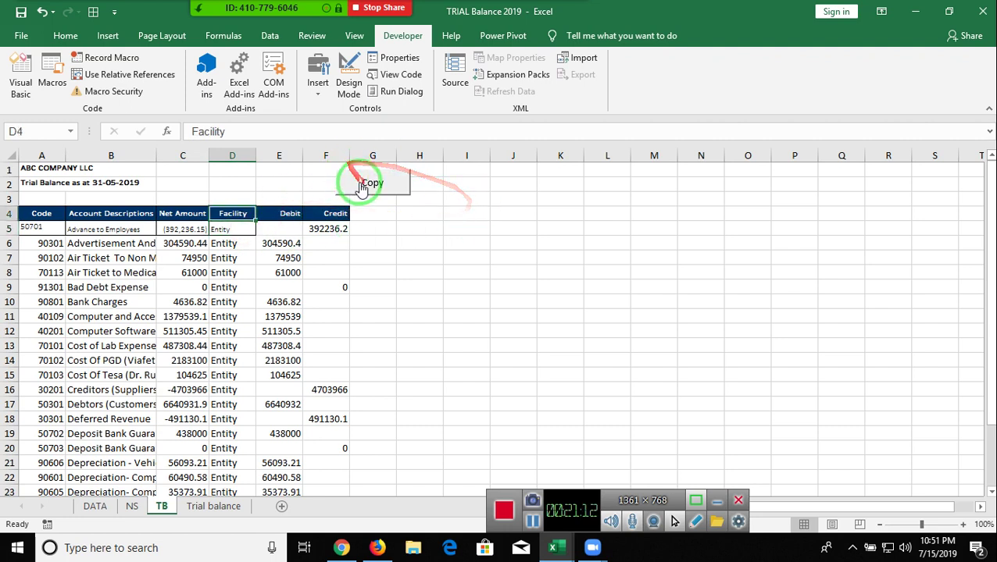
click(111, 94)
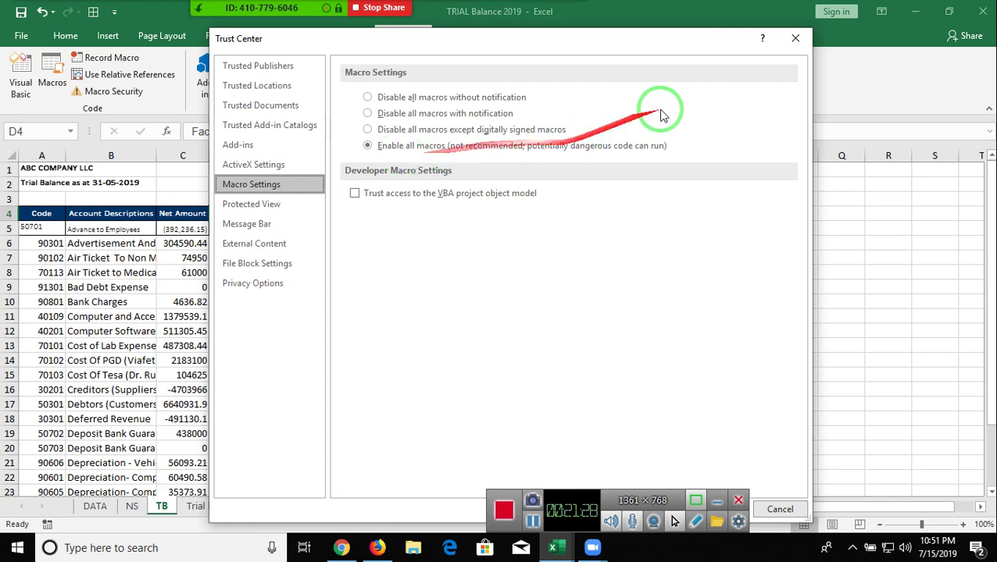
click(796, 38)
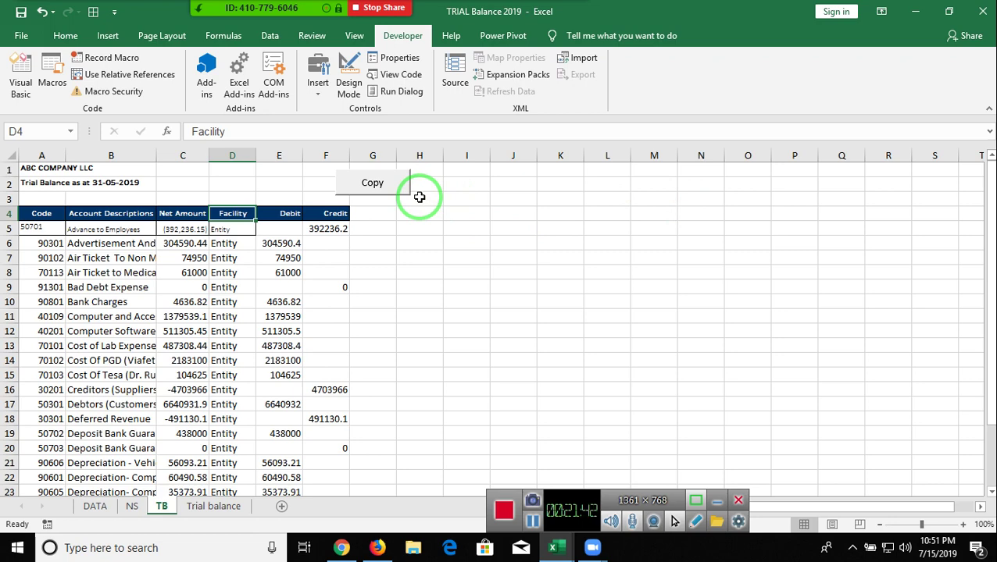
Close TRIAL Balance 2019.xlsm from the NS sheet, saving changes at the prompt.
click(131, 507)
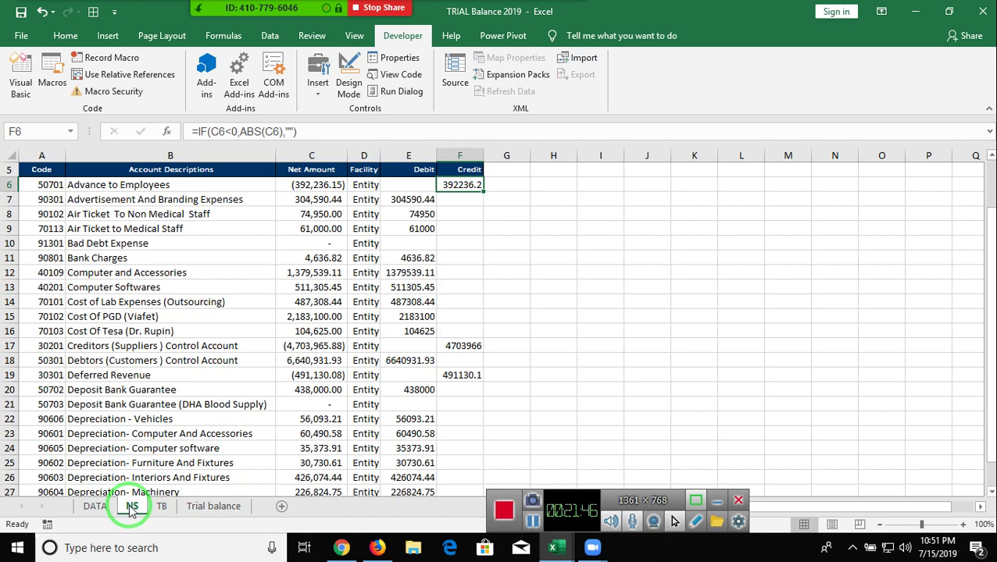
click(303, 259)
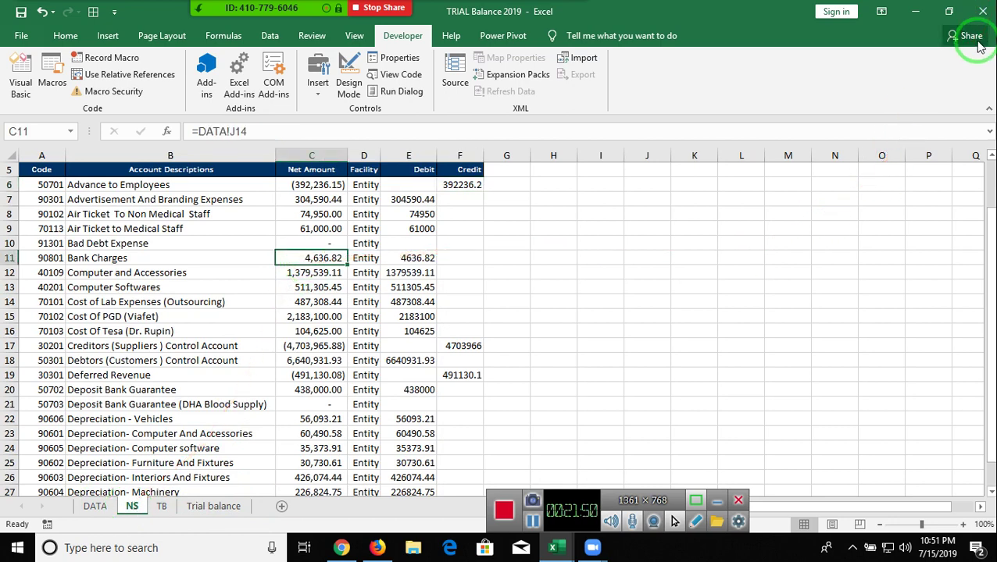
click(982, 11)
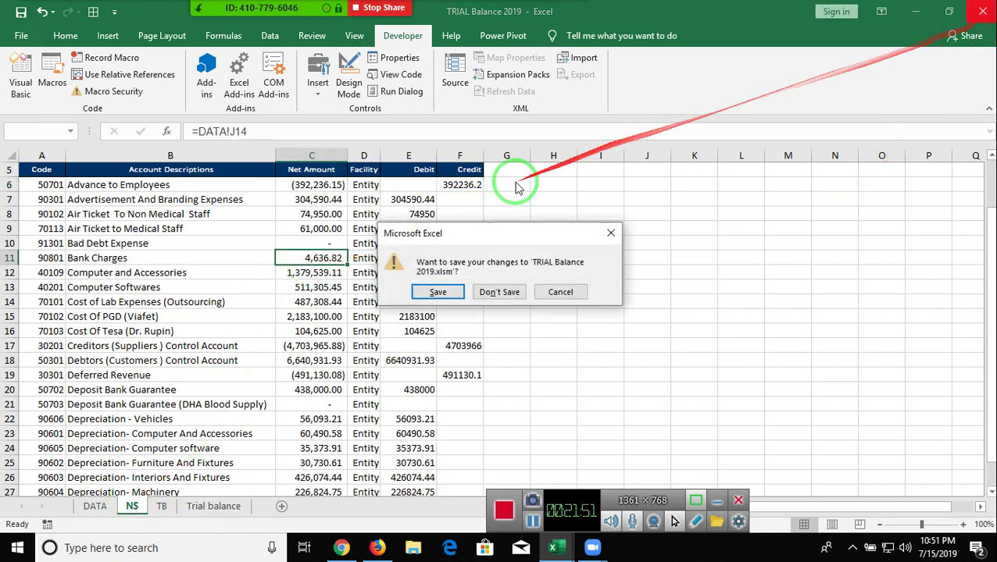
click(457, 298)
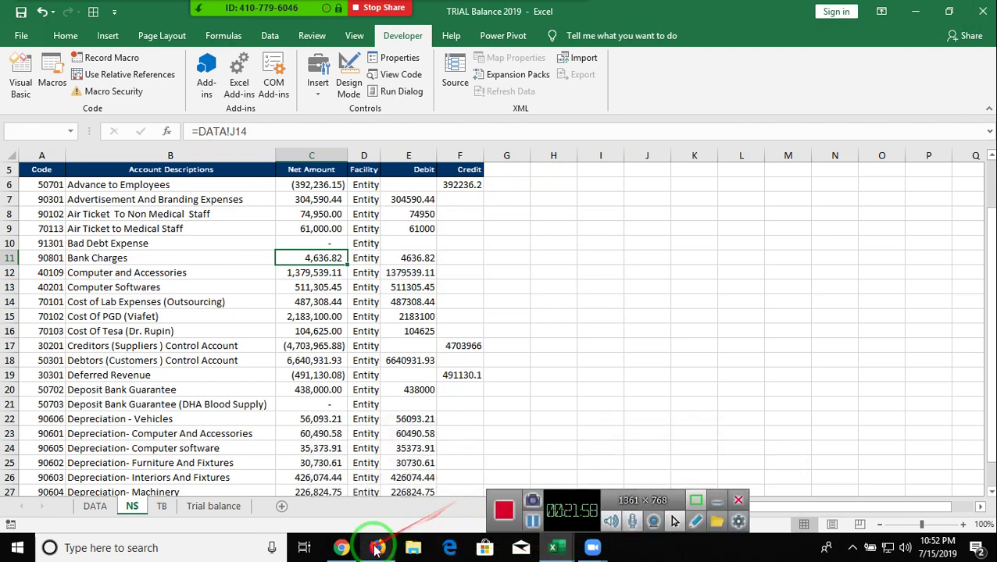
Forward the Working Data email, adding four recipients from contact suggestions.
click(344, 548)
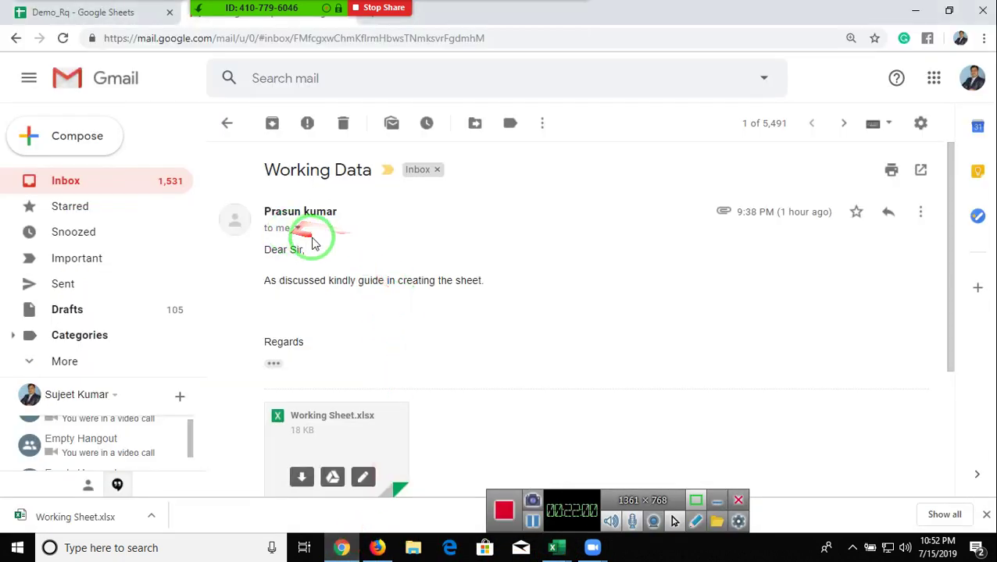
scroll(213, 454, down, 2)
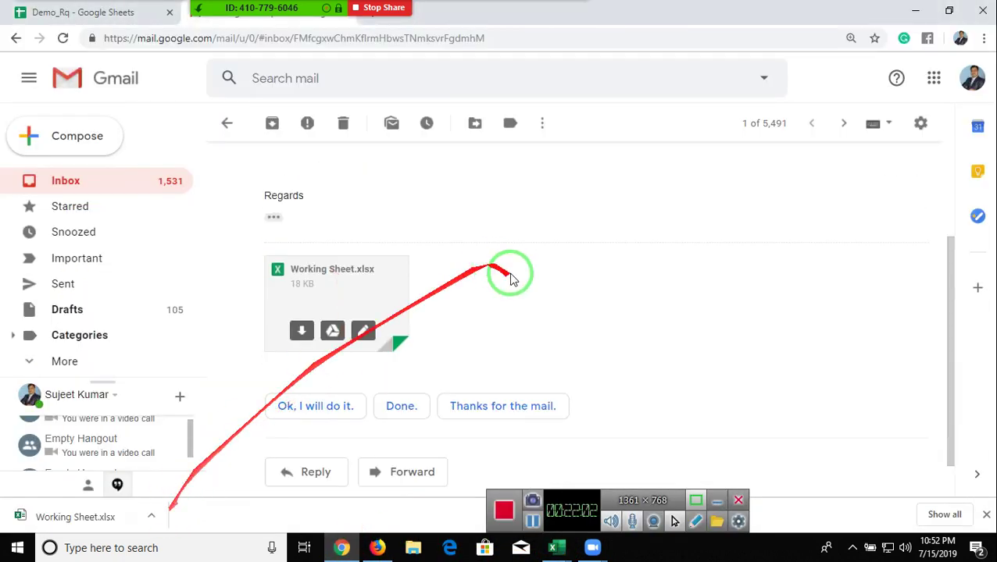
click(404, 477)
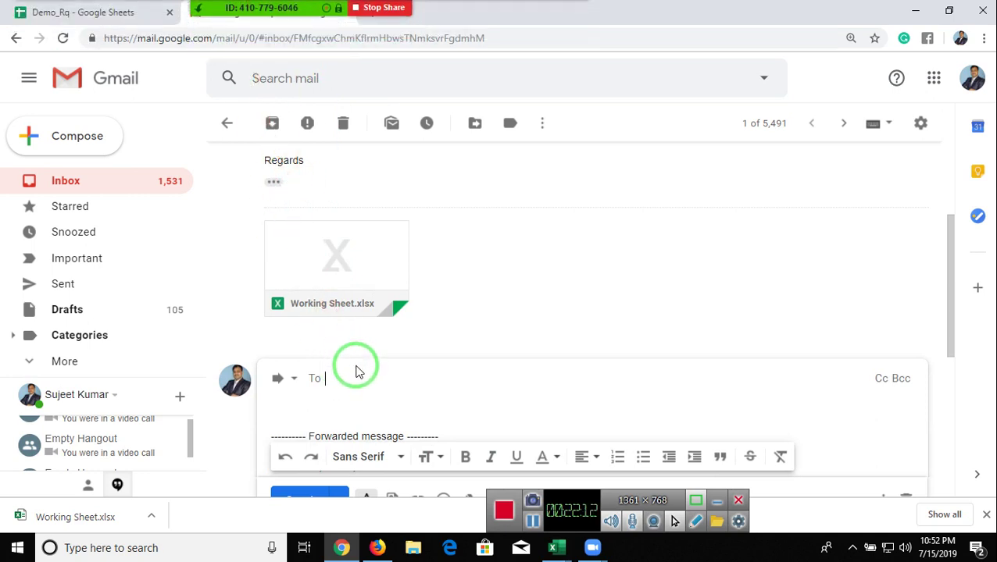
text(vick)
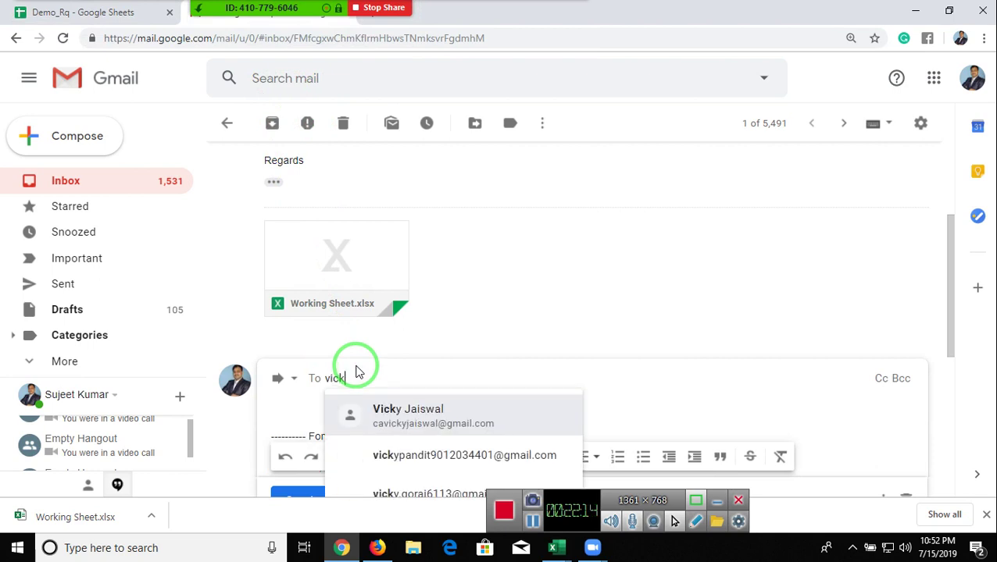
click(390, 418)
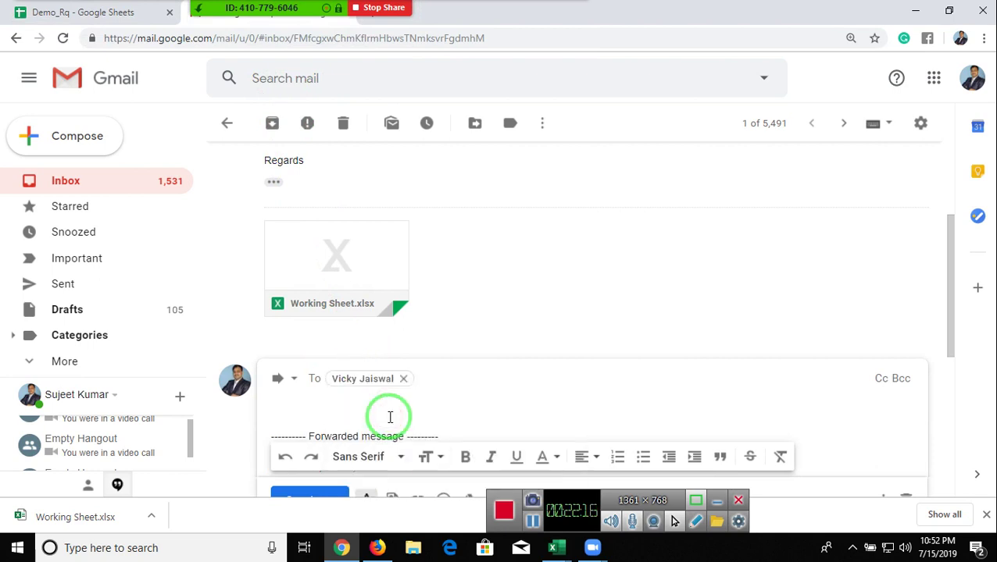
text(nir)
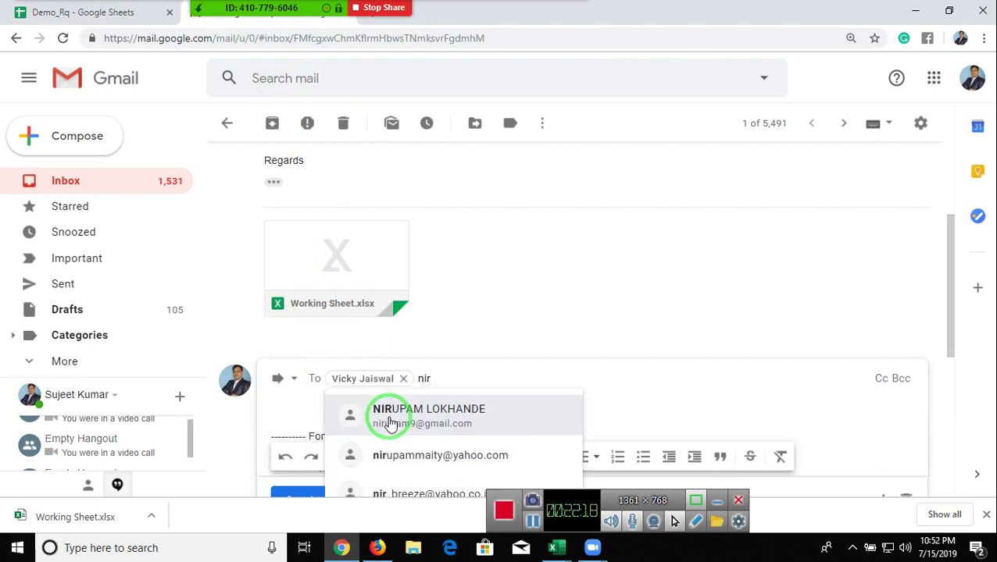
mouse_move(428, 415)
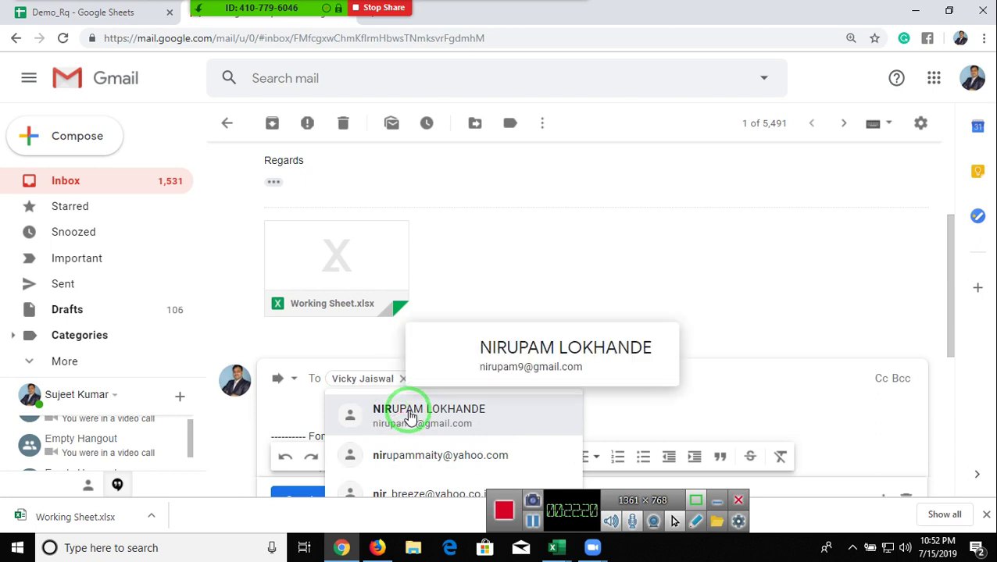
click(409, 415)
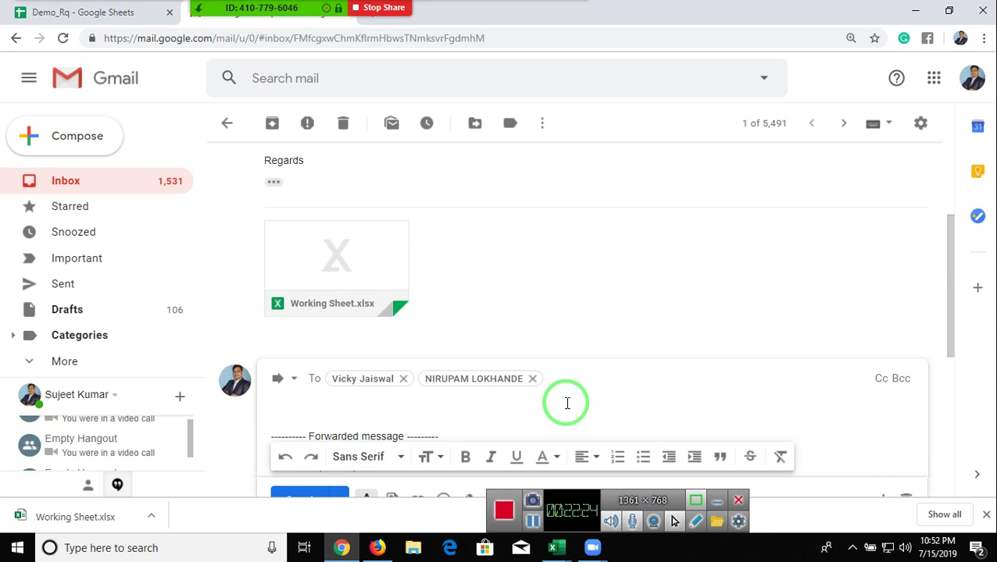
text(kara)
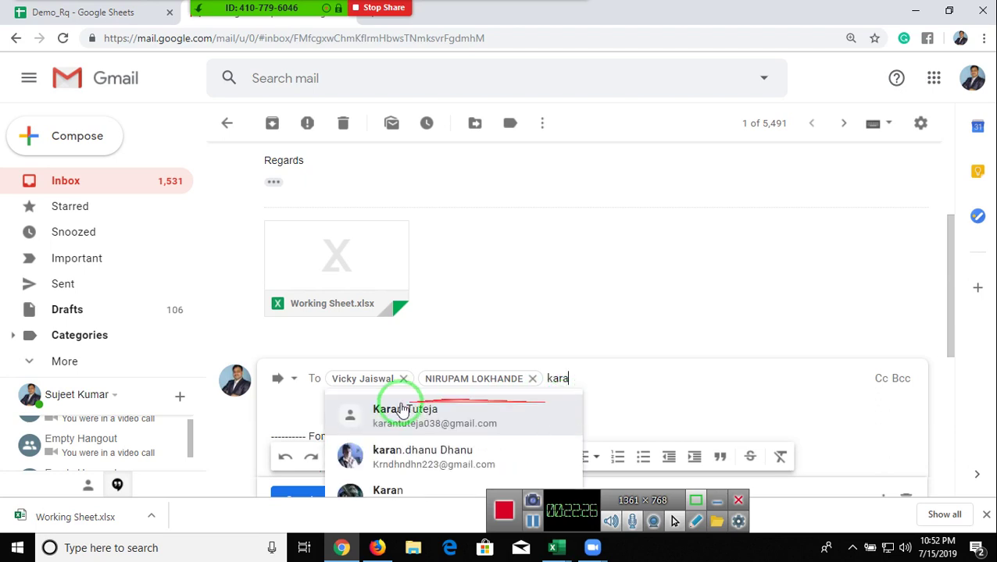
click(394, 408)
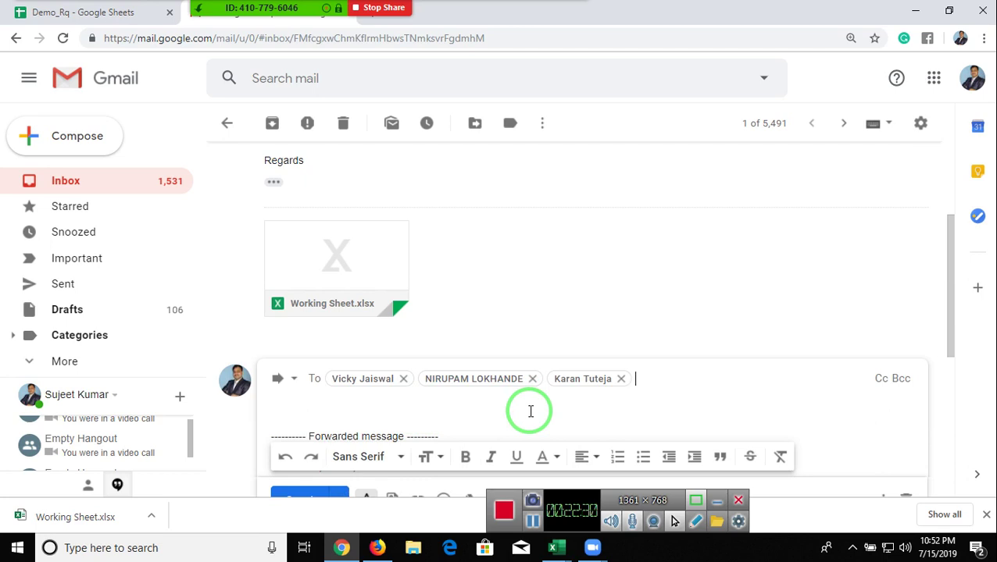
text(su)
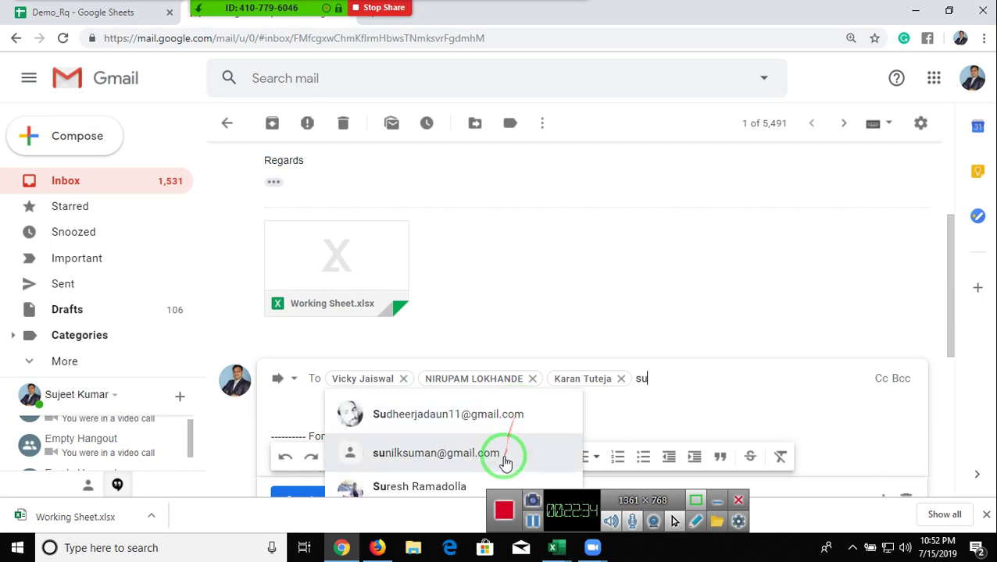
click(502, 453)
Send the forward with the Working Sheet.xlsx attachment.
scroll(469, 457, down, 3)
scroll(340, 390, down, 3)
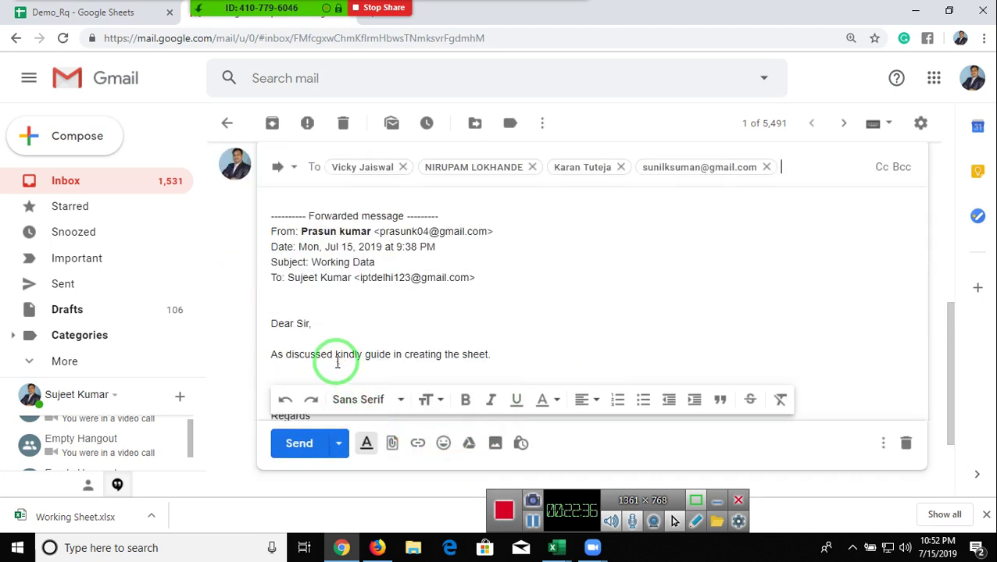
scroll(334, 360, down, 3)
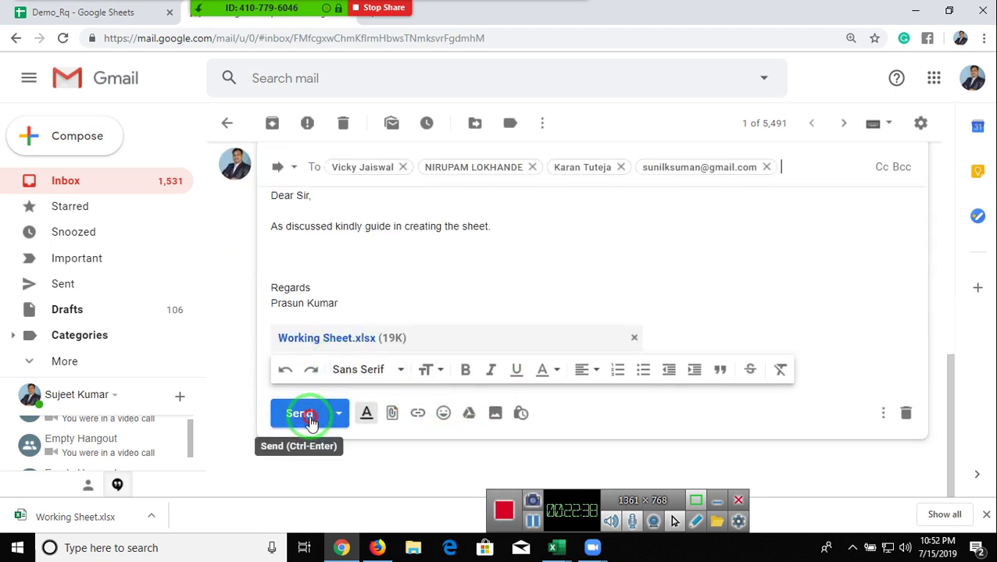
click(310, 421)
click(552, 548)
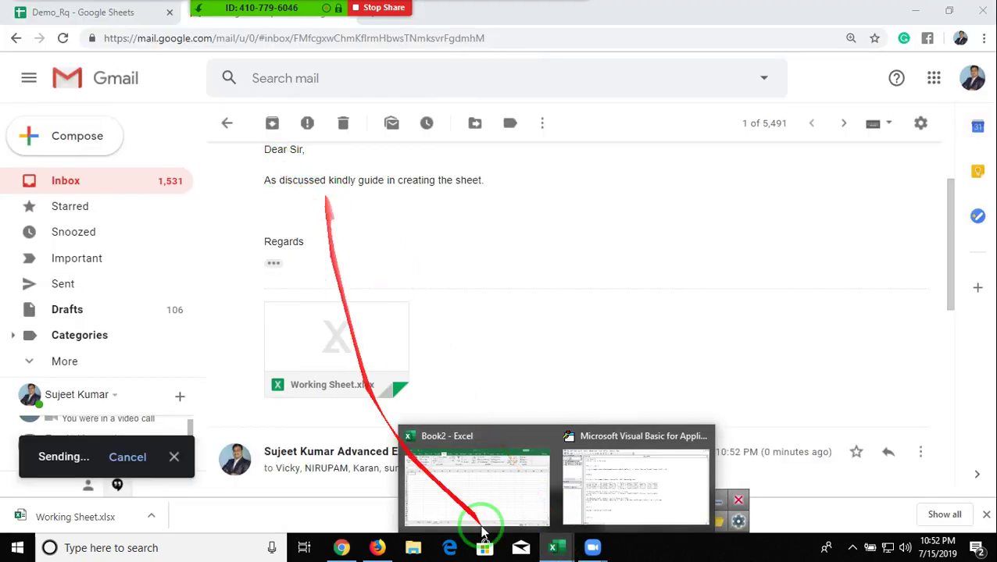
Open the downloaded Working Sheet.xlsx attachment from the Gmail thread in Excel.
click(528, 478)
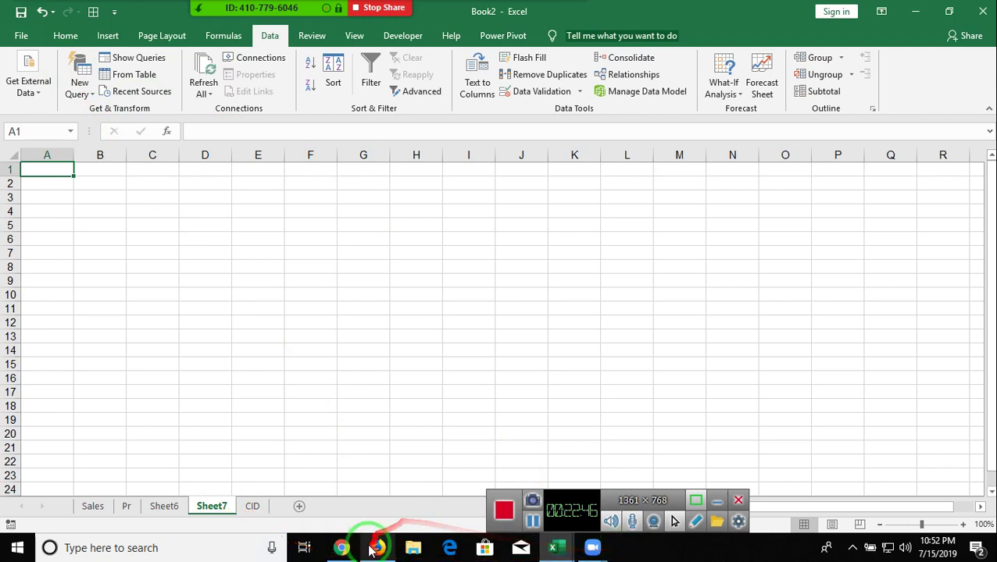
click(344, 547)
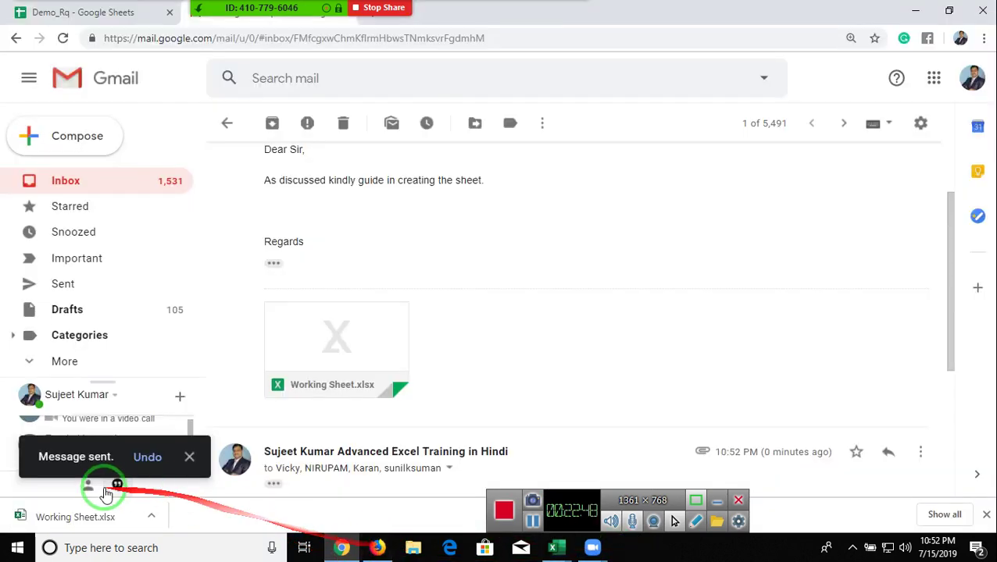
click(66, 518)
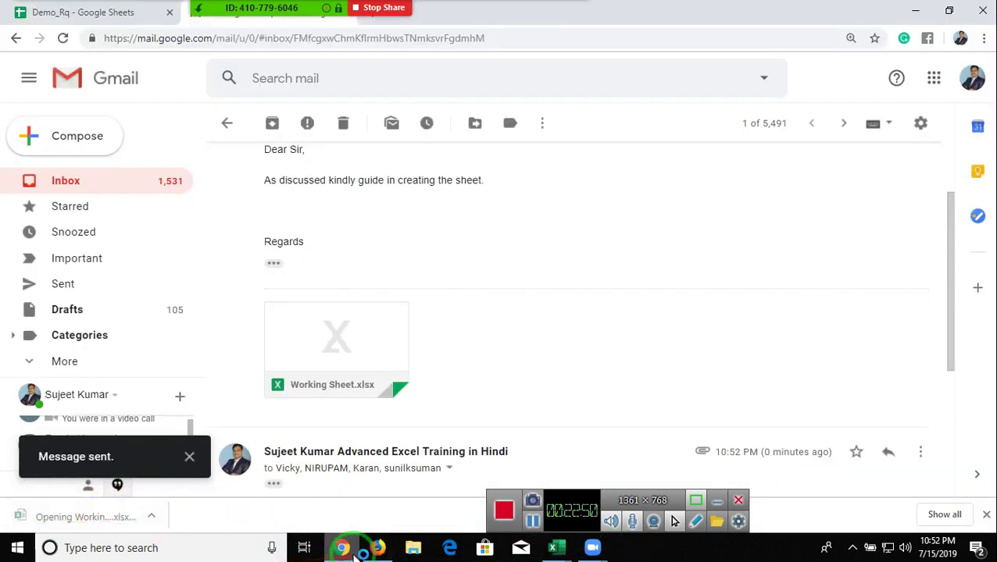
click(352, 549)
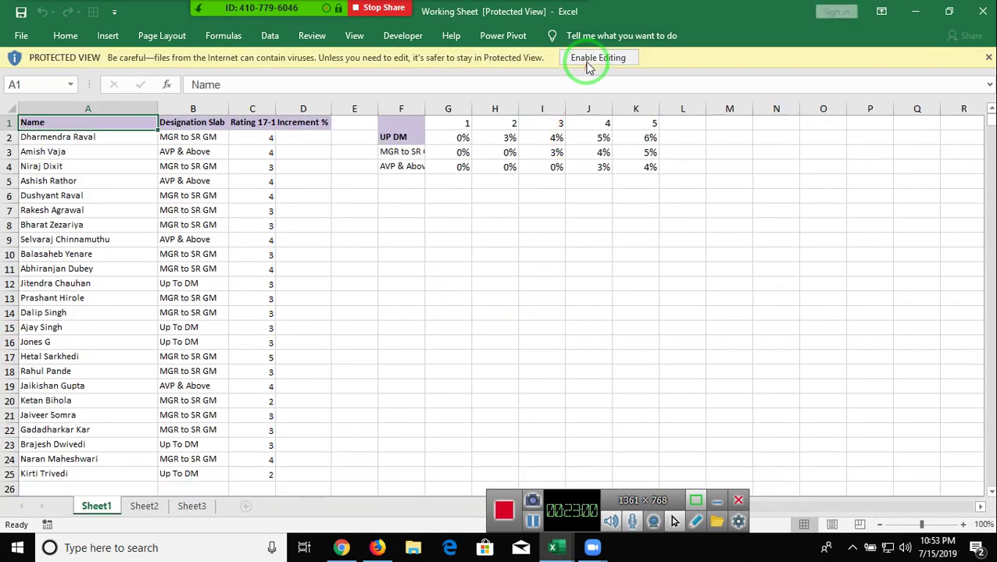
mouse_move(225, 20)
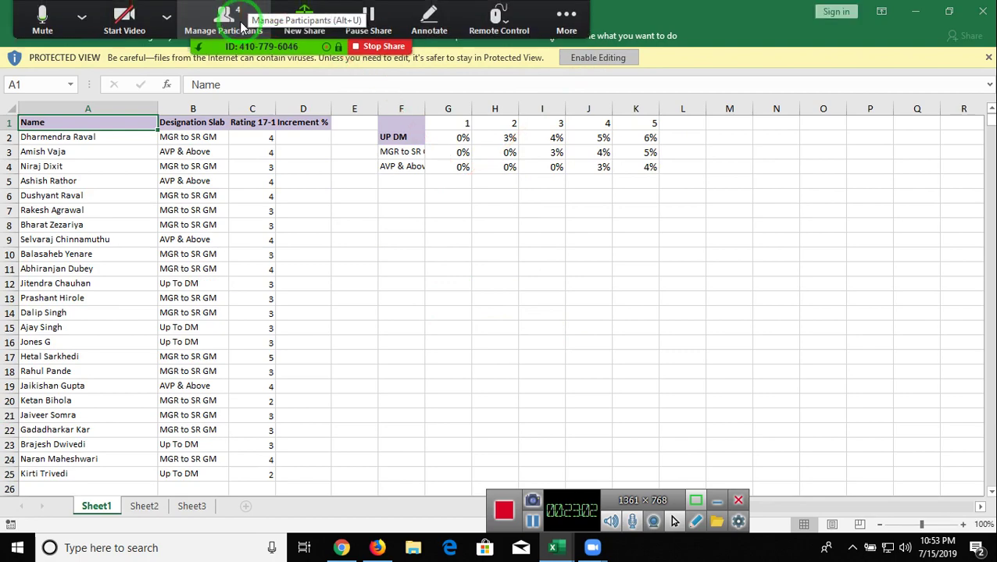
Enable editing on Working Sheet and dismiss the meeting time-limit popup.
click(242, 11)
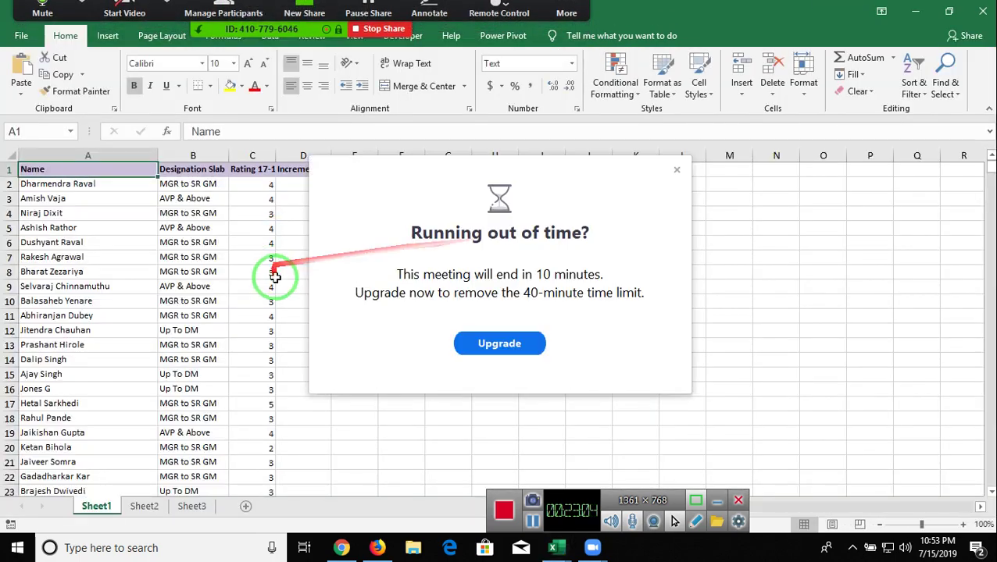
click(676, 171)
click(456, 257)
scroll(391, 328, down, 2)
scroll(313, 297, up, 2)
Select the employee columns: Designation Slab B2:B12, ratings C2:C10 and empty Increment % D2:D10.
drag(82, 183, 95, 258)
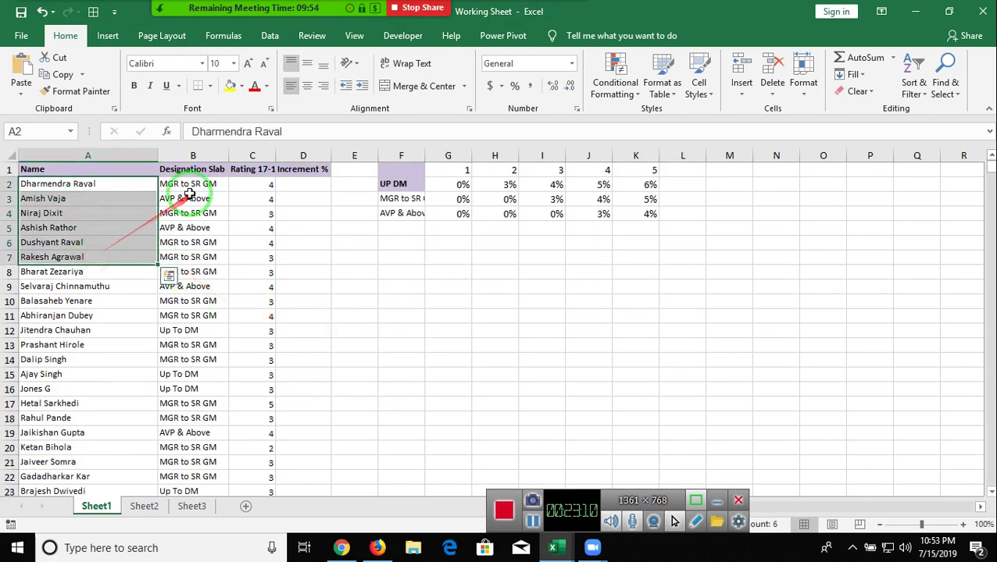
drag(187, 185, 188, 330)
drag(262, 184, 269, 300)
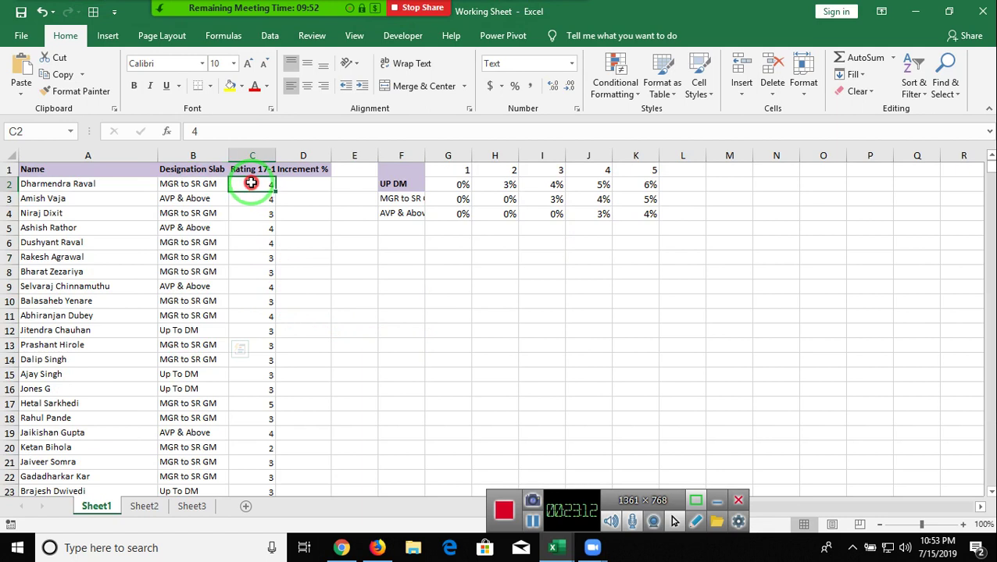
drag(291, 183, 289, 301)
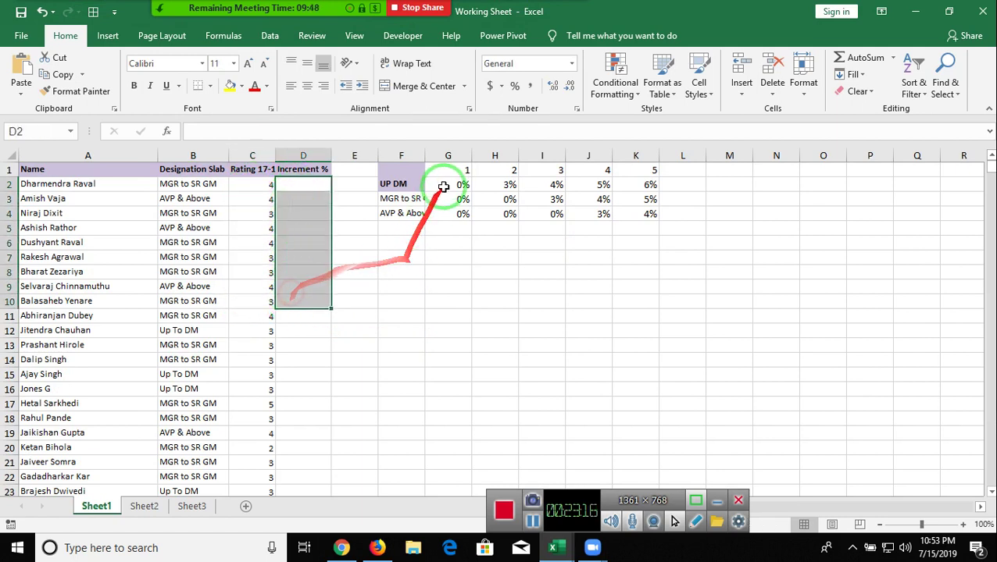
Autofit column F and check the UP DM increments (0%, 3%, 4%, 5%, 6%) in G2:K2.
double_click(427, 156)
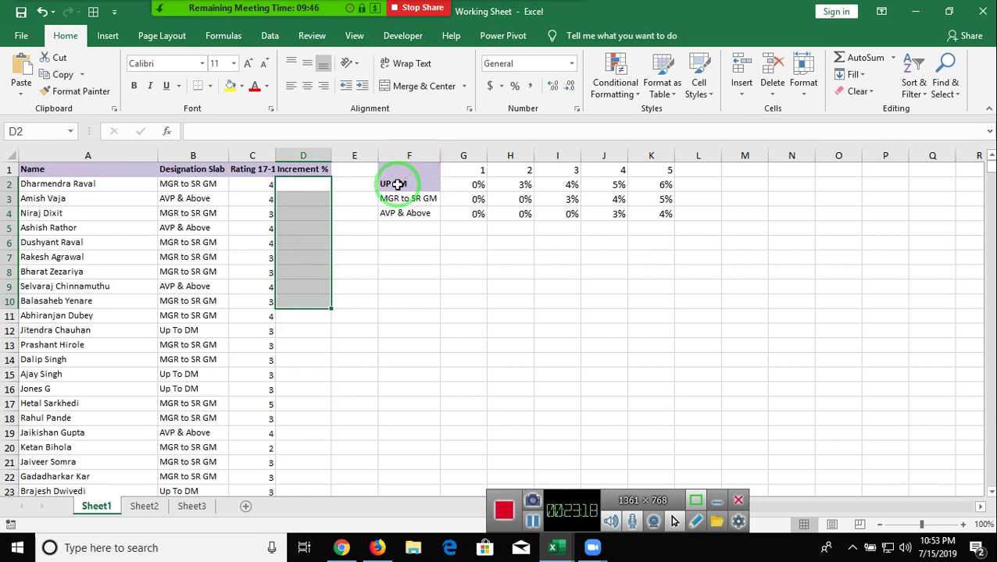
click(398, 185)
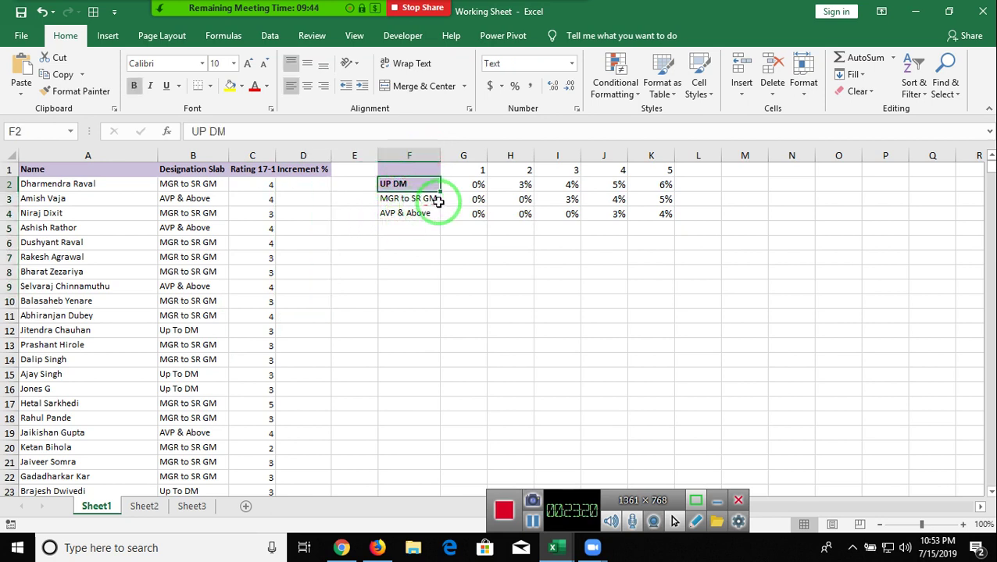
click(479, 184)
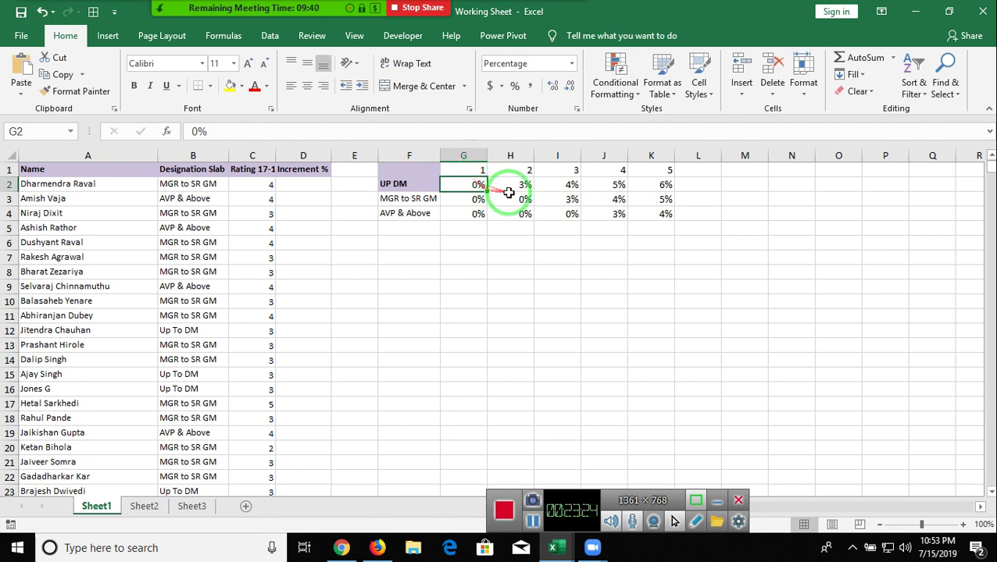
click(513, 187)
click(573, 188)
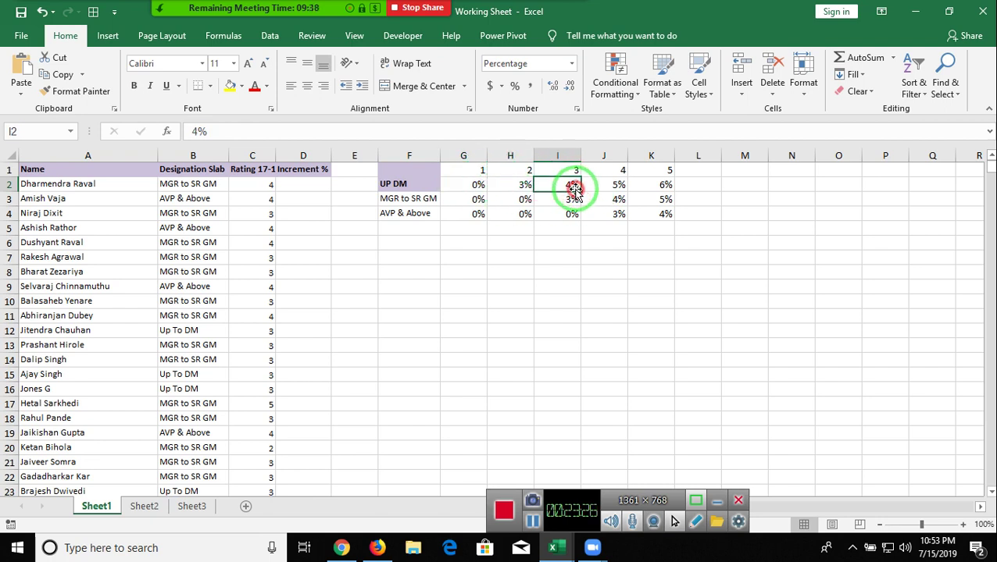
click(604, 189)
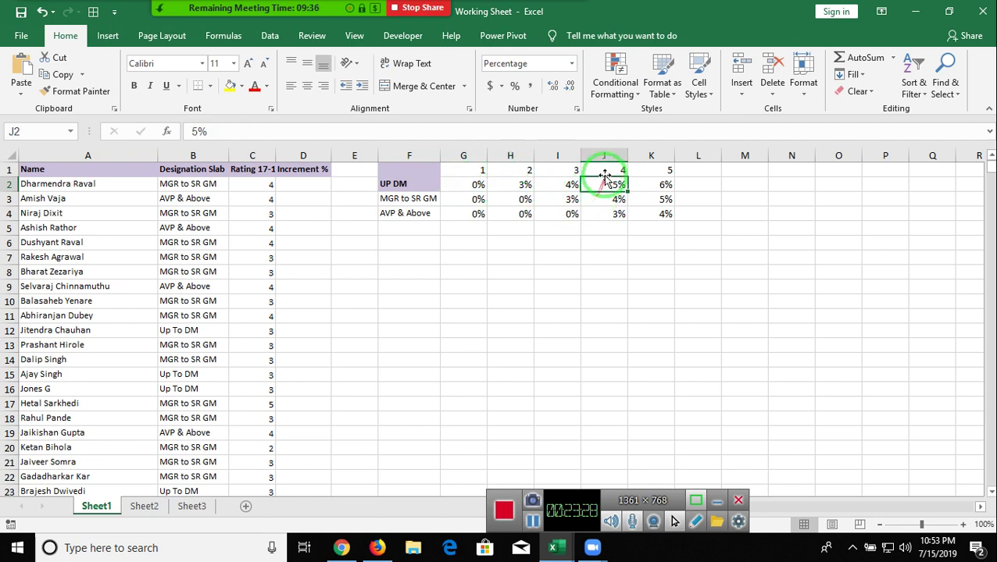
click(646, 182)
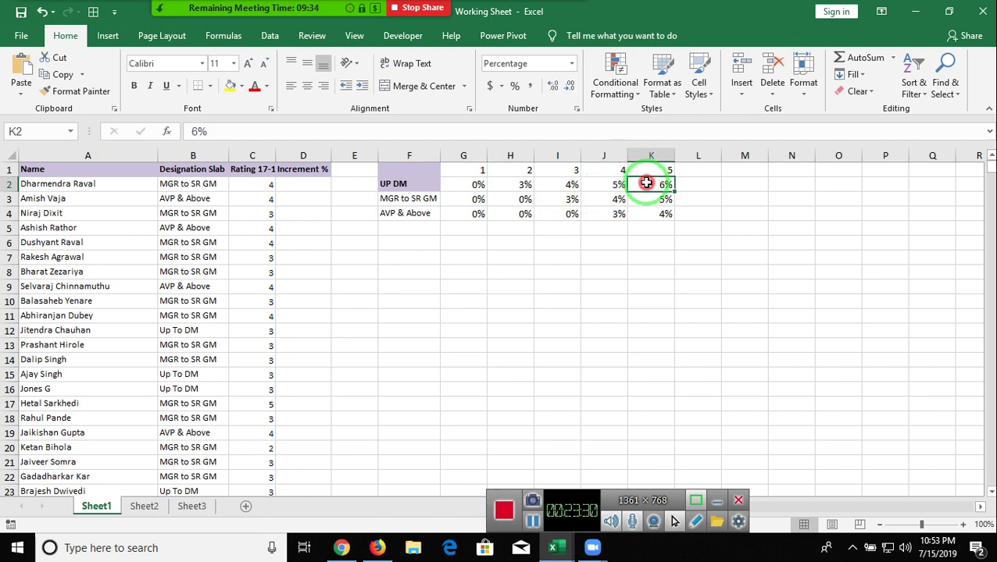
drag(473, 184, 642, 186)
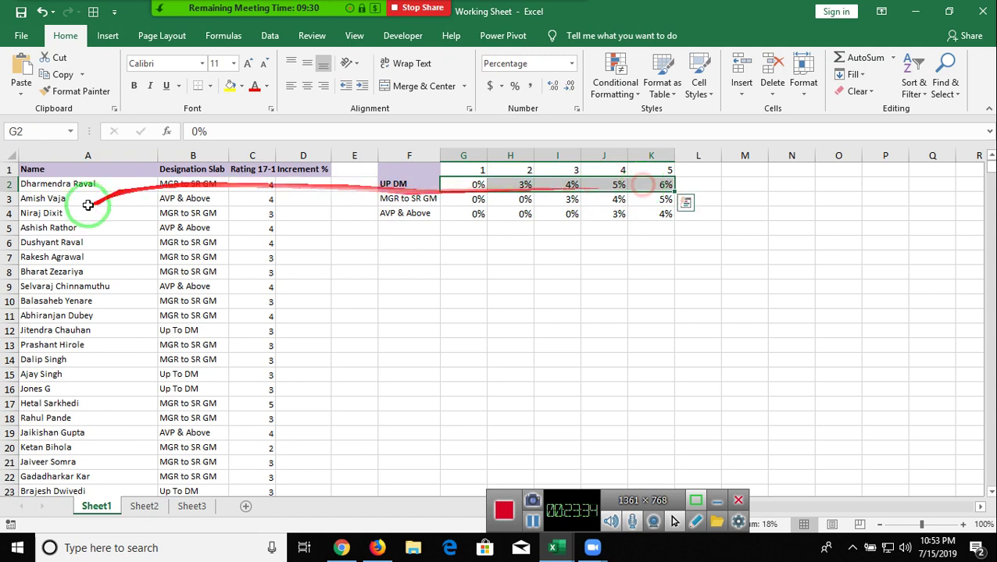
drag(187, 374, 185, 385)
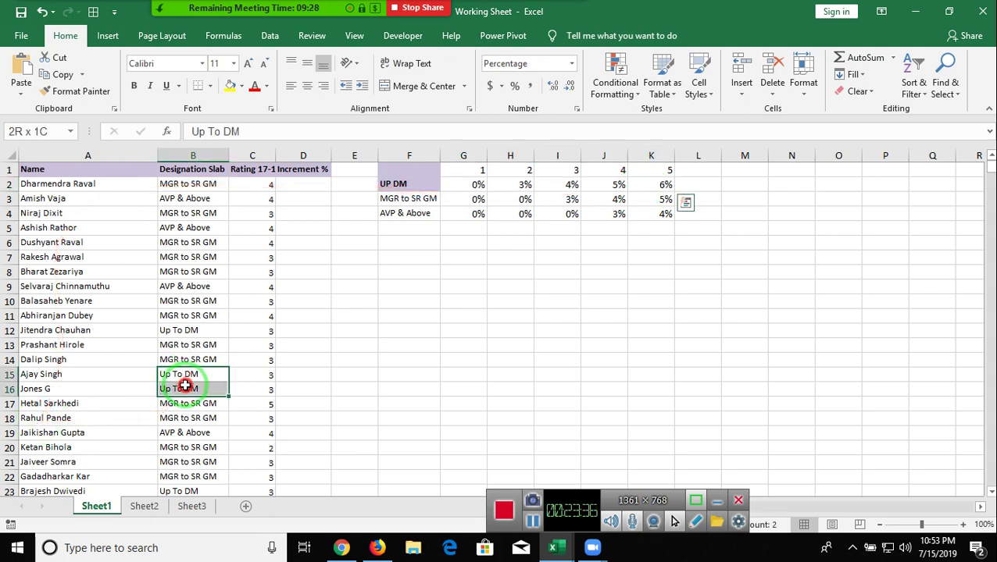
click(414, 199)
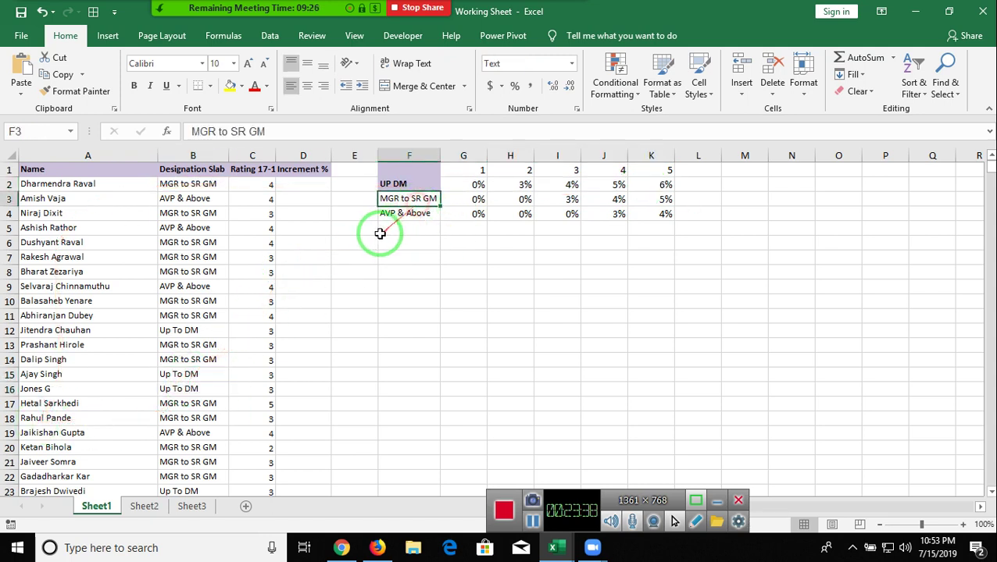
click(473, 200)
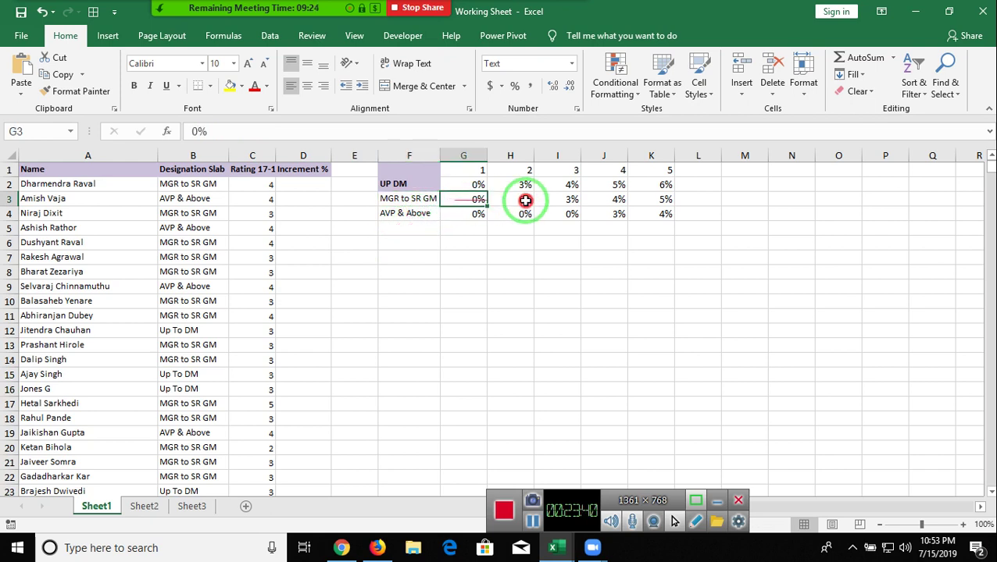
drag(525, 201, 680, 202)
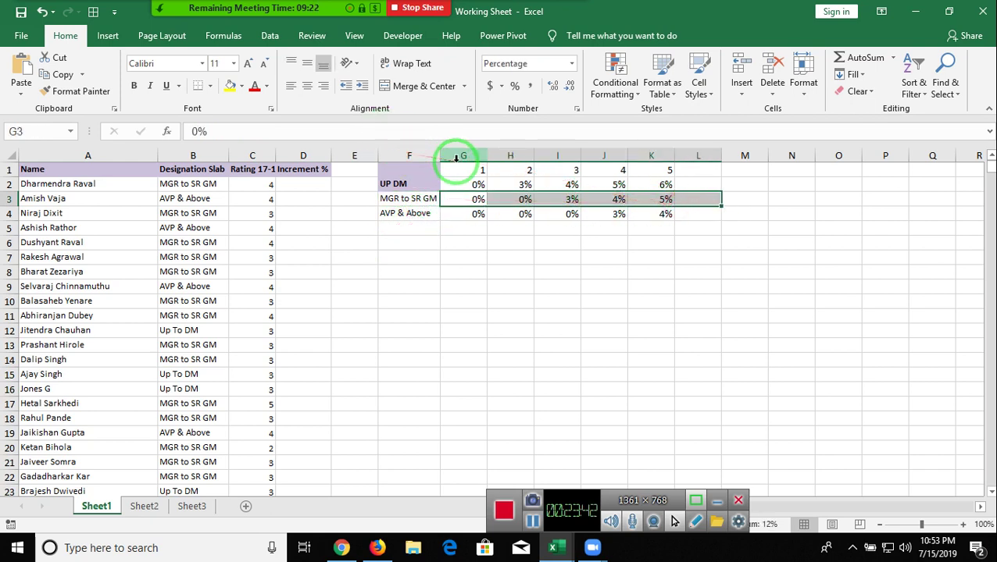
click(406, 215)
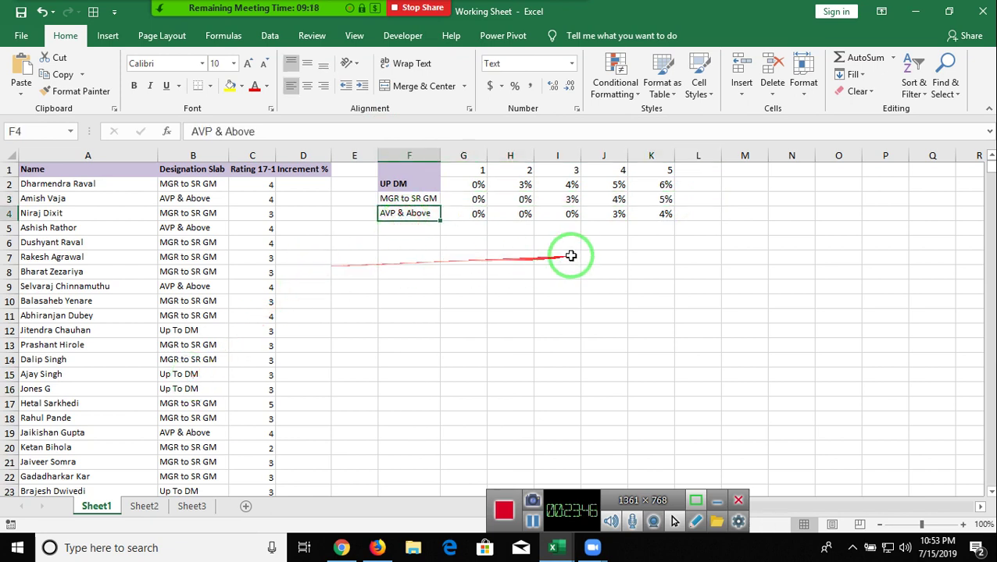
drag(478, 226, 652, 212)
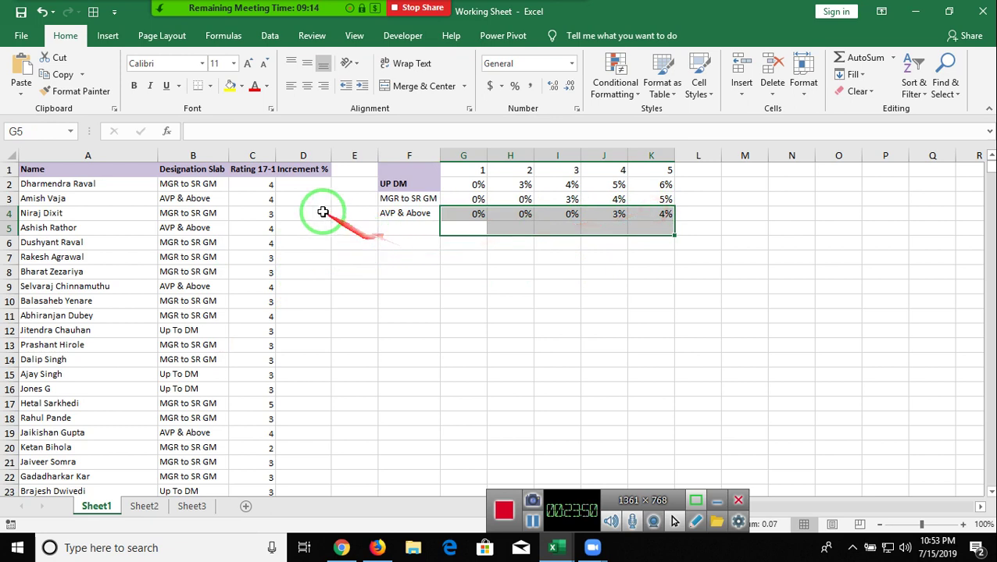
mouse_move(483, 182)
mouse_down()
mouse_move(661, 196)
mouse_move(670, 213)
mouse_up()
click(303, 187)
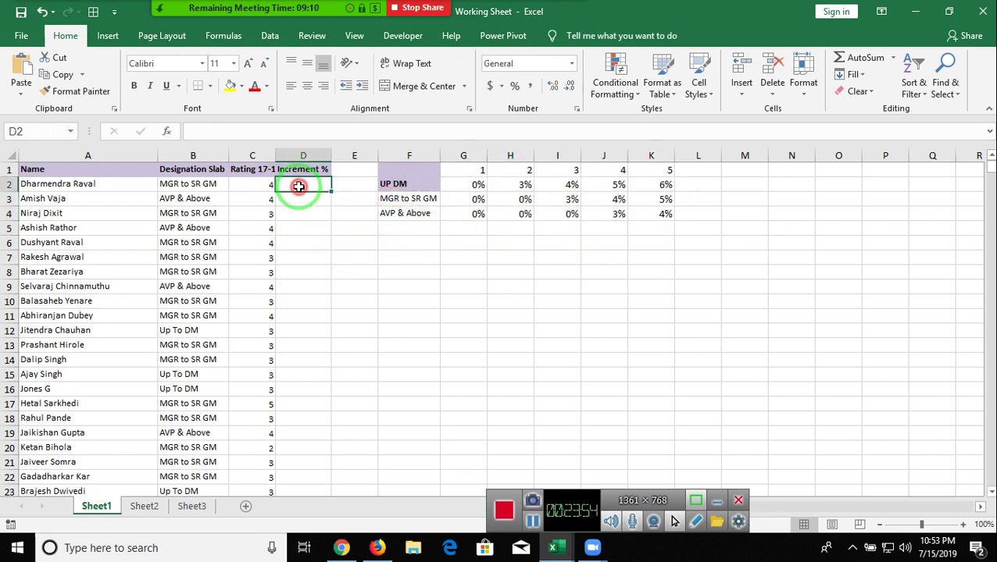
drag(399, 185, 406, 213)
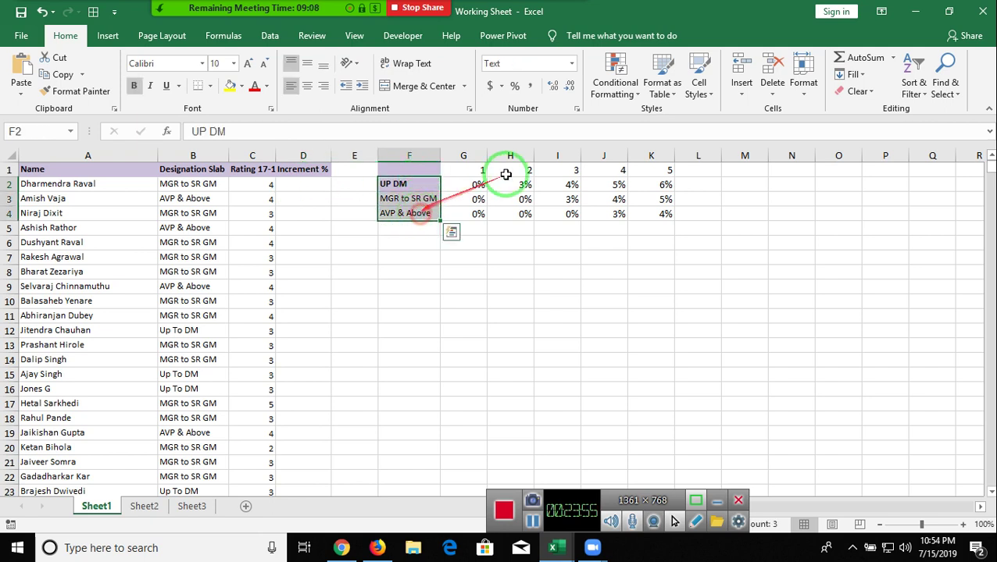
drag(491, 172, 738, 197)
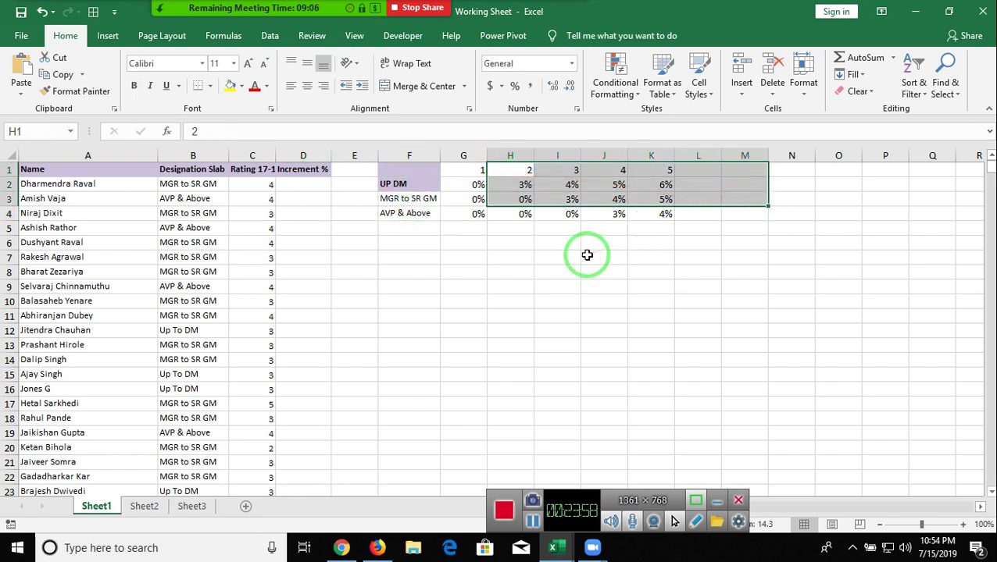
click(514, 271)
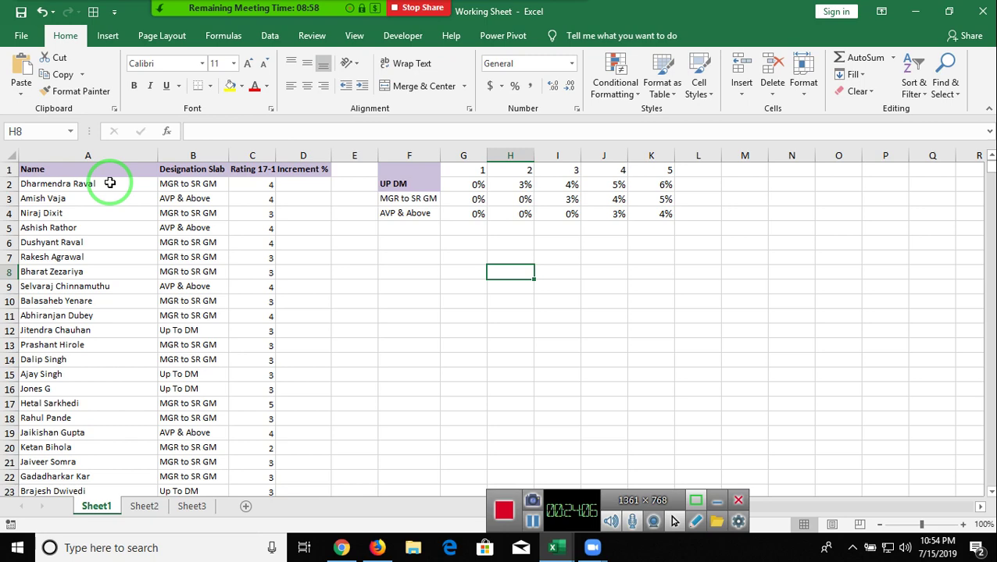
Return to the Gmail thread with the 18 KB Working Sheet.xlsx attachment, then show the desktop.
click(341, 547)
scroll(404, 316, down, 2)
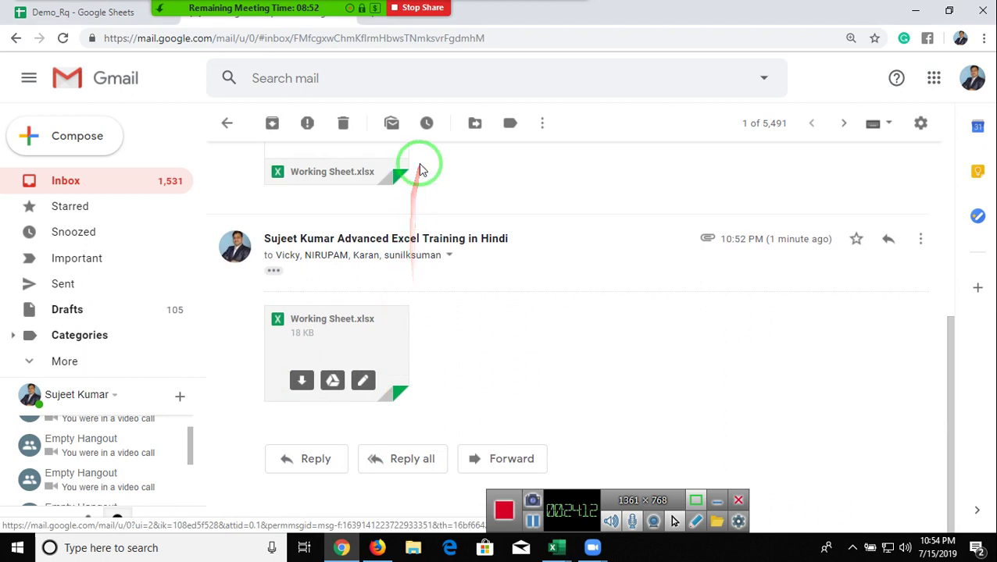
key(super+d)
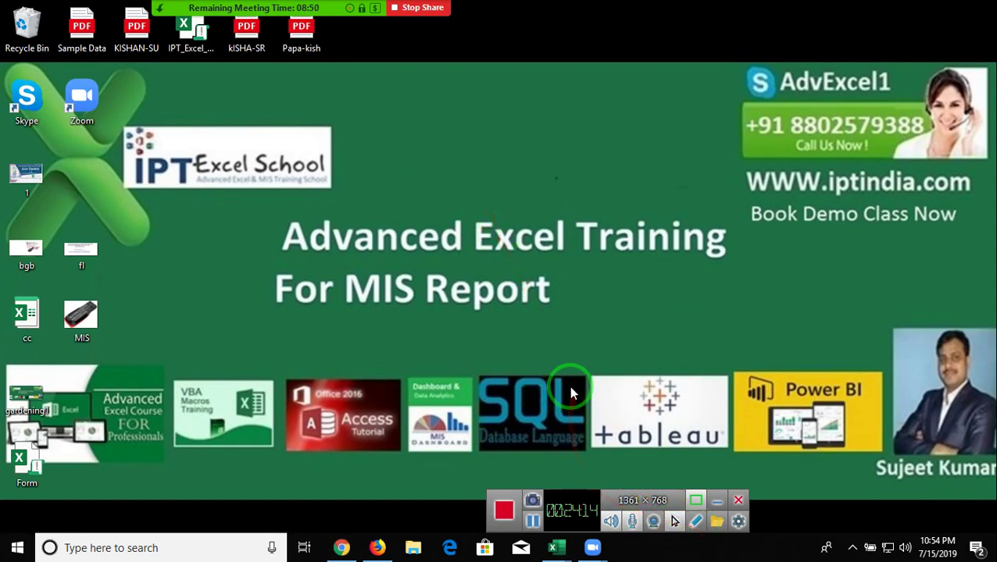